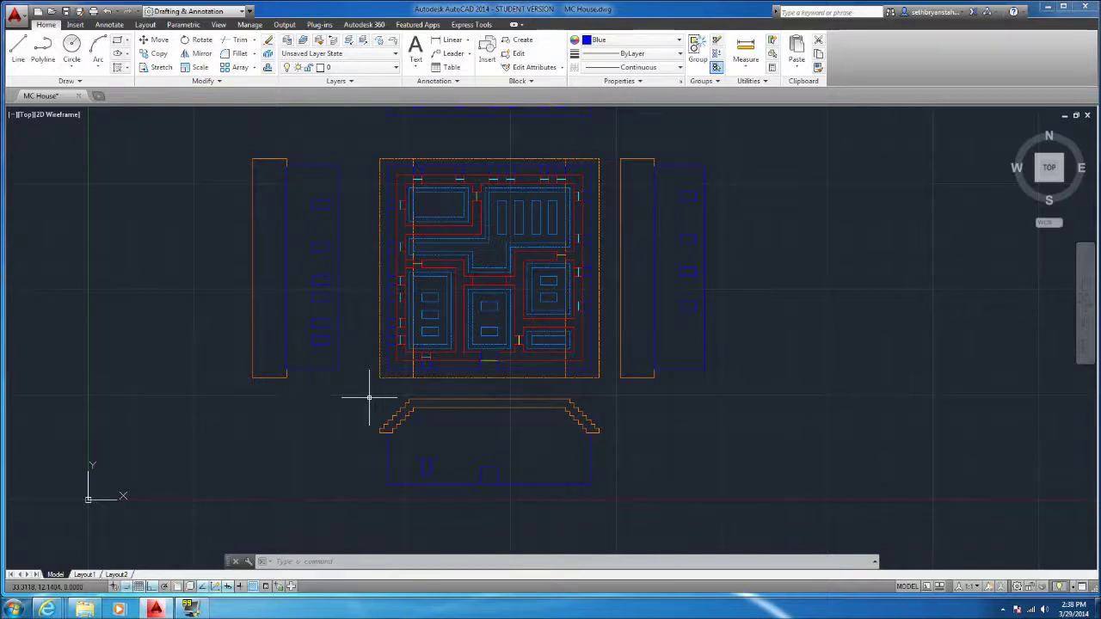
Set the current drawing color to index color 109
{"action": "left_click", "coordinate": [645, 41]}
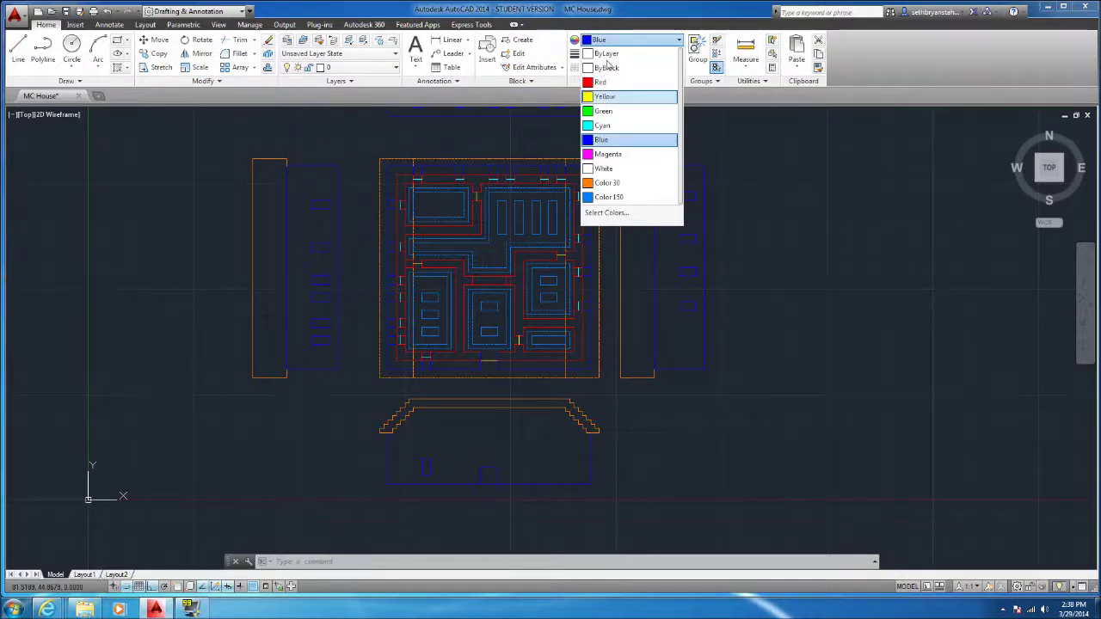
{"action": "left_click", "coordinate": [608, 213]}
{"action": "mouse_move", "coordinate": [551, 200]}
{"action": "left_mouse_down"}
{"action": "mouse_move", "coordinate": [824, 169]}
{"action": "mouse_move", "coordinate": [799, 141]}
{"action": "left_mouse_up"}
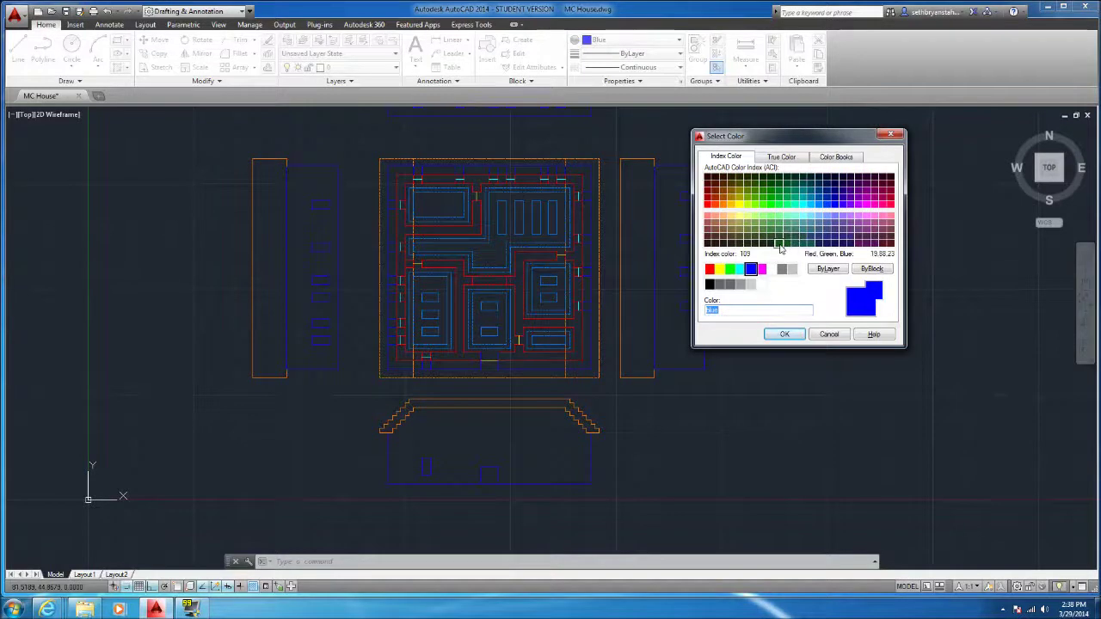
{"action": "left_click", "coordinate": [778, 244]}
{"action": "left_click", "coordinate": [784, 336]}
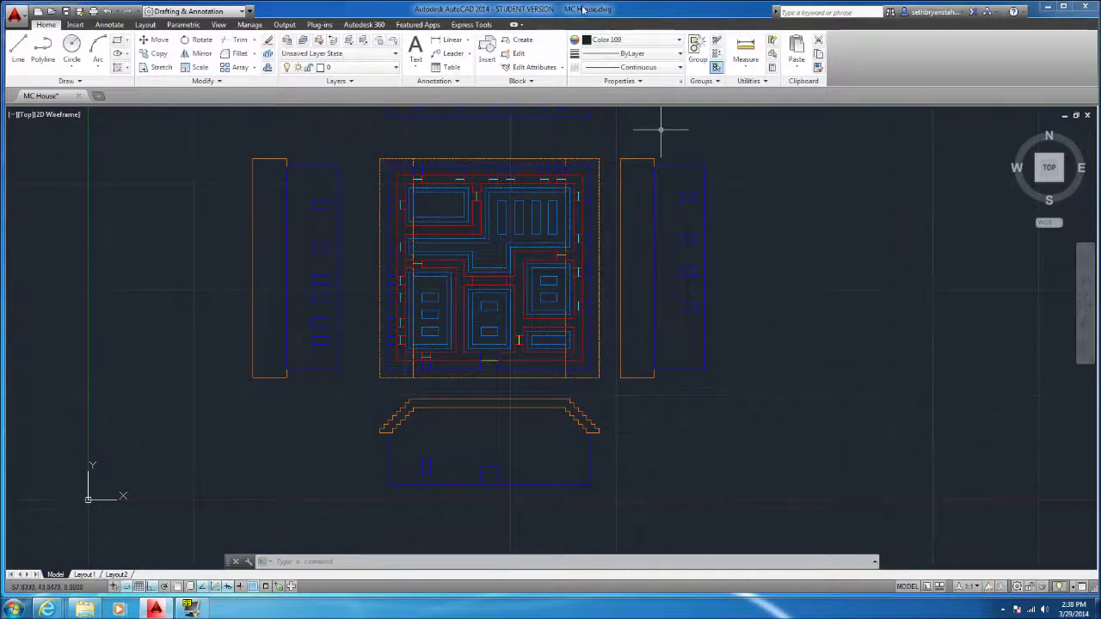
{"action": "left_click", "coordinate": [632, 39]}
{"action": "left_click", "coordinate": [602, 40]}
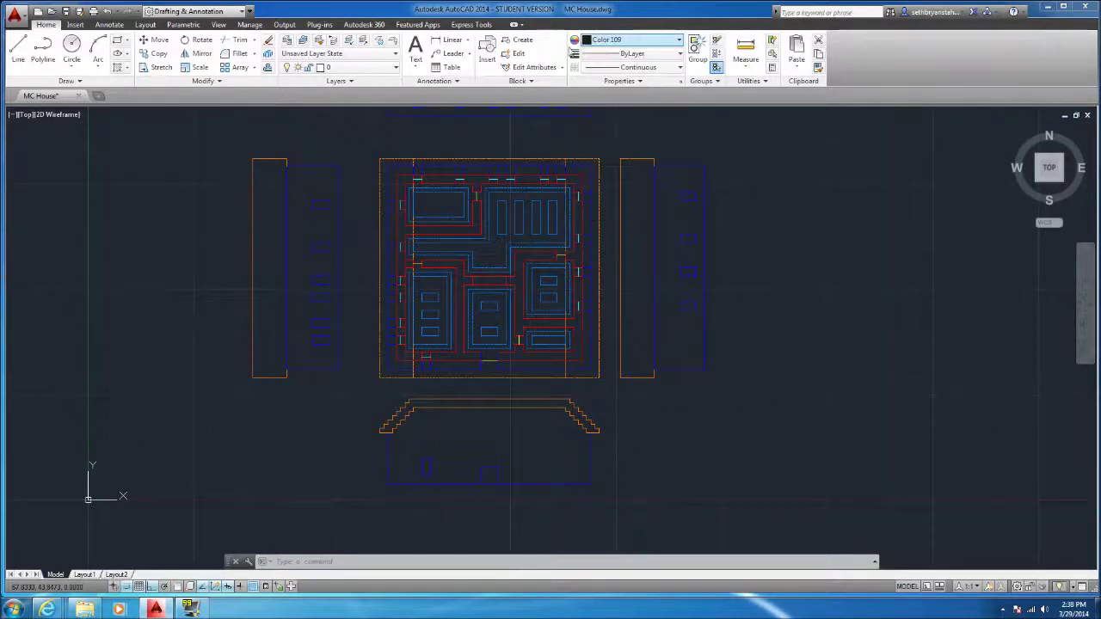
Draw a vertical section line through the middle of the floor plan, from below the front door to above the roof outline, ending with a 1-unit segment rightward
{"action": "left_click", "coordinate": [17, 44]}
{"action": "scroll", "coordinate": [412, 333], "scroll_direction": "up", "scroll_amount": 2}
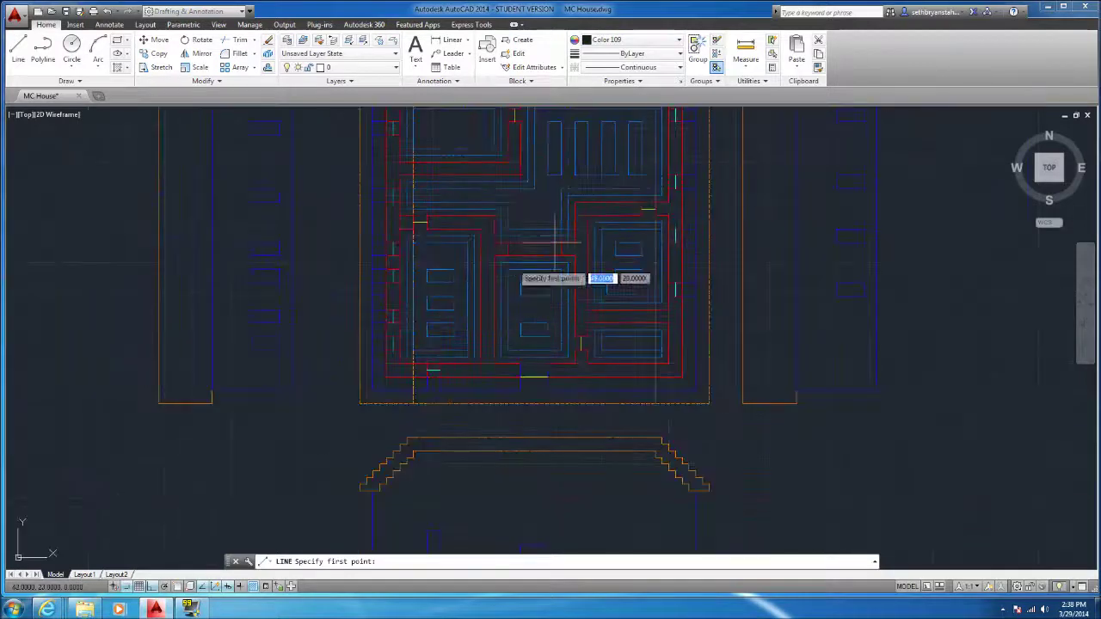
{"action": "scroll", "coordinate": [529, 284], "scroll_direction": "down", "scroll_amount": 1}
{"action": "scroll", "coordinate": [561, 256], "scroll_direction": "up", "scroll_amount": 1}
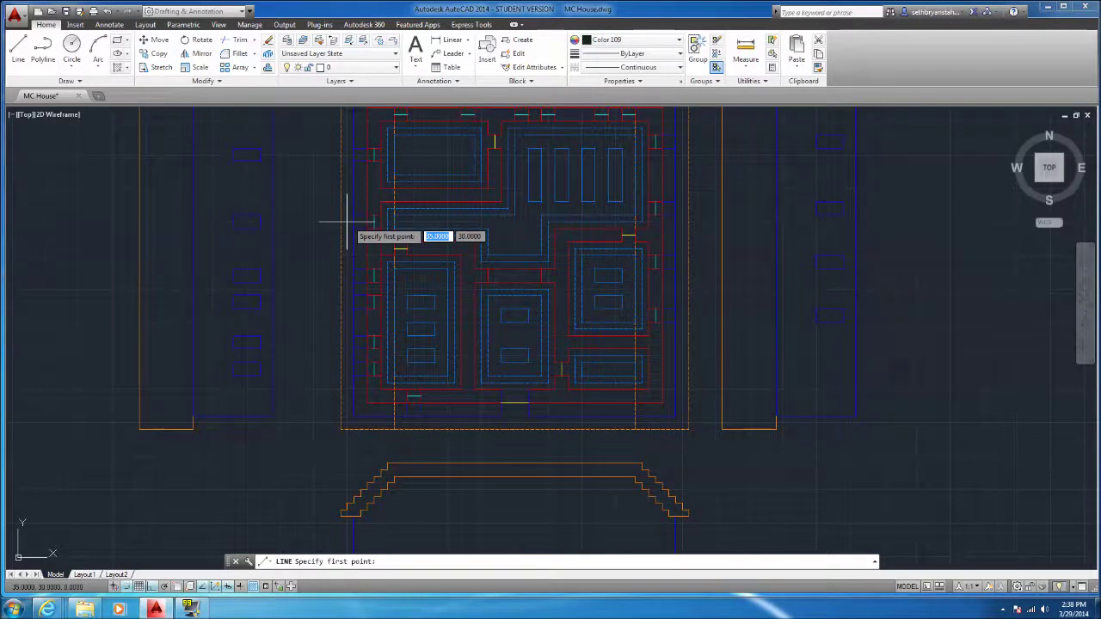
{"action": "left_click", "coordinate": [514, 443]}
{"action": "scroll", "coordinate": [494, 172], "scroll_direction": "down", "scroll_amount": 2}
{"action": "scroll", "coordinate": [508, 133], "scroll_direction": "up", "scroll_amount": 5}
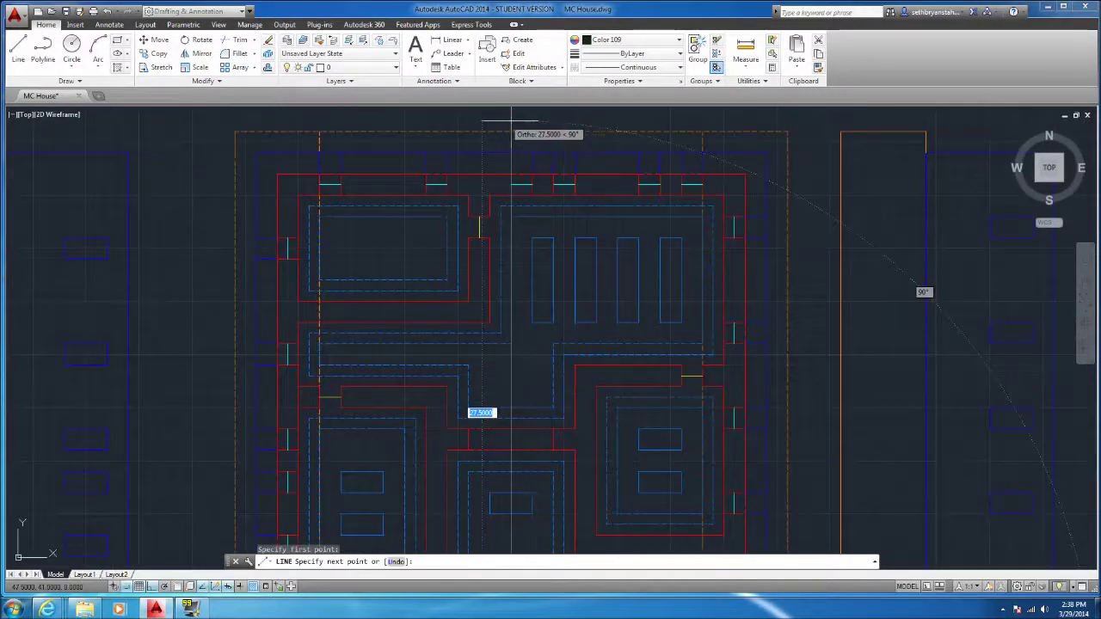
{"action": "scroll", "coordinate": [499, 133], "scroll_direction": "down", "scroll_amount": 3}
{"action": "scroll", "coordinate": [498, 129], "scroll_direction": "up", "scroll_amount": 2}
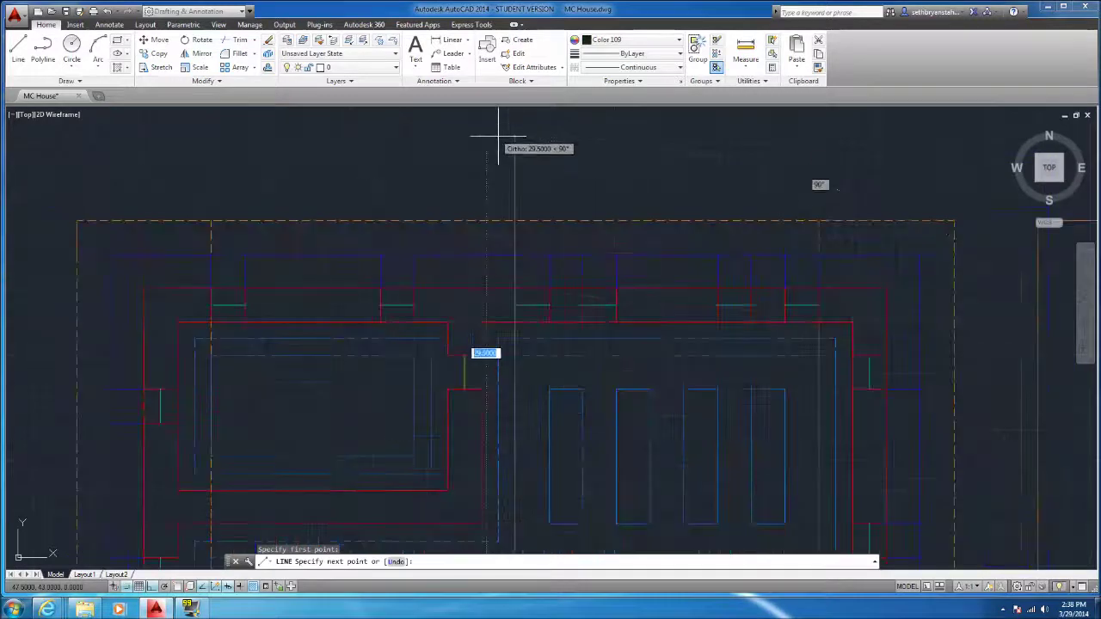
{"action": "left_click", "coordinate": [507, 178]}
{"action": "scroll", "coordinate": [502, 175], "scroll_direction": "down", "scroll_amount": 2}
{"action": "scroll", "coordinate": [533, 180], "scroll_direction": "up", "scroll_amount": 2}
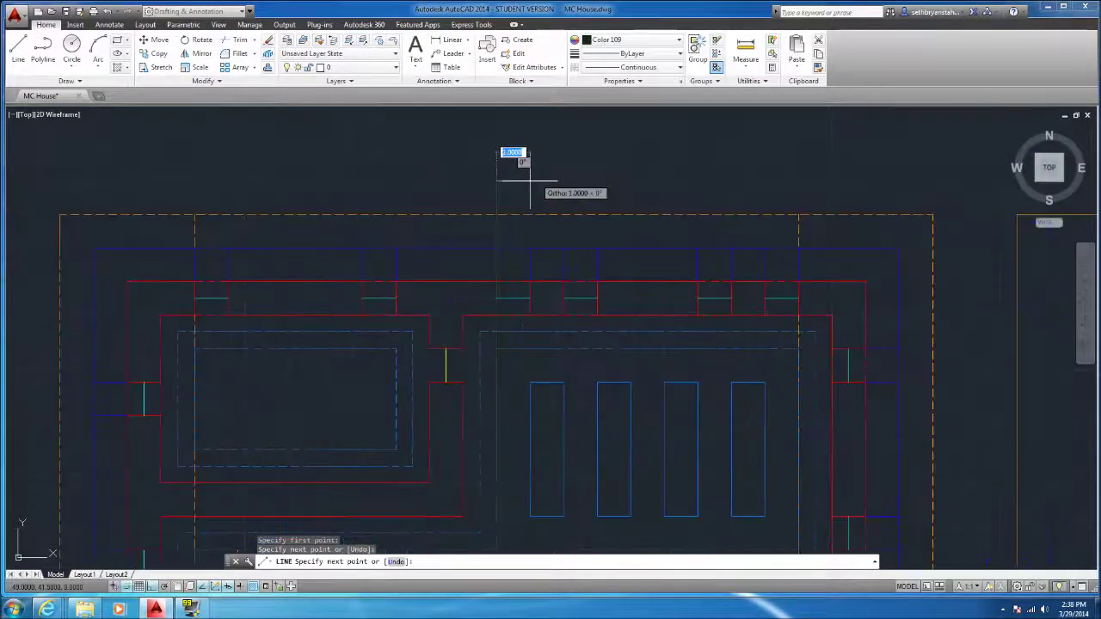
{"action": "left_click", "coordinate": [531, 181]}
Turn Ortho off and draw a small right-pointing arrowhead at the upper end of the section line
{"action": "scroll", "coordinate": [514, 154], "scroll_direction": "up", "scroll_amount": 3}
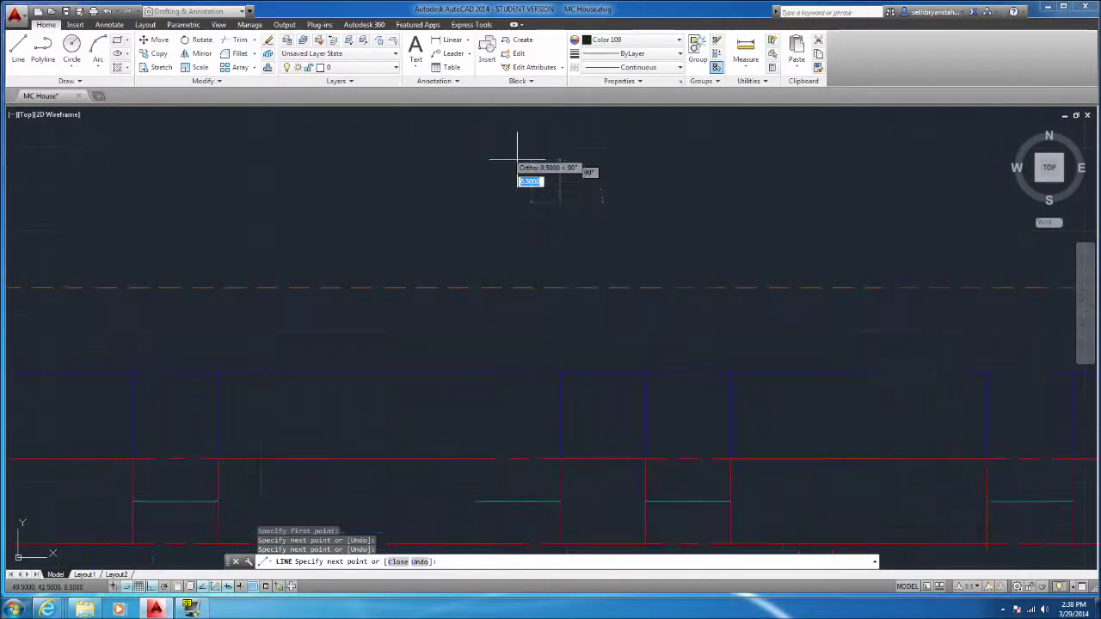
{"action": "scroll", "coordinate": [474, 159], "scroll_direction": "up", "scroll_amount": 5}
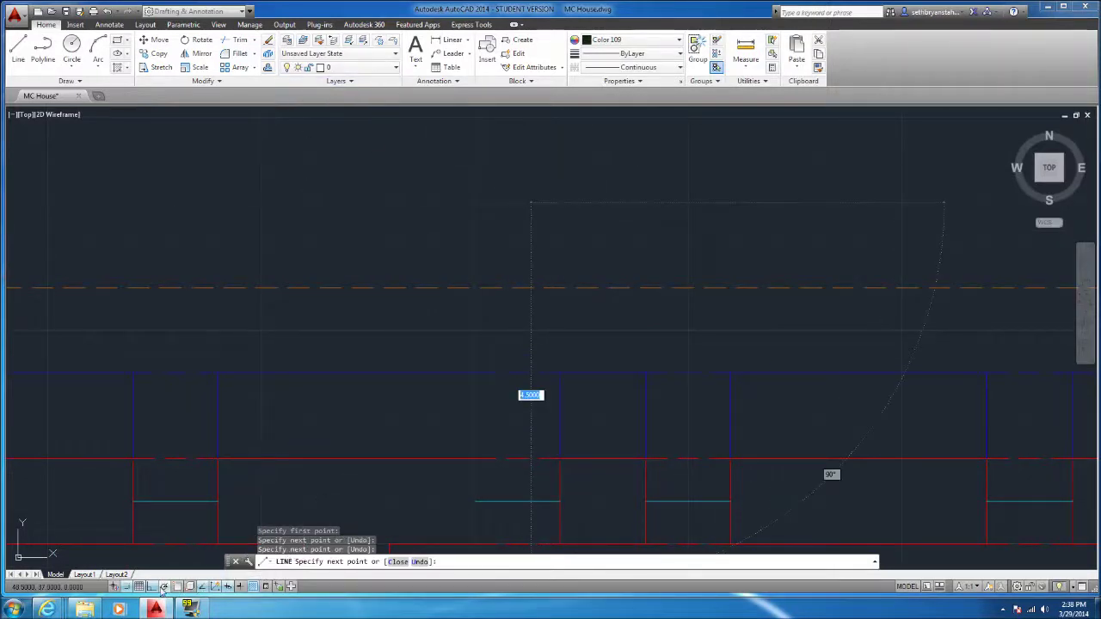
{"action": "left_click", "coordinate": [161, 586]}
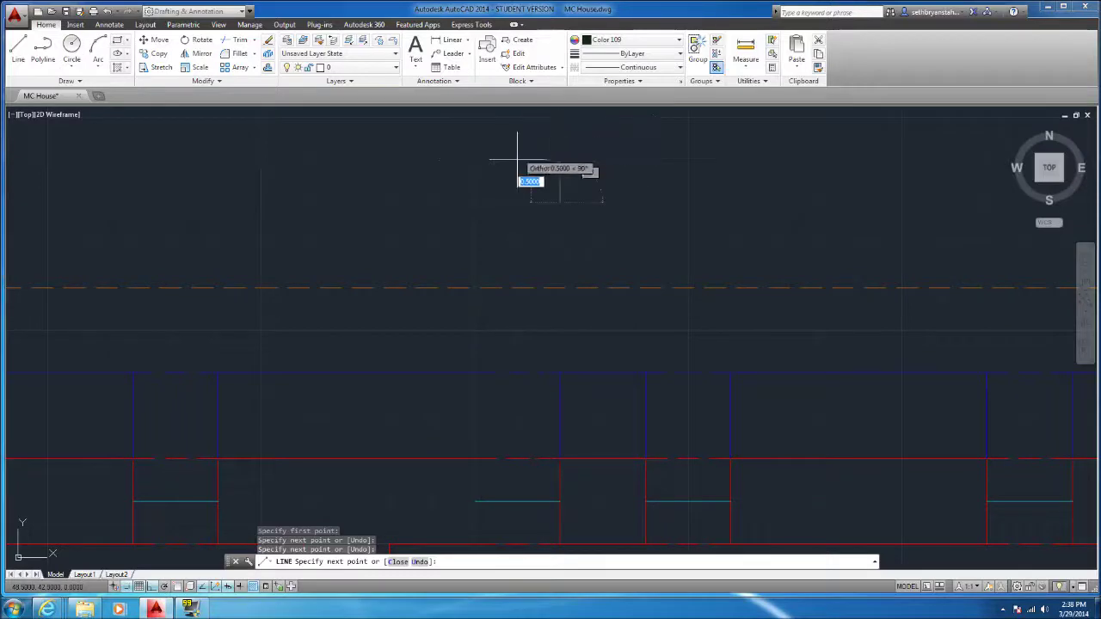
{"action": "scroll", "coordinate": [381, 270], "scroll_direction": "down", "scroll_amount": 5}
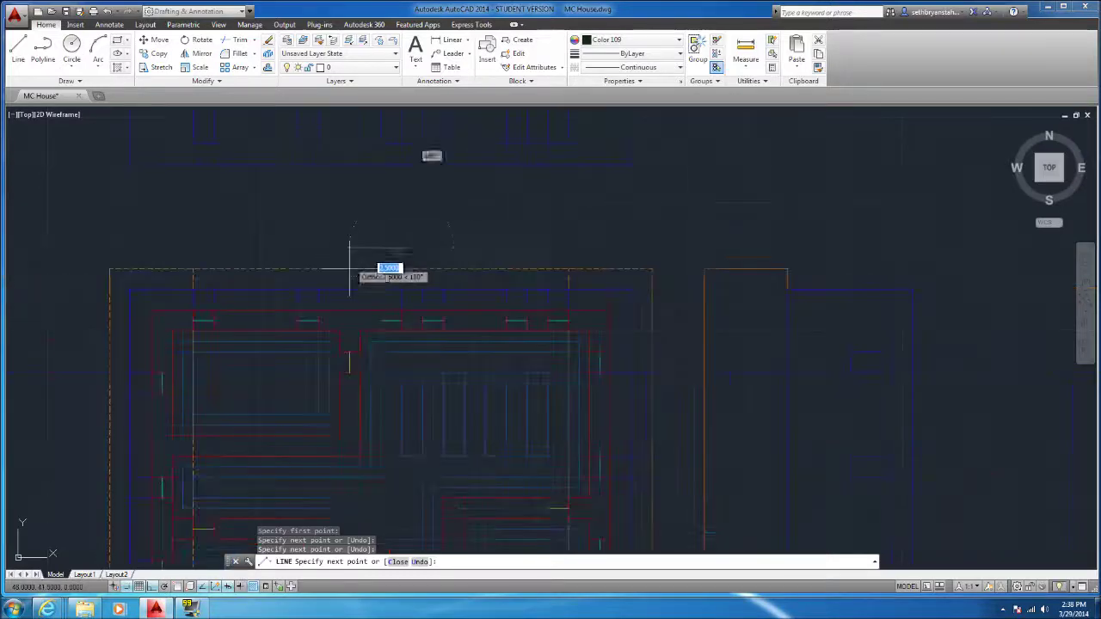
{"action": "scroll", "coordinate": [381, 464], "scroll_direction": "up", "scroll_amount": 5}
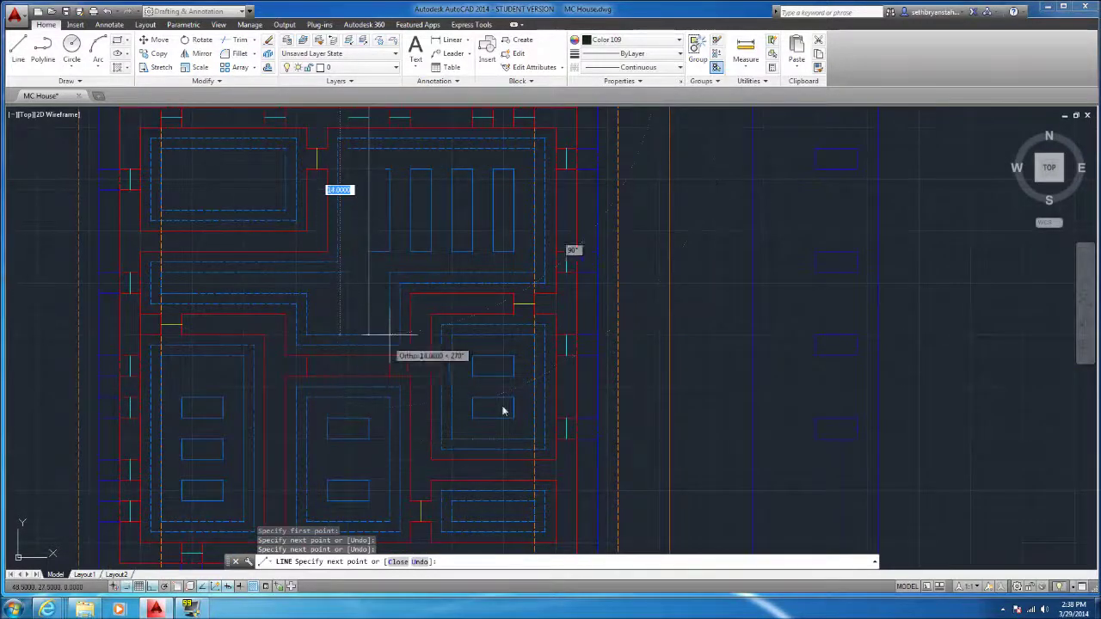
{"action": "scroll", "coordinate": [371, 372], "scroll_direction": "down", "scroll_amount": 2}
{"action": "scroll", "coordinate": [364, 166], "scroll_direction": "up", "scroll_amount": 3}
{"action": "scroll", "coordinate": [387, 374], "scroll_direction": "up", "scroll_amount": 2}
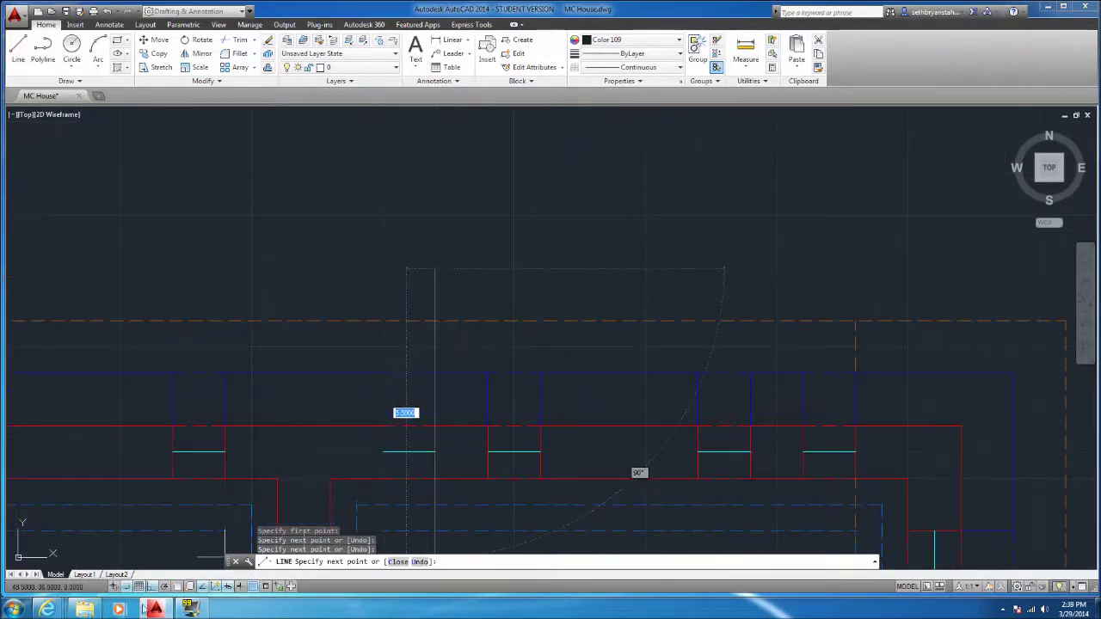
{"action": "scroll", "coordinate": [430, 373], "scroll_direction": "up", "scroll_amount": 3}
{"action": "scroll", "coordinate": [284, 275], "scroll_direction": "down", "scroll_amount": 4}
{"action": "scroll", "coordinate": [325, 217], "scroll_direction": "up", "scroll_amount": 2}
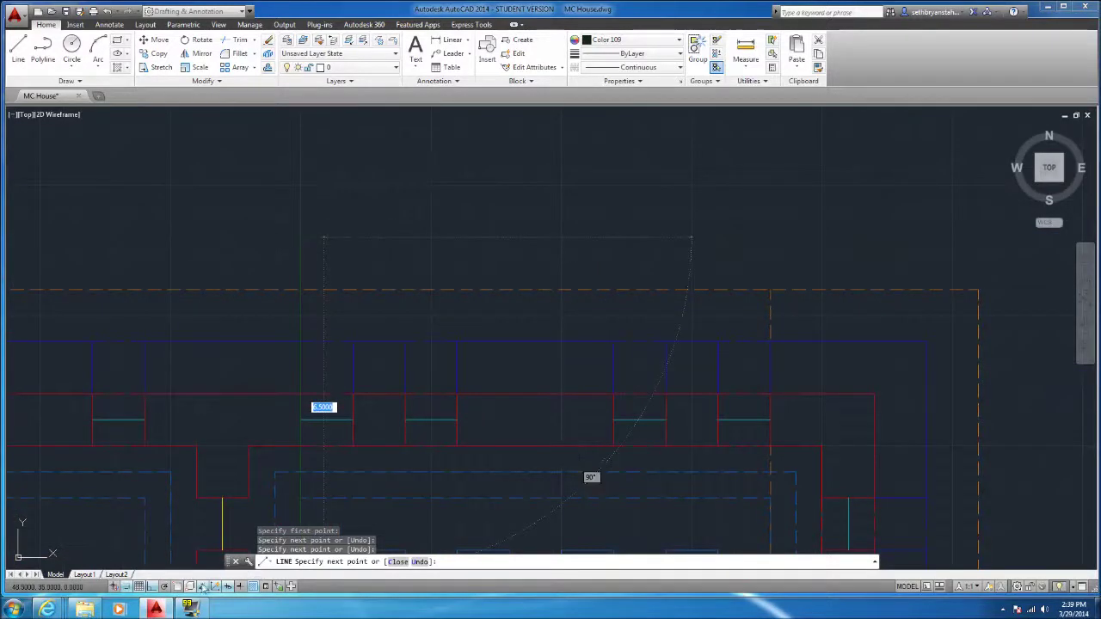
{"action": "left_click", "coordinate": [153, 586]}
{"action": "scroll", "coordinate": [315, 225], "scroll_direction": "up", "scroll_amount": 2}
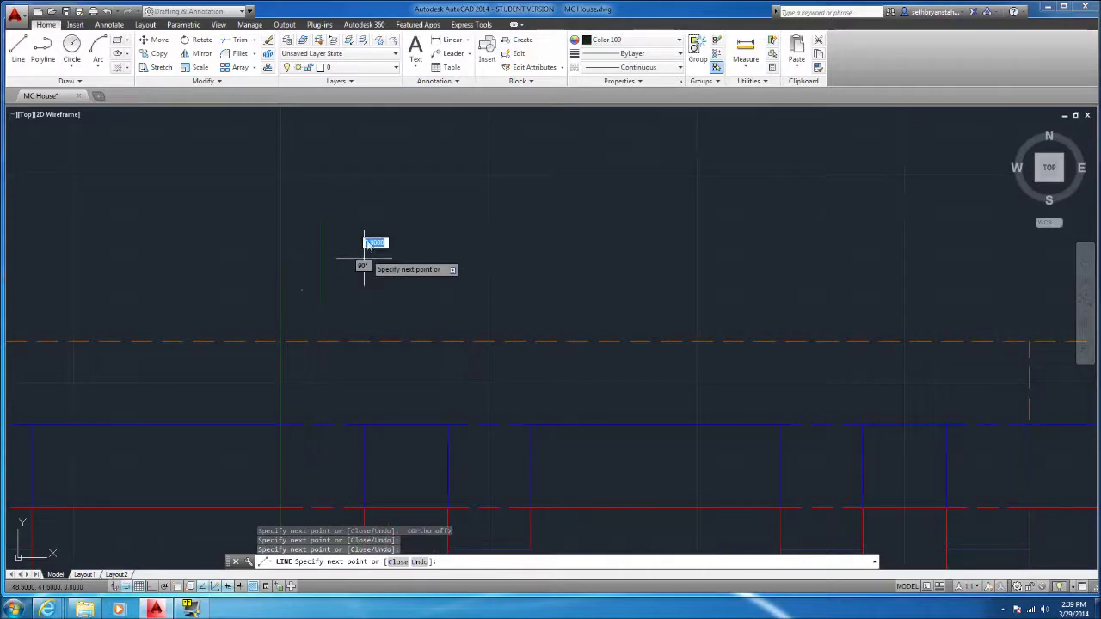
{"action": "key", "text": "Escape"}
Draw a matching short right-pointing arrow at the lower end of the section line, just below the floor plan
{"action": "scroll", "coordinate": [371, 224], "scroll_direction": "down", "scroll_amount": 5}
{"action": "scroll", "coordinate": [374, 232], "scroll_direction": "up", "scroll_amount": 8}
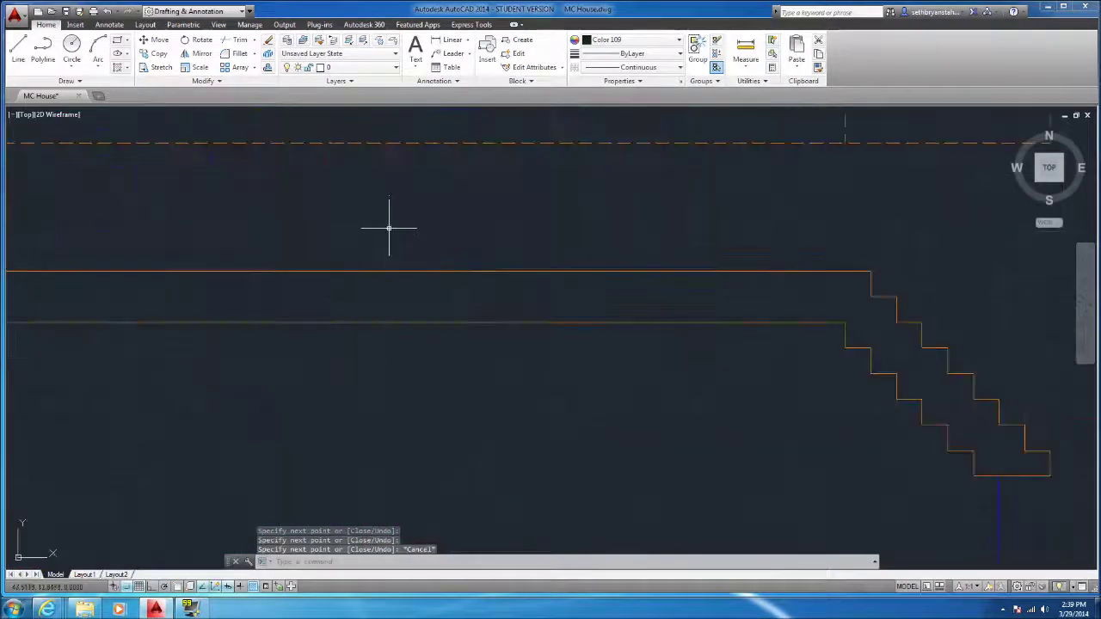
{"action": "key", "text": "Return"}
{"action": "left_click", "coordinate": [376, 200]}
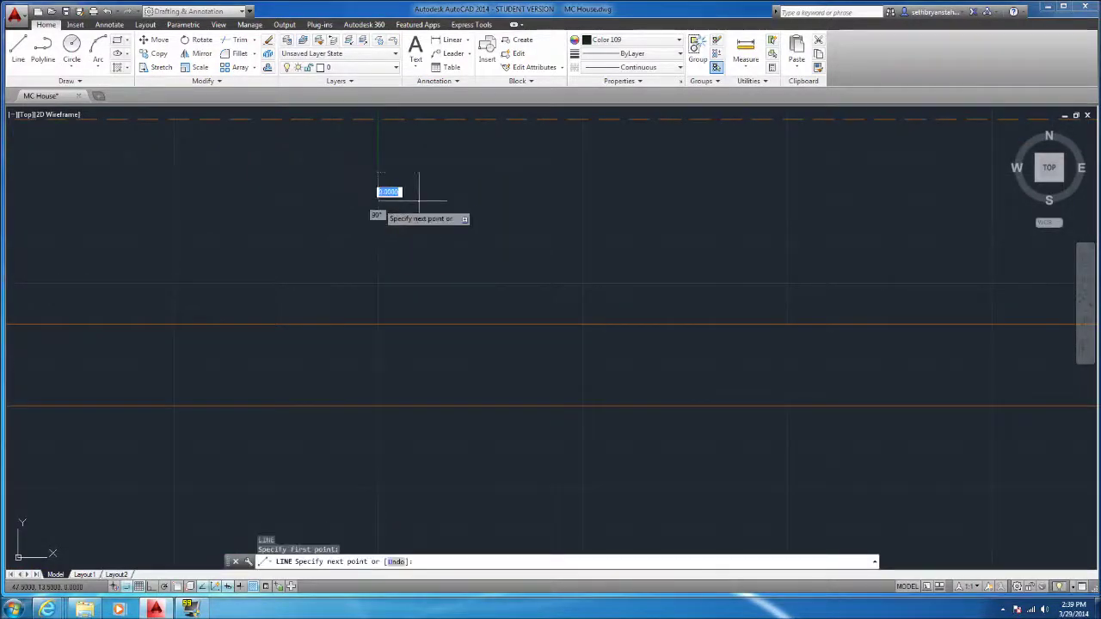
{"action": "left_click", "coordinate": [456, 199]}
{"action": "left_click", "coordinate": [461, 231]}
{"action": "scroll", "coordinate": [458, 241], "scroll_direction": "down", "scroll_amount": 2}
{"action": "scroll", "coordinate": [450, 247], "scroll_direction": "down", "scroll_amount": 1}
{"action": "scroll", "coordinate": [439, 248], "scroll_direction": "up", "scroll_amount": 3}
{"action": "key", "text": "Escape"}
{"action": "scroll", "coordinate": [430, 315], "scroll_direction": "down", "scroll_amount": 4}
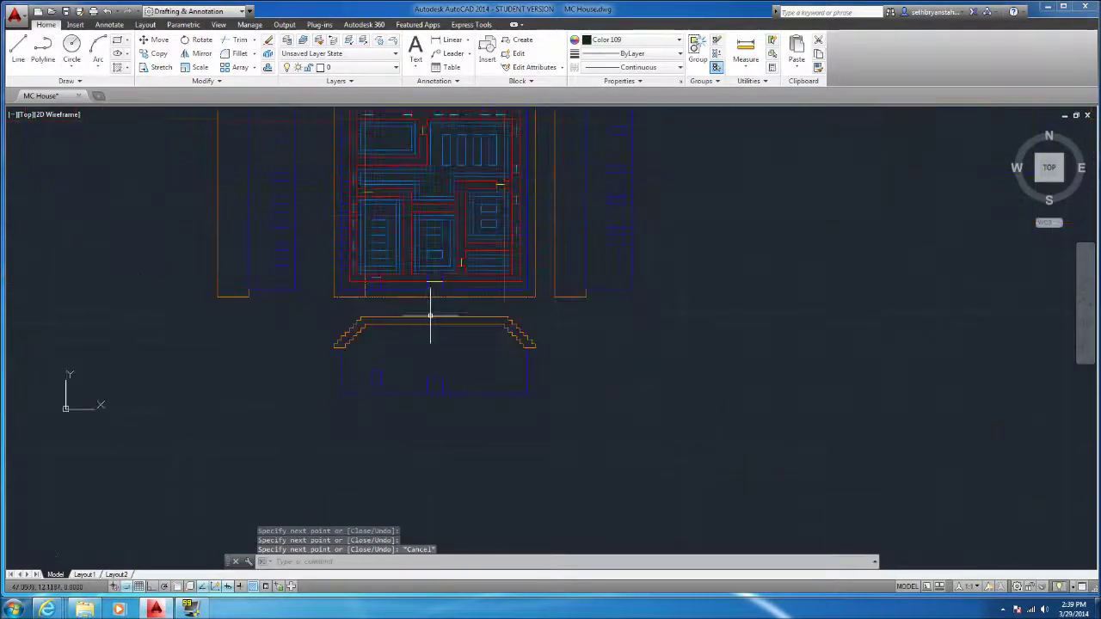
{"action": "scroll", "coordinate": [428, 248], "scroll_direction": "down", "scroll_amount": 2}
{"action": "scroll", "coordinate": [442, 192], "scroll_direction": "up", "scroll_amount": 2}
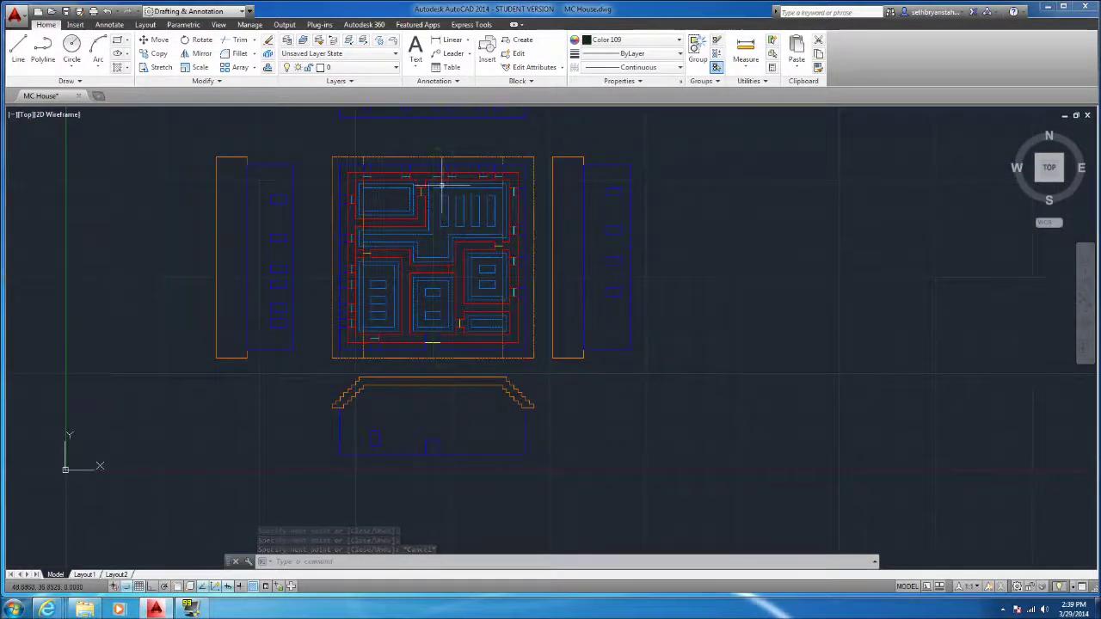
{"action": "scroll", "coordinate": [450, 182], "scroll_direction": "down", "scroll_amount": 2}
{"action": "scroll", "coordinate": [442, 140], "scroll_direction": "up", "scroll_amount": 3}
{"action": "scroll", "coordinate": [442, 135], "scroll_direction": "down", "scroll_amount": 3}
{"action": "scroll", "coordinate": [438, 215], "scroll_direction": "up", "scroll_amount": 2}
{"action": "scroll", "coordinate": [438, 215], "scroll_direction": "up", "scroll_amount": 2}
{"action": "scroll", "coordinate": [442, 221], "scroll_direction": "down", "scroll_amount": 2}
{"action": "key", "text": "Escape"}
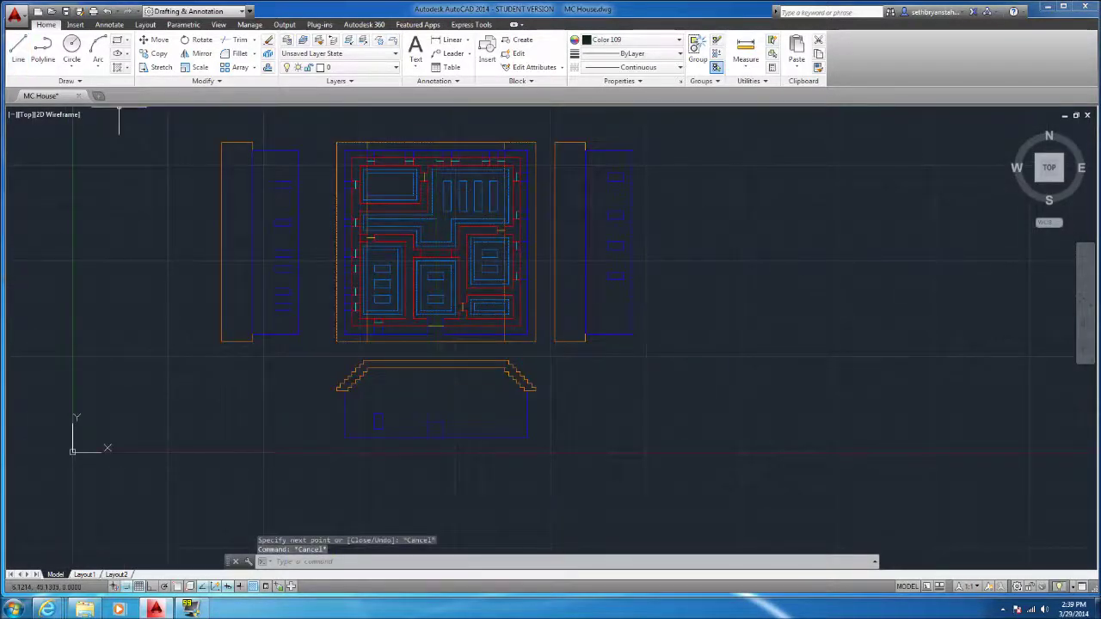
Copy the whole floor plan with its section line and paste the copy beyond the right-hand elevation, with insertion point 76, 13
{"action": "left_click", "coordinate": [541, 346]}
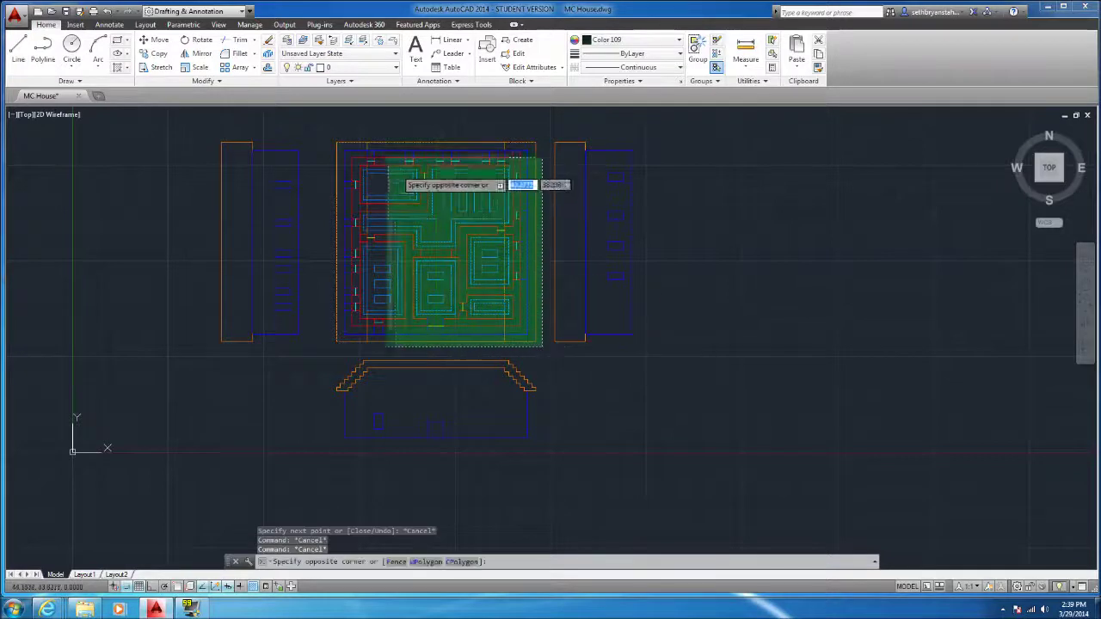
{"action": "left_click", "coordinate": [330, 123]}
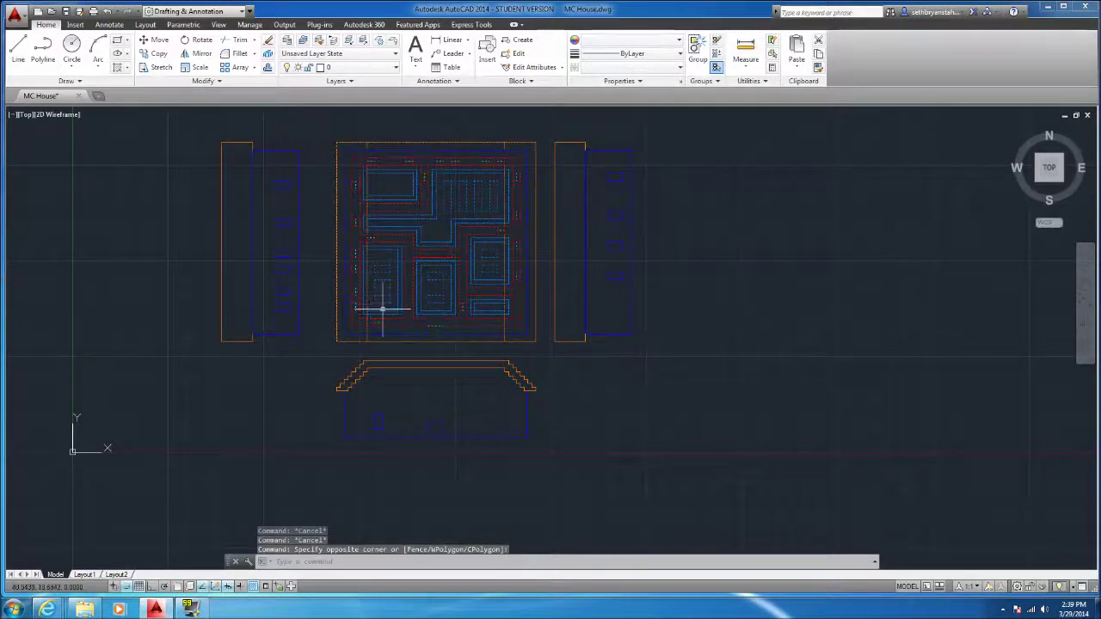
{"action": "key", "text": "ctrl+c"}
{"action": "scroll", "coordinate": [389, 297], "scroll_direction": "down", "scroll_amount": 2}
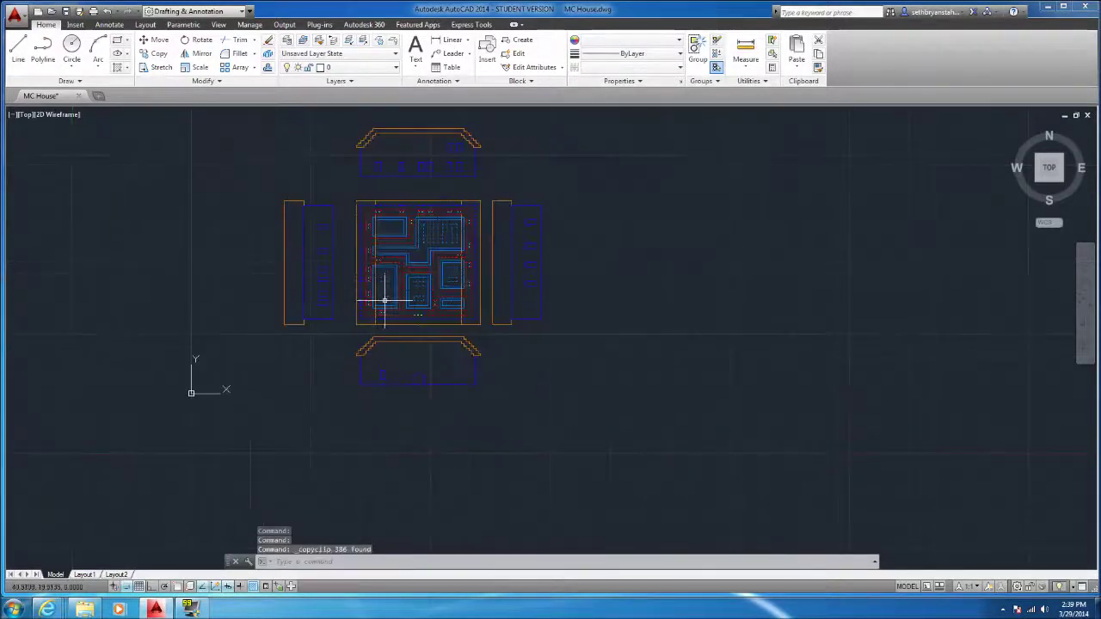
{"action": "key", "text": "ctrl+v"}
{"action": "scroll", "coordinate": [594, 310], "scroll_direction": "up", "scroll_amount": 5}
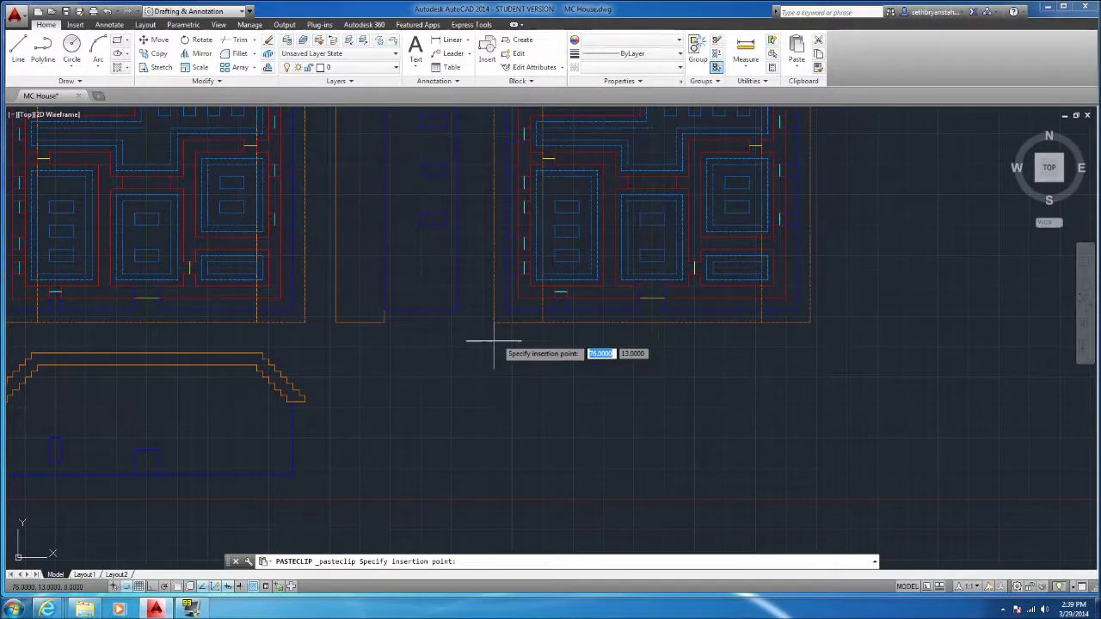
{"action": "left_click", "coordinate": [495, 340]}
{"action": "scroll", "coordinate": [592, 337], "scroll_direction": "down", "scroll_amount": 2}
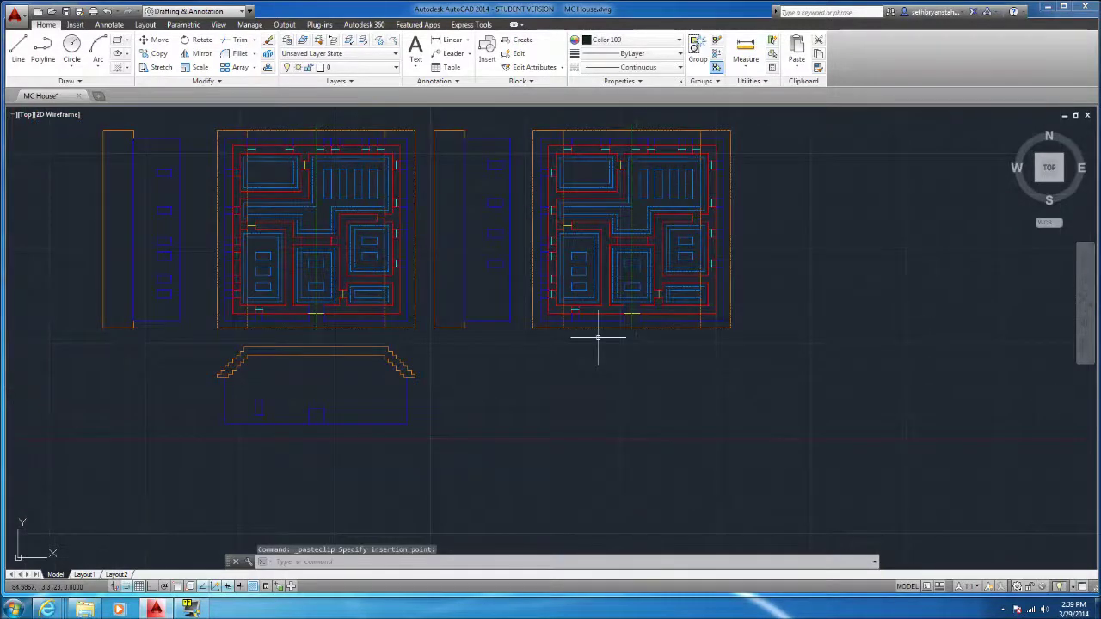
Draw the missing direction arrow at the lower end of the copied floor plan's section line
{"action": "scroll", "coordinate": [627, 329], "scroll_direction": "up", "scroll_amount": 5}
{"action": "left_click", "coordinate": [17, 47]}
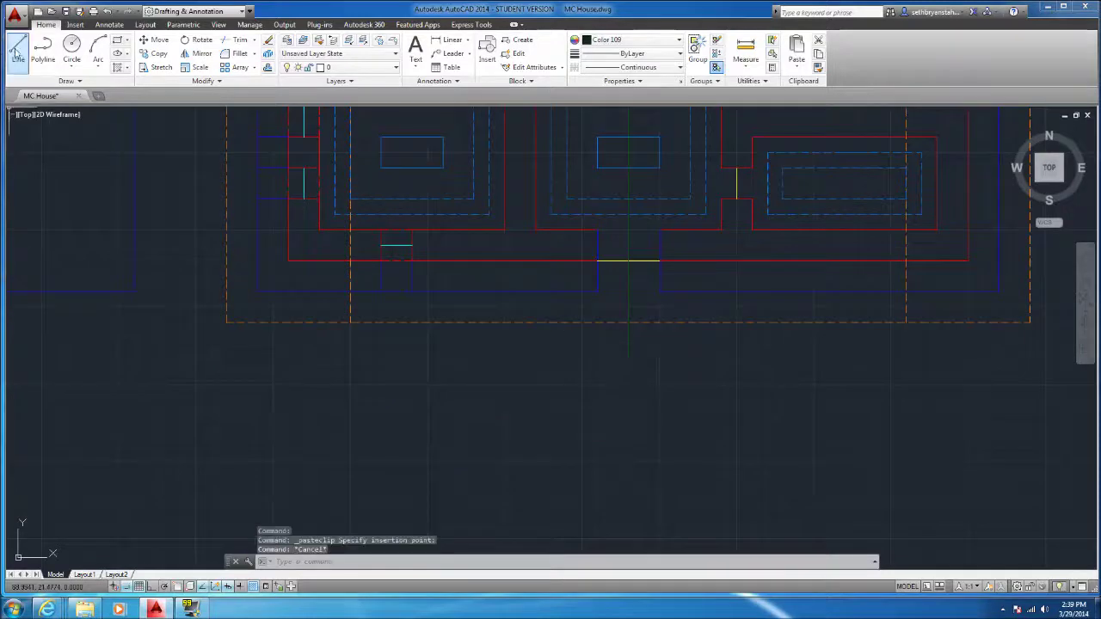
{"action": "left_click", "coordinate": [628, 352]}
{"action": "left_click", "coordinate": [645, 361]}
{"action": "key", "text": "Return"}
{"action": "scroll", "coordinate": [637, 374], "scroll_direction": "down", "scroll_amount": 6}
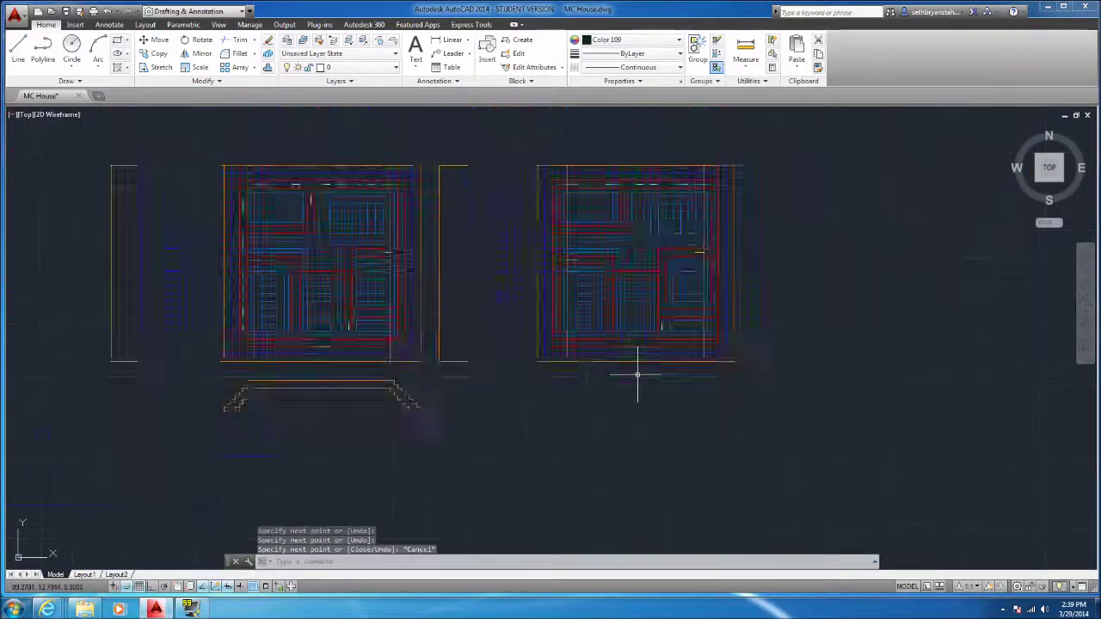
{"action": "key", "text": "Escape"}
{"action": "scroll", "coordinate": [672, 285], "scroll_direction": "up", "scroll_amount": 2}
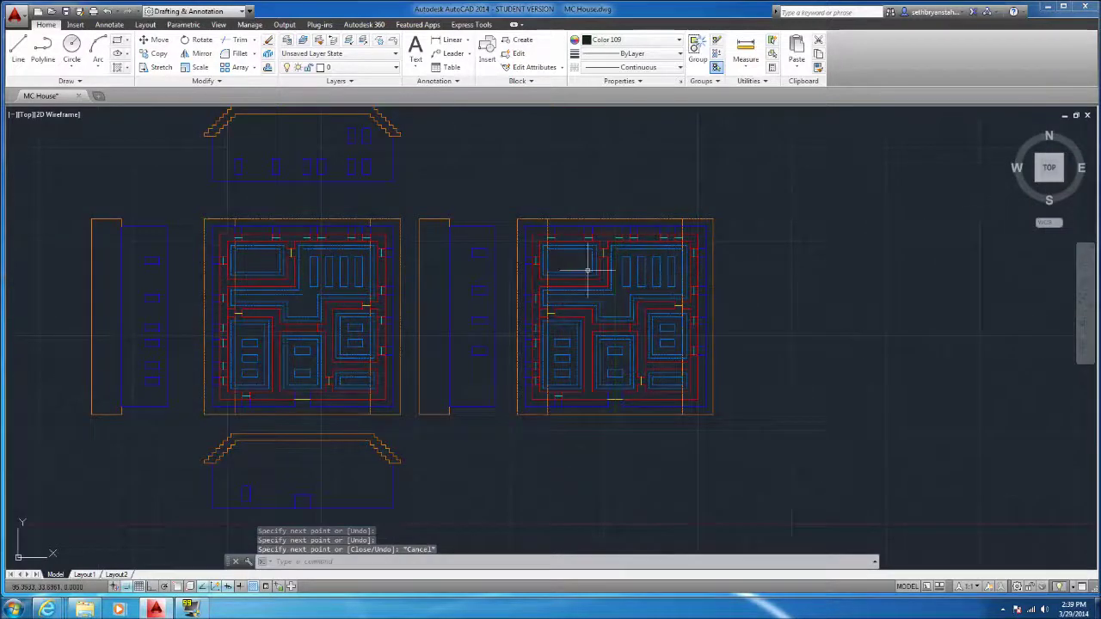
Set the current drawing color to Blue
{"action": "left_click", "coordinate": [619, 40]}
{"action": "left_click", "coordinate": [600, 120]}
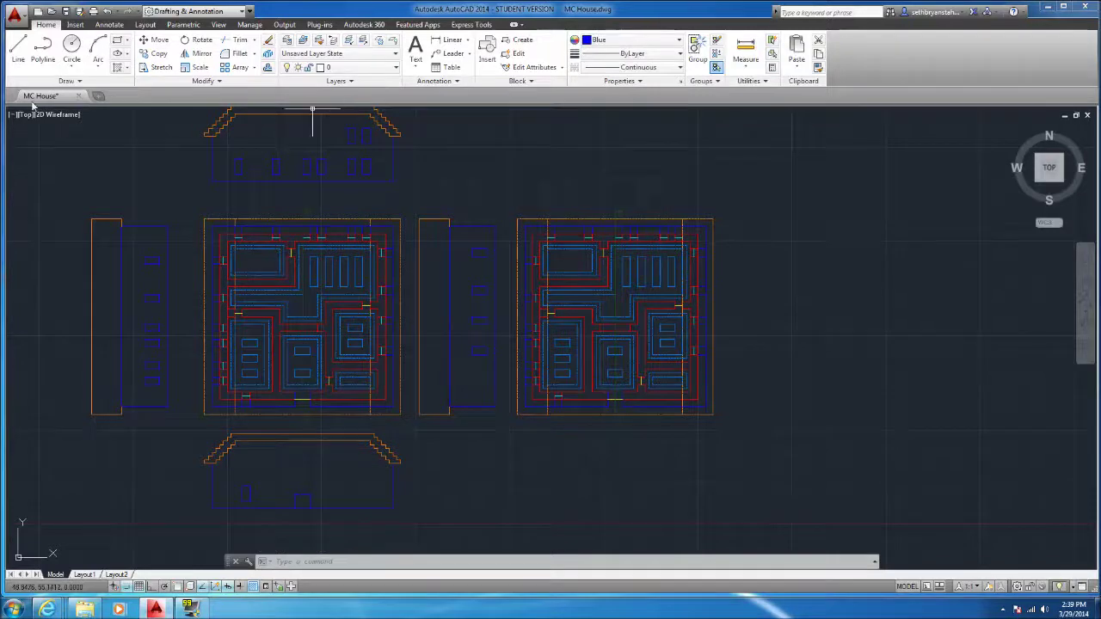
{"action": "left_click", "coordinate": [26, 53]}
{"action": "scroll", "coordinate": [309, 276], "scroll_direction": "up", "scroll_amount": 4}
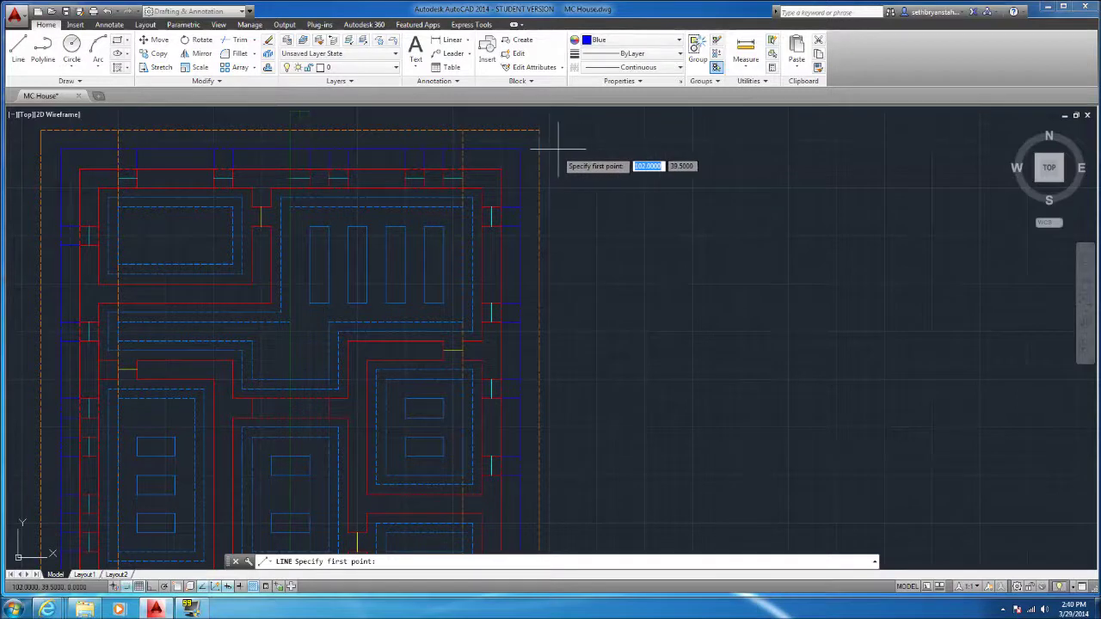
{"action": "left_click", "coordinate": [587, 149]}
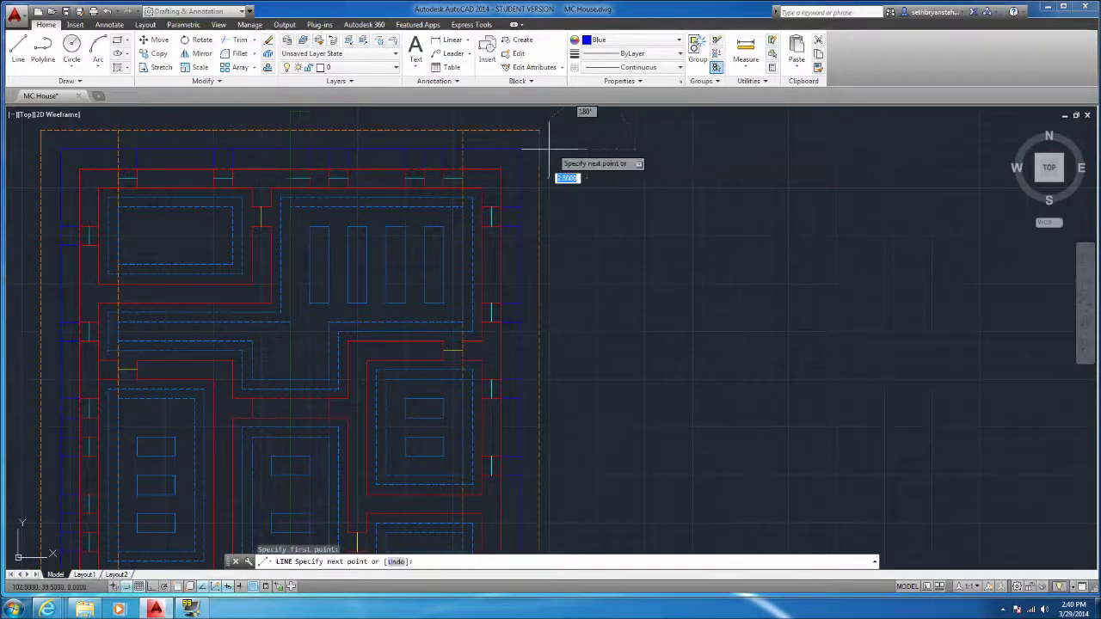
{"action": "key", "text": "Escape"}
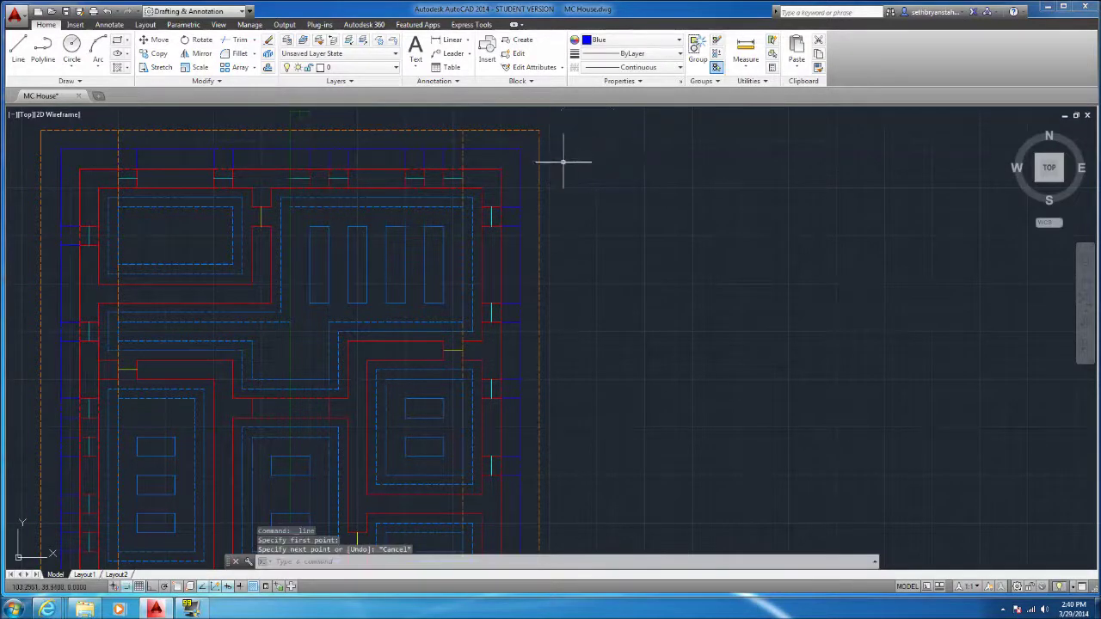
Draw a horizontal line 5 units outward from the copied plan's right roof edge, level with the upper outer blue line
{"action": "key", "text": "Return"}
{"action": "left_click", "coordinate": [539, 149]}
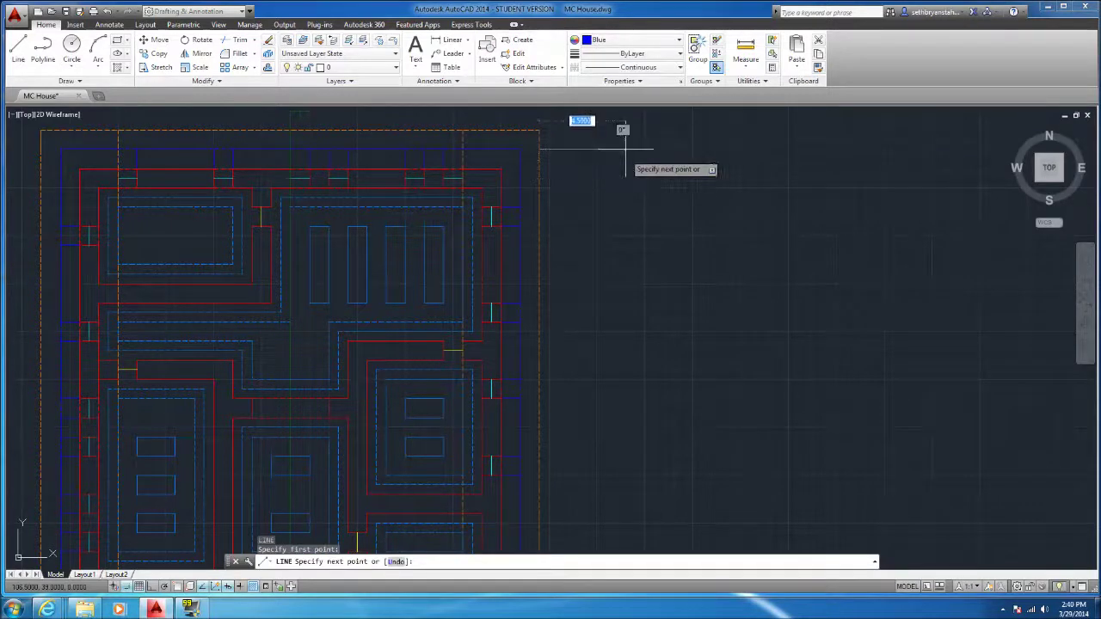
{"action": "left_click", "coordinate": [153, 587]}
{"action": "scroll", "coordinate": [714, 190], "scroll_direction": "down", "scroll_amount": 4}
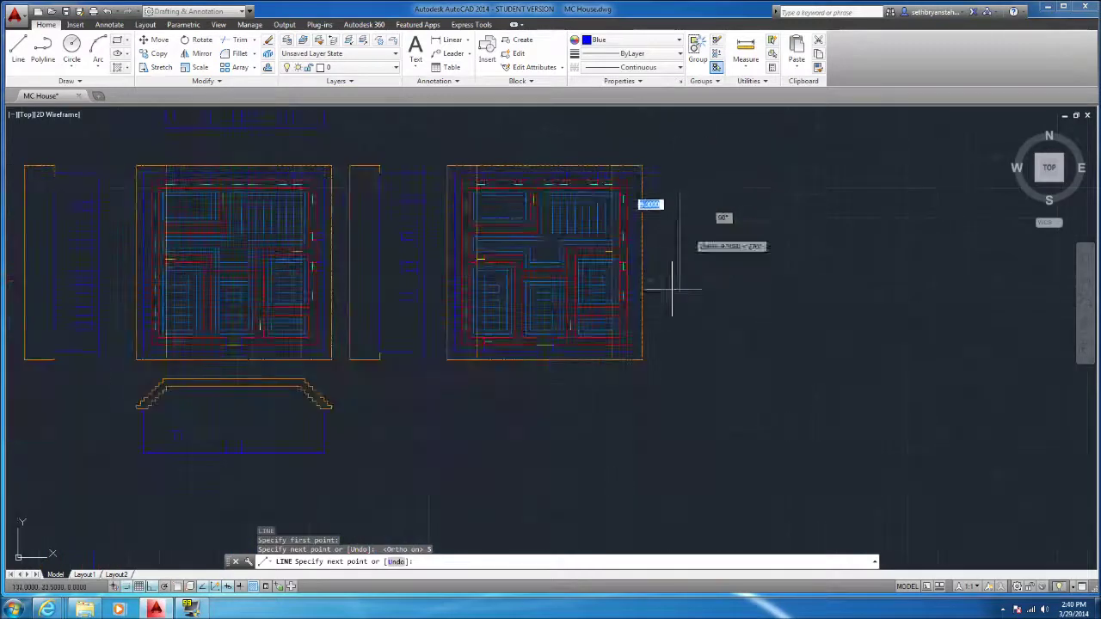
{"action": "scroll", "coordinate": [675, 362], "scroll_direction": "up", "scroll_amount": 2}
{"action": "key", "text": "Escape"}
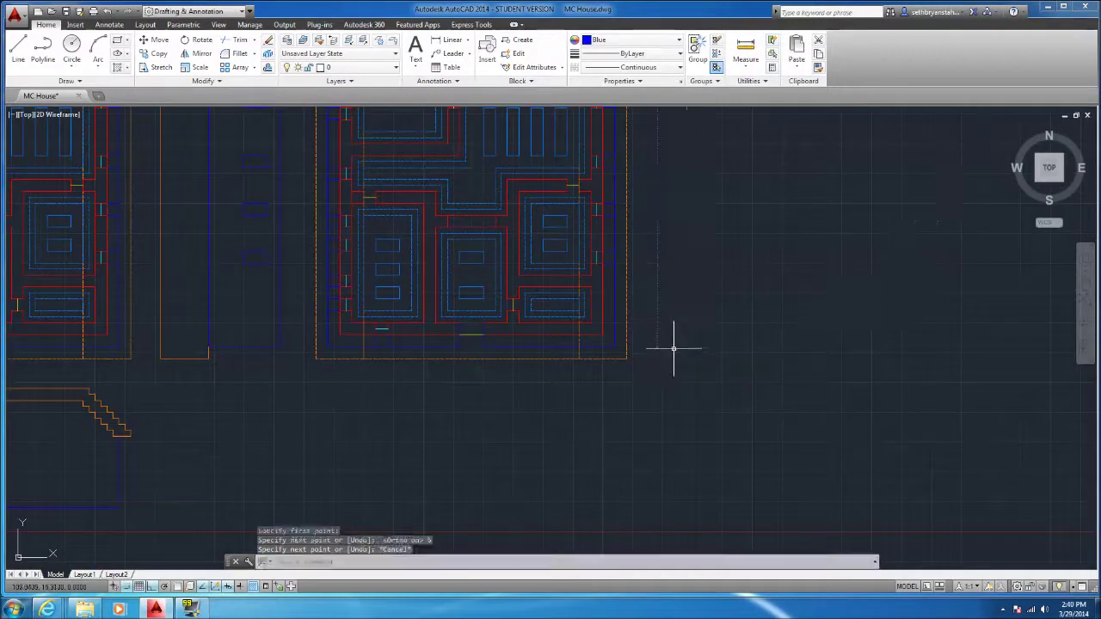
Draw a matching 5-unit line level with the plan's lower outer blue line, continuing vertically up to the first line's height
{"action": "key", "text": "Return"}
{"action": "left_click", "coordinate": [628, 349]}
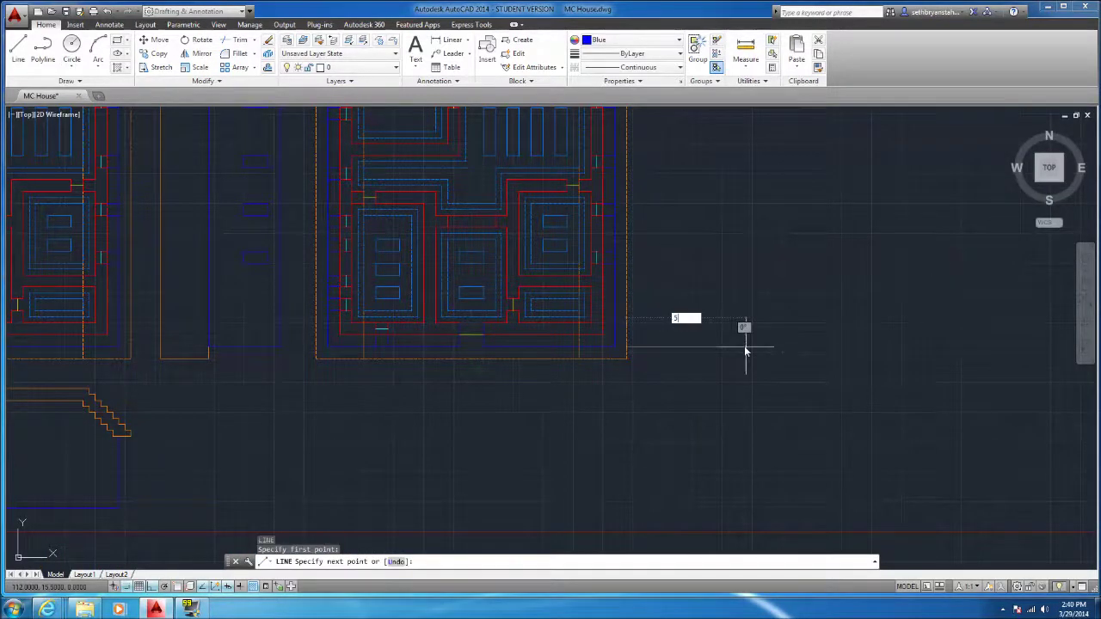
{"action": "scroll", "coordinate": [745, 348], "scroll_direction": "down", "scroll_amount": 3}
{"action": "key", "text": "Return"}
{"action": "left_click", "coordinate": [708, 166]}
{"action": "key", "text": "Escape"}
{"action": "key", "text": "Escape"}
Erase the two horizontal offset lines beside the copied plan, keeping the vertical base line
{"action": "left_click", "coordinate": [689, 347]}
{"action": "left_click", "coordinate": [682, 320]}
{"action": "key", "text": "Delete"}
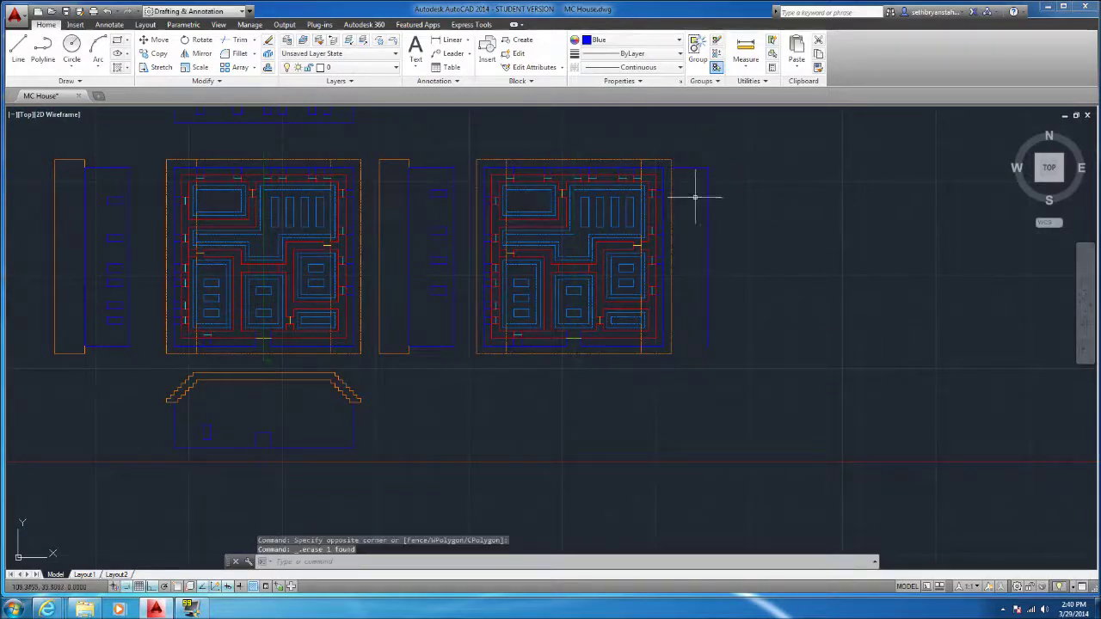
{"action": "left_click", "coordinate": [800, 163]}
{"action": "left_click", "coordinate": [703, 199]}
{"action": "key", "text": "Delete"}
{"action": "scroll", "coordinate": [721, 178], "scroll_direction": "up", "scroll_amount": 2}
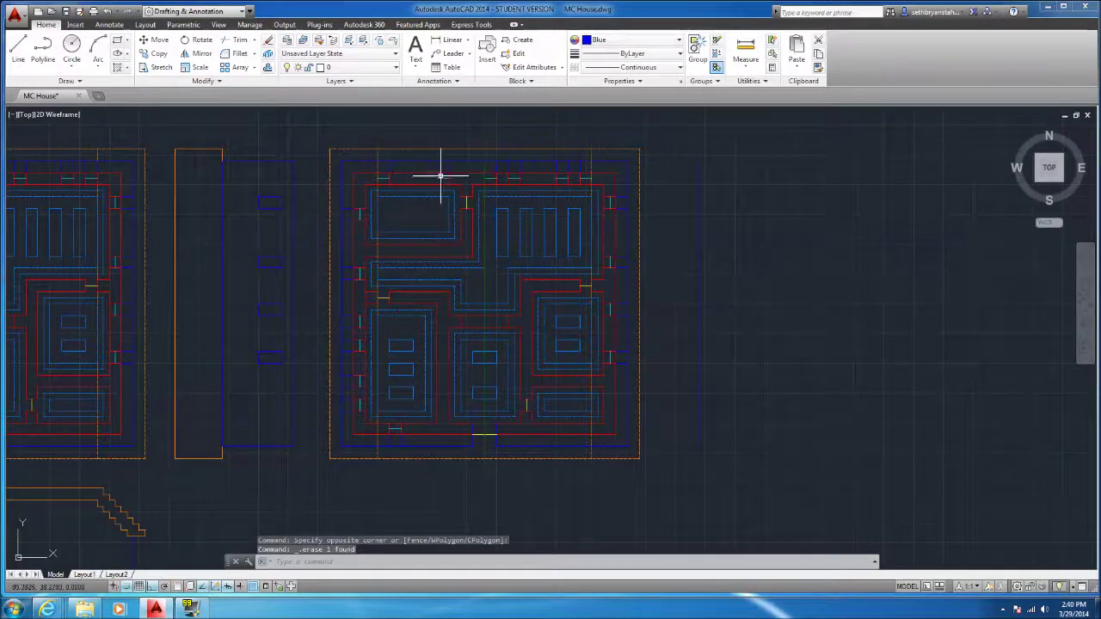
Complete the section outline from the vertical line's upper end: 6 units right, 24 units down, and back to its lower end
{"action": "left_click", "coordinate": [16, 42]}
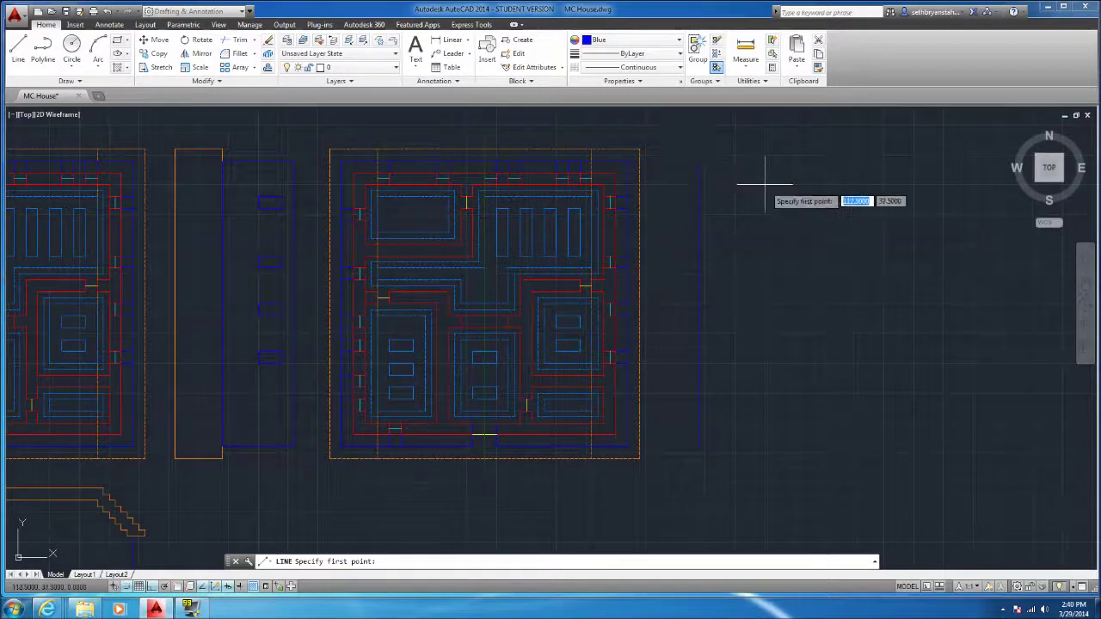
{"action": "left_click", "coordinate": [700, 160]}
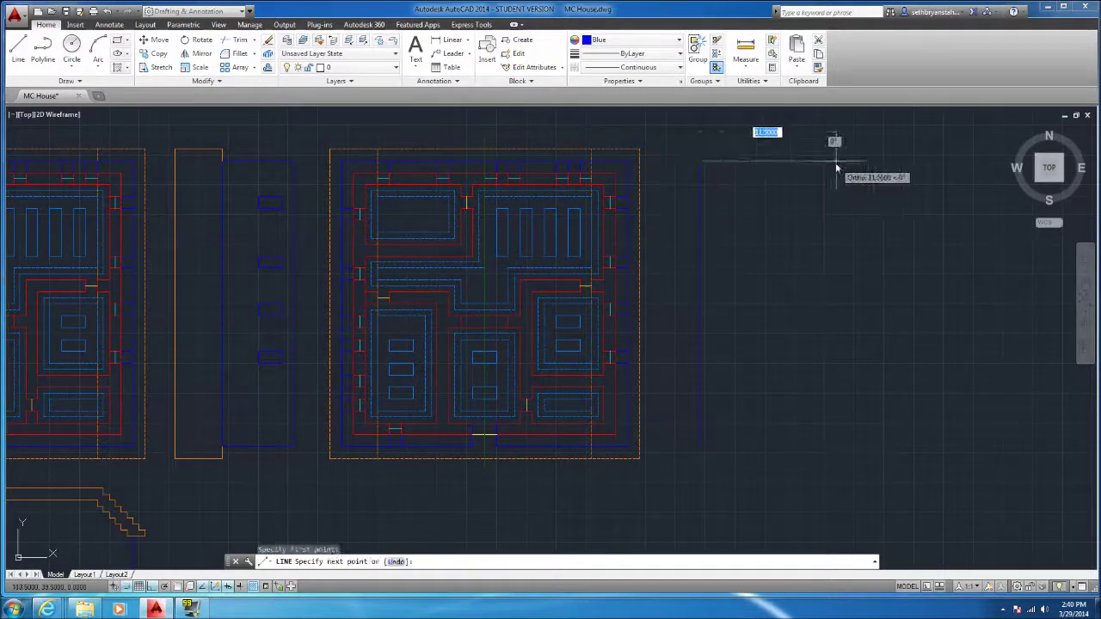
{"action": "key", "text": "Return"}
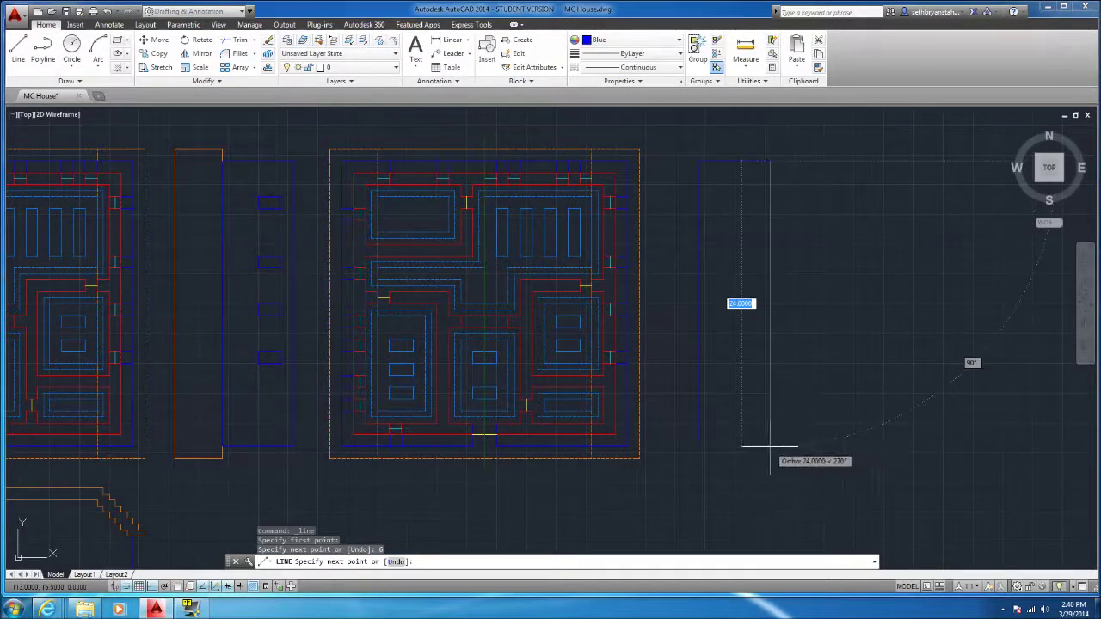
{"action": "type", "text": "24"}
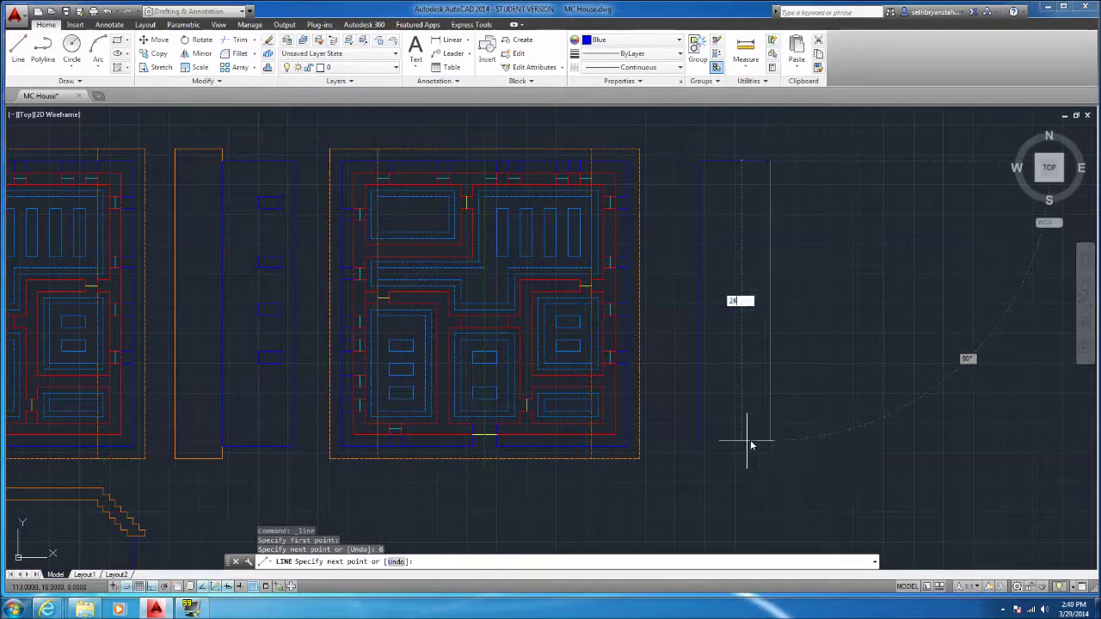
{"action": "key", "text": "Return"}
{"action": "left_click", "coordinate": [698, 445]}
{"action": "key", "text": "Escape"}
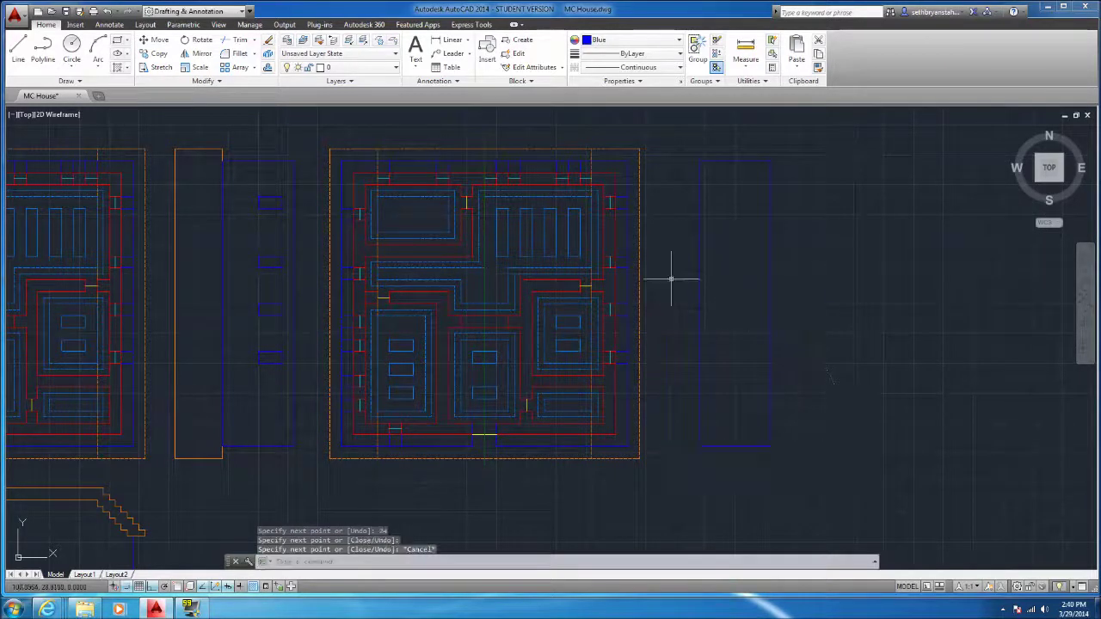
Set the drawing color to Red and project both faces of the upper exterior wall horizontally past the section outline
{"action": "left_click", "coordinate": [614, 41]}
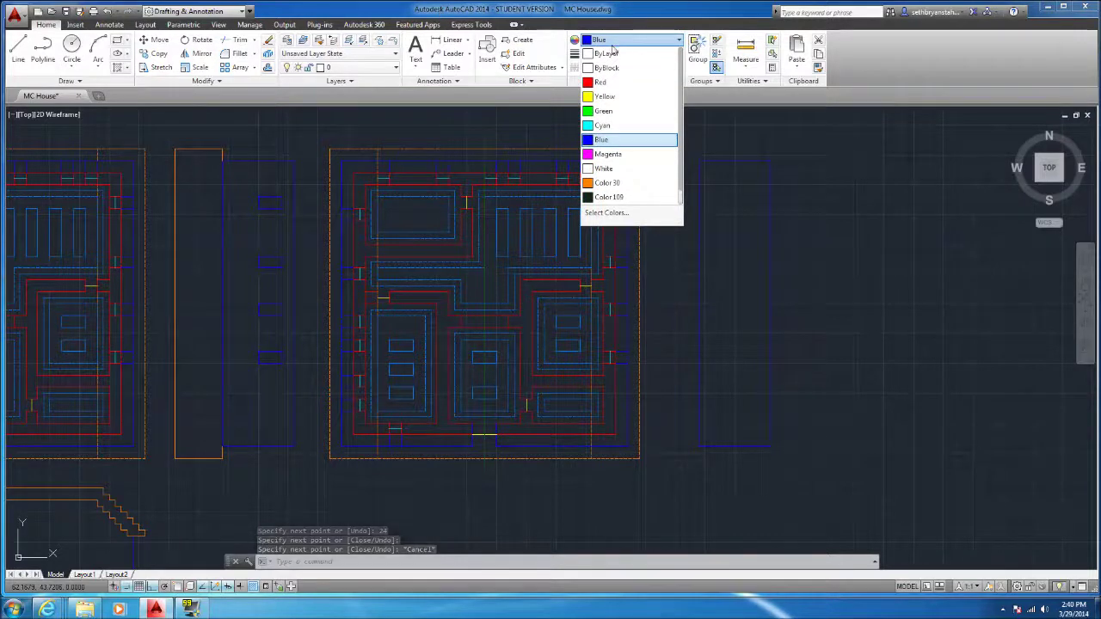
{"action": "left_click", "coordinate": [600, 81]}
{"action": "key", "text": "Return"}
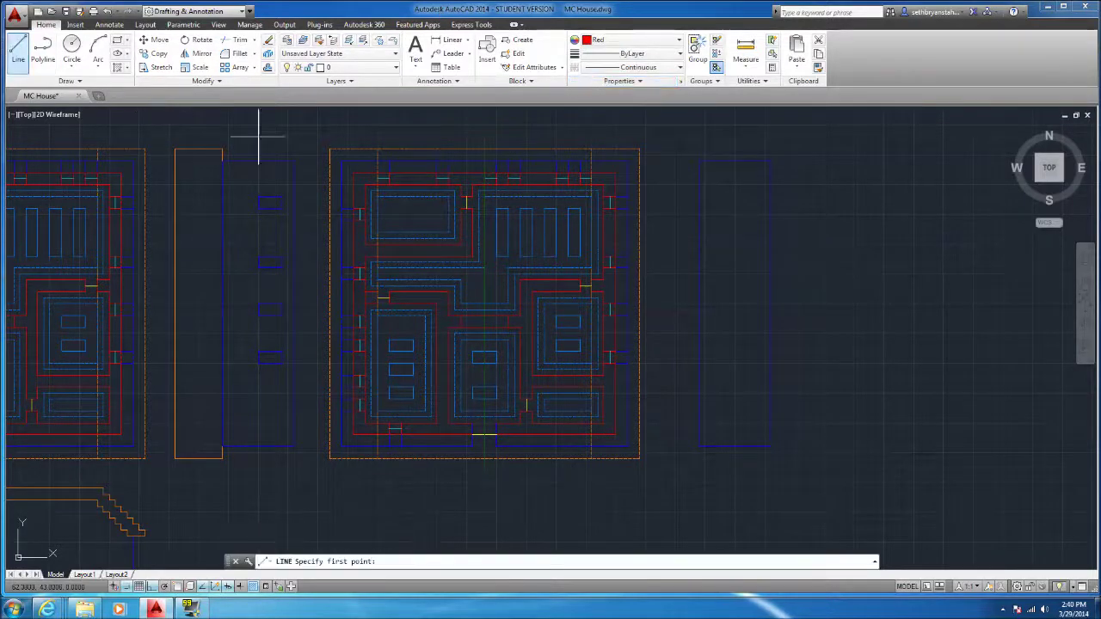
{"action": "left_click", "coordinate": [618, 168]}
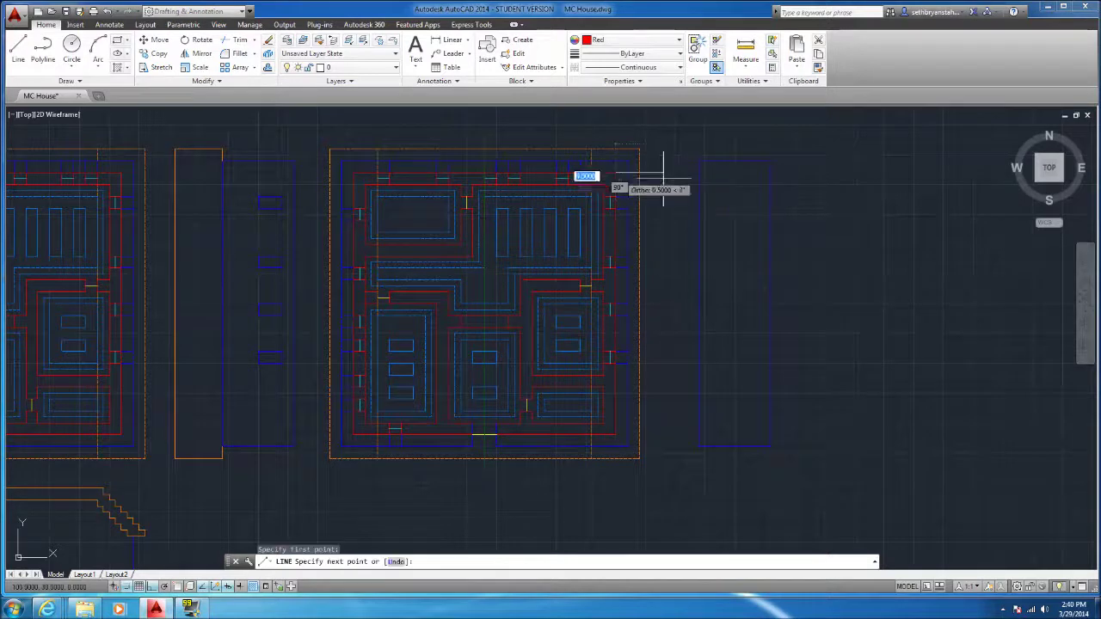
{"action": "left_click", "coordinate": [810, 177]}
{"action": "key", "text": "Return"}
{"action": "key", "text": "Return"}
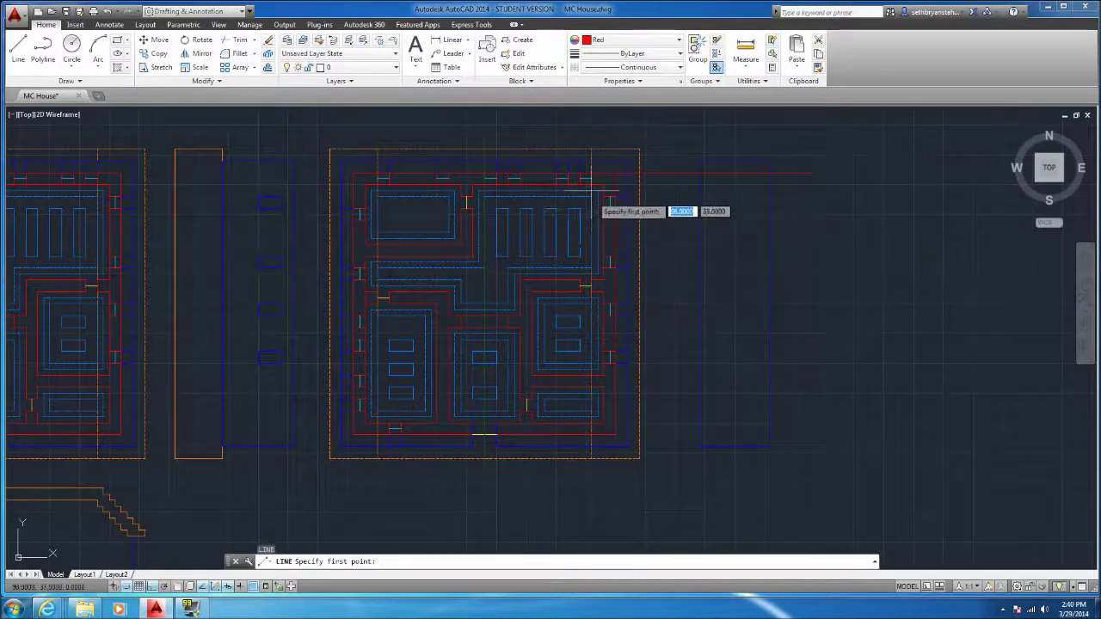
{"action": "left_click", "coordinate": [606, 181]}
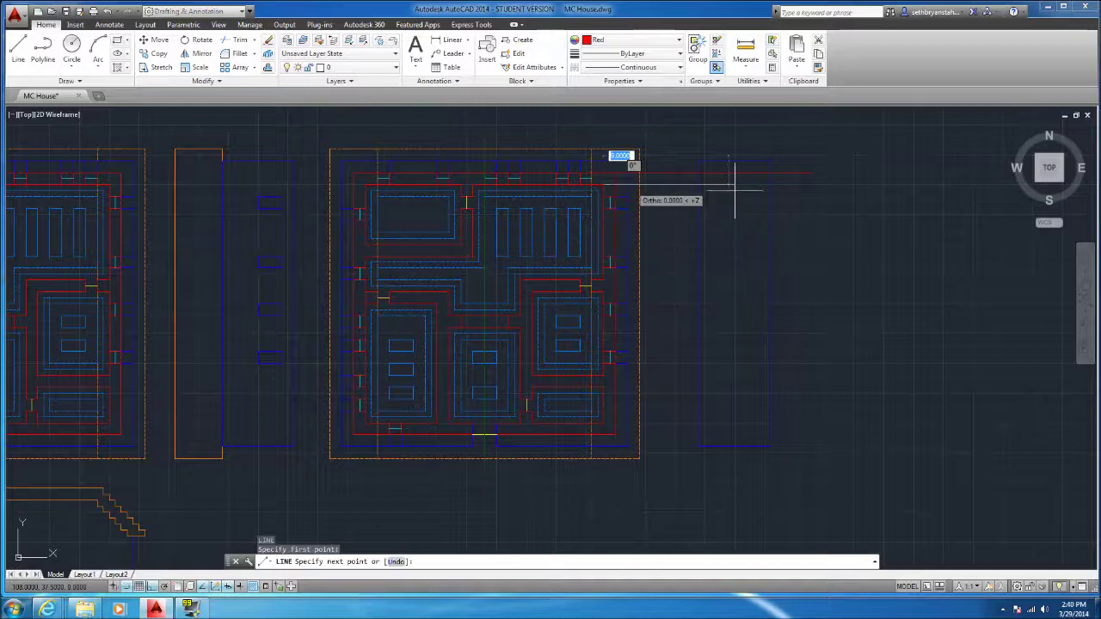
{"action": "left_click", "coordinate": [818, 182]}
{"action": "key", "text": "Return"}
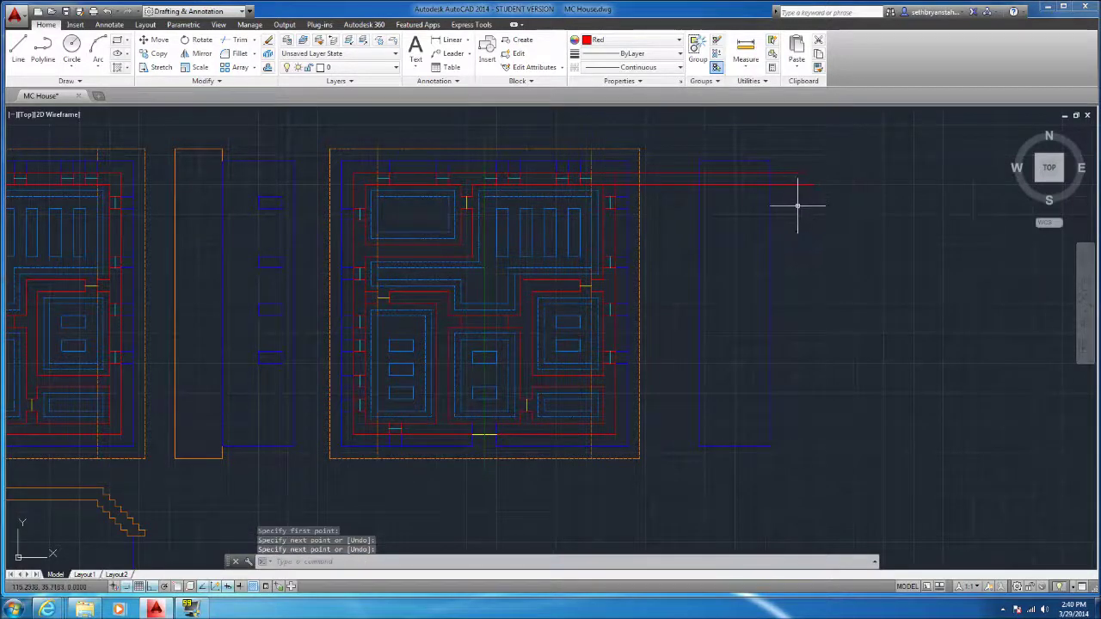
Project both faces of the interior wall below the large upper room horizontally across the section outline
{"action": "key", "text": "Return"}
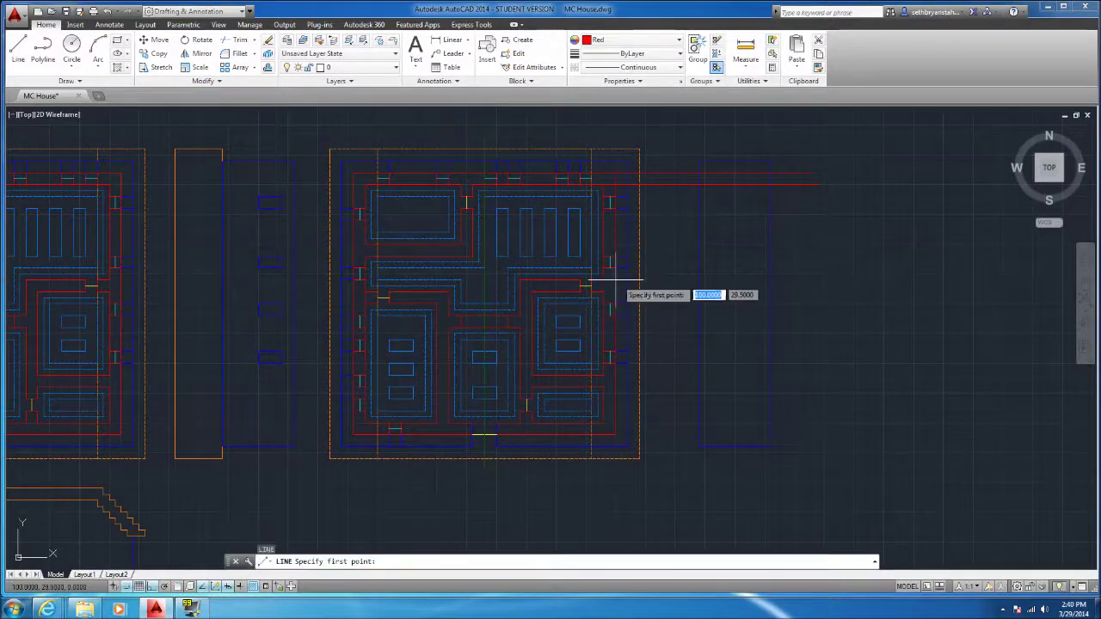
{"action": "left_click", "coordinate": [615, 281]}
{"action": "left_click", "coordinate": [858, 260]}
{"action": "key", "text": "Return"}
{"action": "key", "text": "Return"}
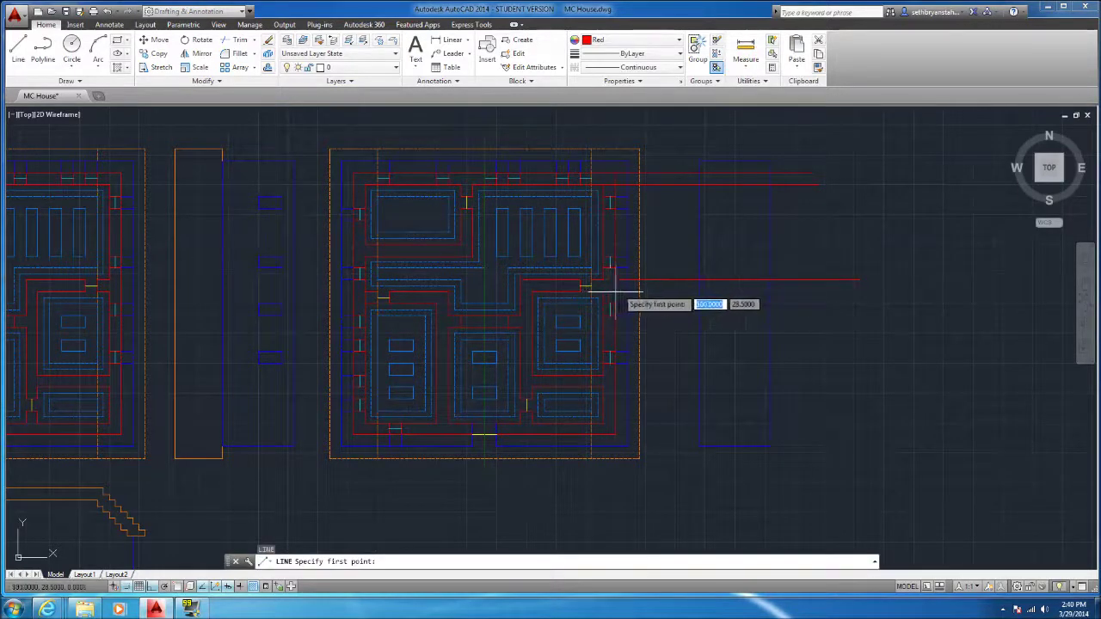
{"action": "left_click", "coordinate": [616, 290]}
{"action": "left_click", "coordinate": [824, 291]}
{"action": "key", "text": "Return"}
Project the two edges of the right wall's second window from the top horizontally across the section outline
{"action": "key", "text": "Return"}
{"action": "left_click", "coordinate": [616, 269]}
{"action": "left_click", "coordinate": [870, 269]}
{"action": "key", "text": "Return"}
{"action": "key", "text": "Return"}
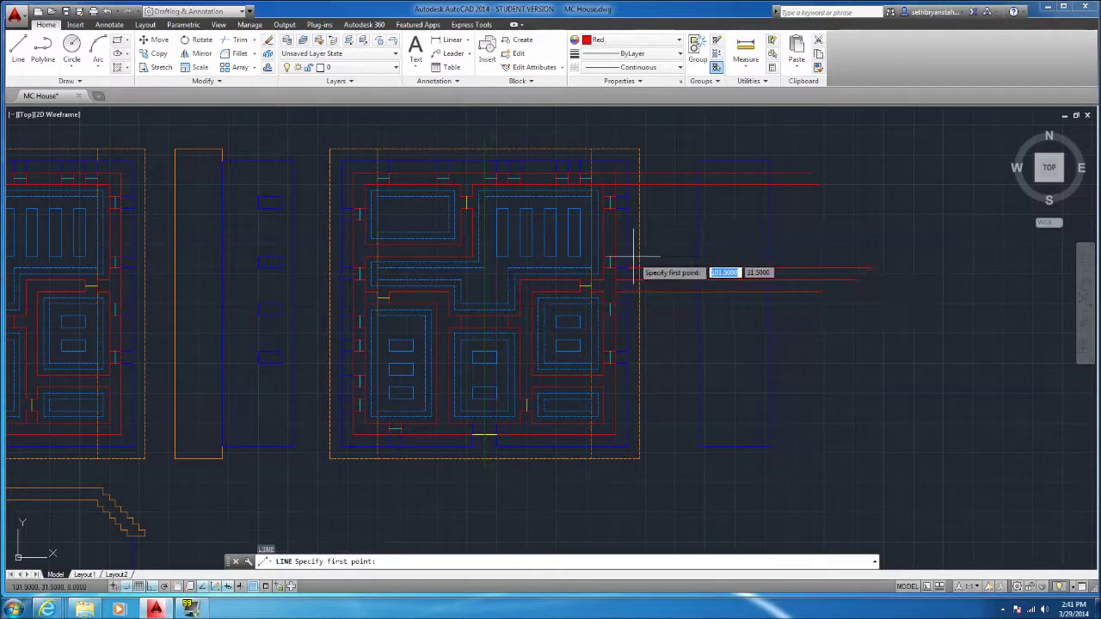
{"action": "left_click", "coordinate": [628, 256]}
{"action": "left_click", "coordinate": [824, 241]}
{"action": "key", "text": "Return"}
Project the two edges of the right wall's uppermost window horizontally across the section outline
{"action": "key", "text": "Return"}
{"action": "left_click", "coordinate": [628, 204]}
{"action": "left_click", "coordinate": [826, 198]}
{"action": "key", "text": "Return"}
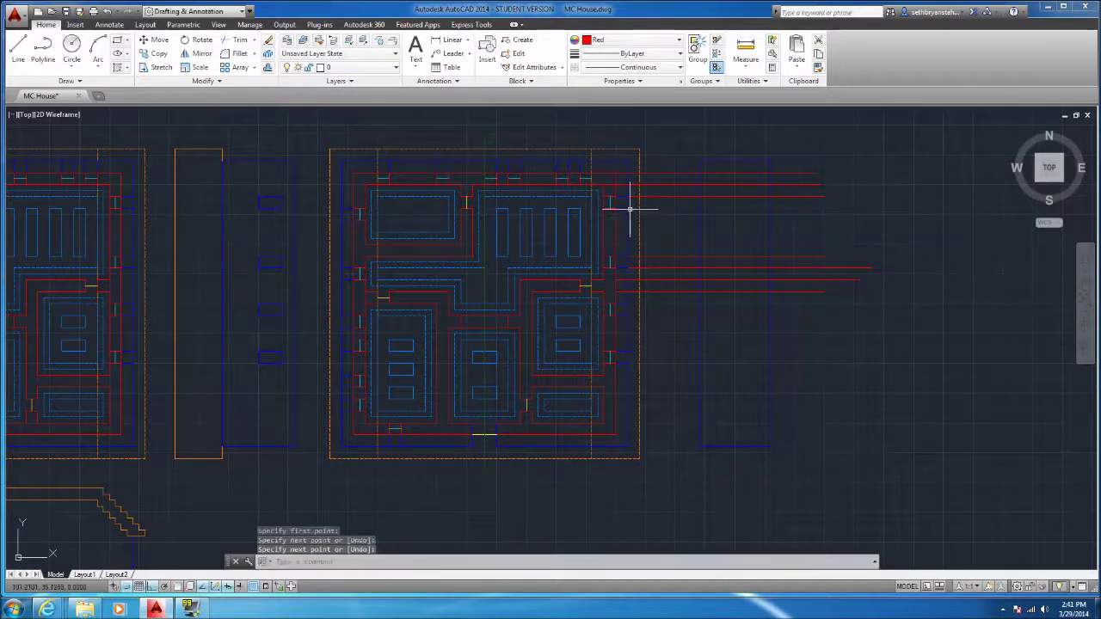
{"action": "key", "text": "Return"}
{"action": "left_click", "coordinate": [614, 205]}
{"action": "left_click", "coordinate": [823, 225]}
{"action": "key", "text": "Return"}
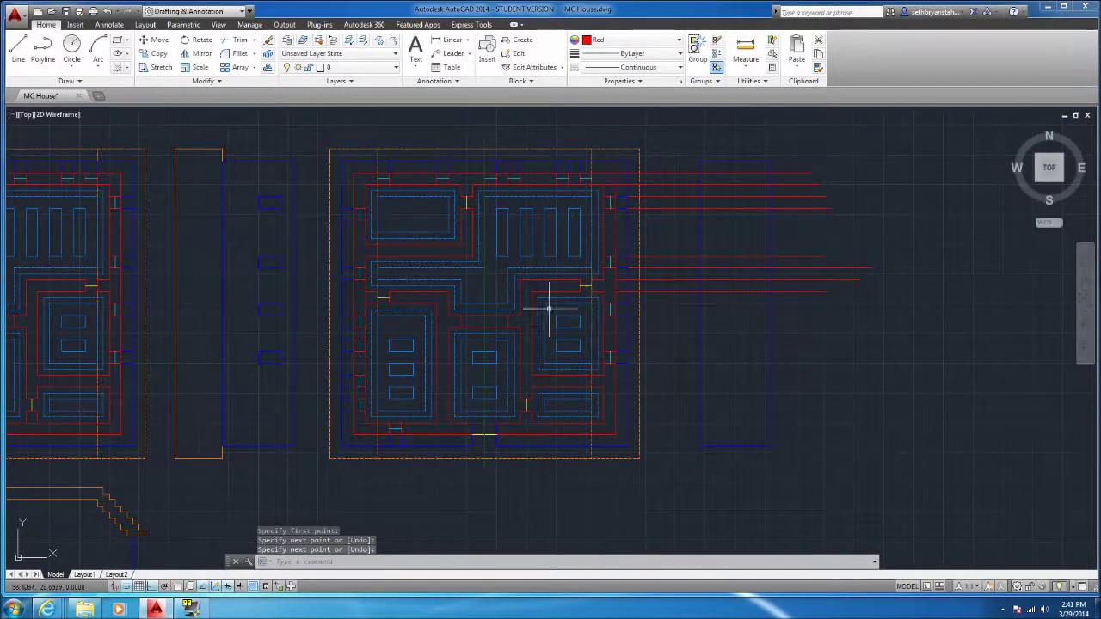
Project both faces of the interior wall above the central lower room horizontally across the section outline
{"action": "key", "text": "Return"}
{"action": "left_click", "coordinate": [520, 287]}
{"action": "left_click", "coordinate": [800, 316]}
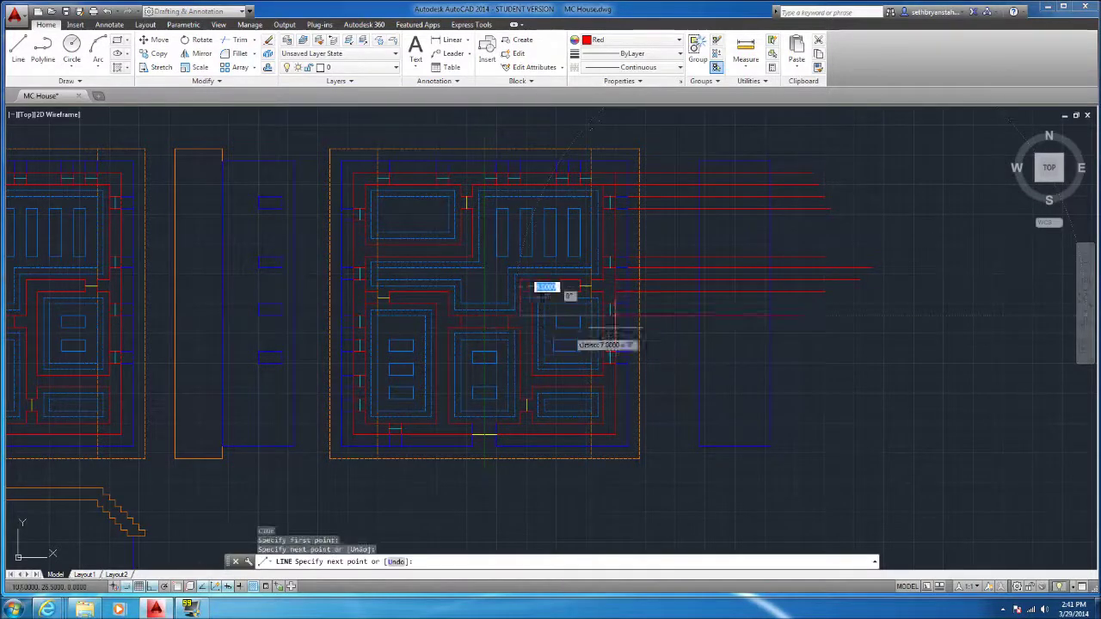
{"action": "key", "text": "Escape"}
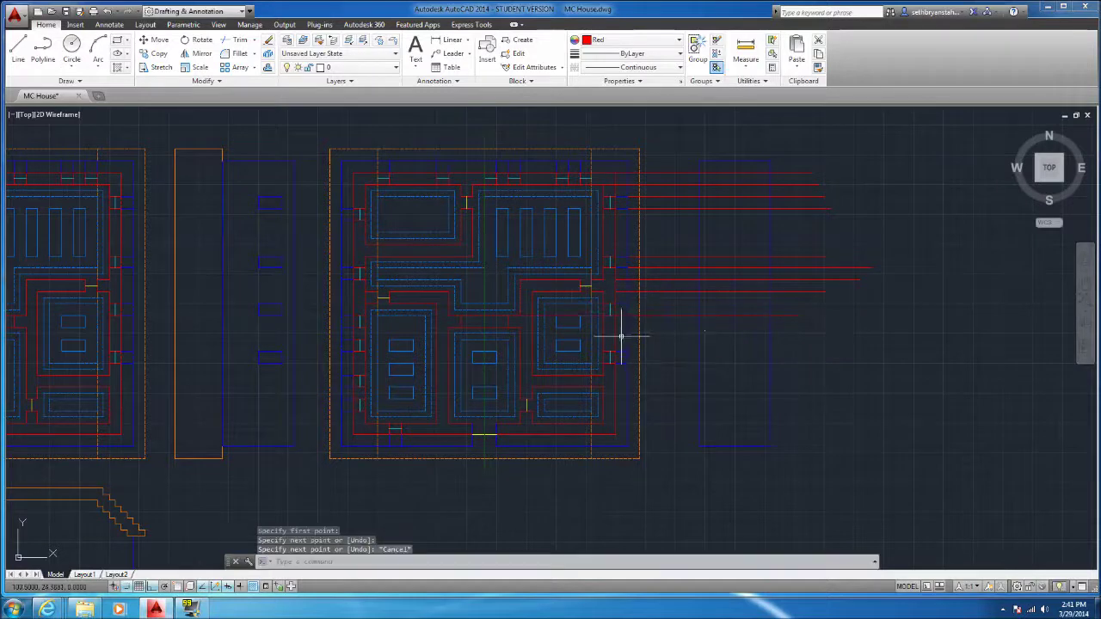
{"action": "key", "text": "space"}
{"action": "left_click", "coordinate": [528, 318]}
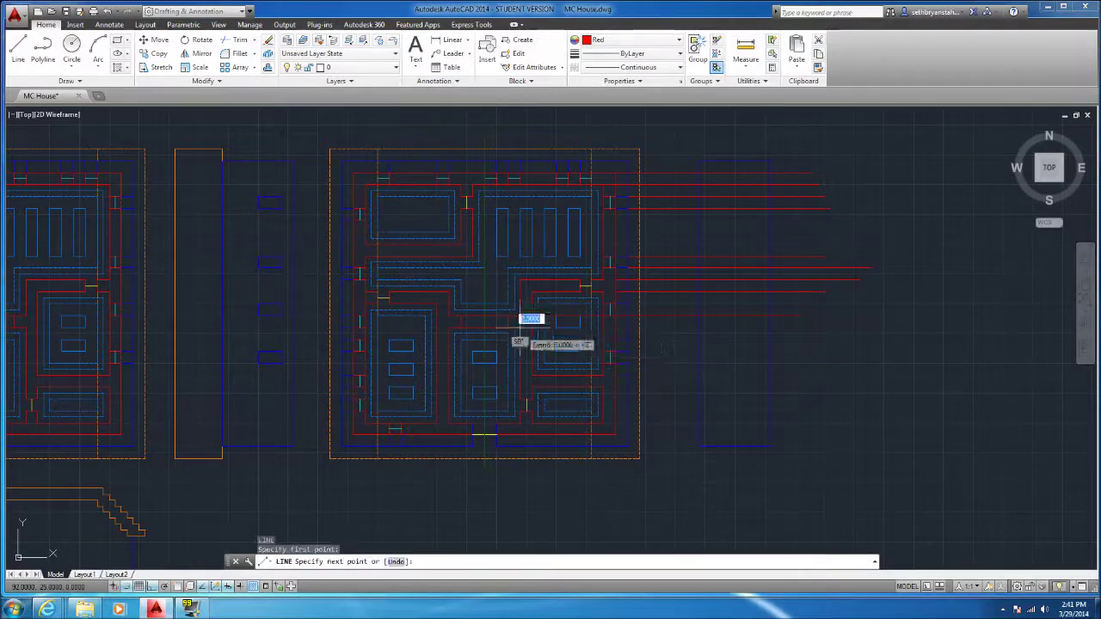
{"action": "left_click", "coordinate": [799, 315]}
{"action": "key", "text": "Return"}
Project the two edges of the small lower-right room's doorway horizontally across the section outline
{"action": "key", "text": "space"}
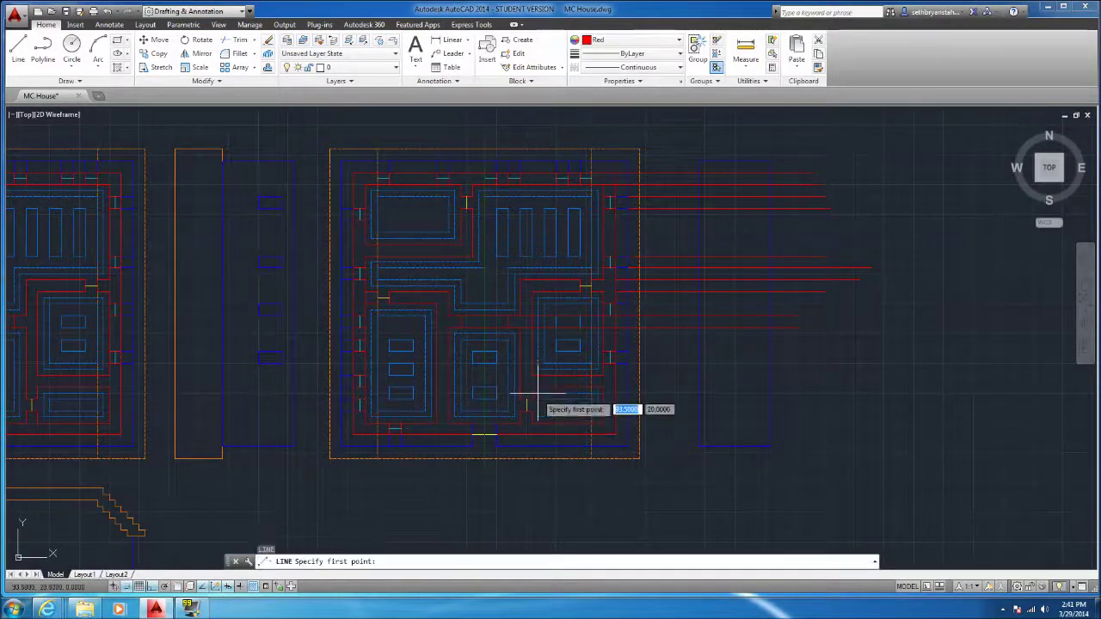
{"action": "left_click", "coordinate": [526, 400]}
{"action": "key", "text": "space"}
{"action": "key", "text": "space"}
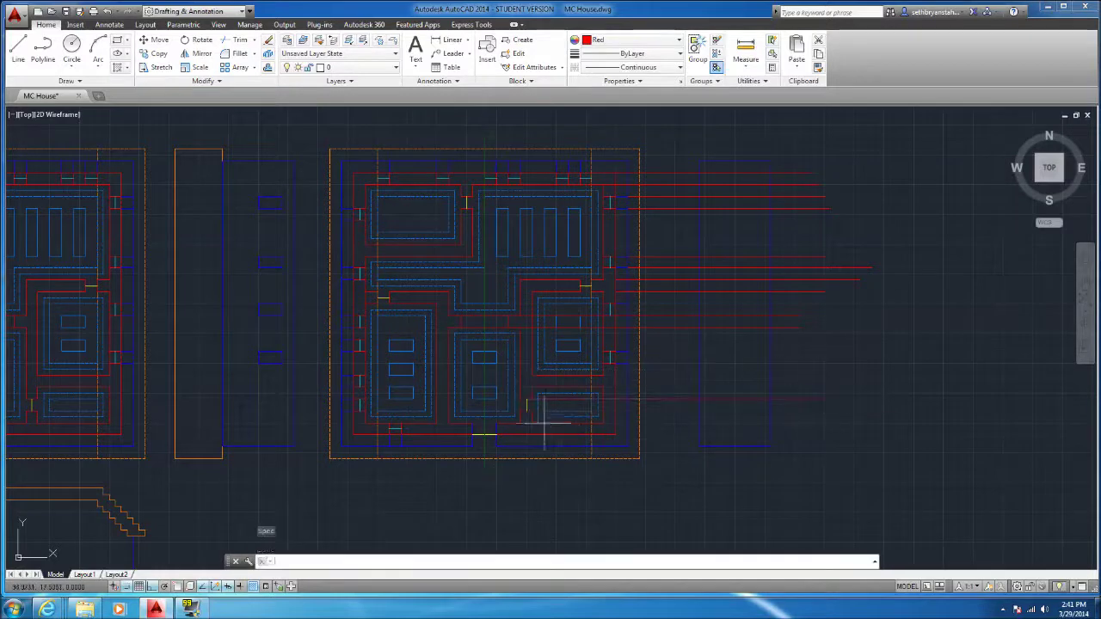
{"action": "left_click", "coordinate": [531, 410]}
{"action": "key", "text": "Return"}
Project both faces of the lower exterior wall horizontally past the section outline
{"action": "key", "text": "Return"}
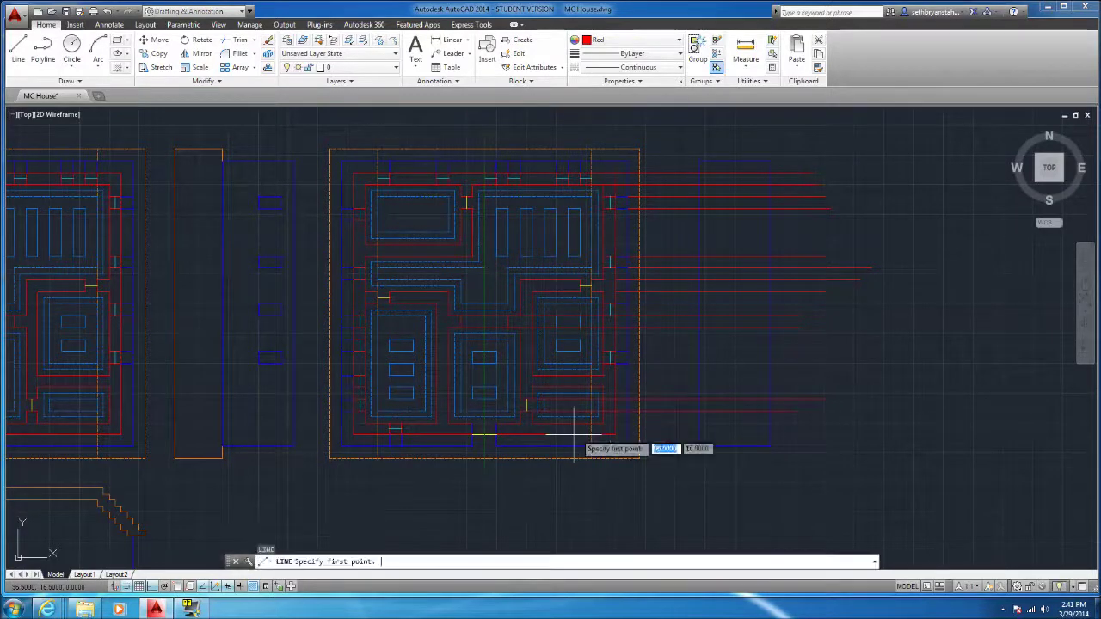
{"action": "left_click", "coordinate": [602, 423]}
{"action": "key", "text": "Return"}
{"action": "key", "text": "Return"}
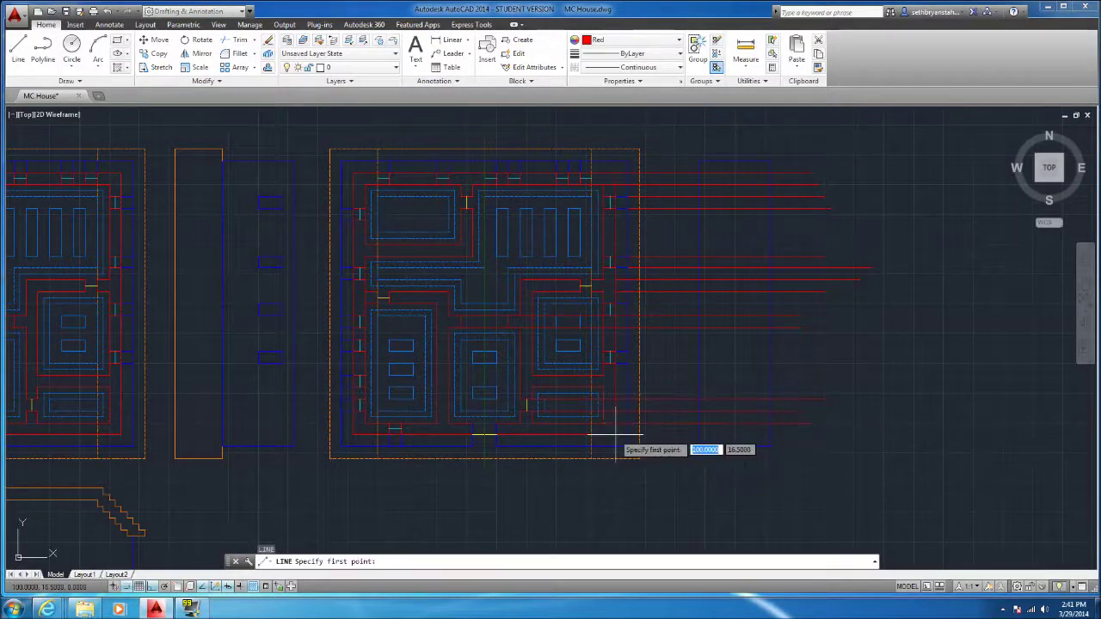
{"action": "left_click", "coordinate": [615, 431]}
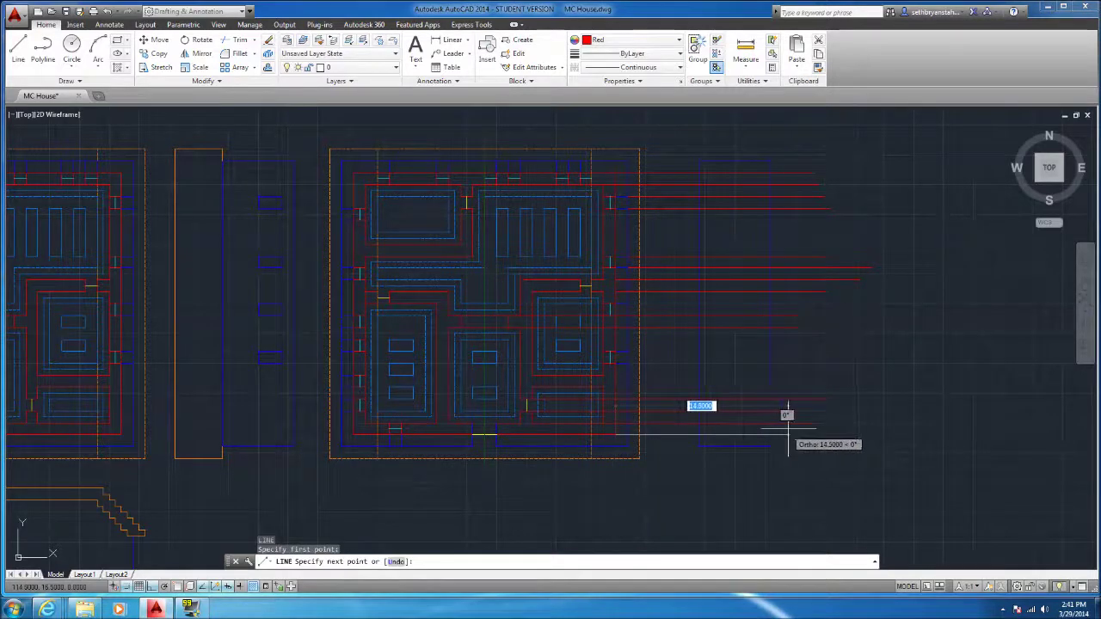
{"action": "left_click", "coordinate": [786, 420]}
{"action": "key", "text": "Escape"}
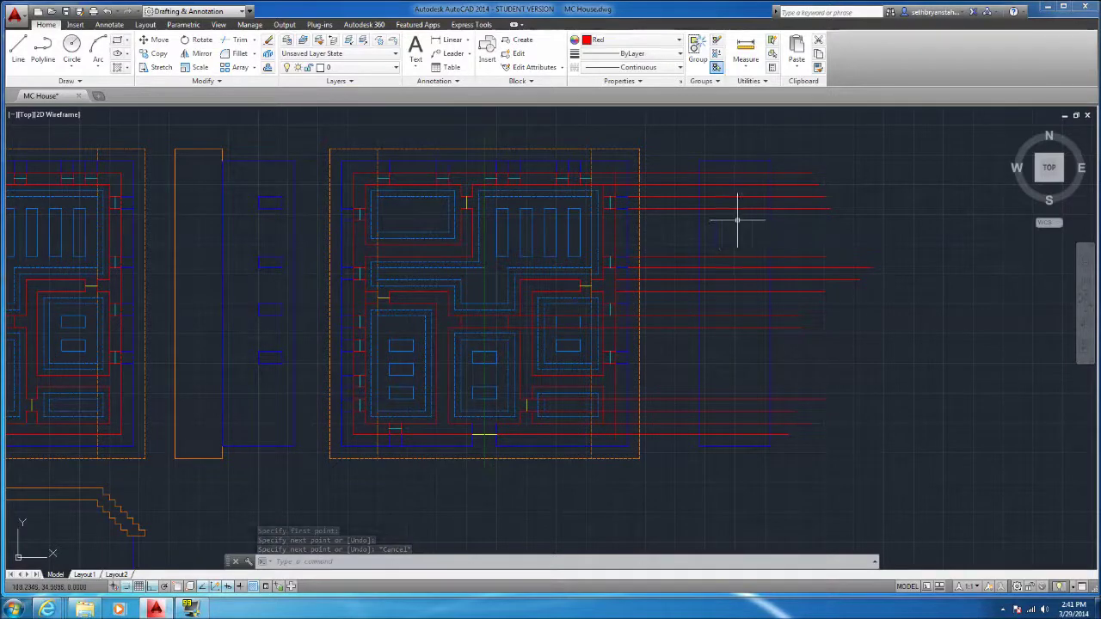
{"action": "left_click", "coordinate": [19, 52]}
{"action": "scroll", "coordinate": [683, 197], "scroll_direction": "up", "scroll_amount": 2}
{"action": "key", "text": "Escape"}
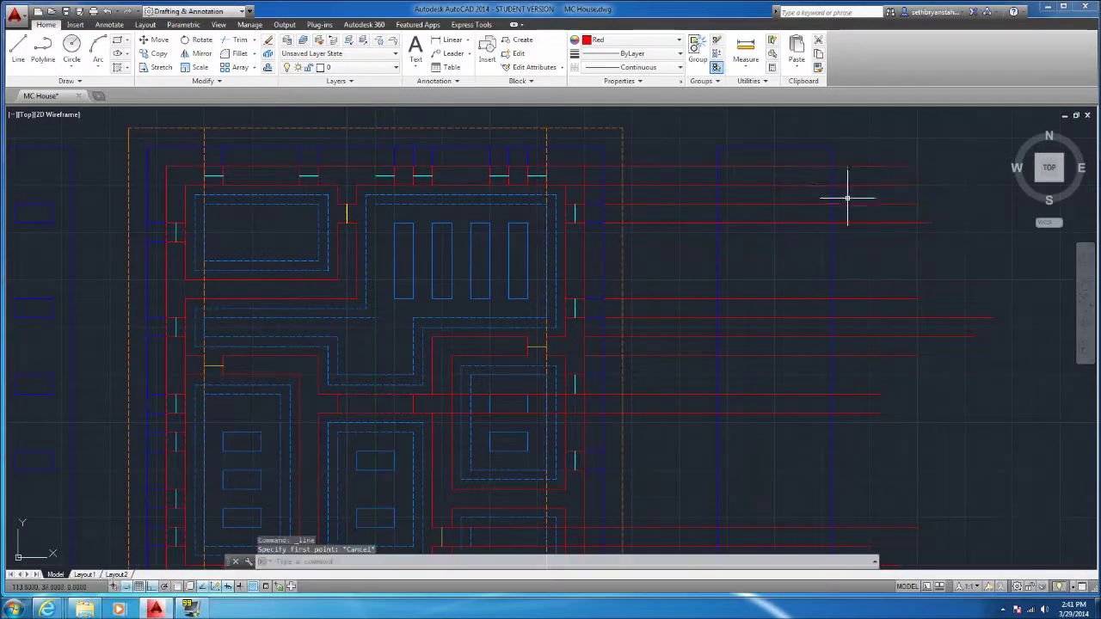
Trim the upper and lower exterior wall projection lines where they extend past the section outline's right edge
{"action": "left_click", "coordinate": [836, 196]}
{"action": "left_click", "coordinate": [814, 215]}
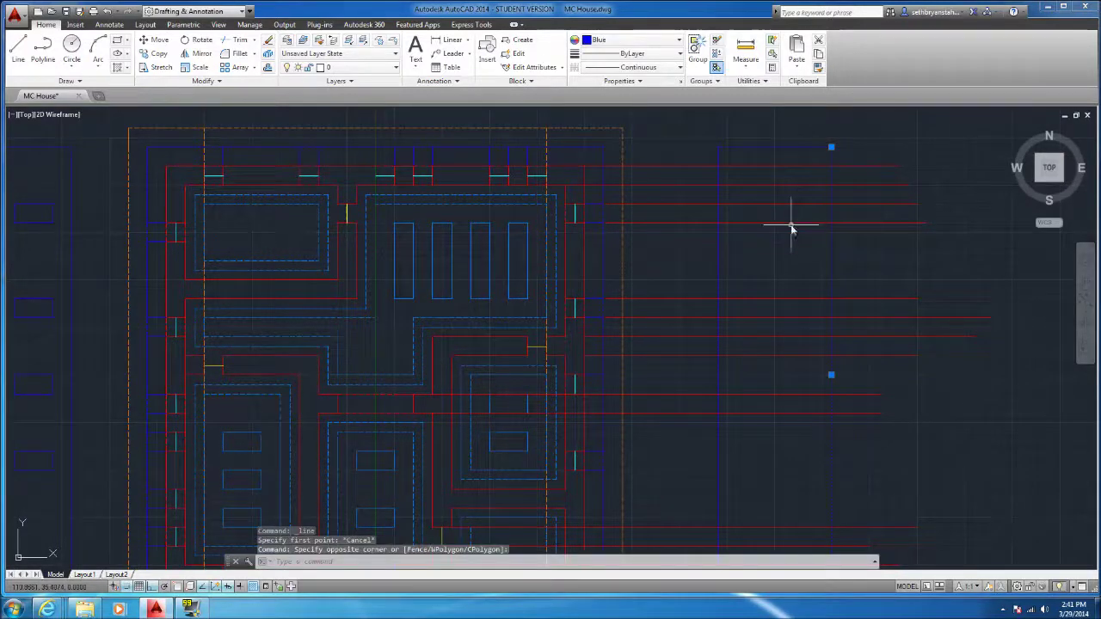
{"action": "type", "text": "tr"}
{"action": "key", "text": "Return"}
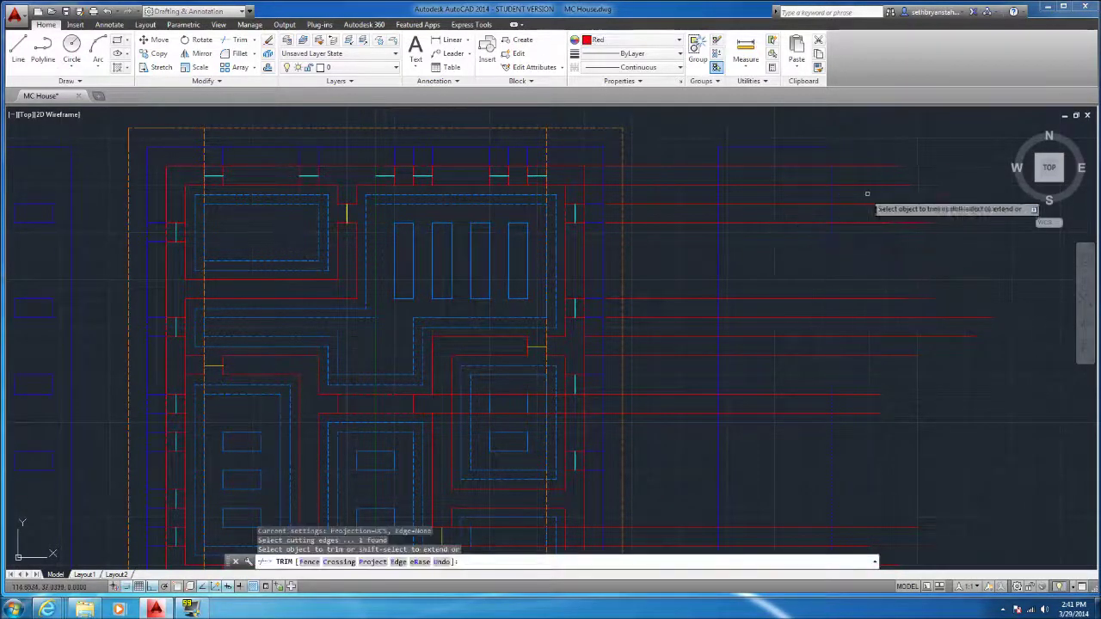
{"action": "left_click", "coordinate": [867, 194]}
{"action": "left_click", "coordinate": [811, 227]}
{"action": "scroll", "coordinate": [786, 177], "scroll_direction": "down", "scroll_amount": 2}
{"action": "scroll", "coordinate": [791, 454], "scroll_direction": "up", "scroll_amount": 2}
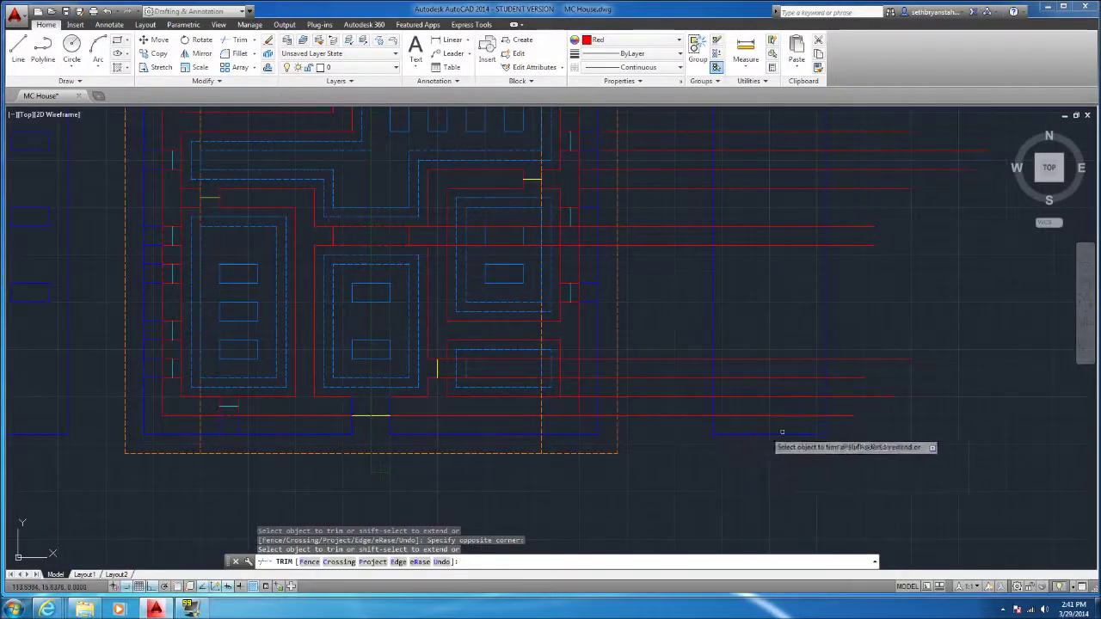
{"action": "left_click", "coordinate": [859, 427]}
{"action": "left_click", "coordinate": [846, 396]}
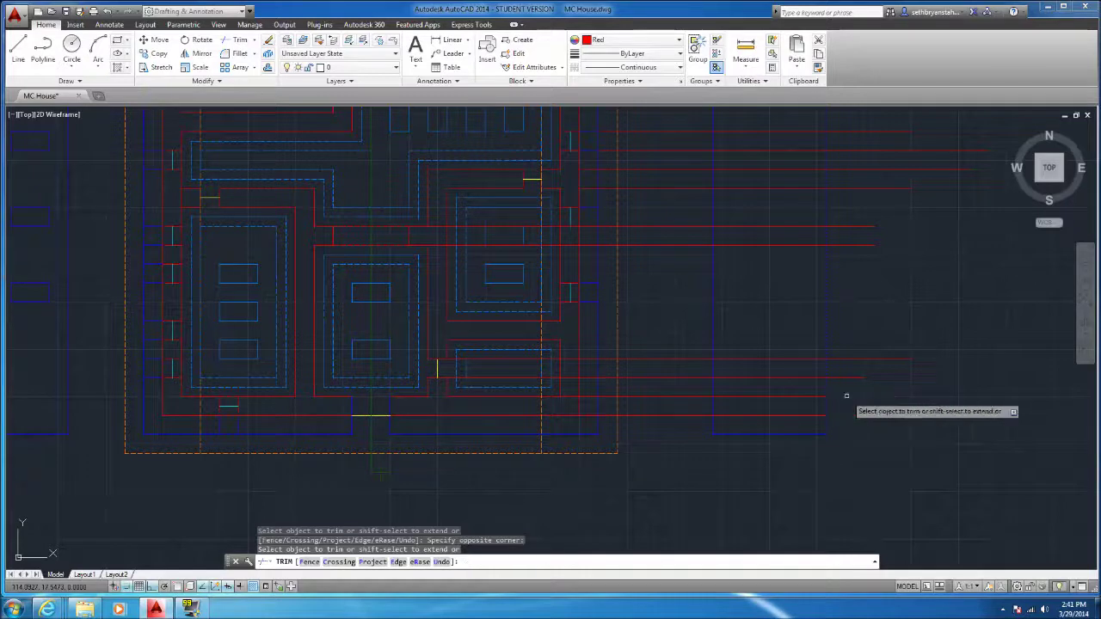
Trim the projection lines of the wall above the central lower room at the section outline's right edge
{"action": "left_click", "coordinate": [764, 256]}
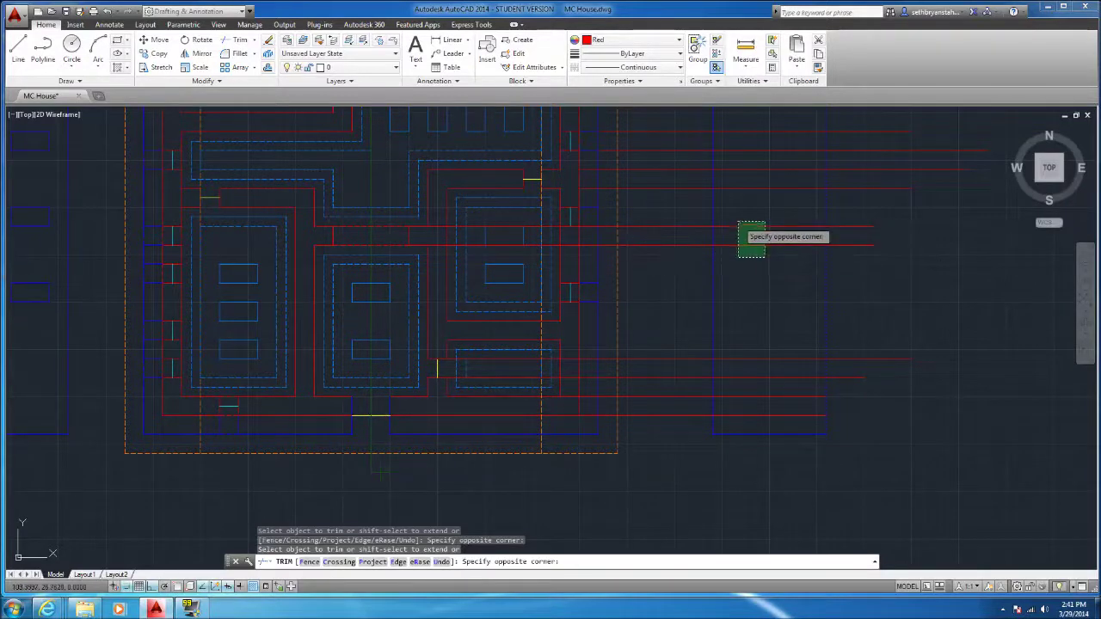
{"action": "left_click", "coordinate": [760, 251]}
{"action": "left_click", "coordinate": [866, 263]}
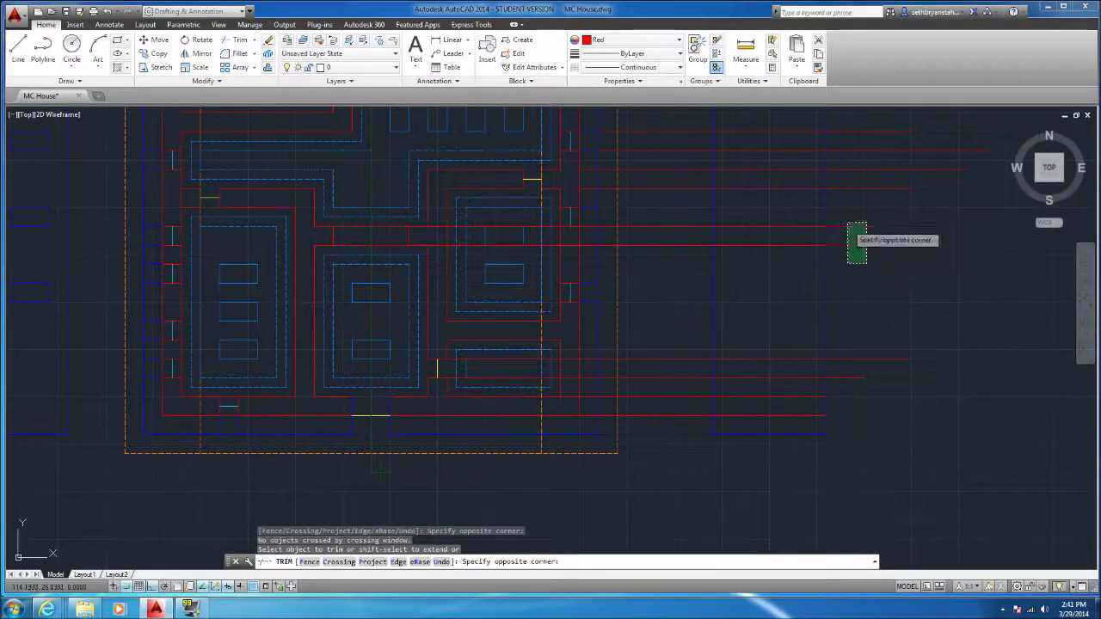
{"action": "left_click", "coordinate": [848, 225]}
{"action": "left_click", "coordinate": [684, 424]}
{"action": "left_click", "coordinate": [676, 390]}
{"action": "left_click", "coordinate": [708, 273]}
{"action": "scroll", "coordinate": [699, 344], "scroll_direction": "down", "scroll_amount": 2}
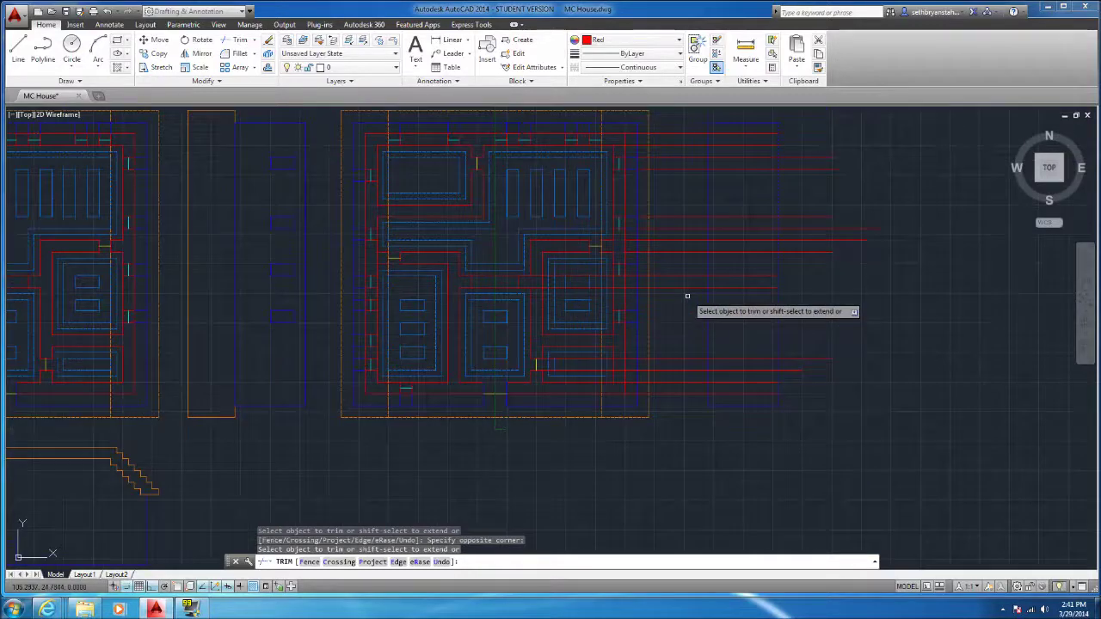
Trim the projection lines of the interior wall above the larger right-hand room at the section outline's right edge
{"action": "scroll", "coordinate": [697, 295], "scroll_direction": "up", "scroll_amount": 3}
{"action": "scroll", "coordinate": [700, 327], "scroll_direction": "down", "scroll_amount": 3}
{"action": "scroll", "coordinate": [733, 201], "scroll_direction": "up", "scroll_amount": 3}
{"action": "scroll", "coordinate": [733, 200], "scroll_direction": "down", "scroll_amount": 3}
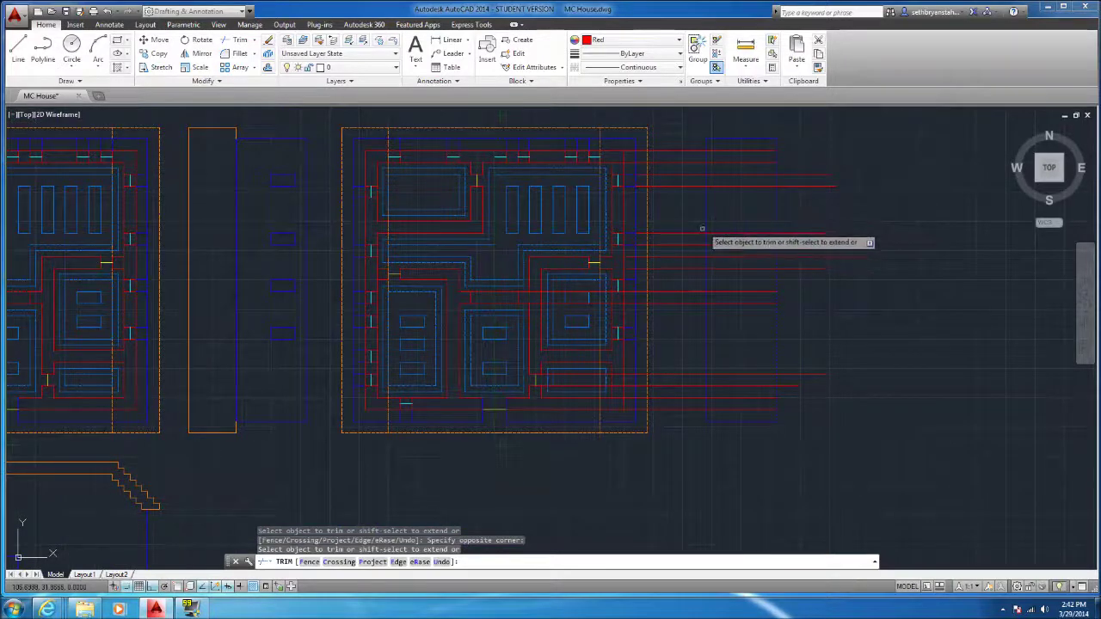
{"action": "scroll", "coordinate": [702, 258], "scroll_direction": "up", "scroll_amount": 2}
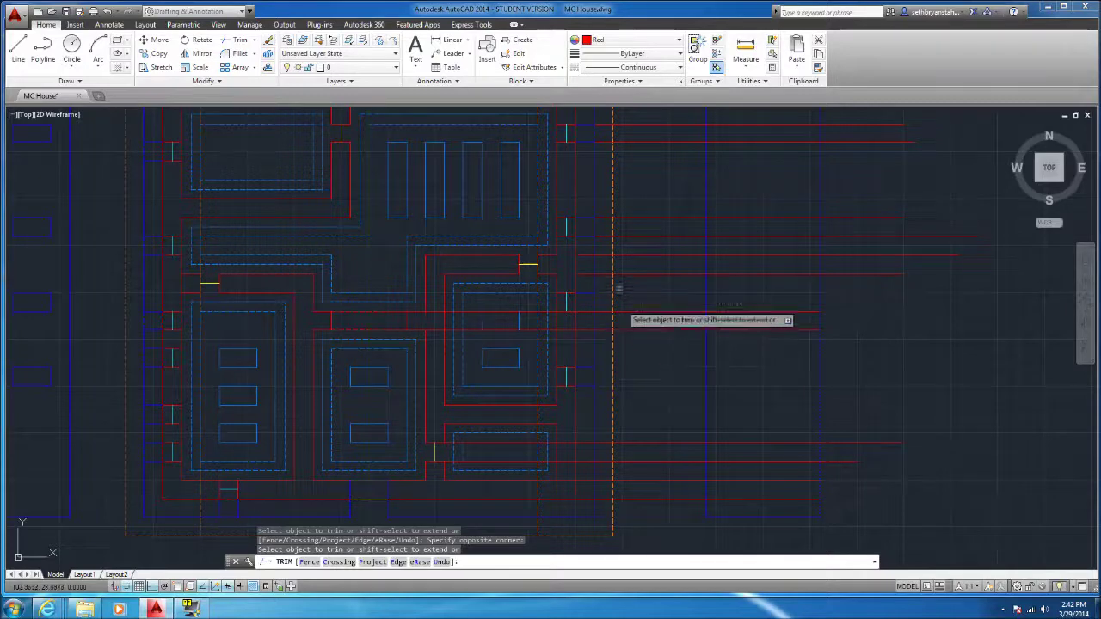
{"action": "left_click", "coordinate": [839, 280]}
{"action": "left_click", "coordinate": [828, 255]}
{"action": "scroll", "coordinate": [817, 288], "scroll_direction": "down", "scroll_amount": 2}
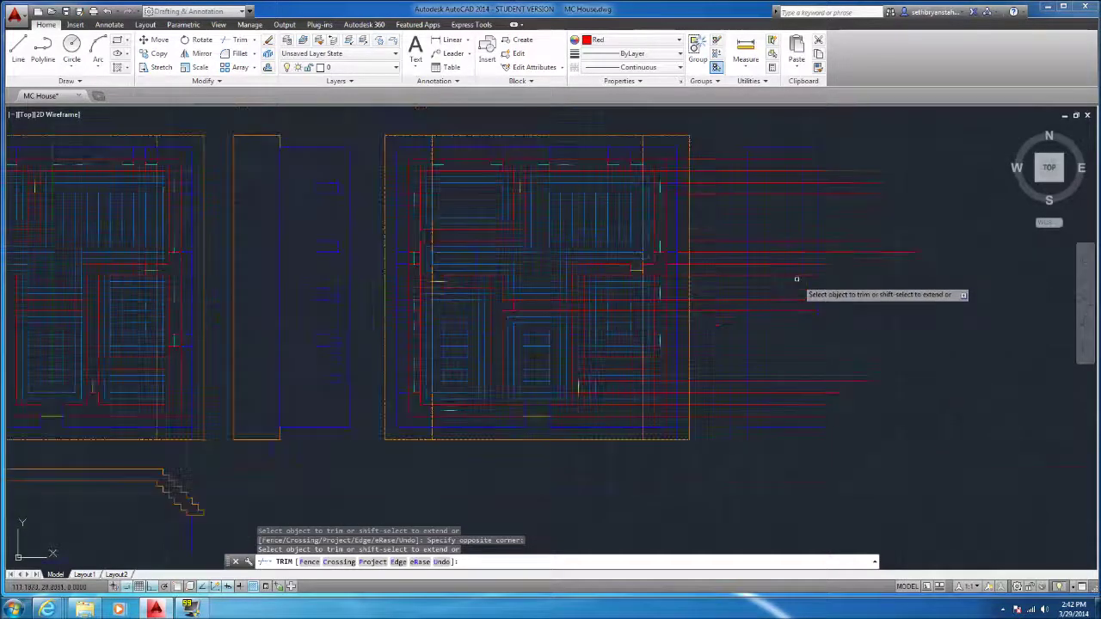
{"action": "key", "text": "Escape"}
Trim away all projection lines between the floor plan and the section outline's left edge
{"action": "left_click", "coordinate": [720, 336]}
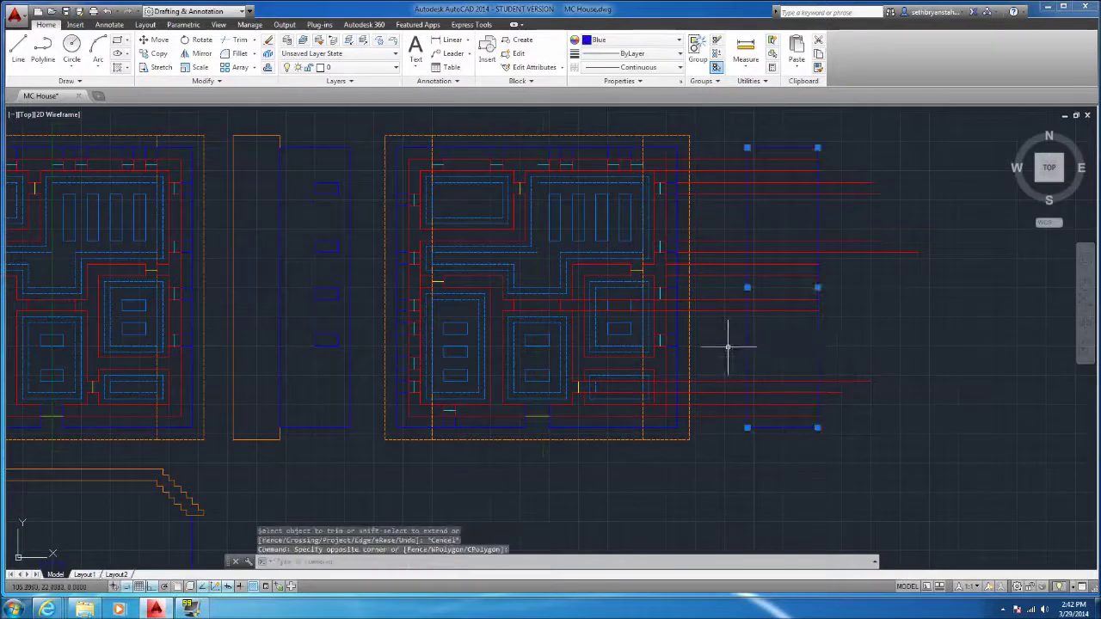
{"action": "key", "text": "Return"}
{"action": "key", "text": "Return"}
{"action": "left_click", "coordinate": [732, 433]}
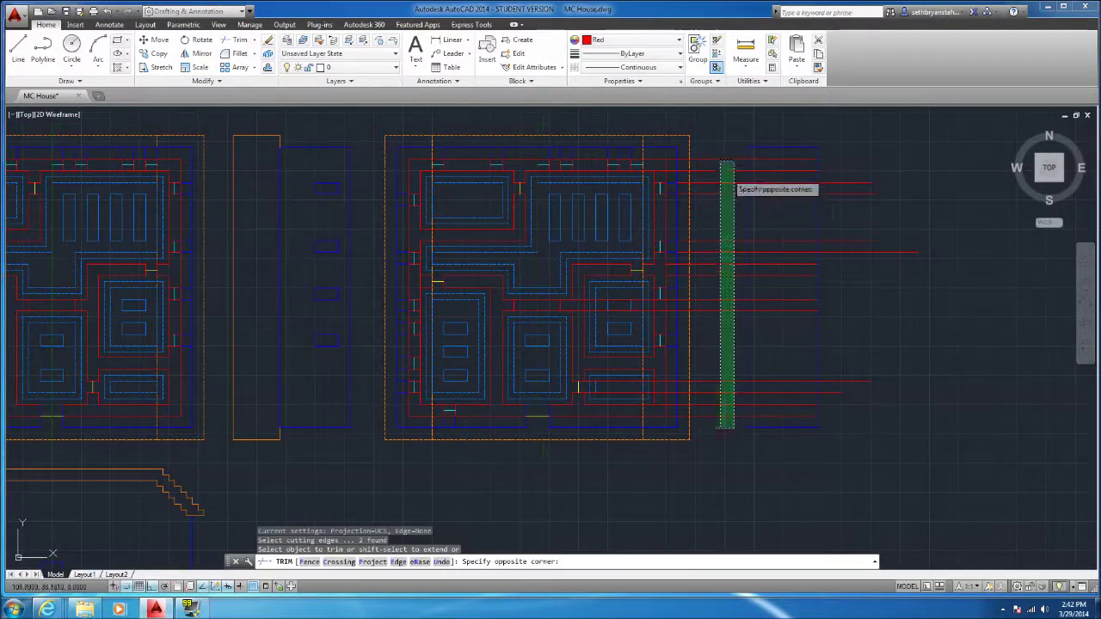
{"action": "left_click", "coordinate": [721, 167]}
{"action": "key", "text": "Escape"}
Draw the uppermost window's left side between its projection lines, offset 1 unit inward from the section outline's left edge
{"action": "left_click", "coordinate": [12, 48]}
{"action": "scroll", "coordinate": [812, 161], "scroll_direction": "up", "scroll_amount": 2}
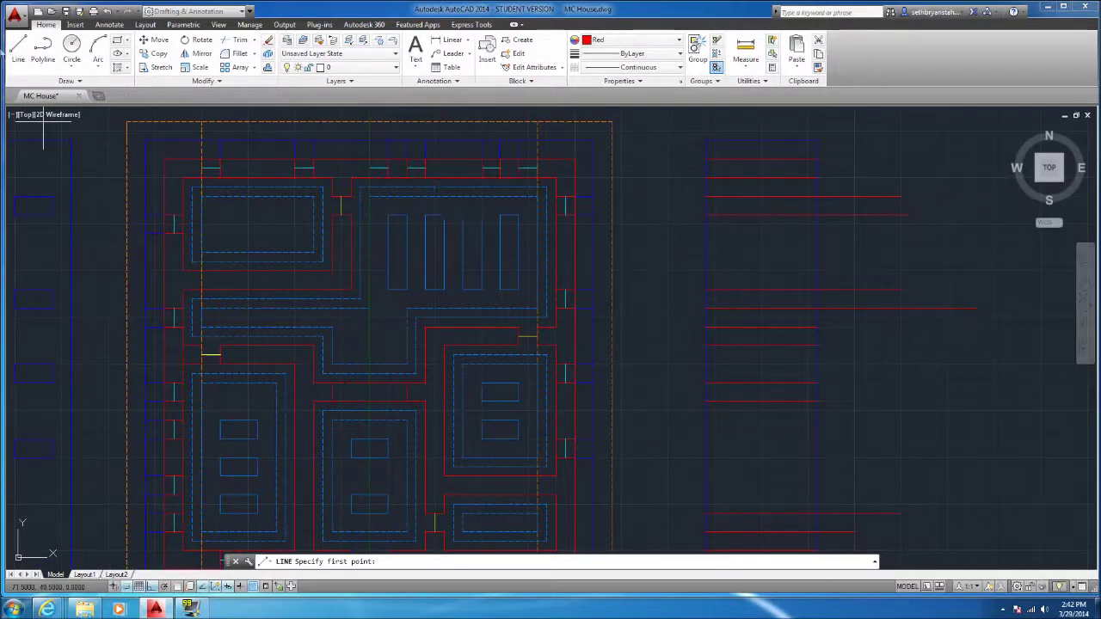
{"action": "left_click", "coordinate": [705, 207]}
{"action": "type", "text": "1"}
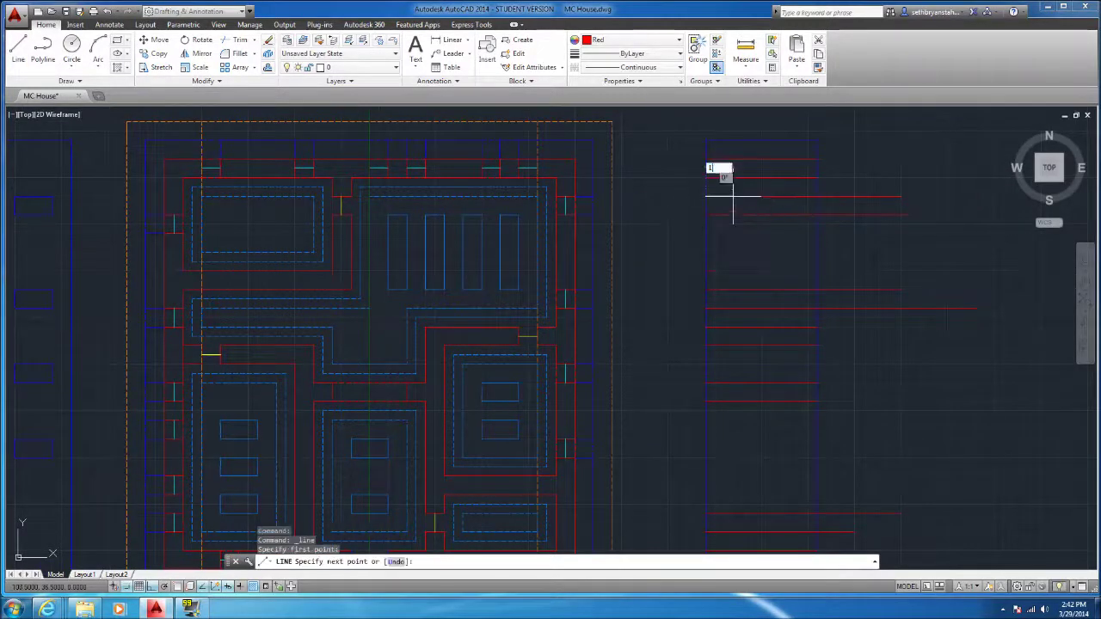
{"action": "key", "text": "Return"}
{"action": "scroll", "coordinate": [705, 197], "scroll_direction": "up", "scroll_amount": 2}
{"action": "left_click", "coordinate": [716, 207]}
{"action": "key", "text": "Return"}
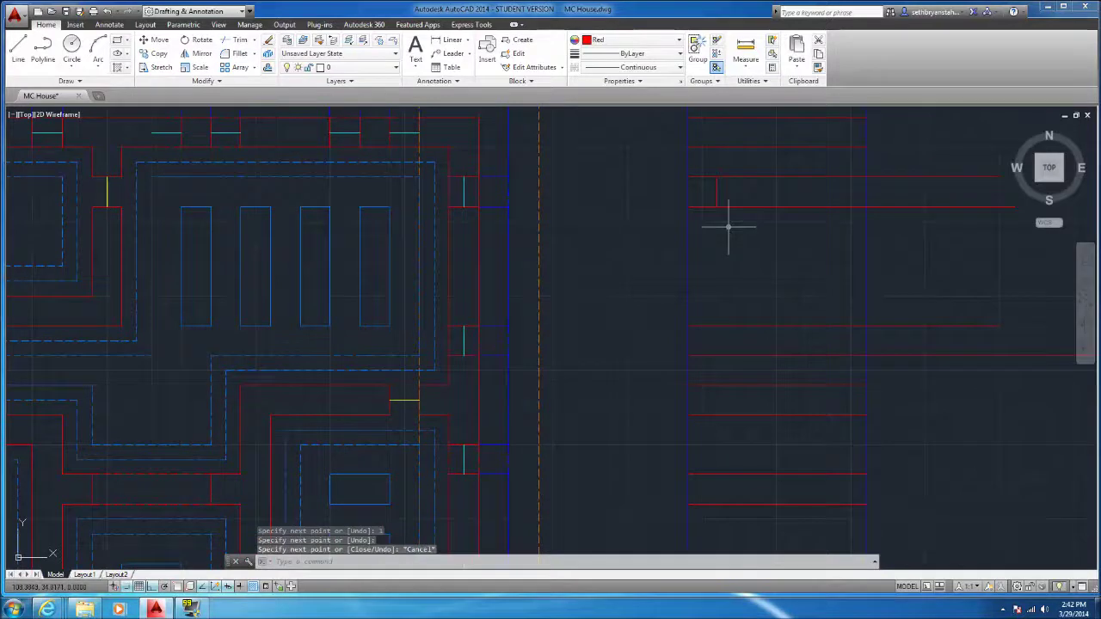
Draw the uppermost window's top side 2 units long and its right side 1 unit long
{"action": "key", "text": "Return"}
{"action": "left_click", "coordinate": [717, 176]}
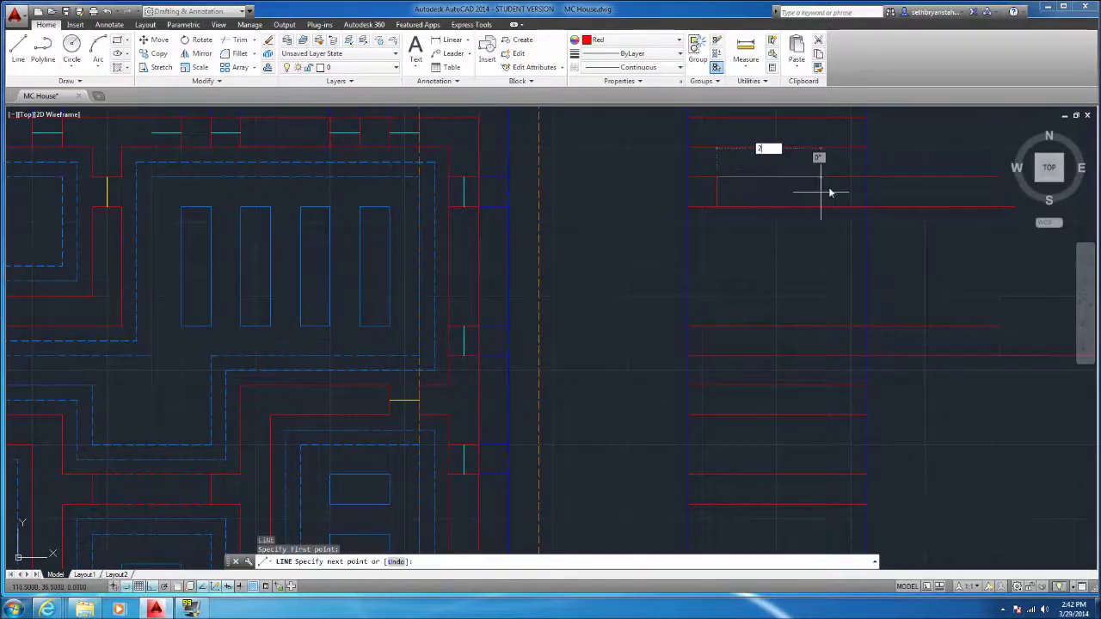
{"action": "key", "text": "Return"}
{"action": "type", "text": "1"}
{"action": "key", "text": "Return"}
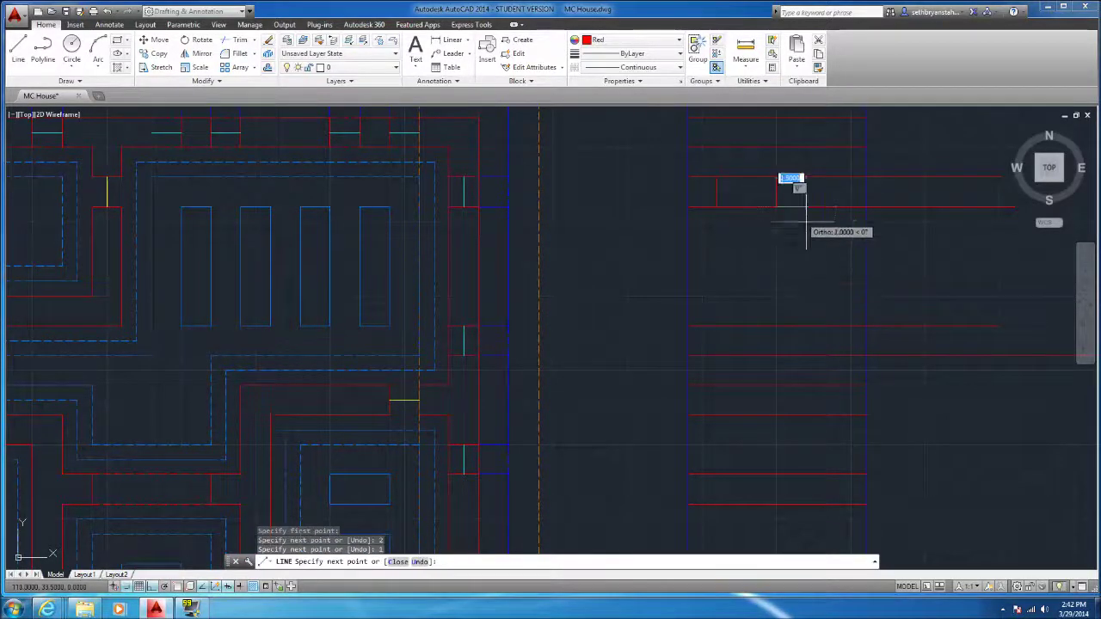
{"action": "key", "text": "Escape"}
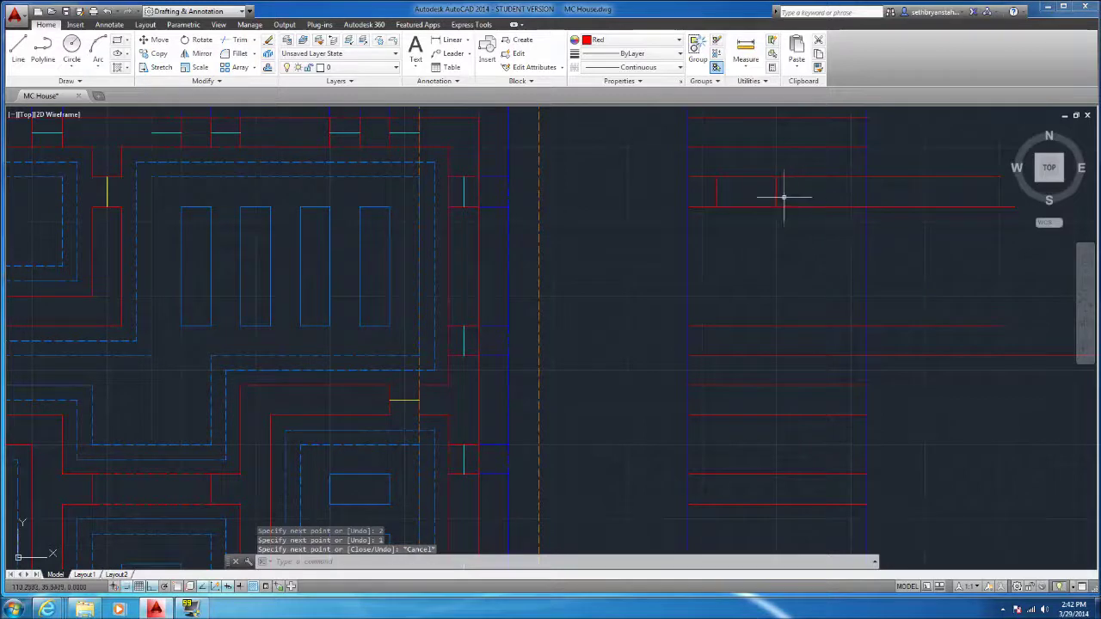
{"action": "left_click", "coordinate": [840, 216]}
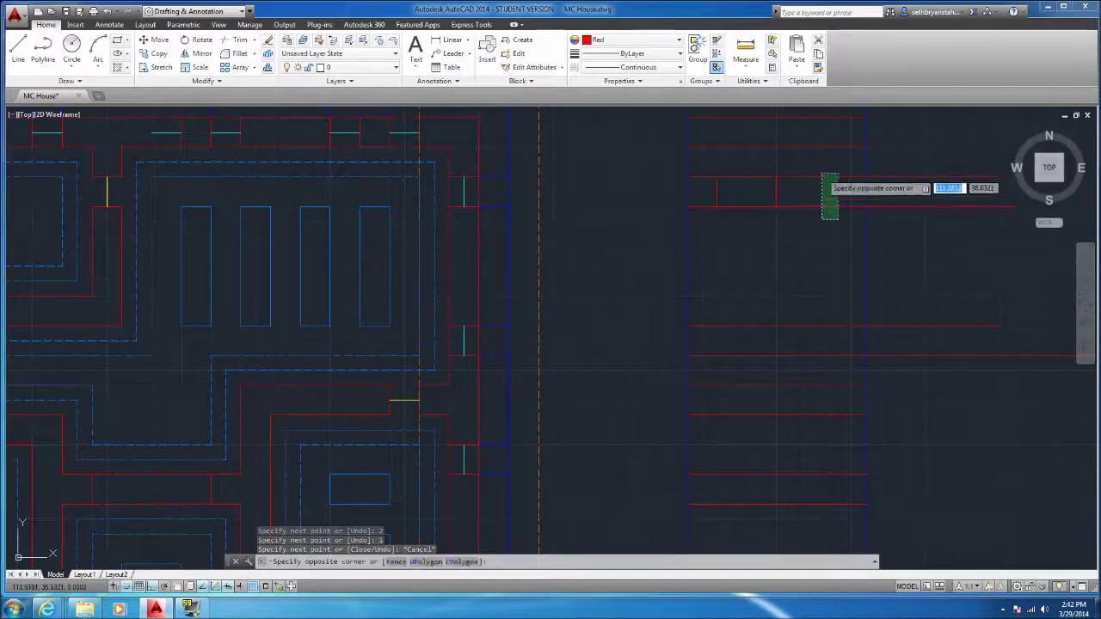
{"action": "left_click", "coordinate": [818, 172]}
{"action": "type", "text": "tr"}
{"action": "key", "text": "Return"}
{"action": "left_click", "coordinate": [909, 231]}
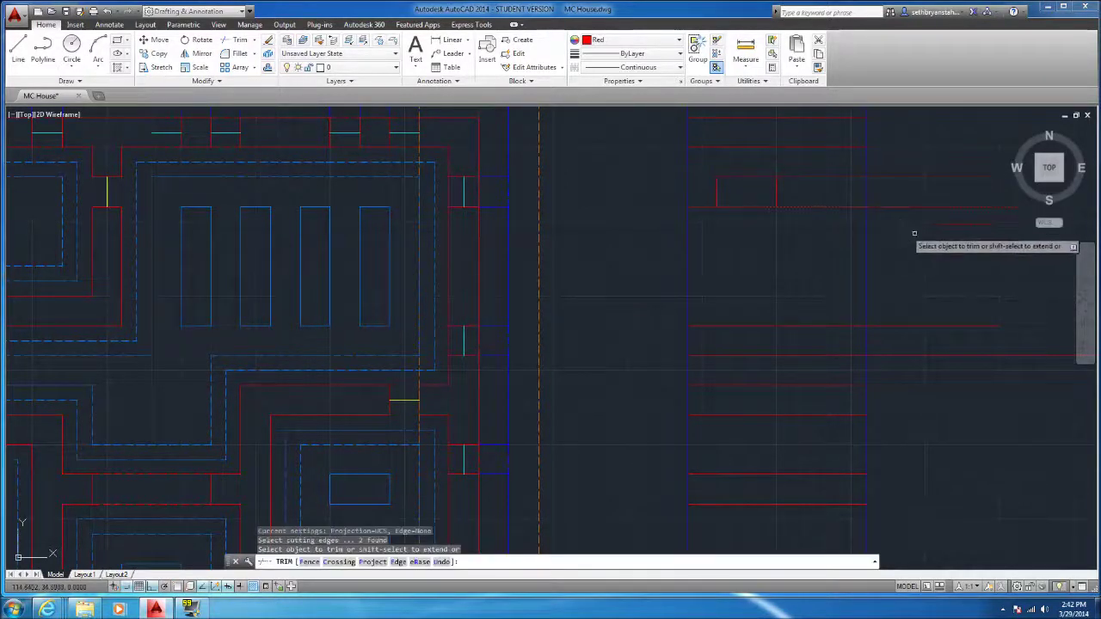
{"action": "left_click", "coordinate": [889, 164]}
{"action": "left_click", "coordinate": [894, 172]}
{"action": "key", "text": "Escape"}
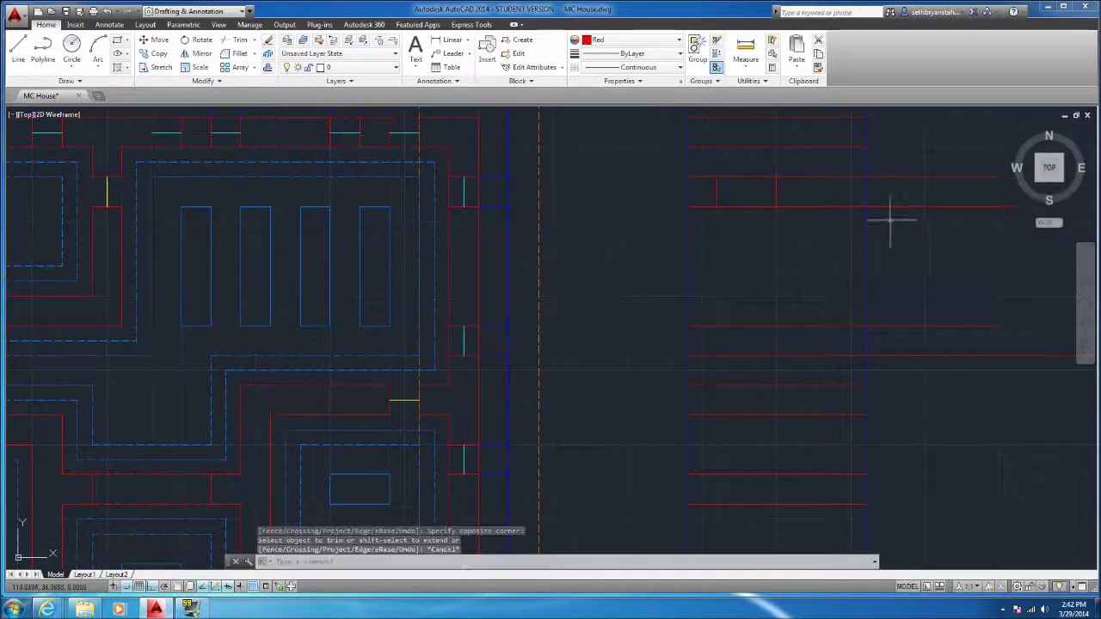
{"action": "key", "text": "Escape"}
Trim the uppermost window's two projection lines beyond the window's right side
{"action": "left_click", "coordinate": [776, 191]}
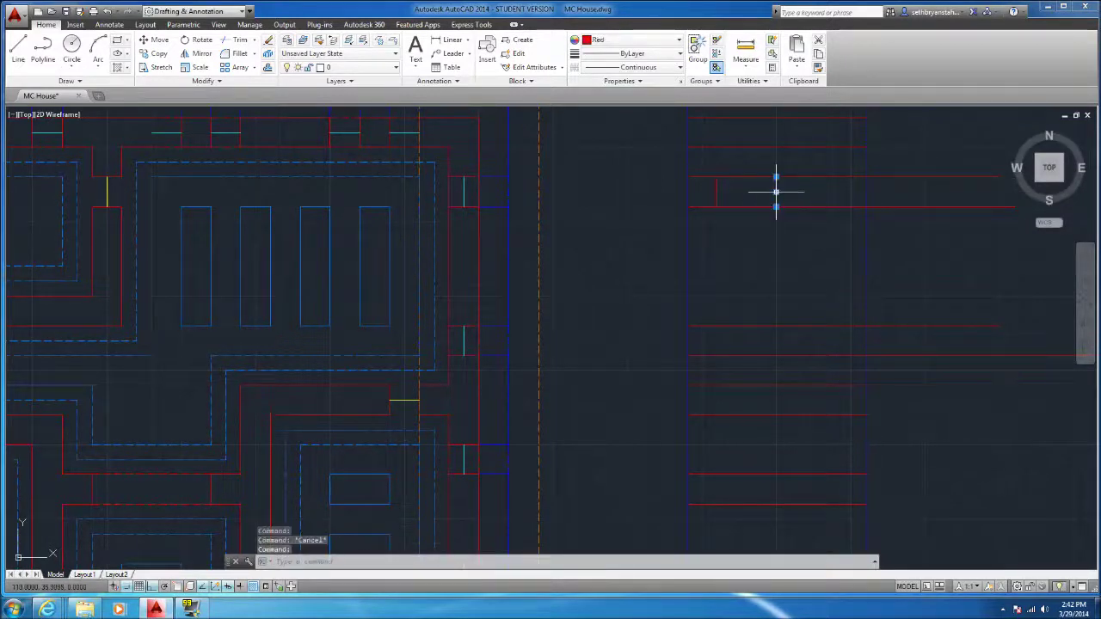
{"action": "type", "text": "tr"}
{"action": "key", "text": "Return"}
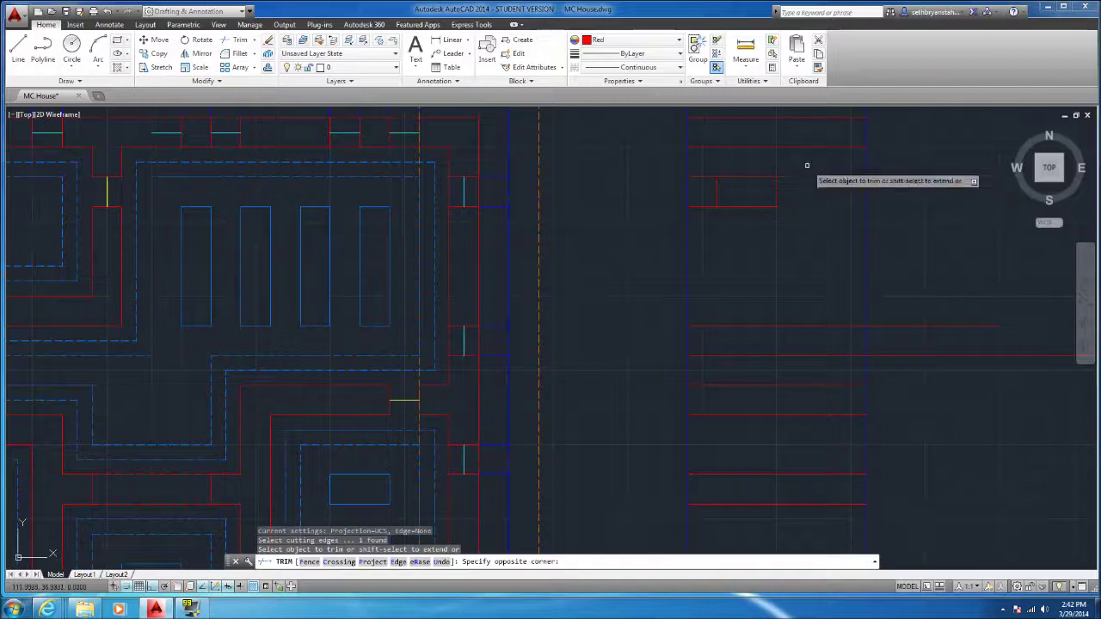
{"action": "left_click", "coordinate": [811, 176]}
{"action": "left_click", "coordinate": [811, 206]}
{"action": "key", "text": "Escape"}
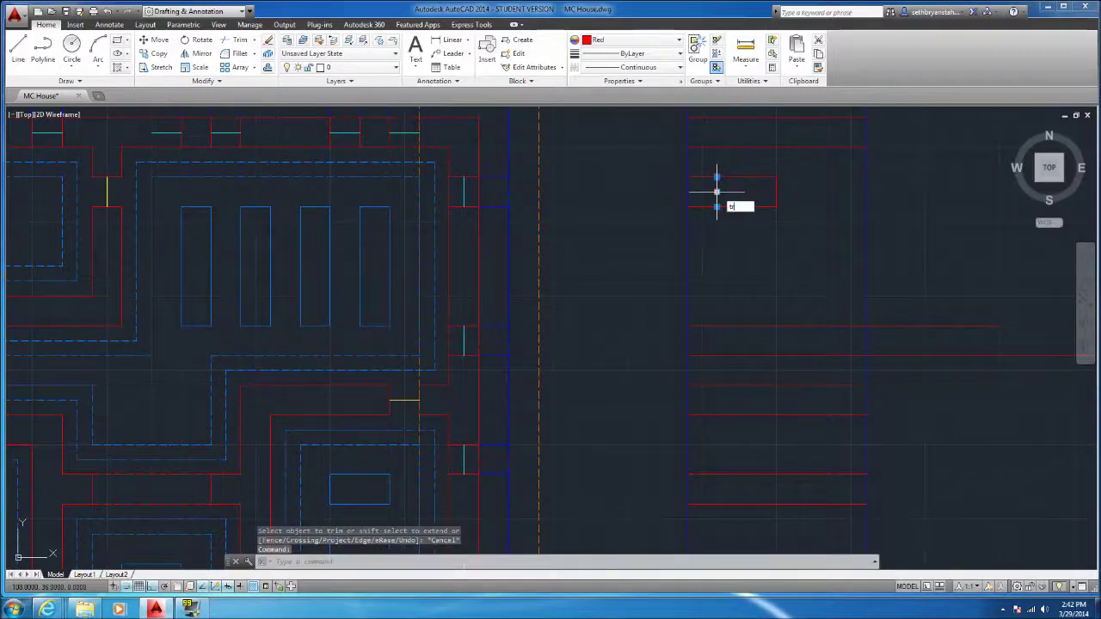
Trim the projection lines left of the uppermost window and erase the leftover segment there, leaving a closed rectangle
{"action": "type", "text": "tr"}
{"action": "key", "text": "Return"}
{"action": "key", "text": "Return"}
{"action": "left_click", "coordinate": [728, 177]}
{"action": "key", "text": "Escape"}
{"action": "left_click", "coordinate": [714, 177]}
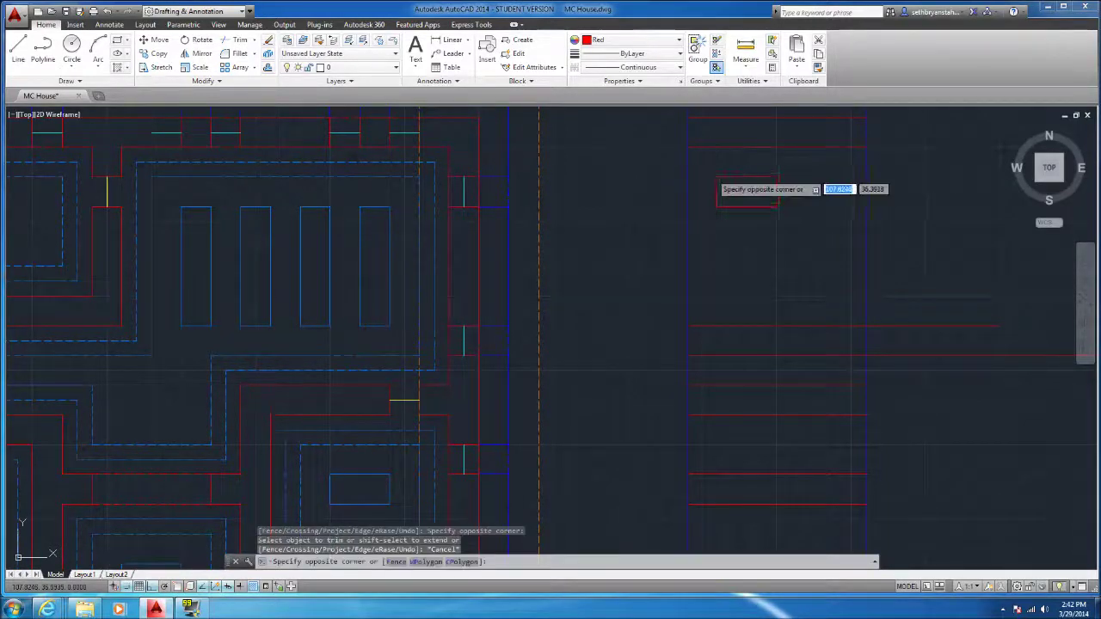
{"action": "left_click", "coordinate": [703, 187]}
{"action": "key", "text": "Delete"}
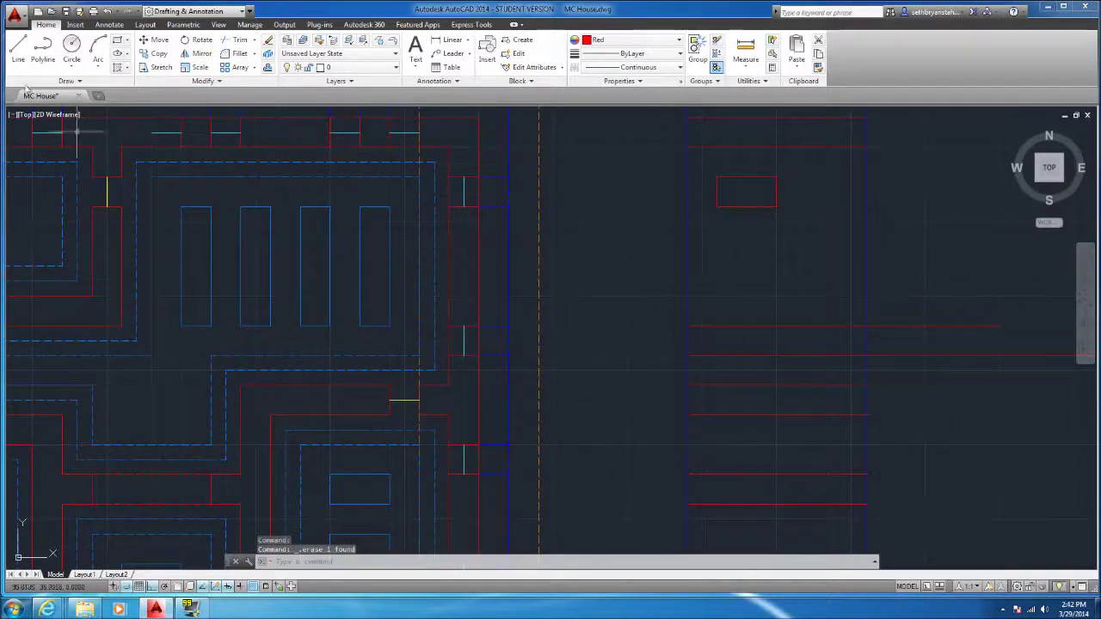
Copy the window rectangle and place the copy between the second window's projection lines in the section
{"action": "left_click", "coordinate": [790, 232]}
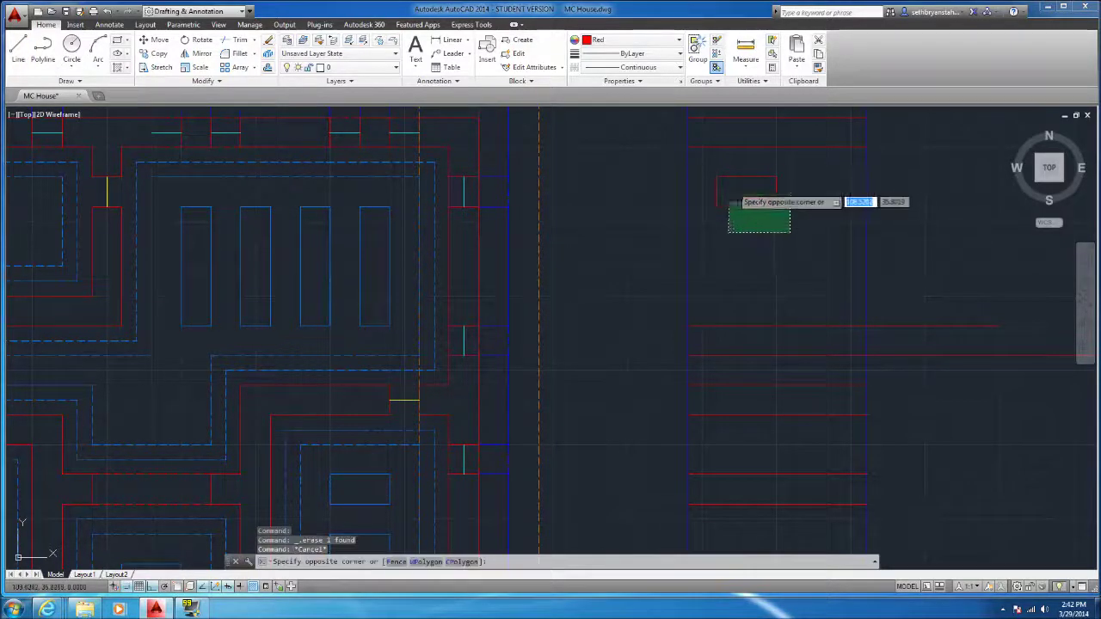
{"action": "left_click", "coordinate": [703, 171]}
{"action": "key", "text": "ctrl+c"}
{"action": "key", "text": "ctrl+v"}
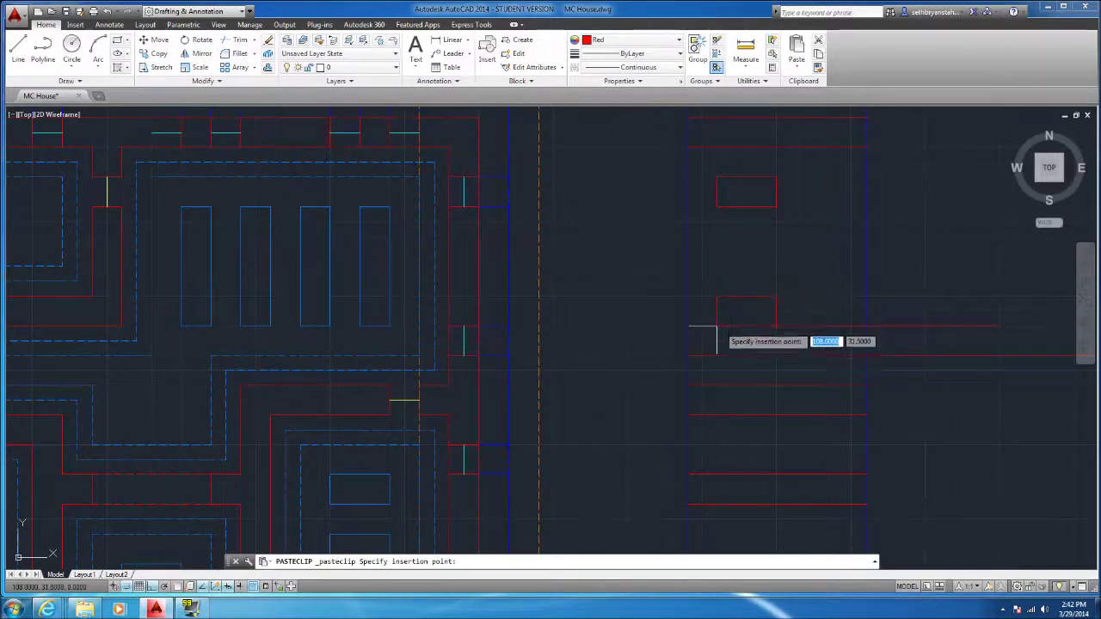
{"action": "left_click", "coordinate": [715, 353]}
{"action": "key", "text": "Escape"}
Erase the second window's two projection lines
{"action": "left_click", "coordinate": [717, 355]}
{"action": "left_click", "coordinate": [700, 314]}
{"action": "key", "text": "Delete"}
Place another copy of the window rectangle in the section, aligned with the right wall's third window from the top
{"action": "middle_click_drag", "start_coordinate": [701, 497], "coordinate": [701, 430]}
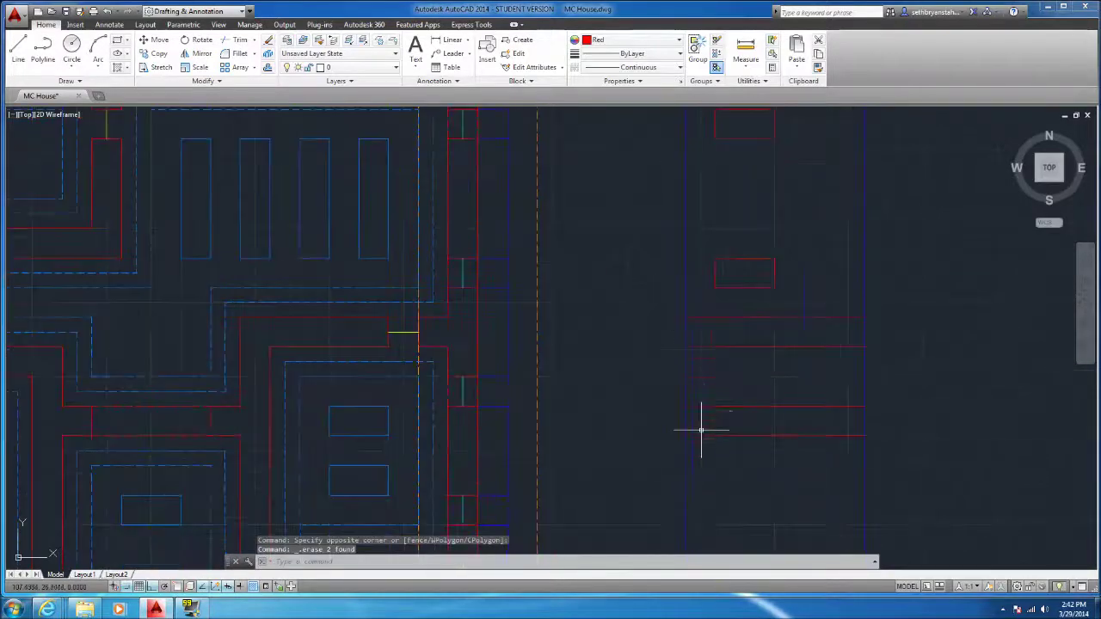
{"action": "key", "text": "ctrl+v"}
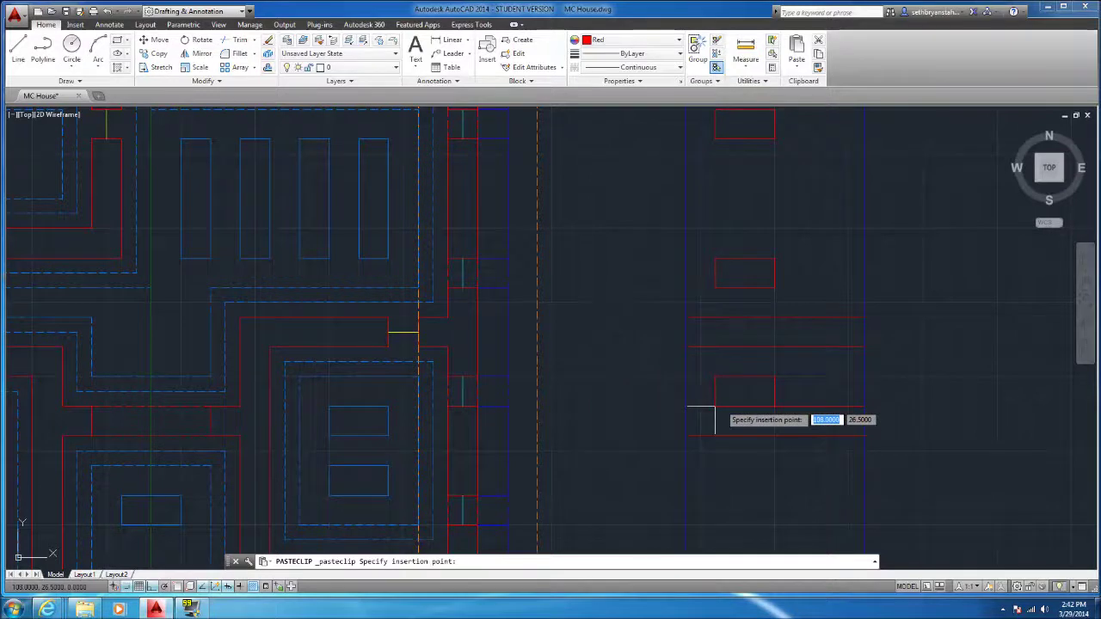
{"action": "left_click", "coordinate": [721, 404]}
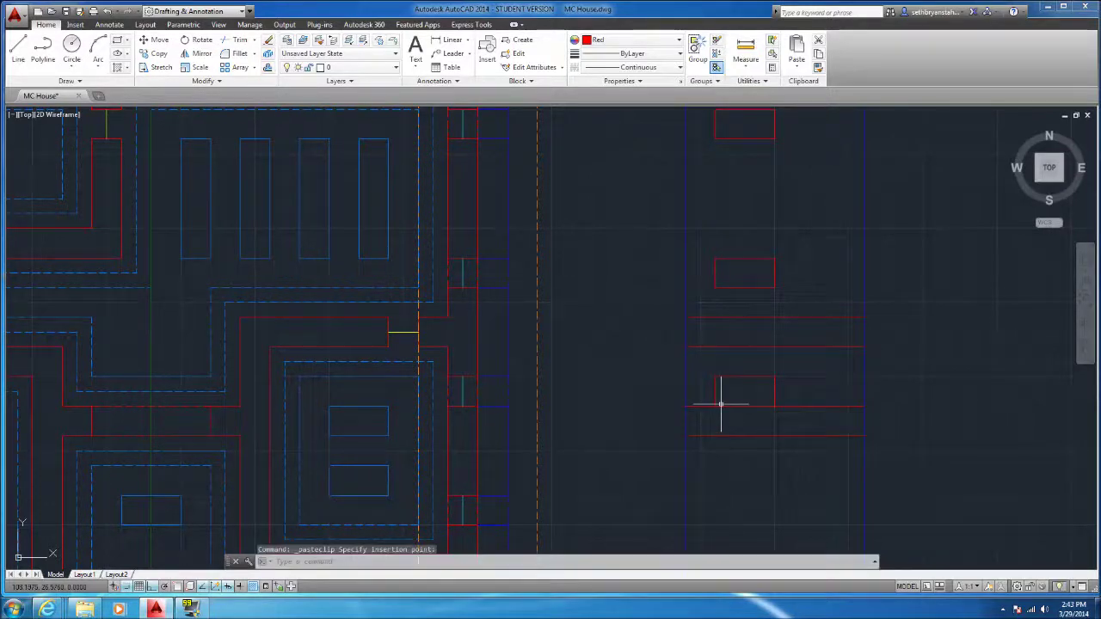
Erase the projection lines of the wall above the central lower room from the section
{"action": "left_click", "coordinate": [809, 454]}
{"action": "left_click", "coordinate": [811, 383]}
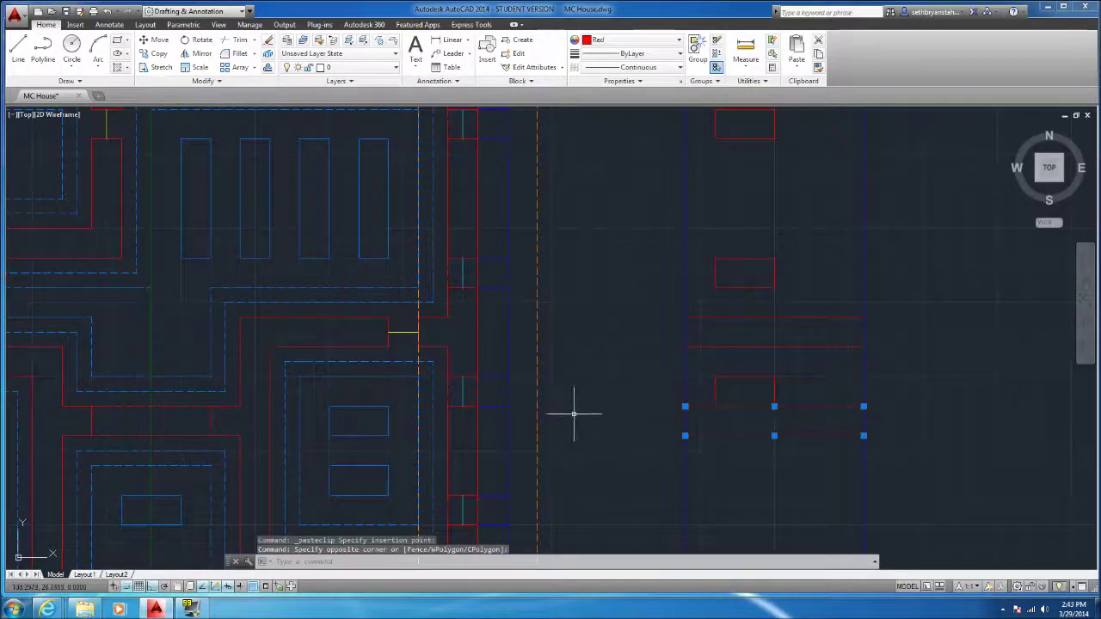
{"action": "key", "text": "Delete"}
Place another copy of the window rectangle in the section, aligned with the right wall's lowest window
{"action": "scroll", "coordinate": [700, 450], "scroll_direction": "down", "scroll_amount": 5}
{"action": "scroll", "coordinate": [712, 510], "scroll_direction": "up", "scroll_amount": 5}
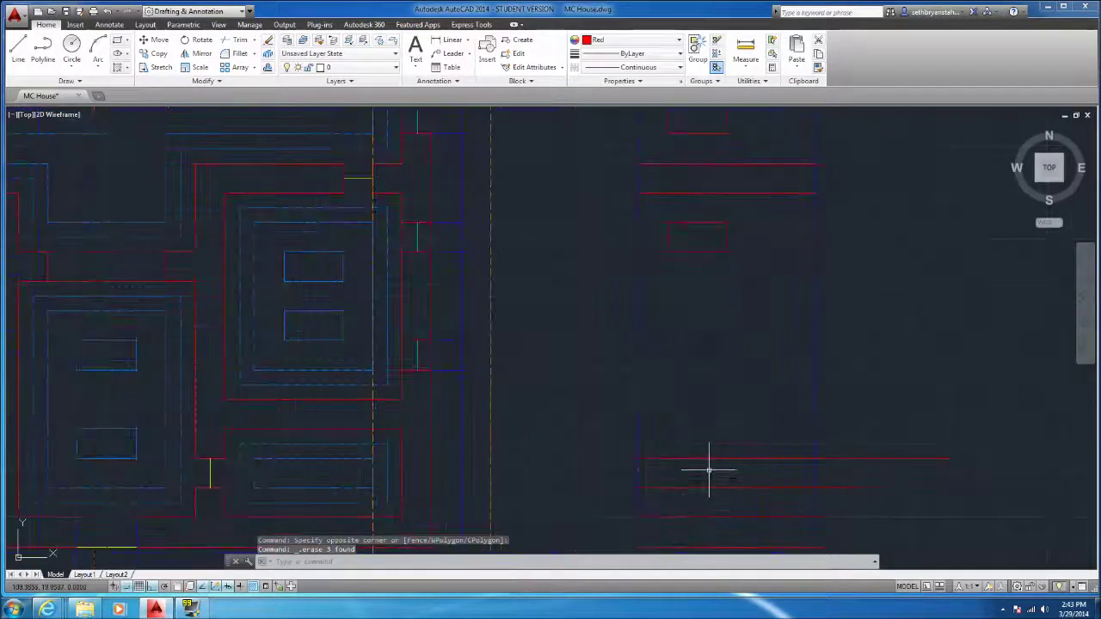
{"action": "key", "text": "ctrl+v"}
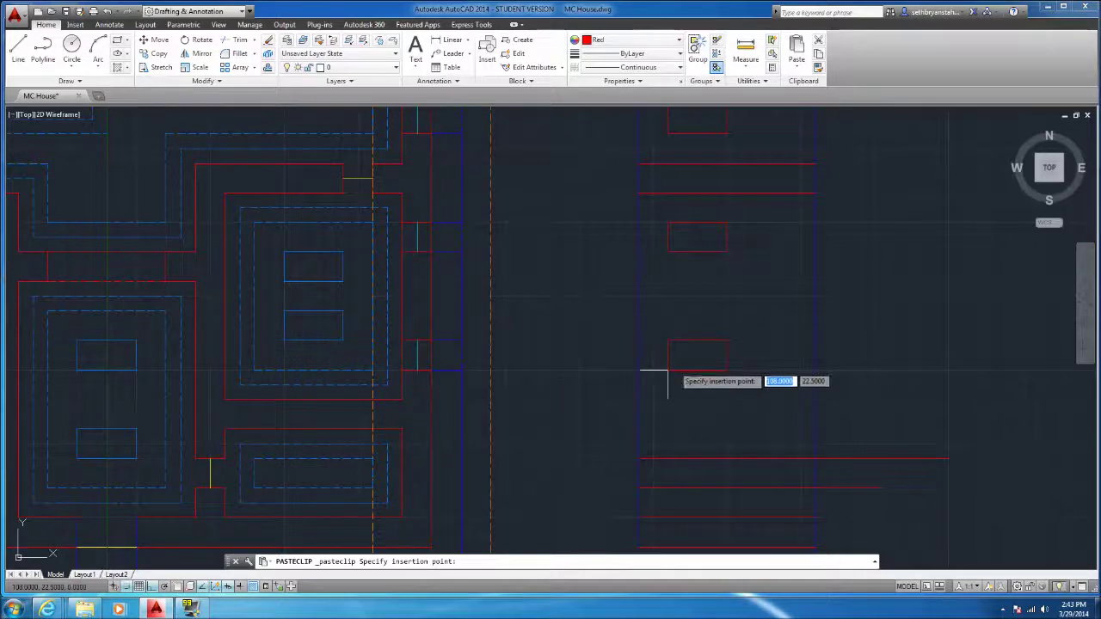
{"action": "left_click", "coordinate": [667, 372]}
{"action": "scroll", "coordinate": [695, 473], "scroll_direction": "down", "scroll_amount": 3}
{"action": "scroll", "coordinate": [695, 481], "scroll_direction": "up", "scroll_amount": 3}
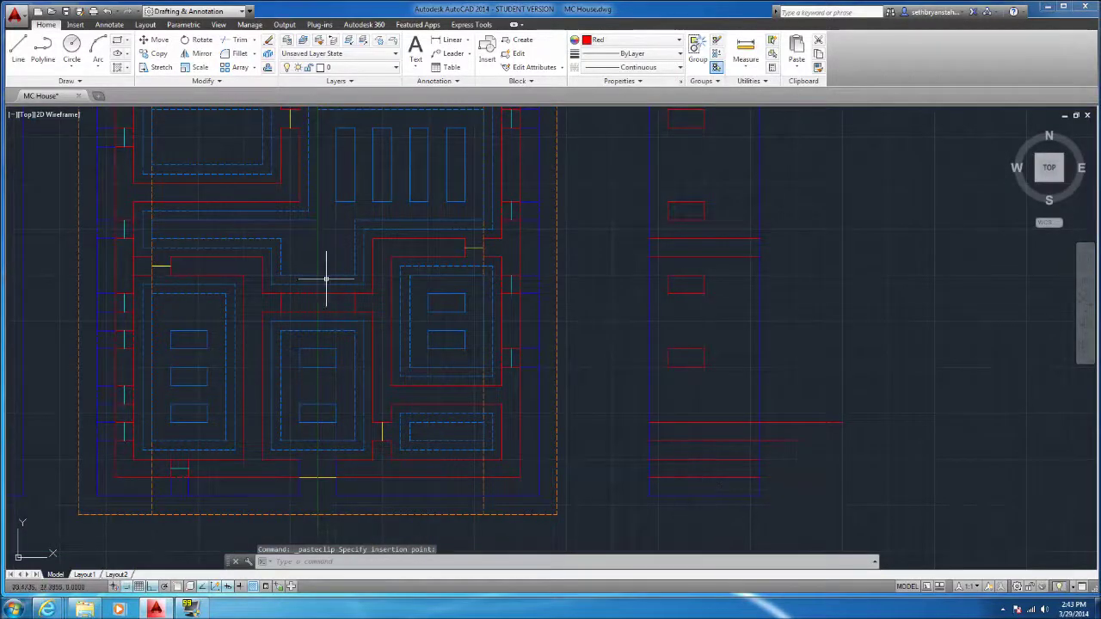
{"action": "left_click", "coordinate": [20, 50]}
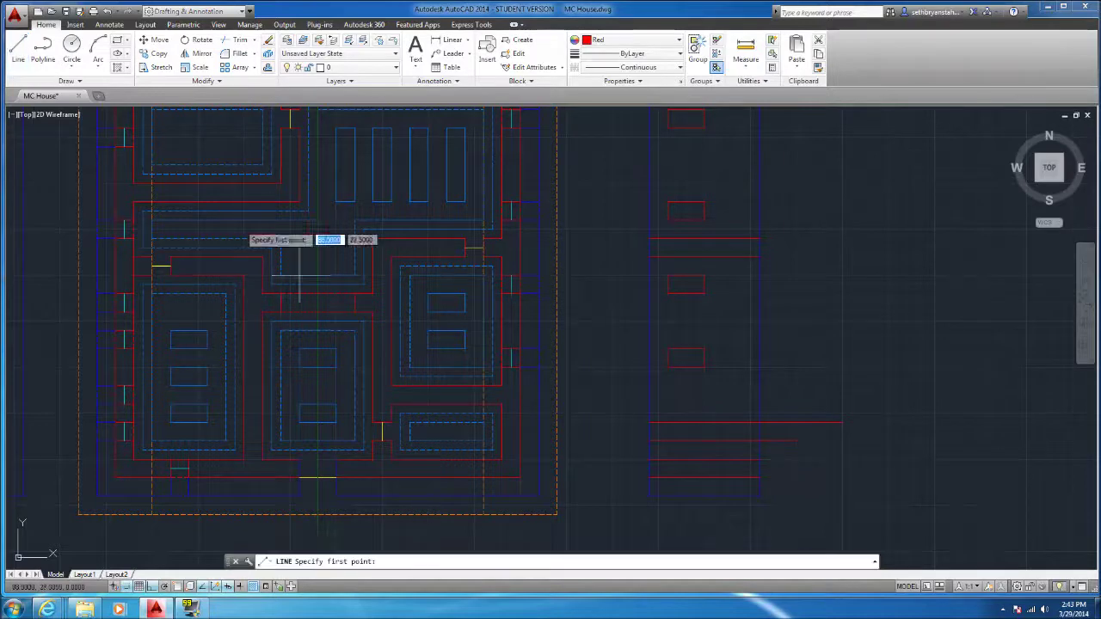
{"action": "left_click", "coordinate": [355, 289]}
{"action": "scroll", "coordinate": [756, 301], "scroll_direction": "up", "scroll_amount": 2}
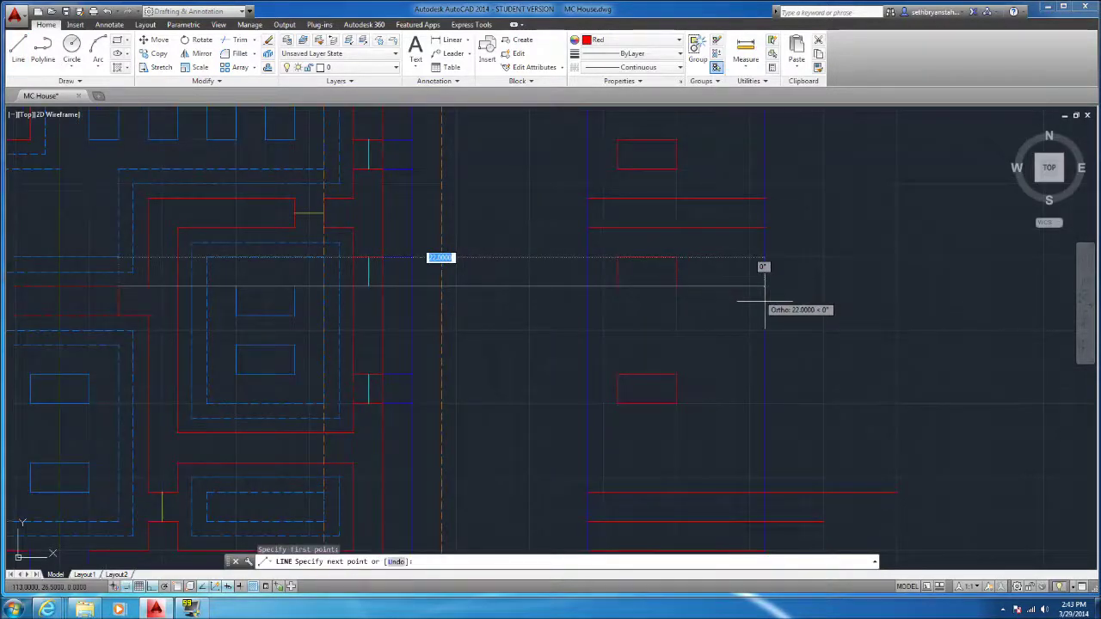
{"action": "key", "text": "Escape"}
Erase the two lower window rectangles from the section, leaving the upper two in place
{"action": "left_click", "coordinate": [705, 312]}
{"action": "left_click", "coordinate": [603, 254]}
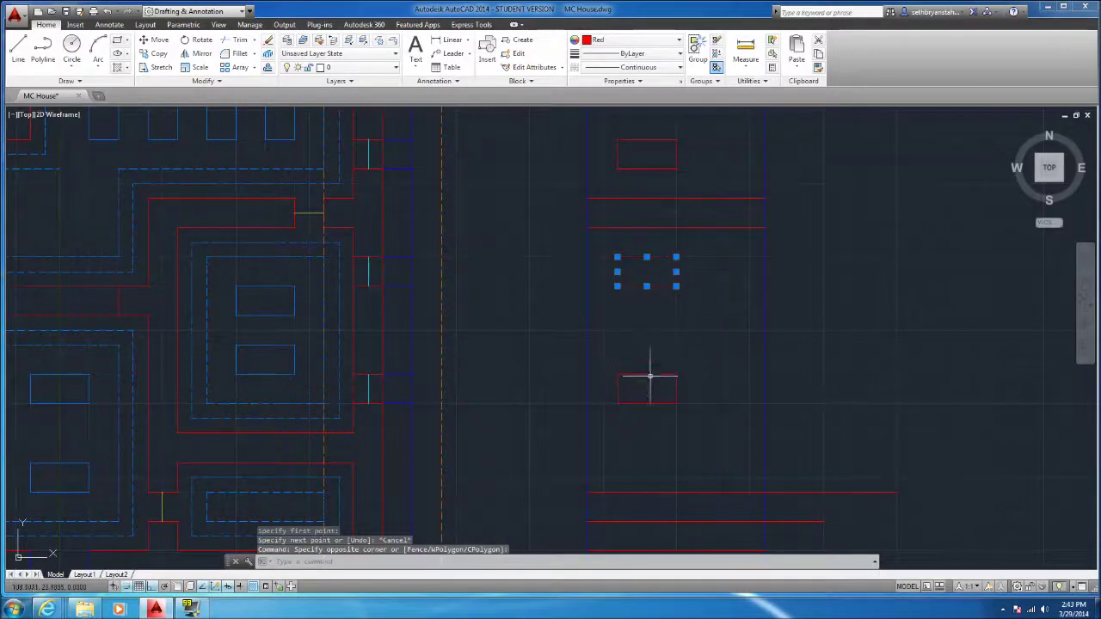
{"action": "key", "text": "Delete"}
{"action": "left_click", "coordinate": [681, 410]}
{"action": "left_click", "coordinate": [621, 361]}
{"action": "key", "text": "Delete"}
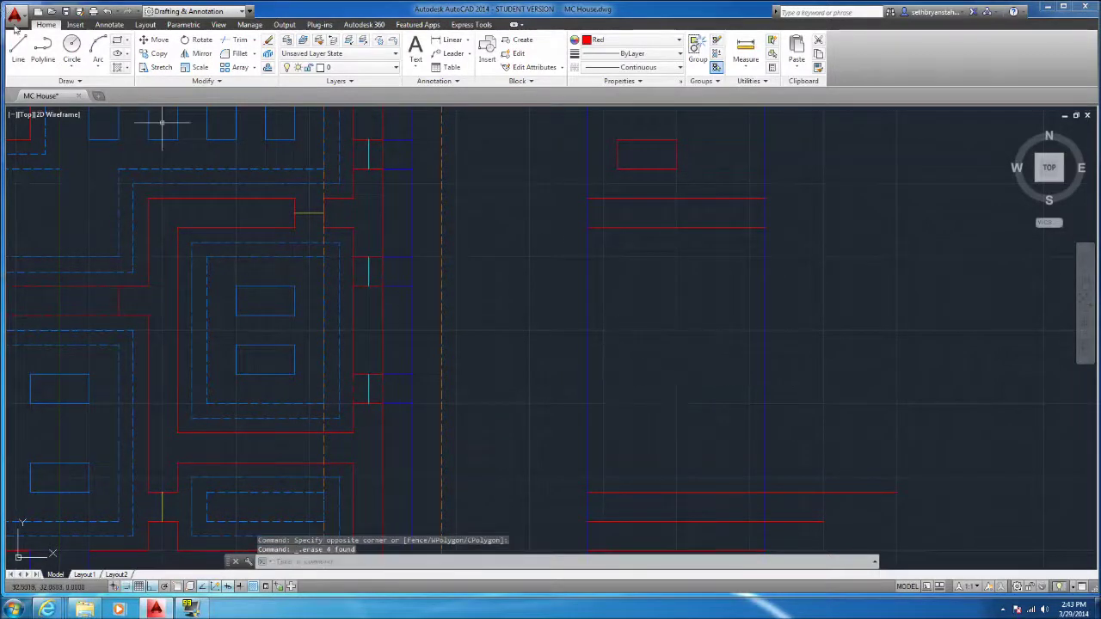
Draw two red horizontal lines 1 unit apart to the section's right edge, projecting the wall above the central lower room
{"action": "left_click", "coordinate": [18, 48]}
{"action": "left_click", "coordinate": [148, 285]}
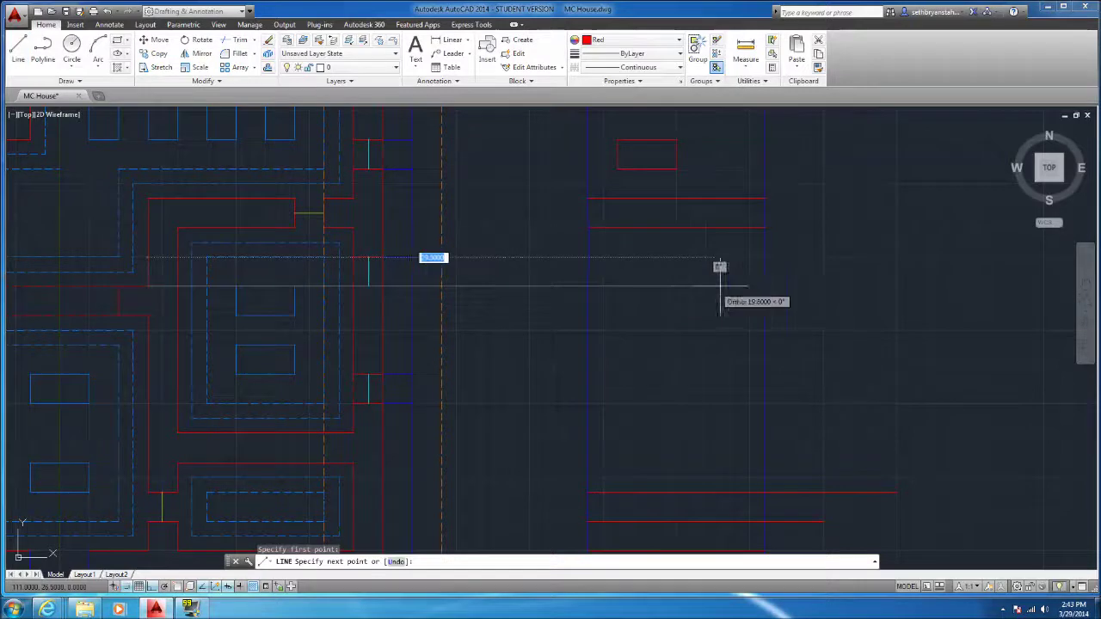
{"action": "left_click", "coordinate": [715, 285]}
{"action": "key", "text": "Escape"}
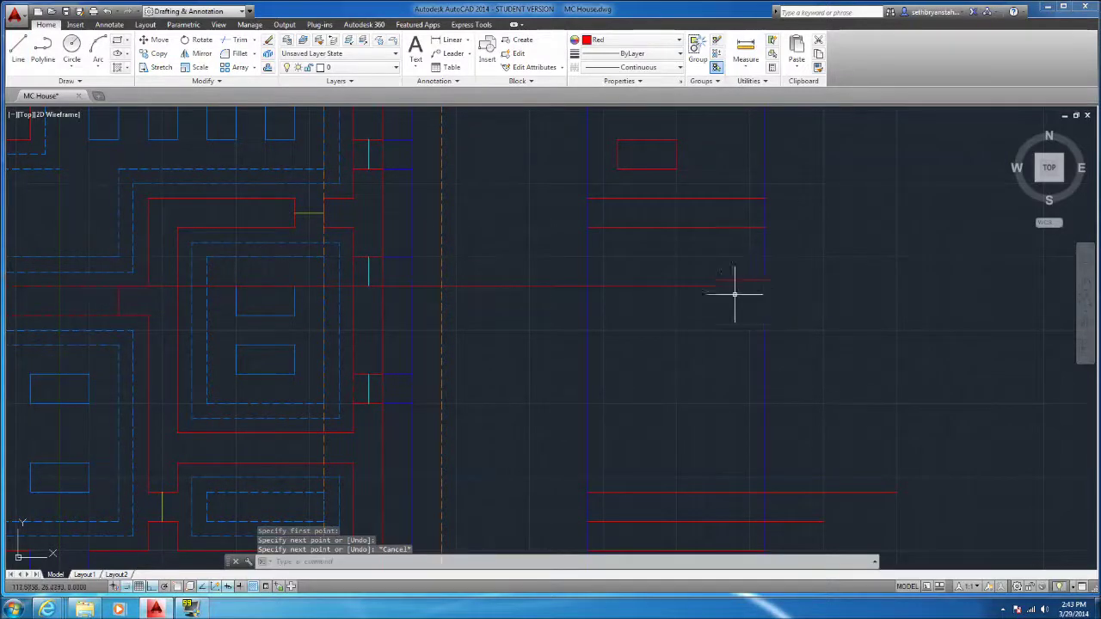
{"action": "key", "text": "space"}
{"action": "left_click", "coordinate": [590, 316]}
{"action": "left_click", "coordinate": [764, 315]}
{"action": "key", "text": "Escape"}
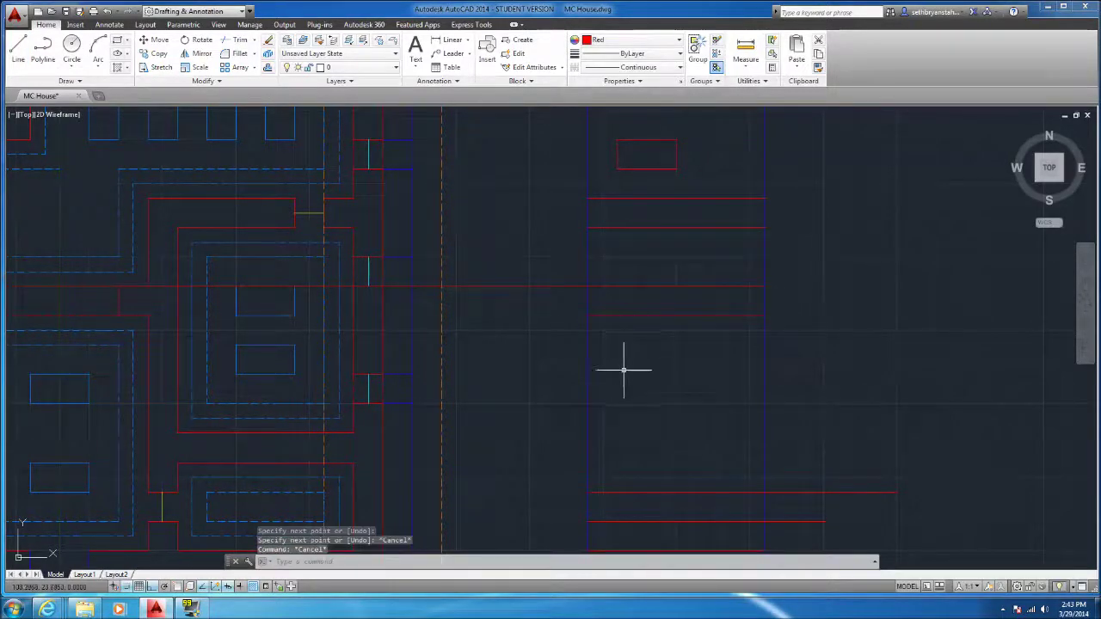
Trim away the part of the upper projection line that crosses the floor plan outside the section
{"action": "left_click", "coordinate": [564, 353]}
{"action": "key", "text": "Escape"}
{"action": "key", "text": "Escape"}
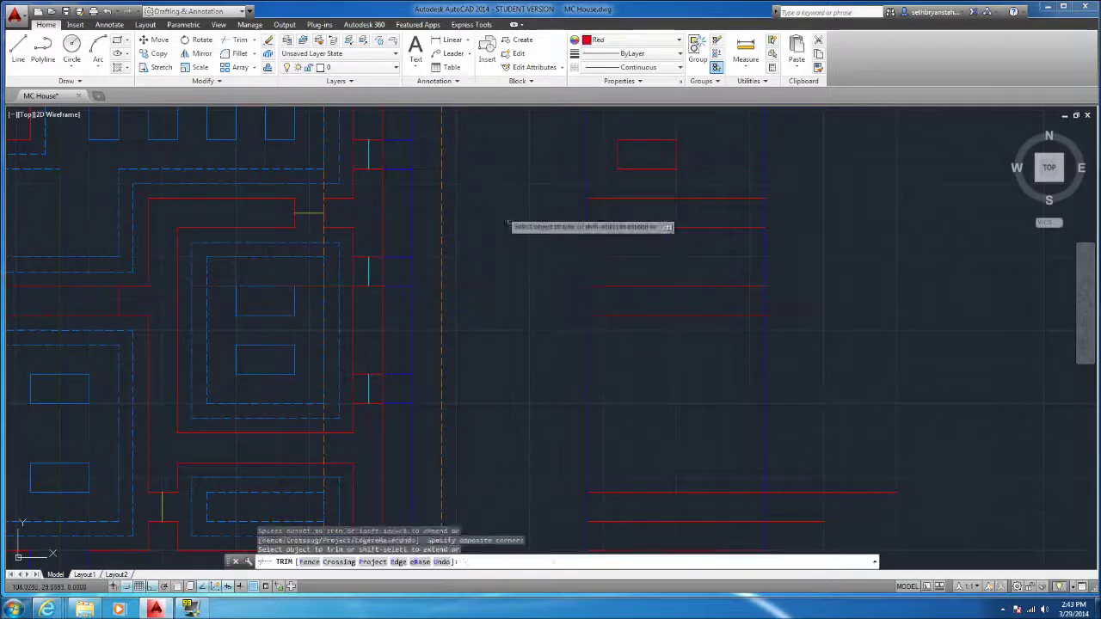
{"action": "scroll", "coordinate": [399, 284], "scroll_direction": "down", "scroll_amount": 4}
{"action": "scroll", "coordinate": [272, 285], "scroll_direction": "up", "scroll_amount": 2}
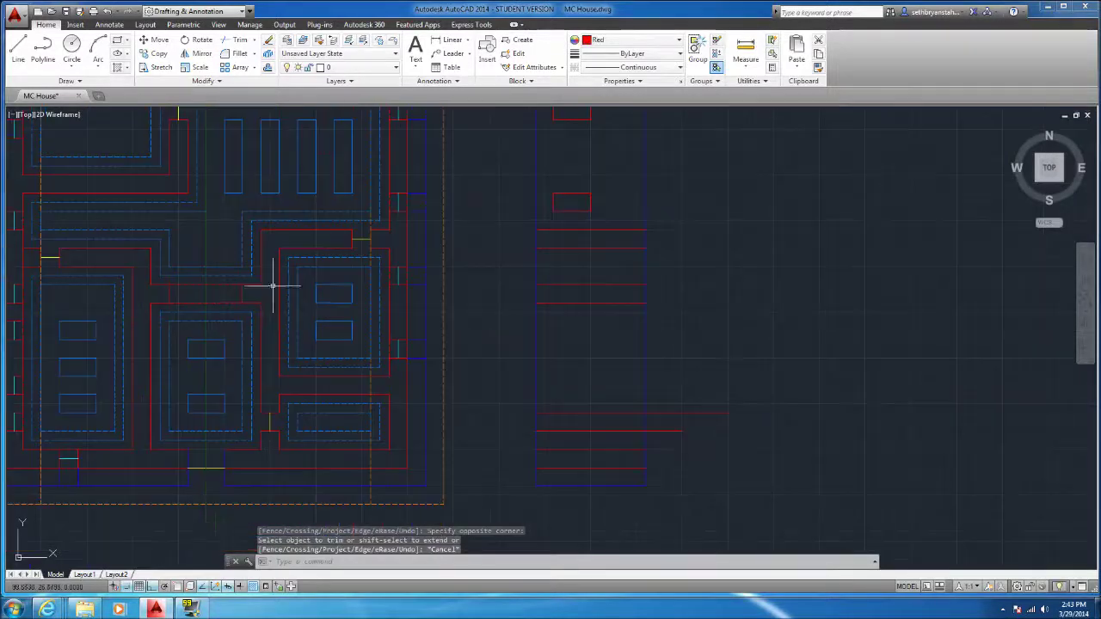
{"action": "scroll", "coordinate": [422, 374], "scroll_direction": "up", "scroll_amount": 2}
{"action": "scroll", "coordinate": [344, 386], "scroll_direction": "down", "scroll_amount": 3}
{"action": "scroll", "coordinate": [431, 399], "scroll_direction": "up", "scroll_amount": 1}
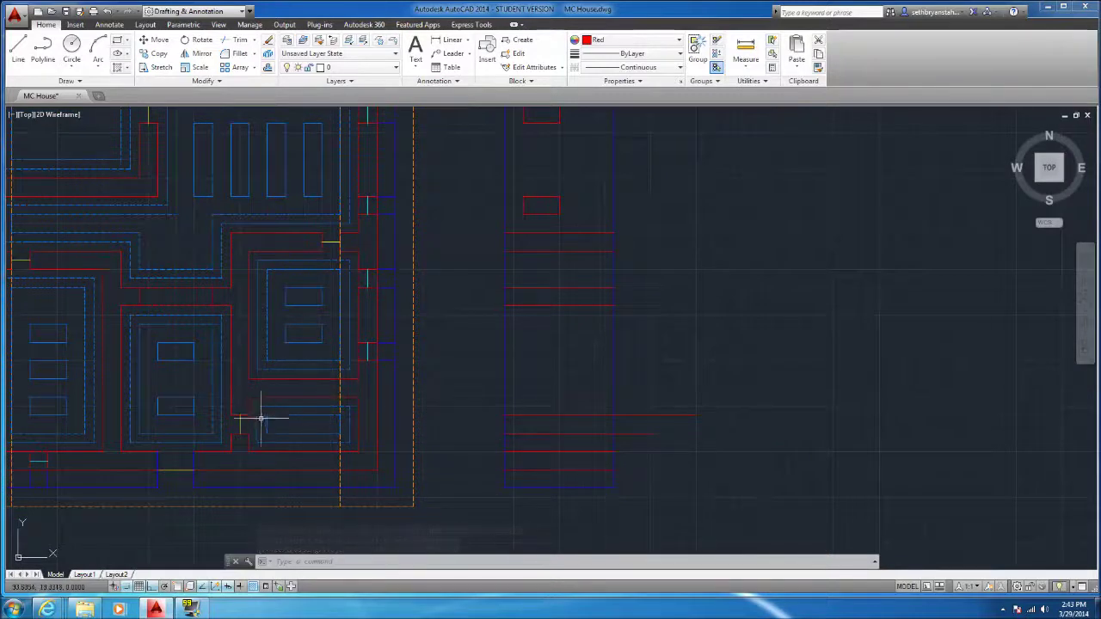
{"action": "left_click", "coordinate": [18, 47]}
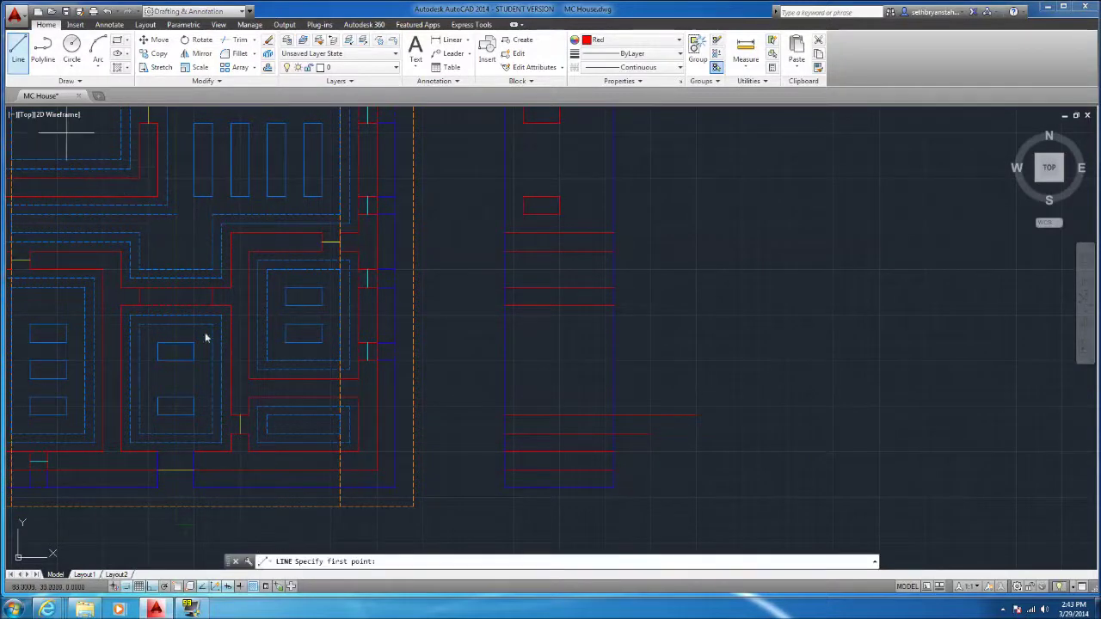
{"action": "scroll", "coordinate": [232, 411], "scroll_direction": "up", "scroll_amount": 2}
{"action": "left_click", "coordinate": [230, 404]}
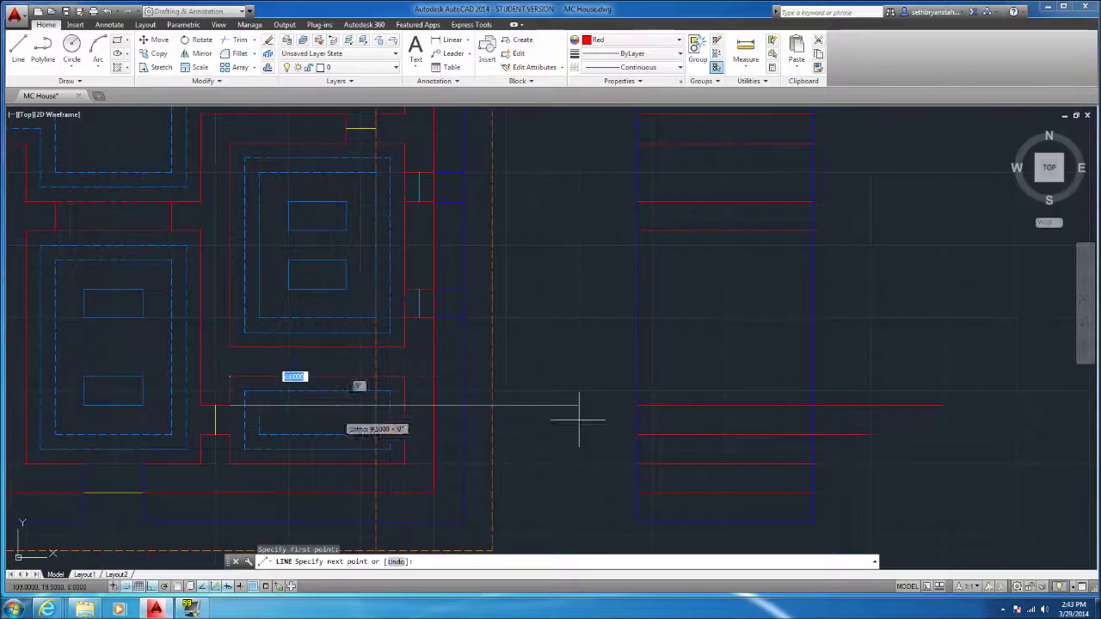
{"action": "key", "text": "Escape"}
{"action": "left_click", "coordinate": [19, 52]}
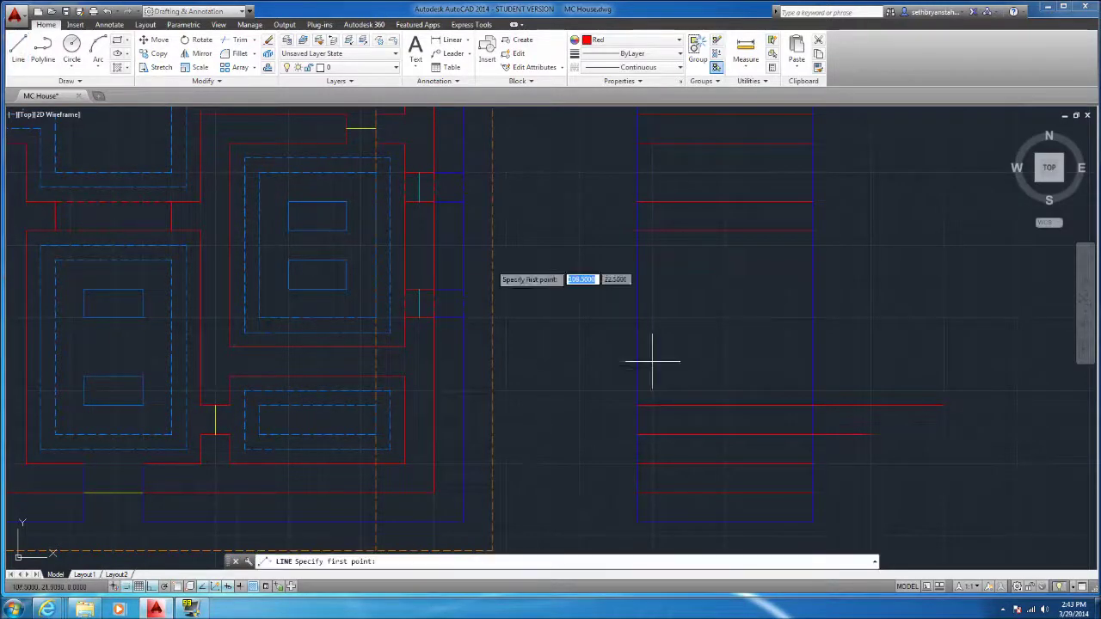
{"action": "left_click", "coordinate": [715, 405]}
{"action": "key", "text": "Escape"}
Draw a vertical line between the section's two door projection lines, 2 units in from the section's left edge
{"action": "key", "text": "Return"}
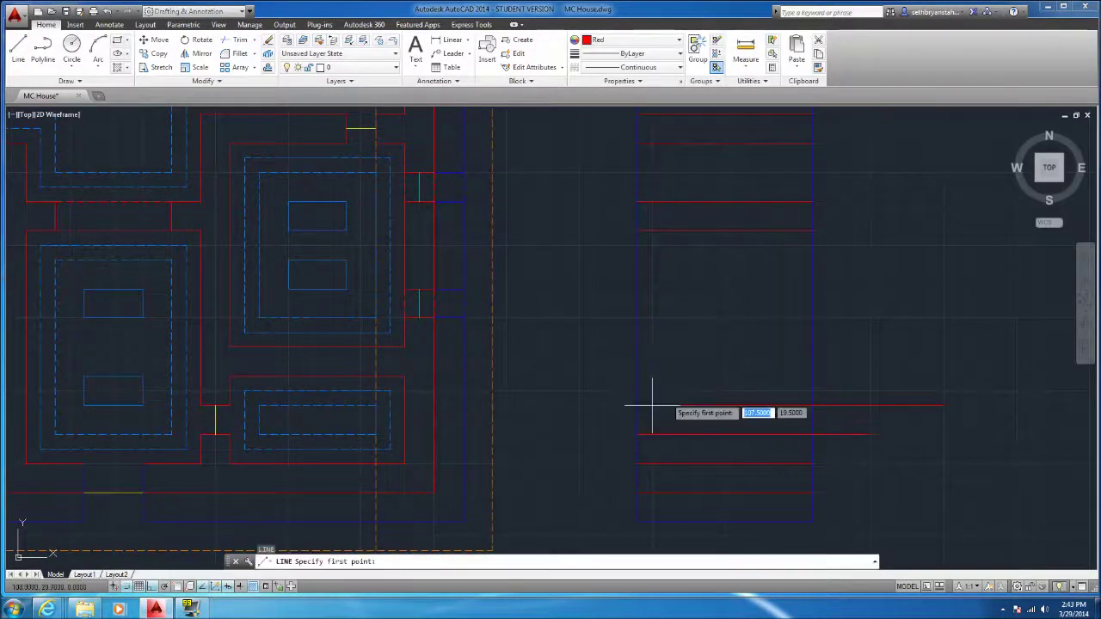
{"action": "left_click", "coordinate": [696, 405]}
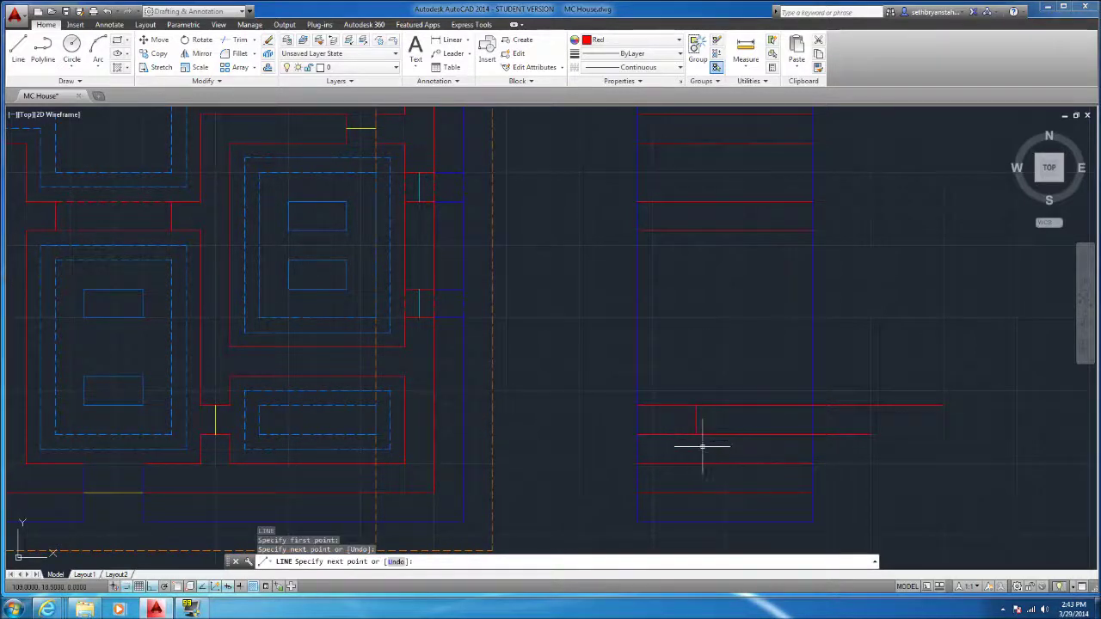
{"action": "left_click", "coordinate": [696, 436]}
{"action": "key", "text": "Escape"}
Trim both door projection lines beyond the new vertical line to leave a closed door rectangle
{"action": "left_click", "coordinate": [699, 421]}
{"action": "left_click", "coordinate": [676, 428]}
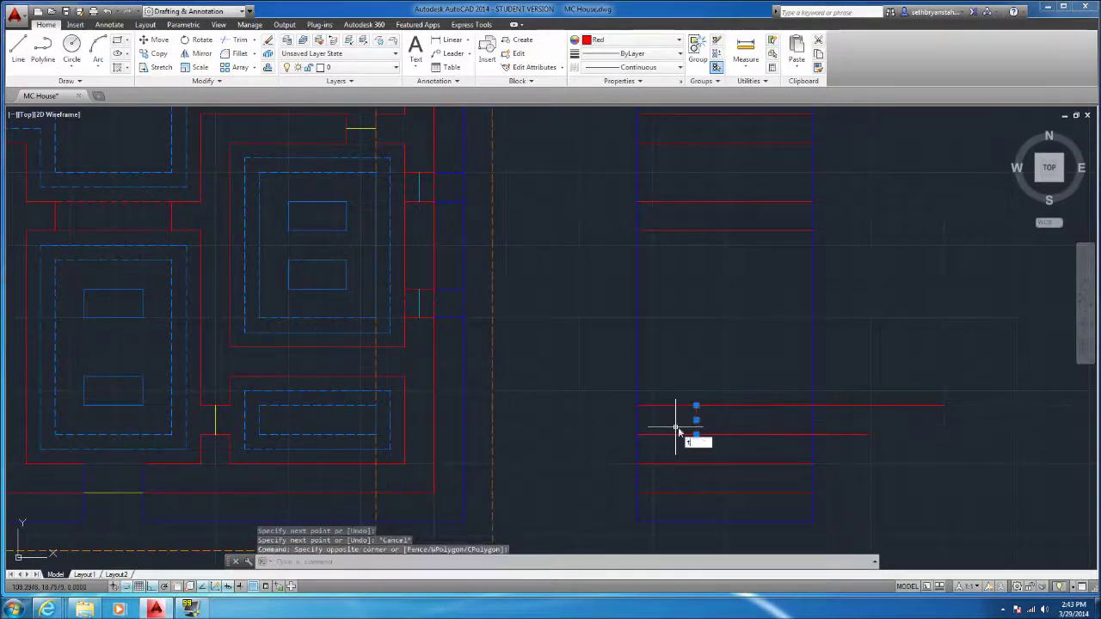
{"action": "key", "text": "Return"}
{"action": "left_click", "coordinate": [741, 450]}
{"action": "left_click", "coordinate": [730, 398]}
{"action": "key", "text": "Escape"}
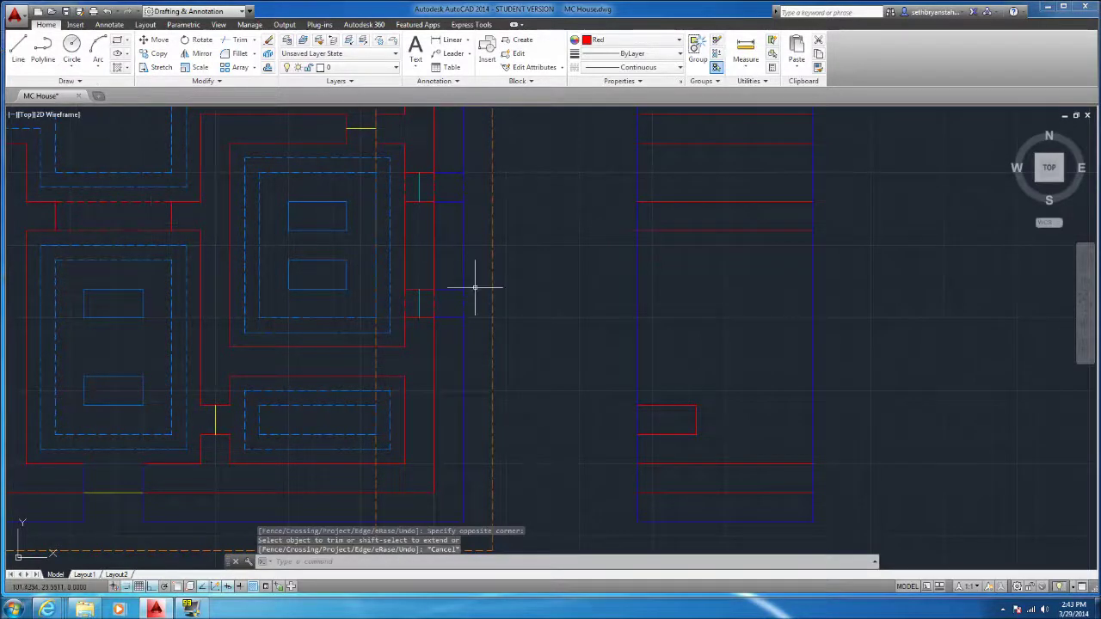
{"action": "left_click", "coordinate": [17, 50]}
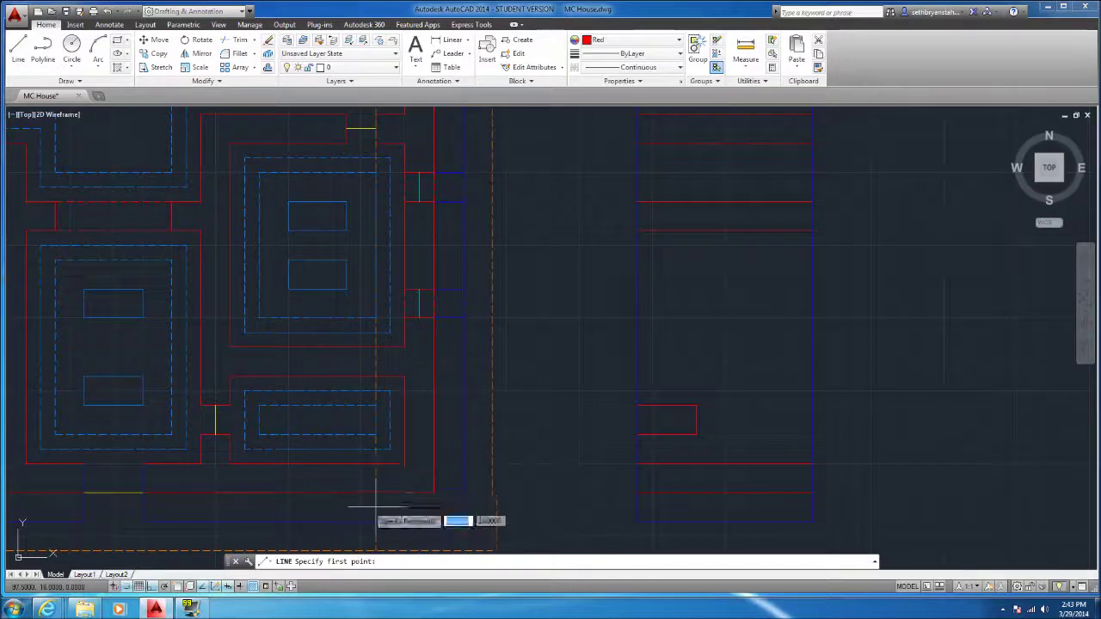
{"action": "left_click", "coordinate": [418, 492]}
{"action": "scroll", "coordinate": [653, 477], "scroll_direction": "down", "scroll_amount": 5}
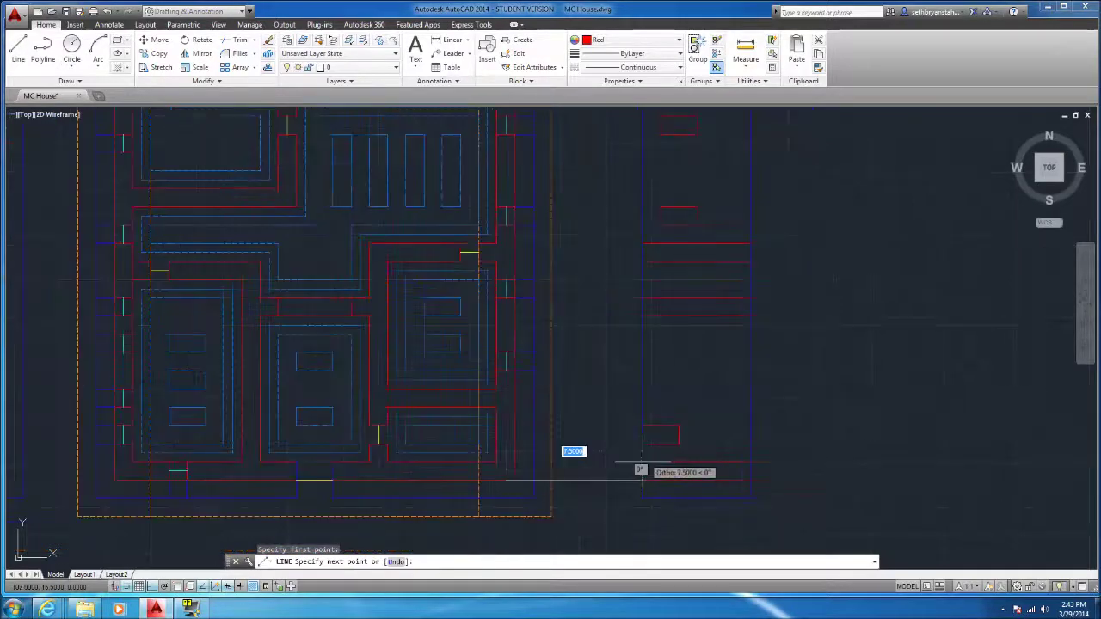
{"action": "key", "text": "Escape"}
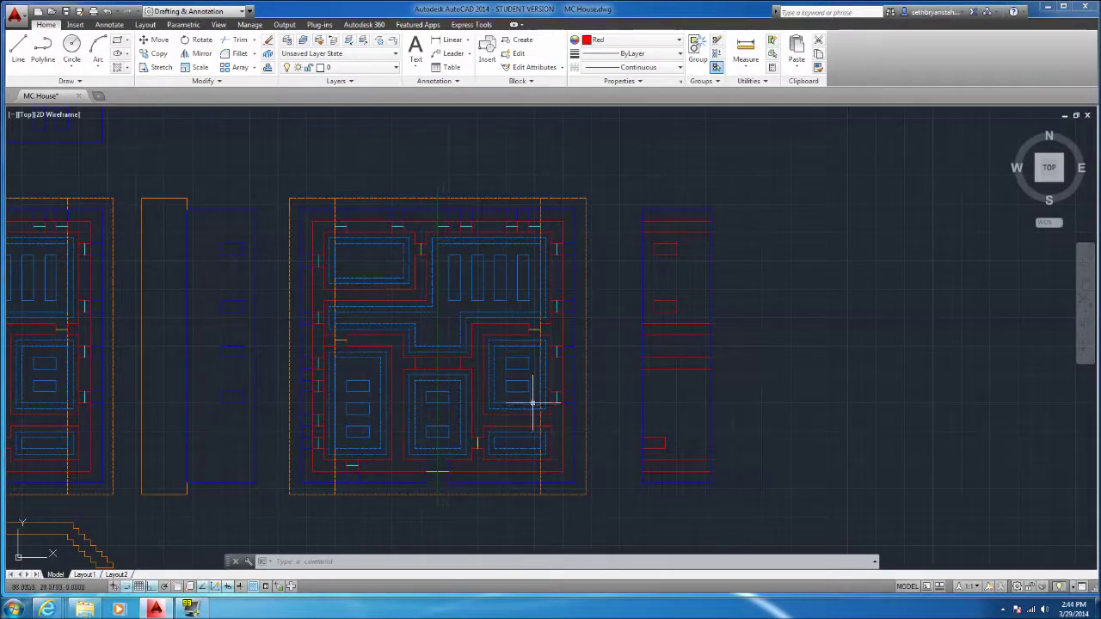
Set the object color to Color 150 and draw a stepped profile of 0.5-unit segments from the section's right edge to the upper wall line
{"action": "scroll", "coordinate": [700, 278], "scroll_direction": "up", "scroll_amount": 2}
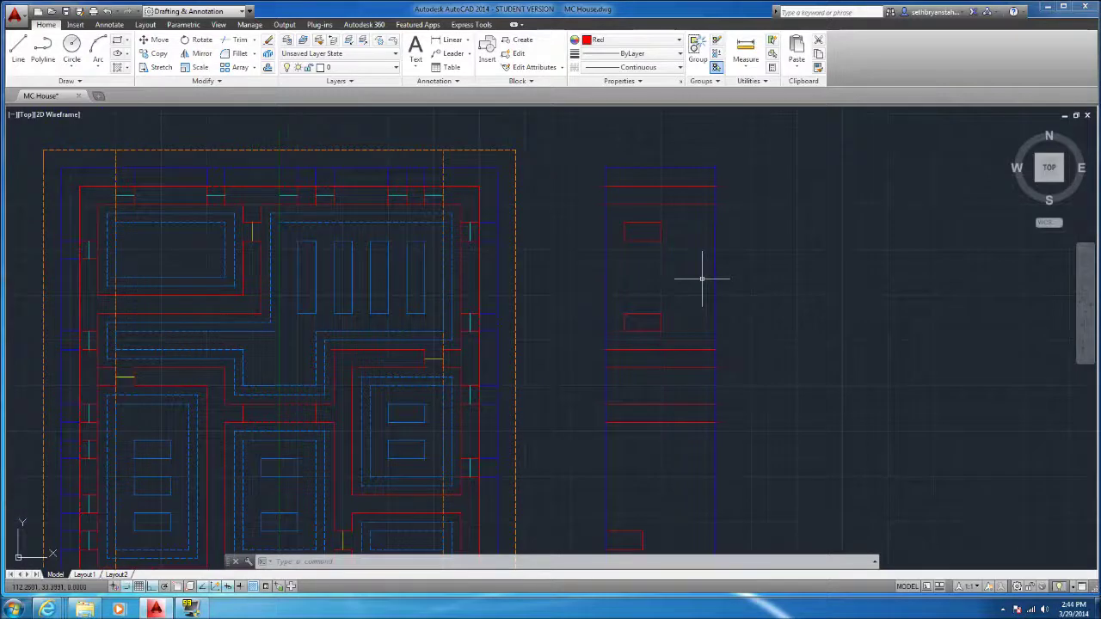
{"action": "left_click", "coordinate": [631, 40]}
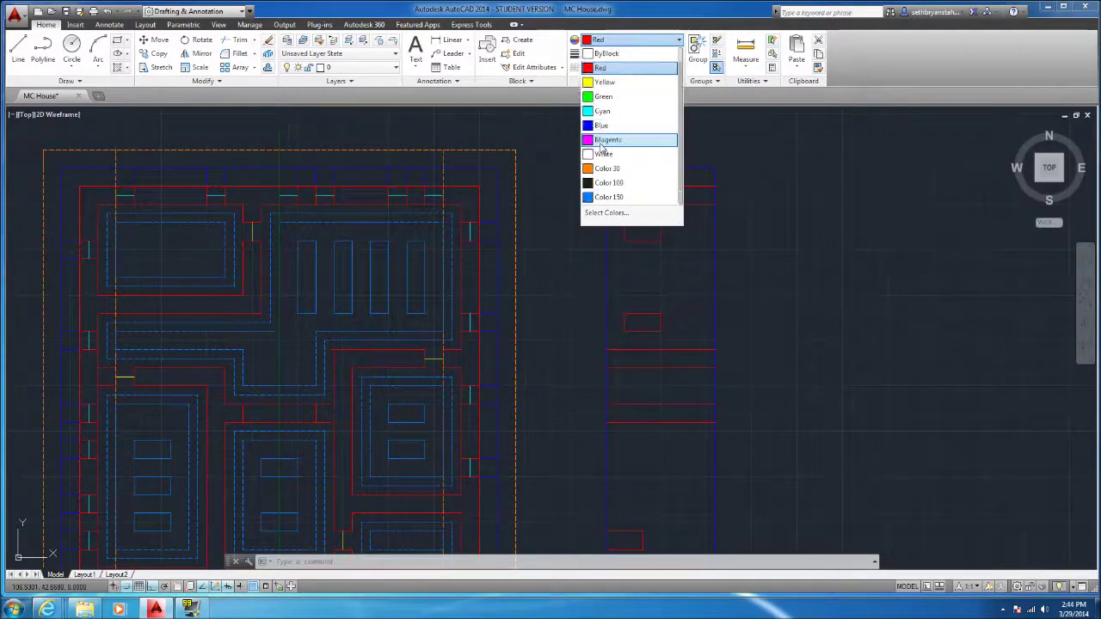
{"action": "left_click", "coordinate": [609, 197]}
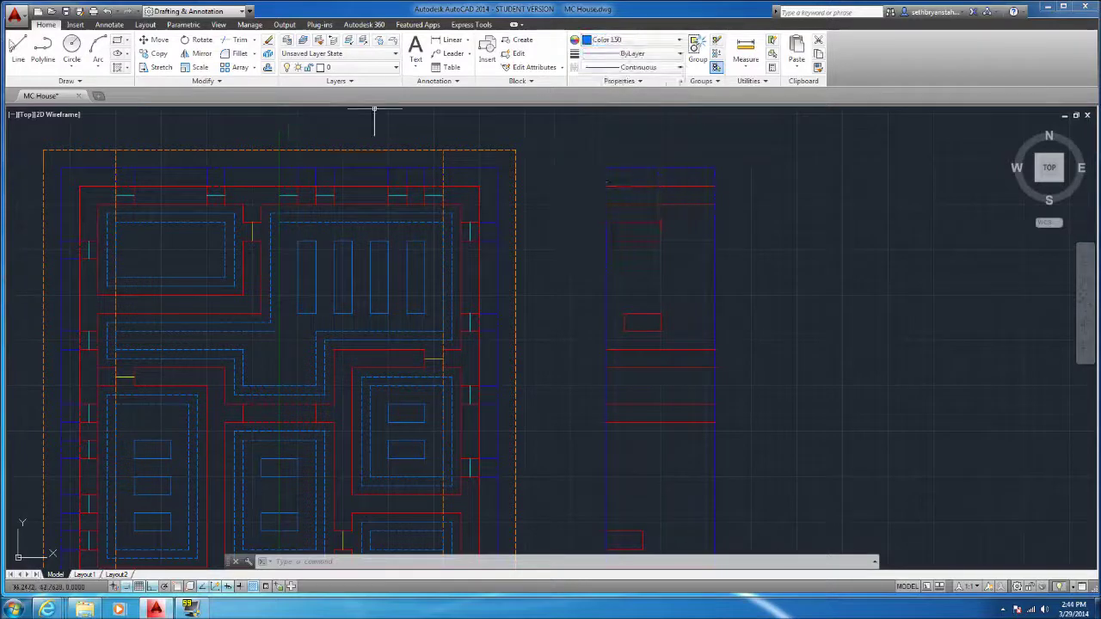
{"action": "left_click", "coordinate": [18, 52]}
{"action": "scroll", "coordinate": [679, 206], "scroll_direction": "up", "scroll_amount": 2}
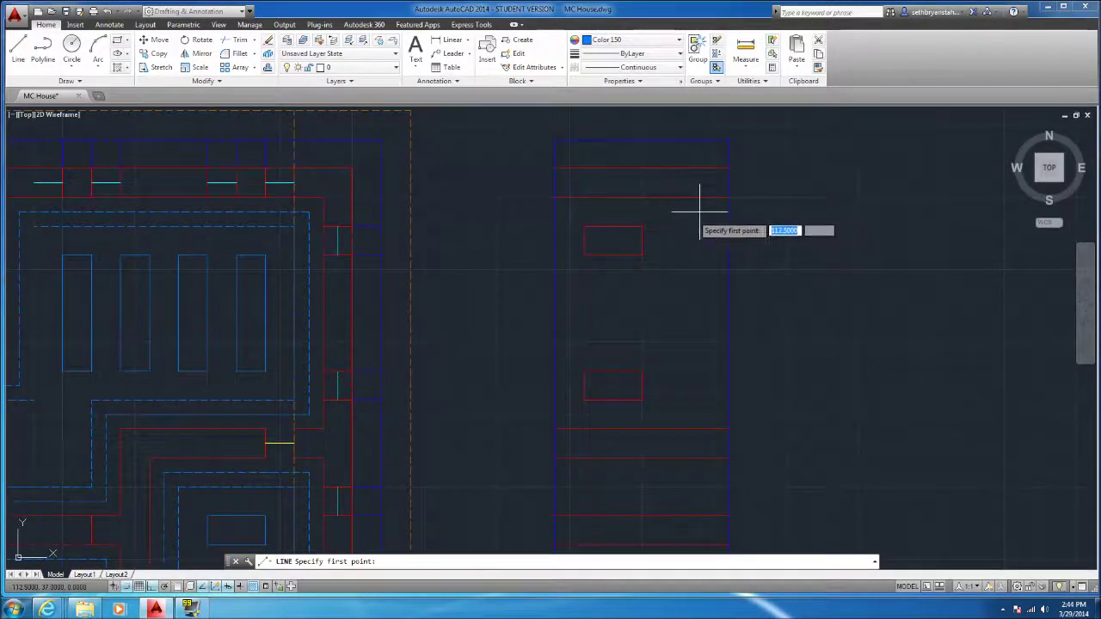
{"action": "scroll", "coordinate": [711, 230], "scroll_direction": "up", "scroll_amount": 2}
{"action": "left_click", "coordinate": [734, 229]}
{"action": "left_click", "coordinate": [711, 229]}
{"action": "left_click", "coordinate": [711, 205]}
{"action": "left_click", "coordinate": [688, 206]}
{"action": "left_click", "coordinate": [688, 182]}
{"action": "scroll", "coordinate": [684, 258], "scroll_direction": "down", "scroll_amount": 4}
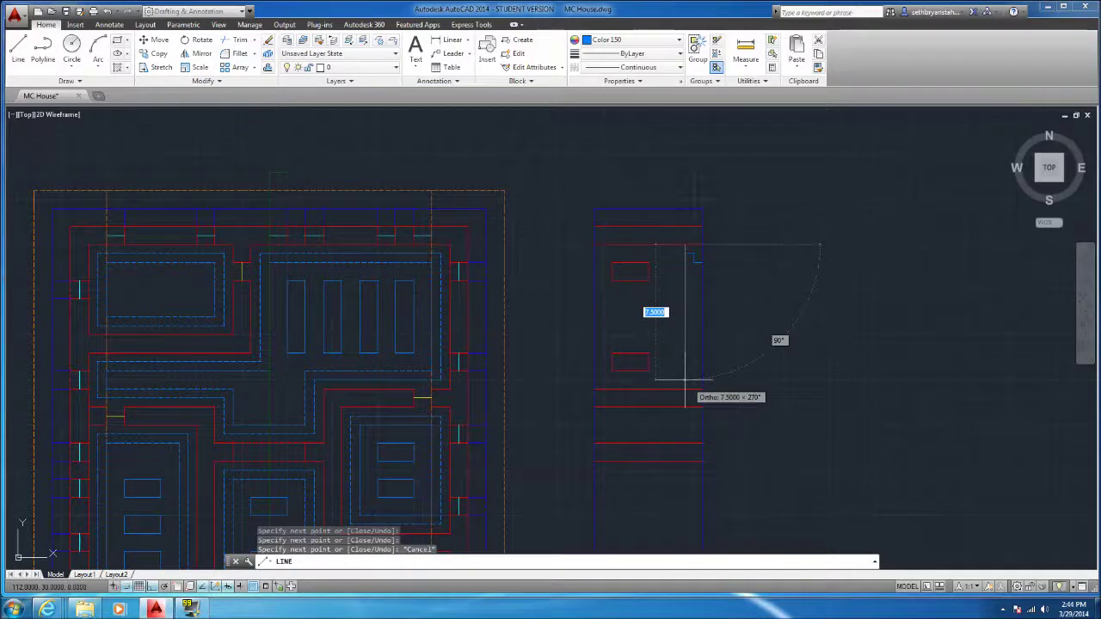
{"action": "key", "text": "Return"}
Draw a mirrored 0.5-unit stepped profile at the lower end of the upper room, from the wall line to the section's right edge
{"action": "key", "text": "Return"}
{"action": "scroll", "coordinate": [688, 389], "scroll_direction": "up", "scroll_amount": 2}
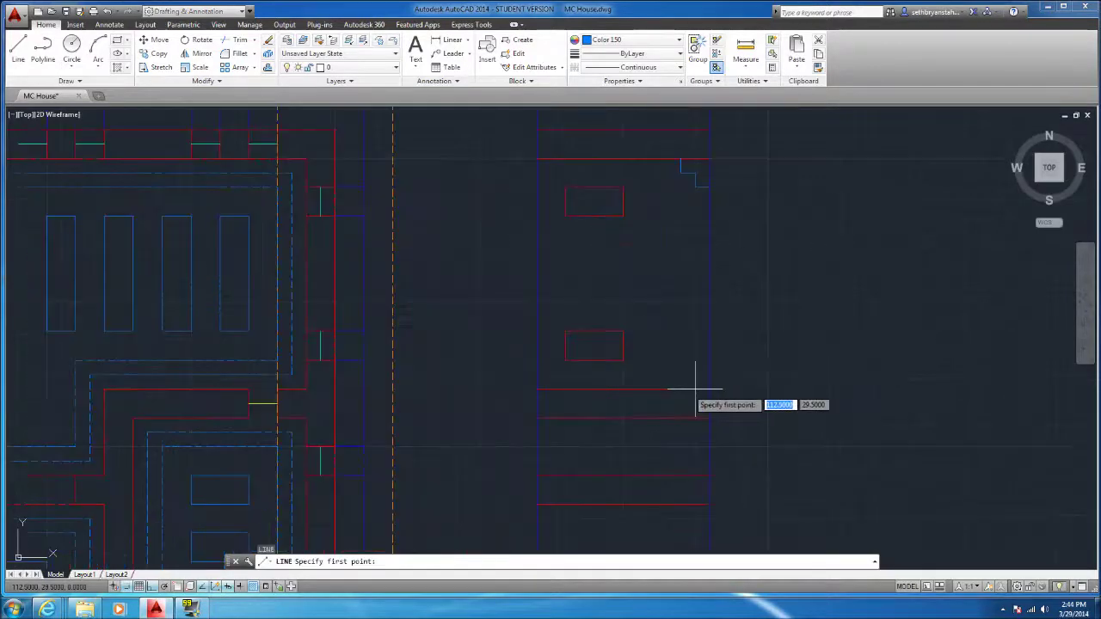
{"action": "left_click", "coordinate": [680, 389]}
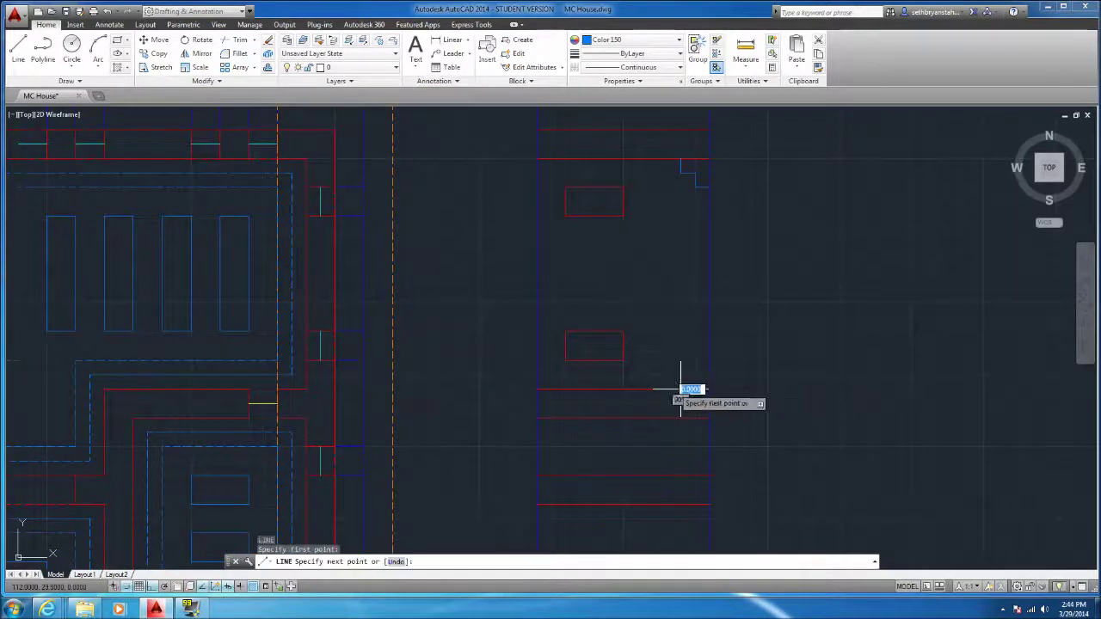
{"action": "left_click", "coordinate": [680, 376]}
{"action": "left_click", "coordinate": [696, 375]}
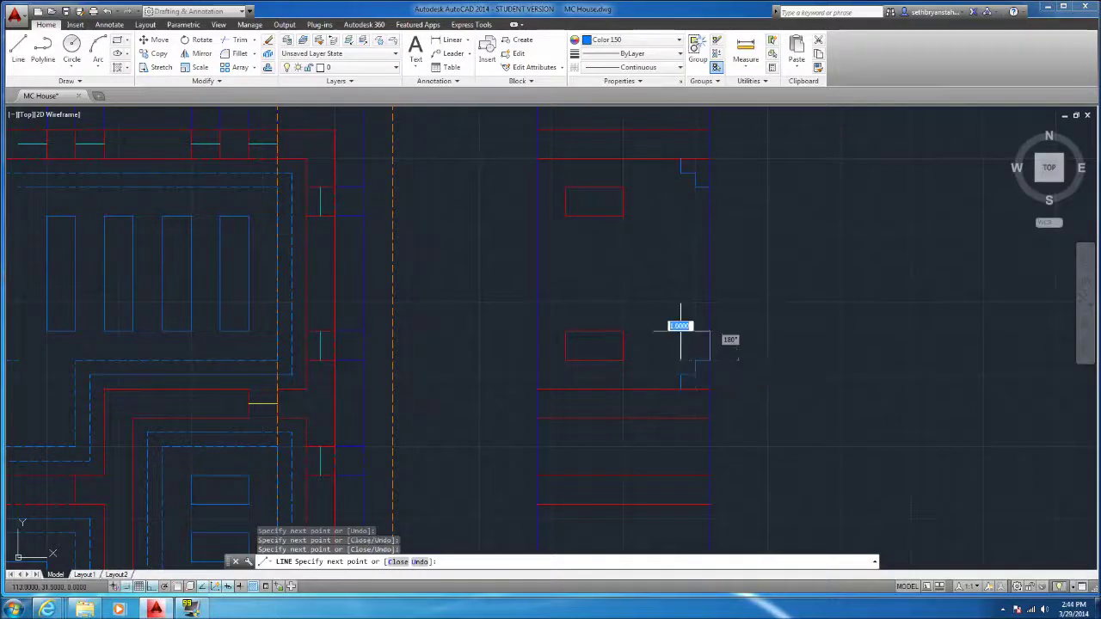
{"action": "key", "text": "Return"}
Draw a continuous vertical line joining the inner ends of the upper and lower stepped profiles
{"action": "key", "text": "Return"}
{"action": "left_click", "coordinate": [678, 384]}
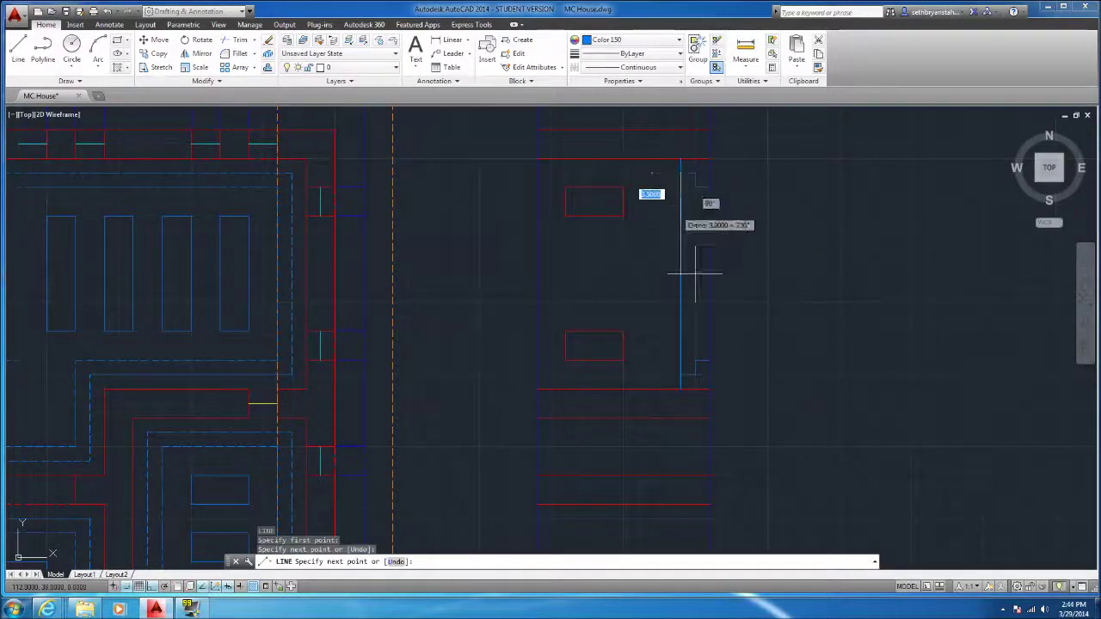
{"action": "left_click", "coordinate": [695, 274]}
{"action": "key", "text": "Return"}
Set the linetype to HIDDEN and draw a 6-unit vertical line between the outer corners of the two stepped profiles
{"action": "left_click", "coordinate": [652, 67]}
{"action": "left_click", "coordinate": [638, 129]}
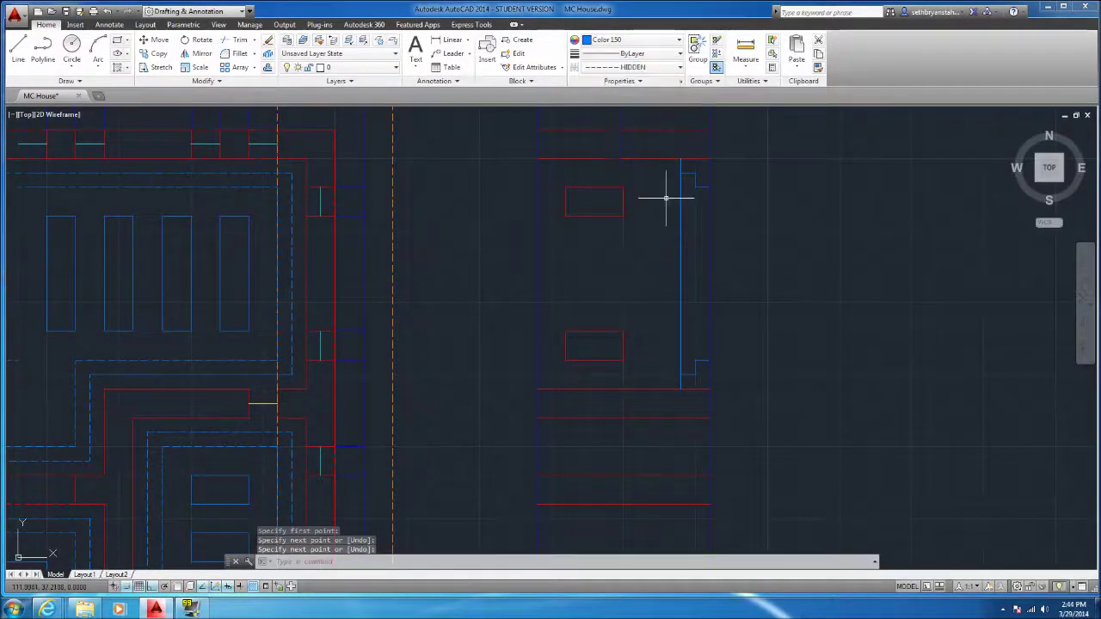
{"action": "key", "text": "Return"}
{"action": "left_click", "coordinate": [695, 361]}
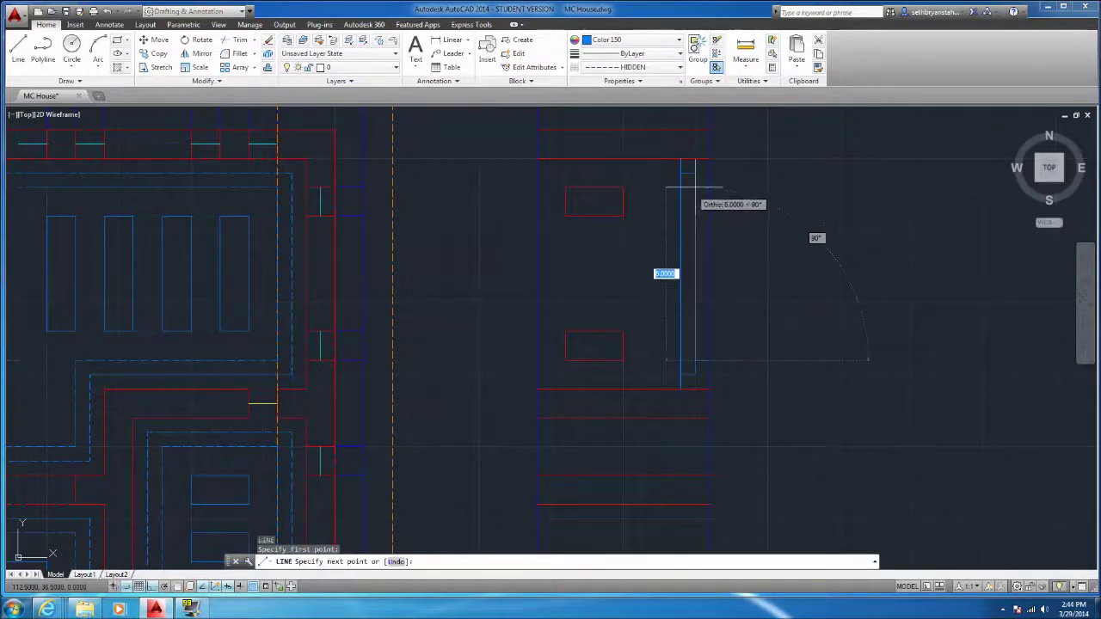
{"action": "left_click", "coordinate": [695, 188]}
{"action": "key", "text": "Return"}
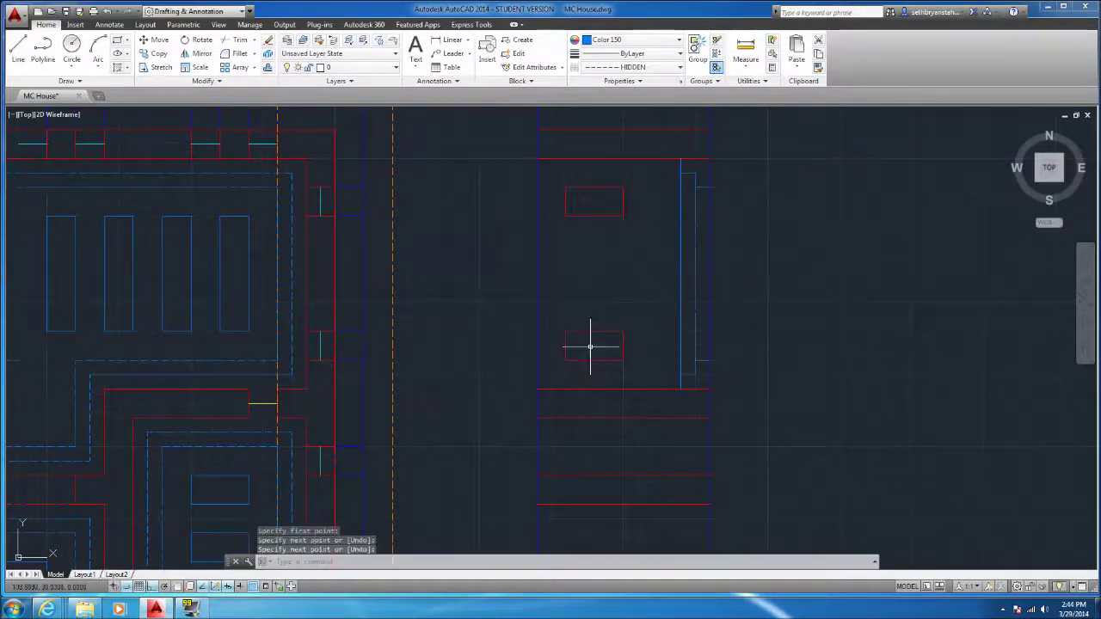
{"action": "left_click", "coordinate": [630, 40]}
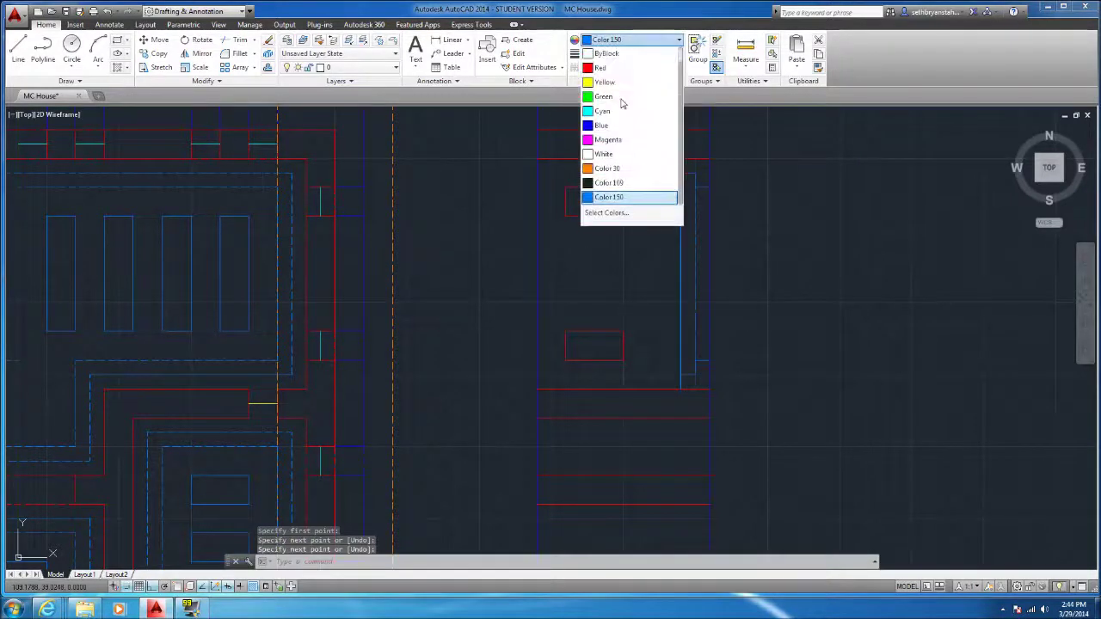
{"action": "left_click", "coordinate": [617, 197]}
{"action": "scroll", "coordinate": [610, 170], "scroll_direction": "down", "scroll_amount": 2}
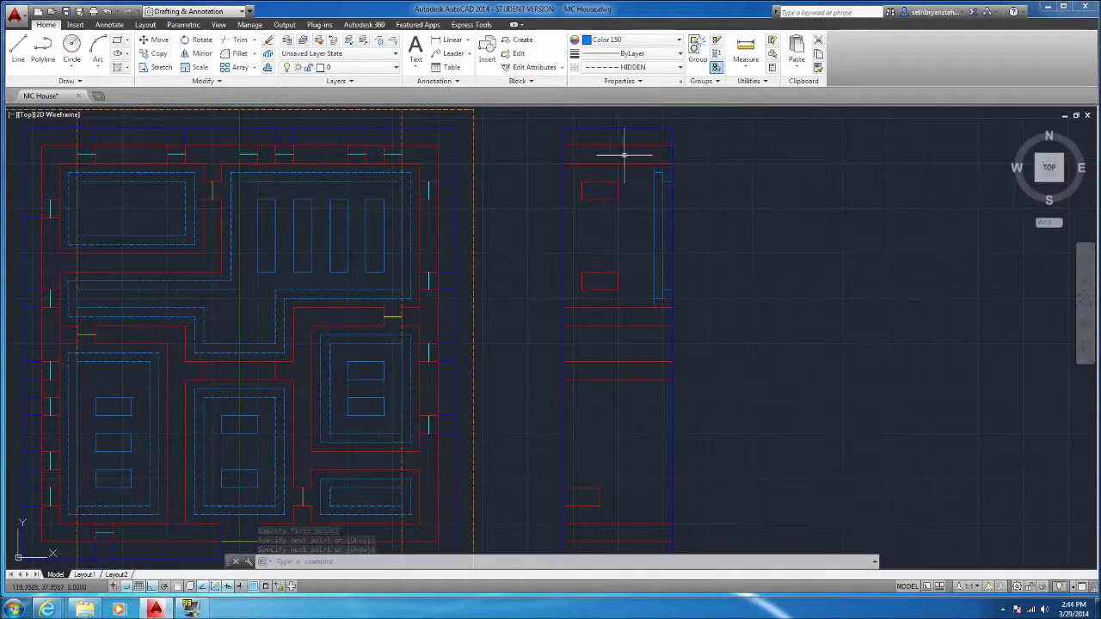
{"action": "scroll", "coordinate": [612, 163], "scroll_direction": "up", "scroll_amount": 2}
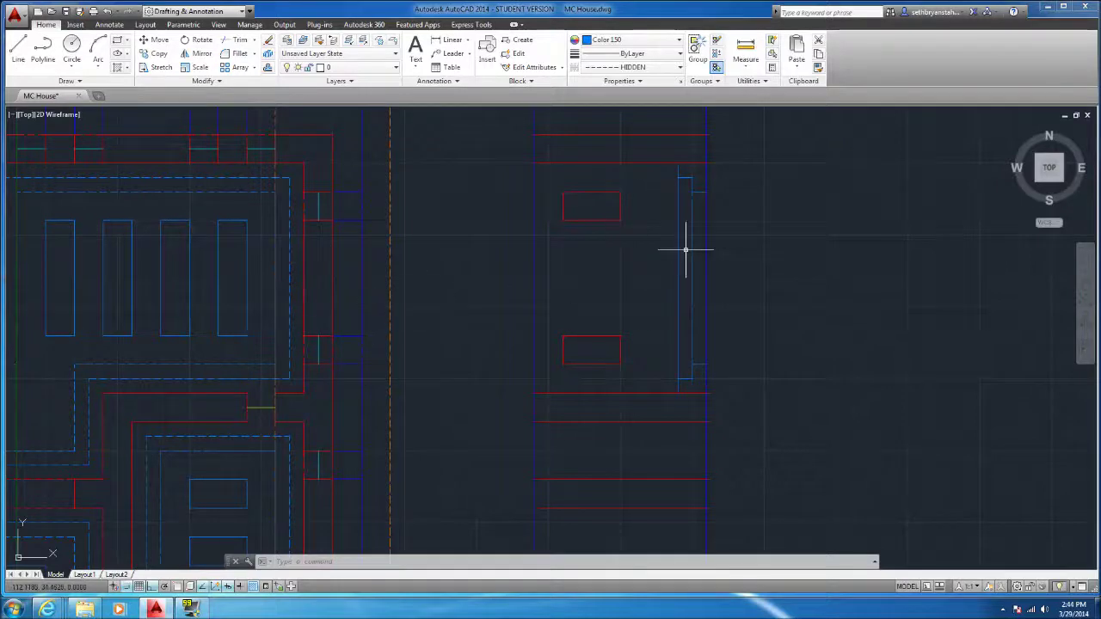
{"action": "scroll", "coordinate": [602, 290], "scroll_direction": "down", "scroll_amount": 4}
{"action": "scroll", "coordinate": [597, 345], "scroll_direction": "up", "scroll_amount": 2}
{"action": "scroll", "coordinate": [592, 327], "scroll_direction": "down", "scroll_amount": 2}
{"action": "scroll", "coordinate": [587, 424], "scroll_direction": "up", "scroll_amount": 2}
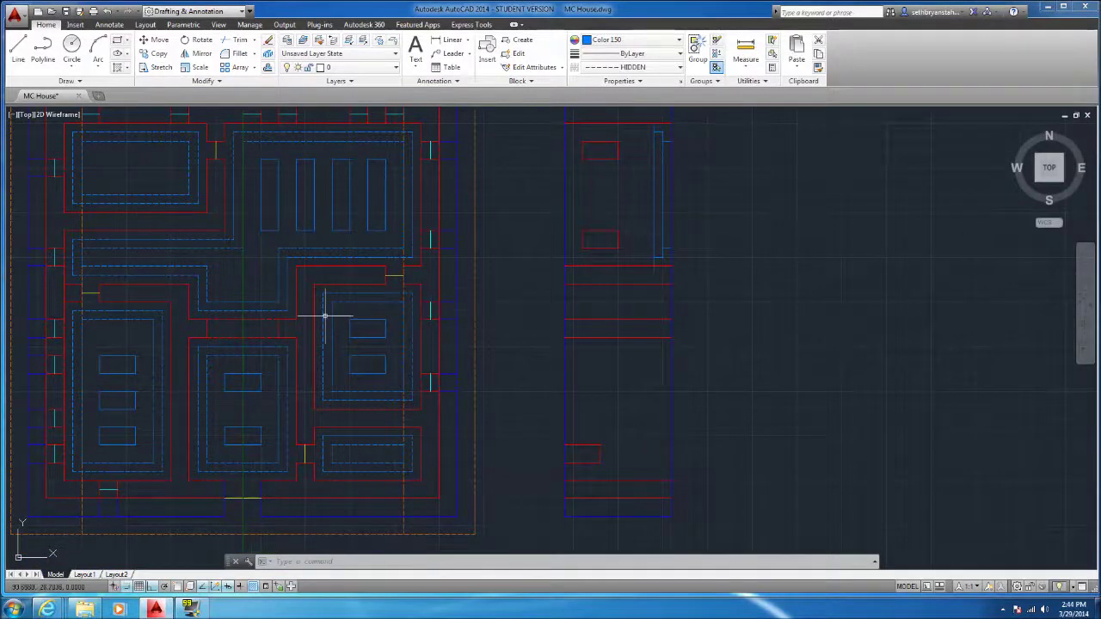
{"action": "left_click", "coordinate": [19, 51]}
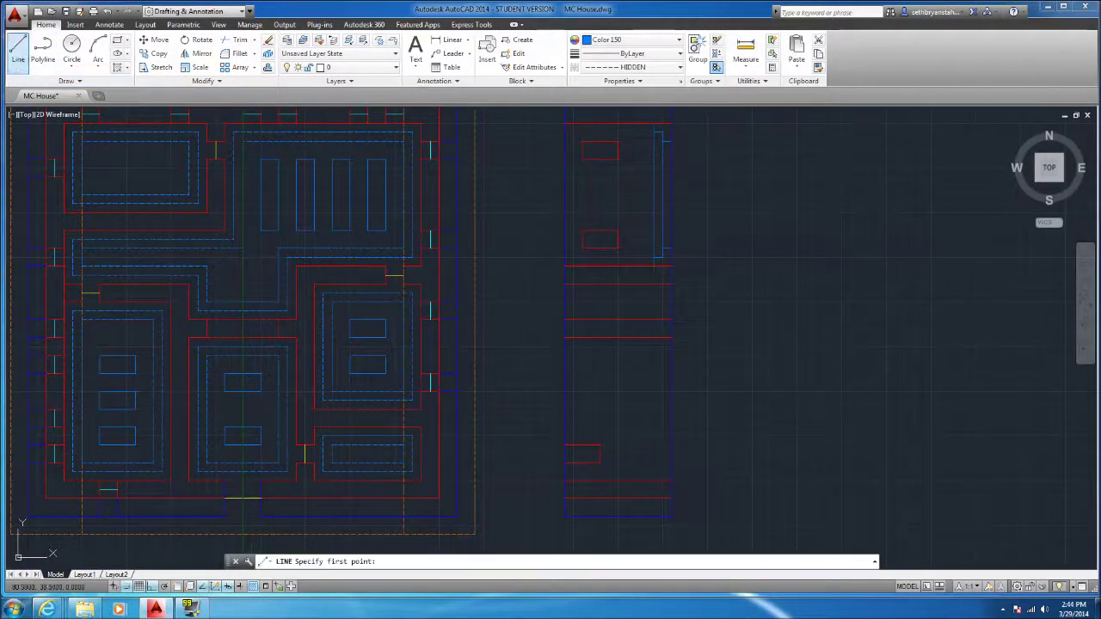
{"action": "left_click", "coordinate": [296, 265]}
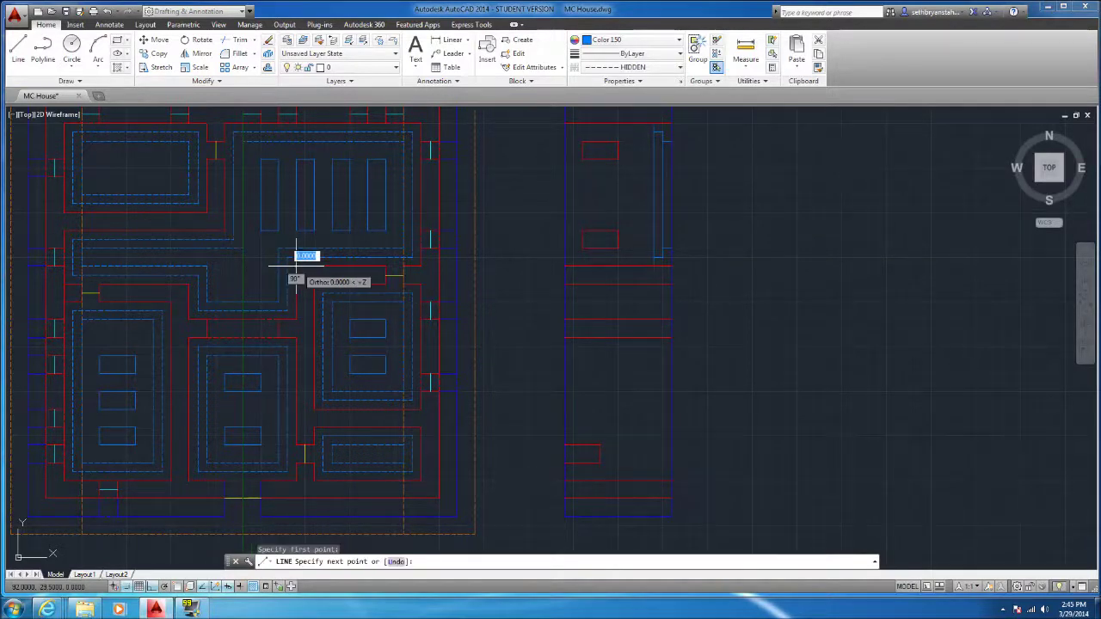
{"action": "key", "text": "Escape"}
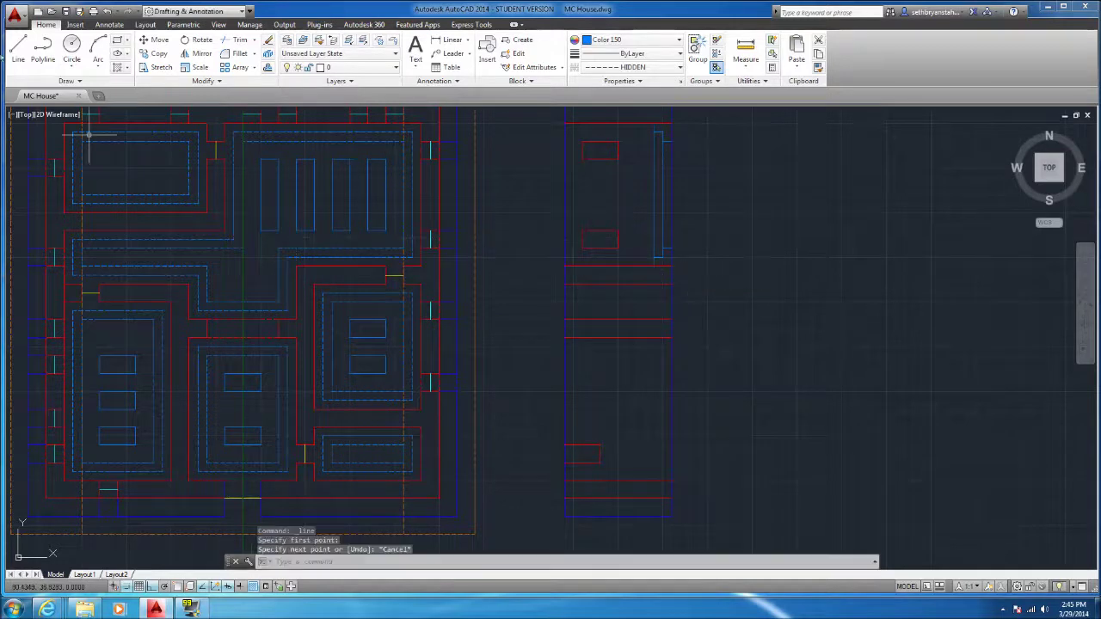
Draw two parallel 1-unit vertical lines across the wall below the upper room, in line with the stepped profile's inner and outer corners
{"action": "left_click", "coordinate": [18, 51]}
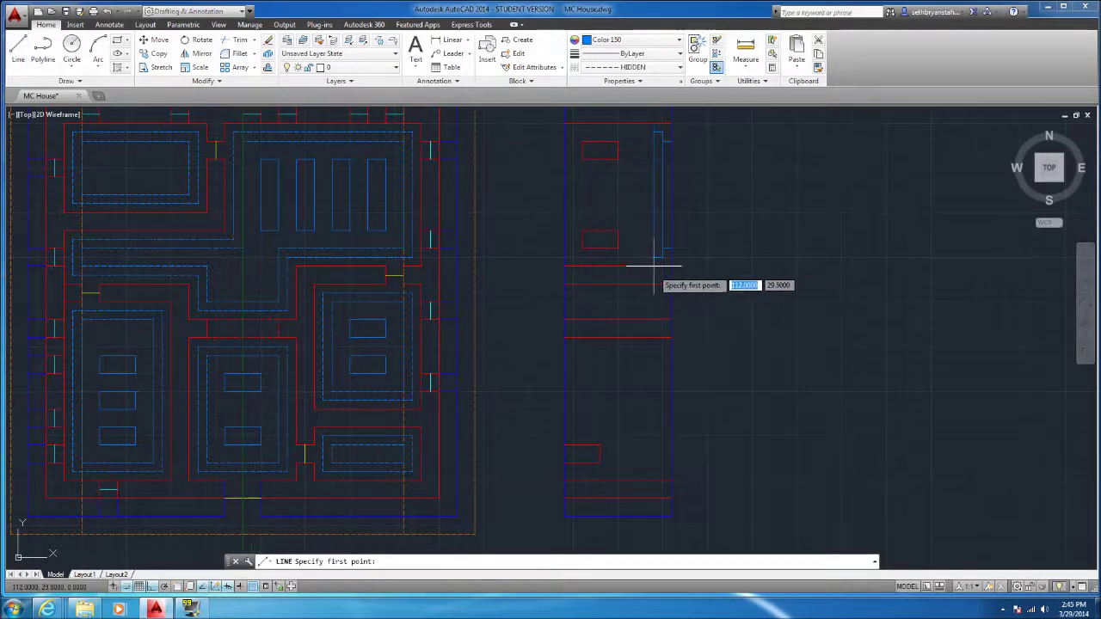
{"action": "left_click", "coordinate": [655, 267]}
{"action": "scroll", "coordinate": [655, 266], "scroll_direction": "up", "scroll_amount": 6}
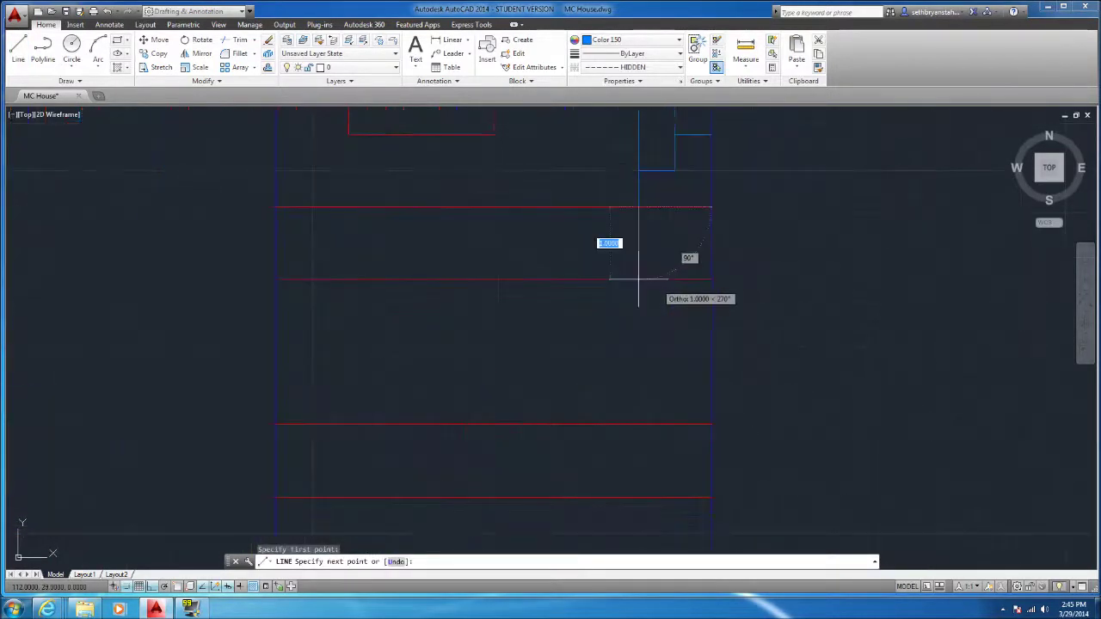
{"action": "key", "text": "Escape"}
{"action": "key", "text": "Return"}
{"action": "left_click", "coordinate": [646, 208]}
{"action": "key", "text": "Escape"}
{"action": "key", "text": "Return"}
{"action": "left_click", "coordinate": [646, 251]}
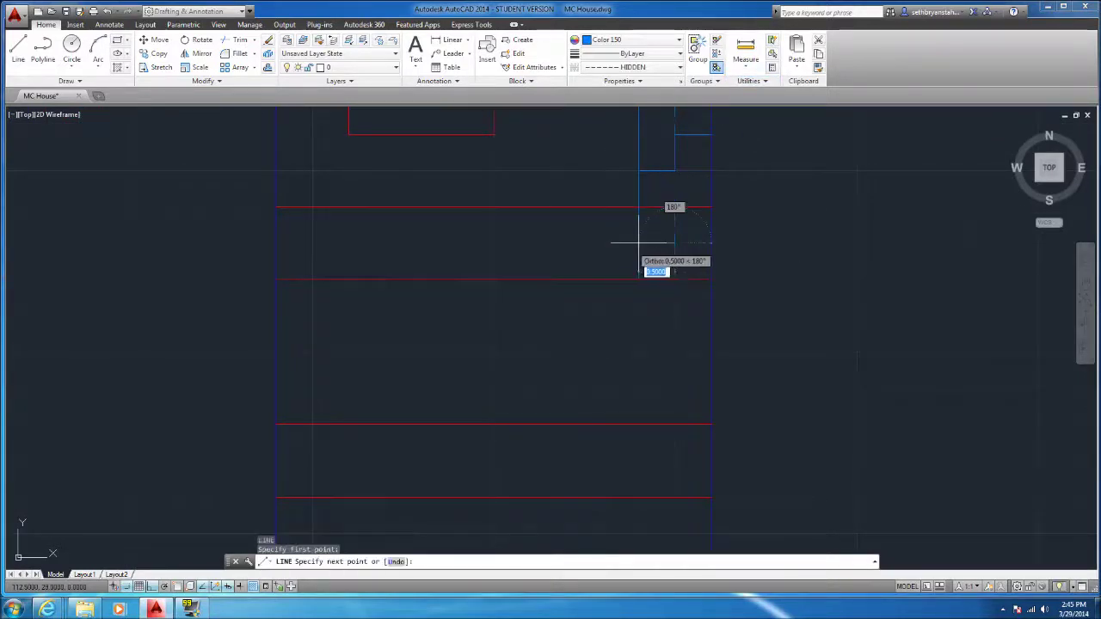
{"action": "key", "text": "Escape"}
{"action": "key", "text": "Escape"}
Change the linetype of the inner vertical line across the wall to Continuous
{"action": "left_click", "coordinate": [645, 250]}
{"action": "left_click", "coordinate": [626, 238]}
{"action": "left_click", "coordinate": [637, 67]}
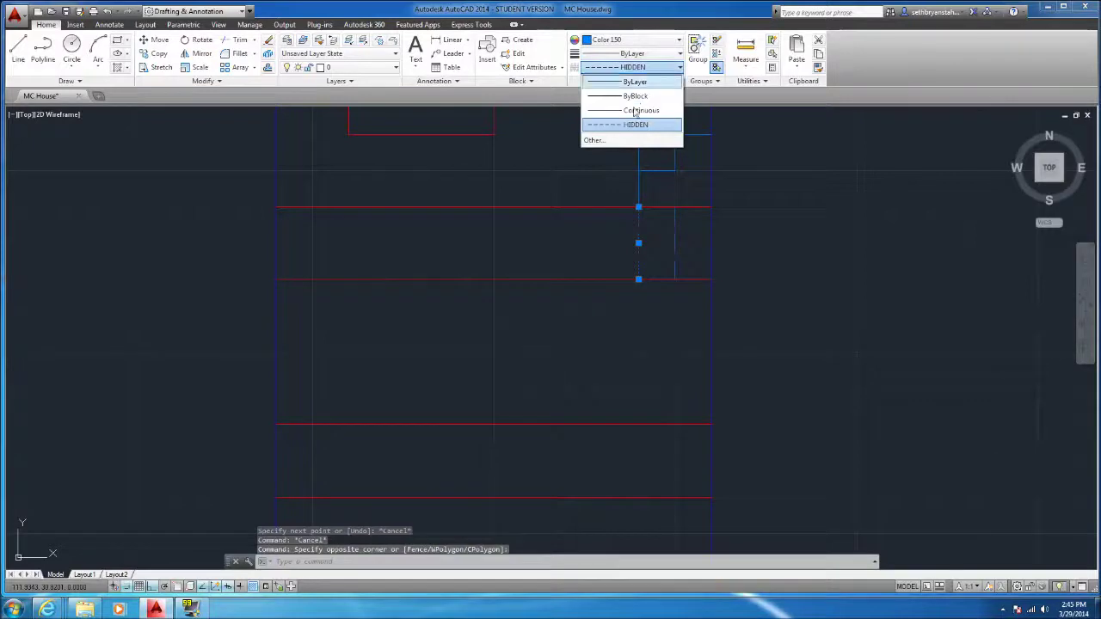
{"action": "left_click", "coordinate": [634, 117]}
{"action": "key", "text": "Escape"}
Set the current linetype to Continuous and draw a stepped profile of 0.5-unit segments from the section's right edge to the hallway's lower wall line
{"action": "scroll", "coordinate": [658, 233], "scroll_direction": "down", "scroll_amount": 5}
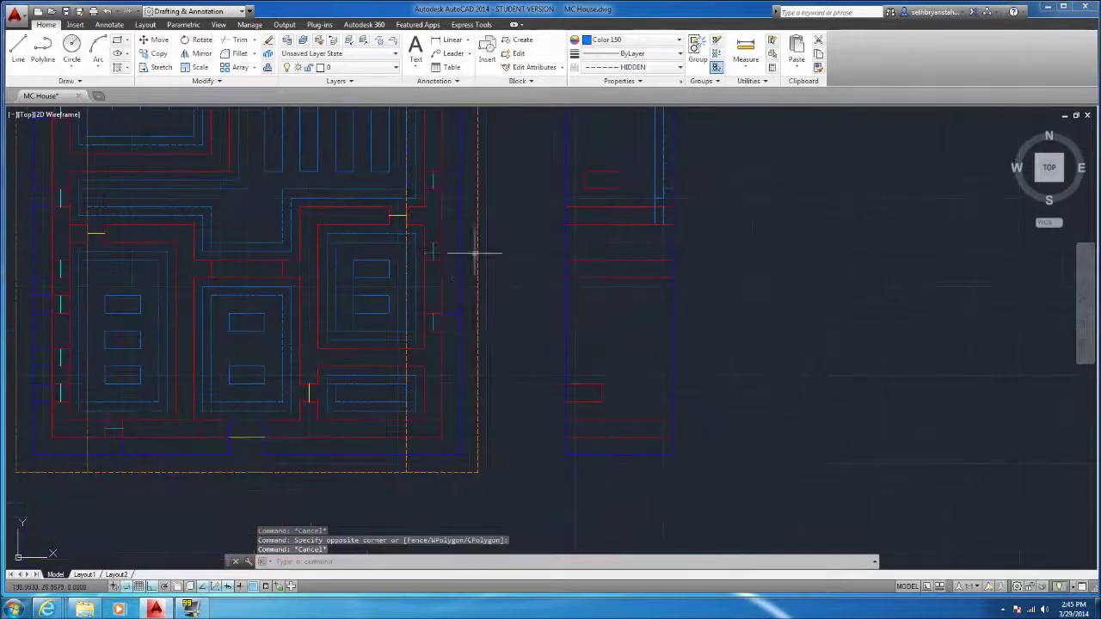
{"action": "left_click", "coordinate": [636, 67]}
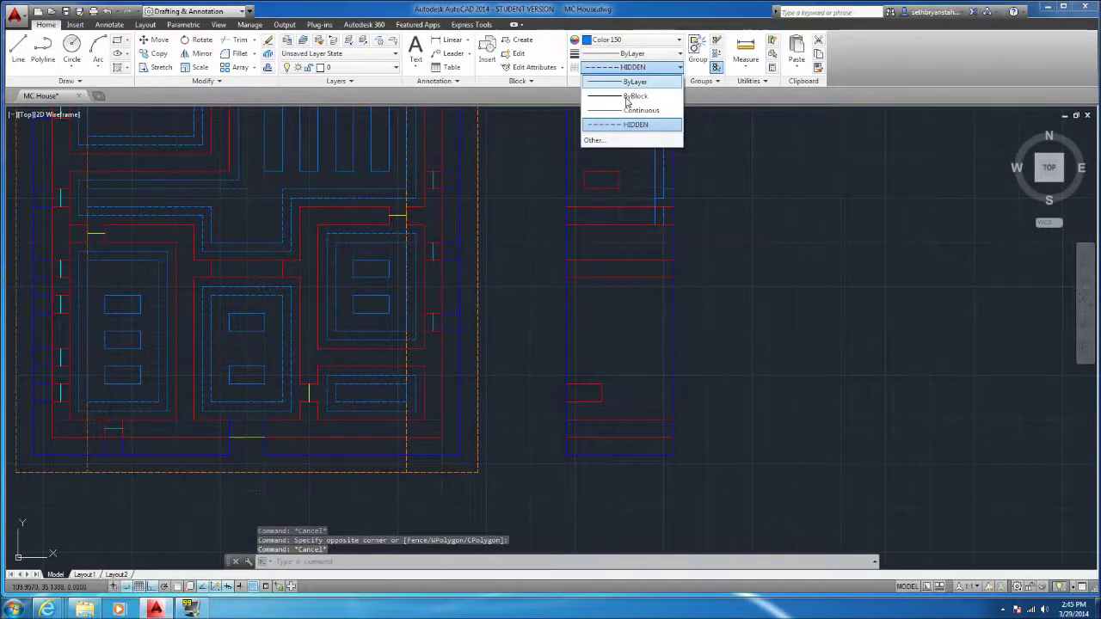
{"action": "left_click", "coordinate": [627, 114]}
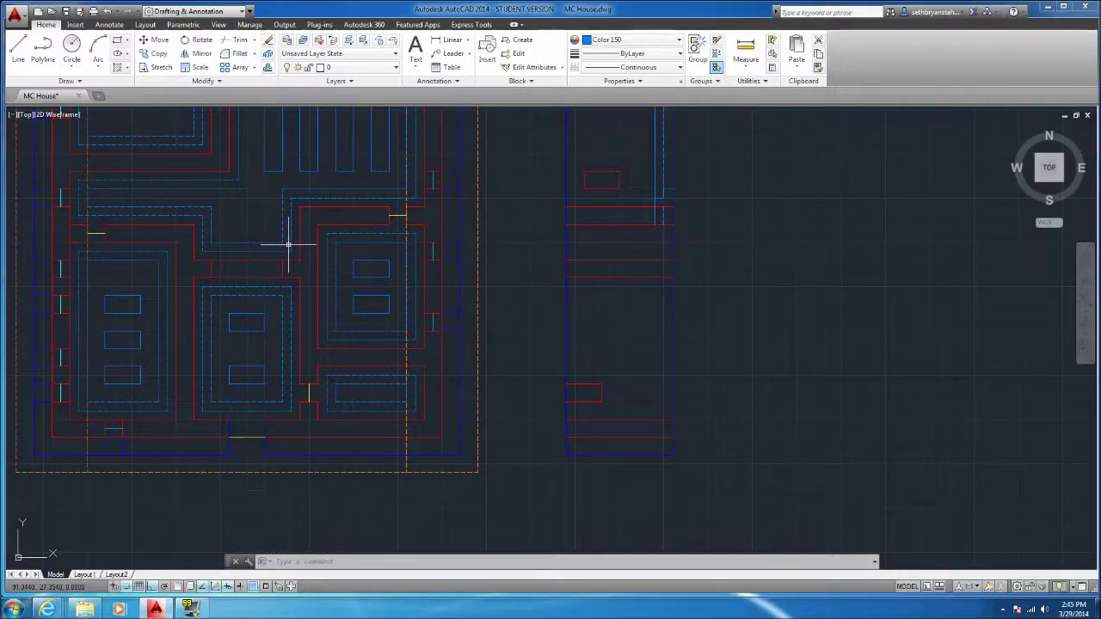
{"action": "type", "text": "l"}
{"action": "key", "text": "Return"}
{"action": "scroll", "coordinate": [629, 255], "scroll_direction": "up", "scroll_amount": 4}
{"action": "left_click", "coordinate": [673, 267]}
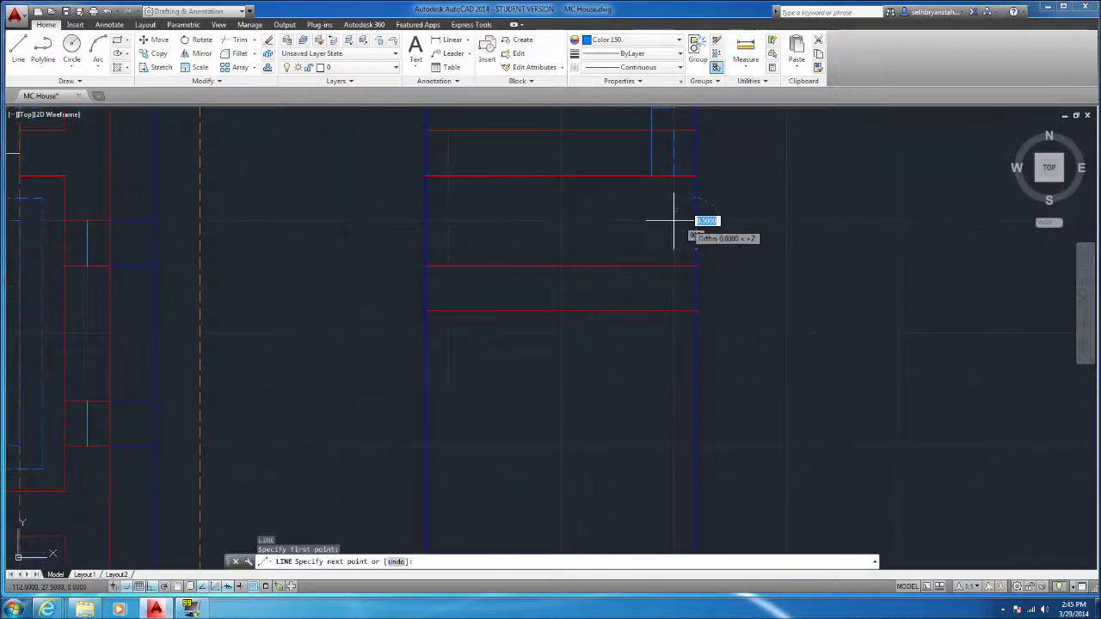
{"action": "left_click", "coordinate": [673, 221]}
{"action": "key", "text": "Return"}
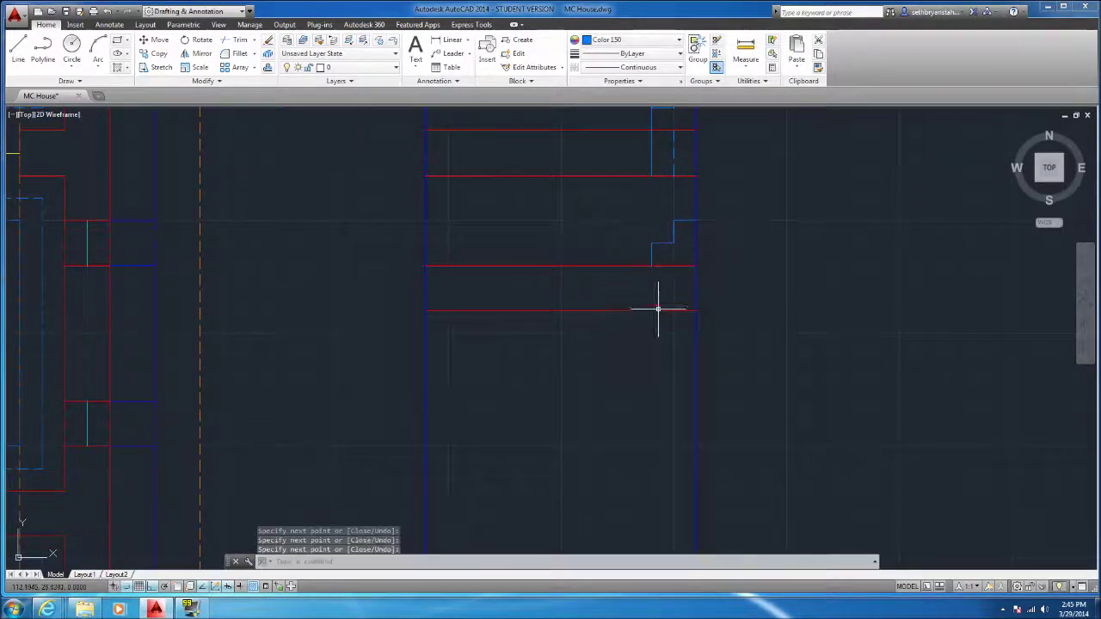
Draw a continuous vertical line from the hallway profile's inner end up to the hallway's upper wall line
{"action": "key", "text": "Return"}
{"action": "left_click", "coordinate": [651, 264]}
{"action": "left_click", "coordinate": [651, 176]}
{"action": "key", "text": "Return"}
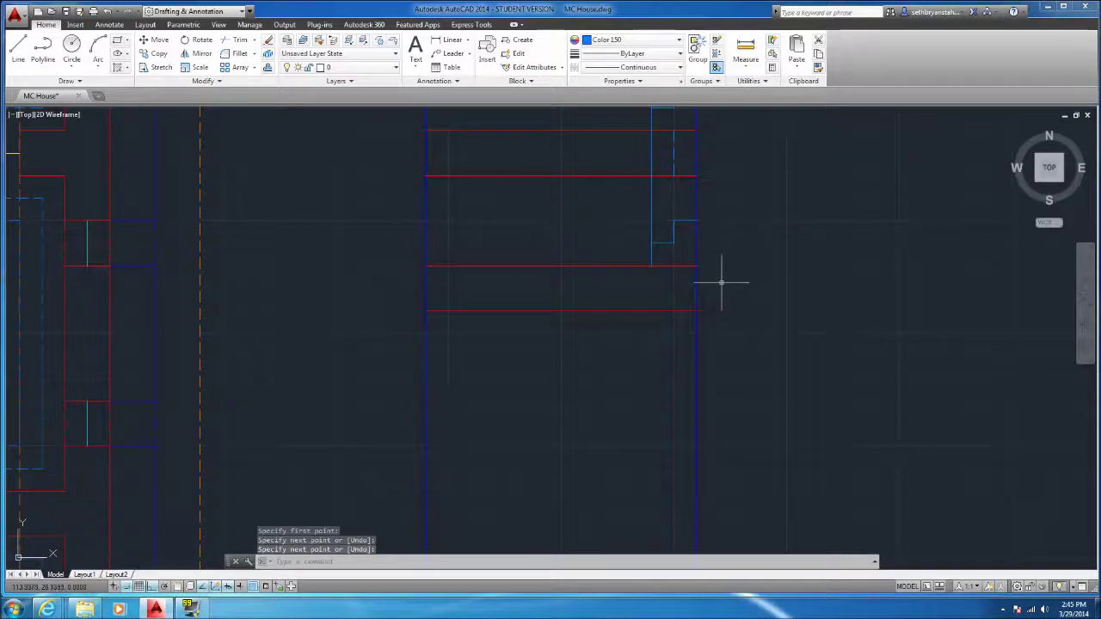
Set the linetype to HIDDEN and draw a vertical line from the hallway's upper wall line to the stepped profile's outer corner
{"action": "left_click", "coordinate": [632, 67]}
{"action": "left_click", "coordinate": [627, 120]}
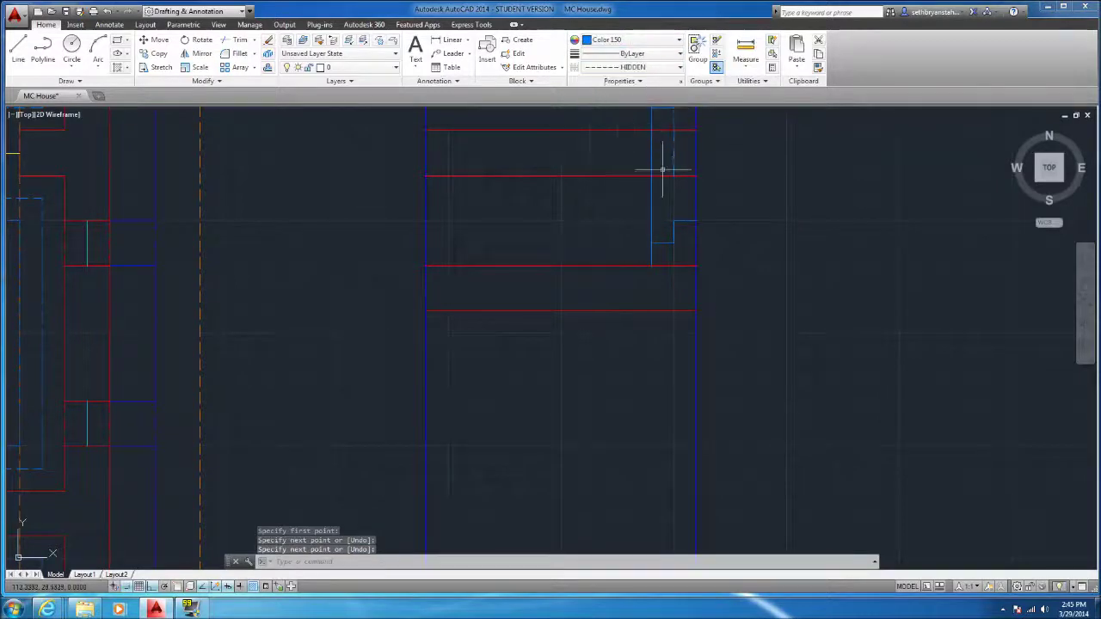
{"action": "key", "text": "Return"}
{"action": "left_click", "coordinate": [662, 222]}
{"action": "key", "text": "Escape"}
Set the linetype to Continuous and draw a 0.5-unit stepped profile at the lower room's upper end, from the section's right edge to the wall line
{"action": "scroll", "coordinate": [688, 201], "scroll_direction": "down", "scroll_amount": 3}
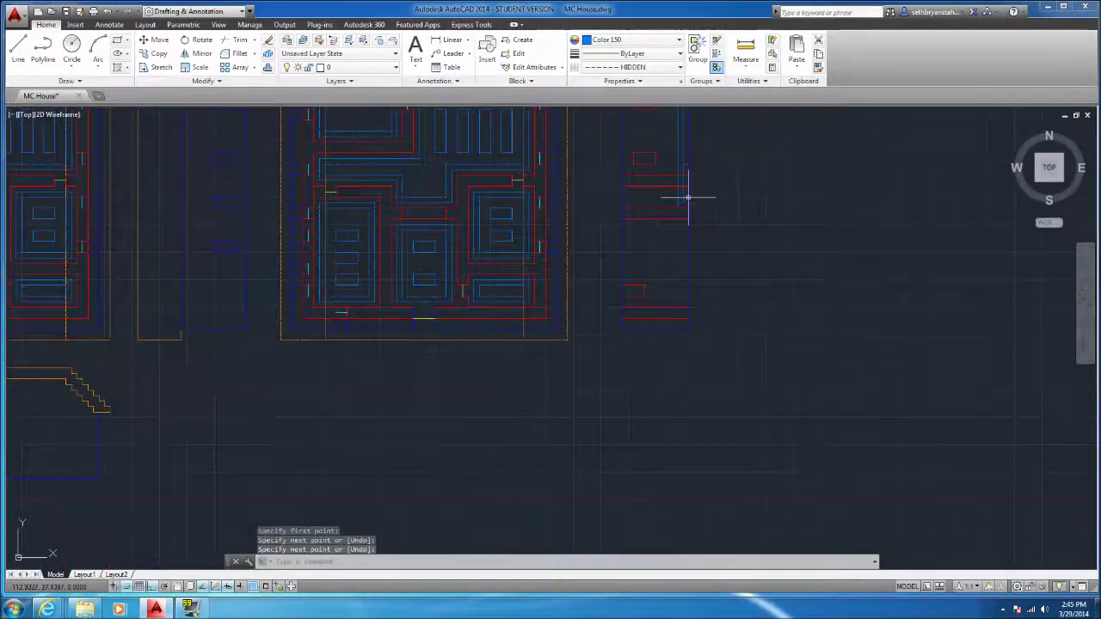
{"action": "scroll", "coordinate": [680, 268], "scroll_direction": "up", "scroll_amount": 2}
{"action": "scroll", "coordinate": [637, 258], "scroll_direction": "up", "scroll_amount": 2}
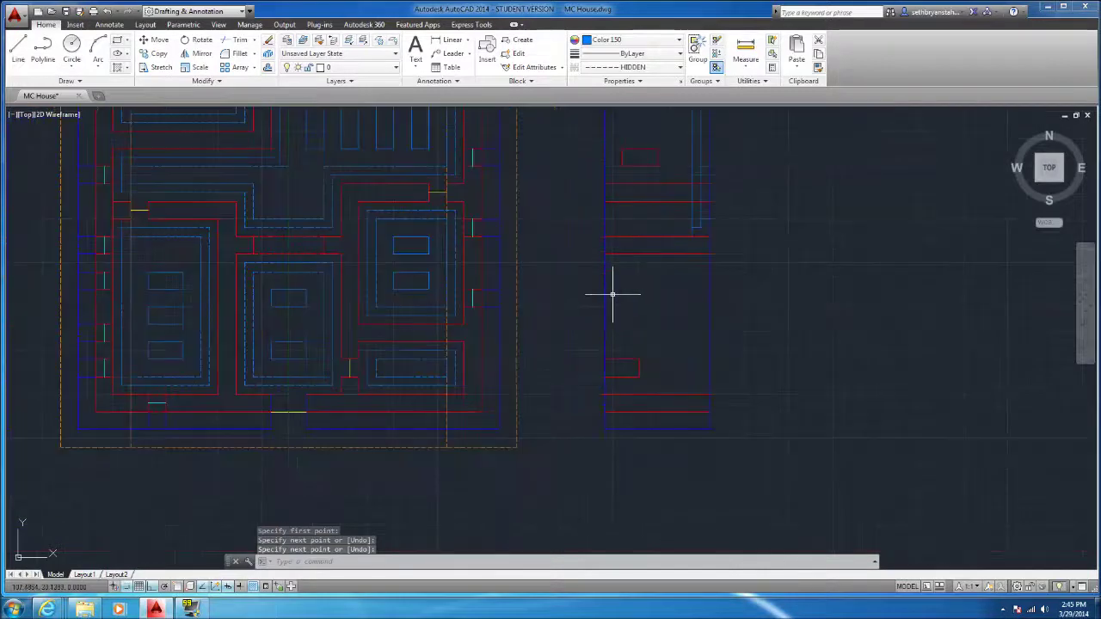
{"action": "left_click", "coordinate": [620, 40]}
{"action": "left_click", "coordinate": [619, 48]}
{"action": "left_click", "coordinate": [632, 67]}
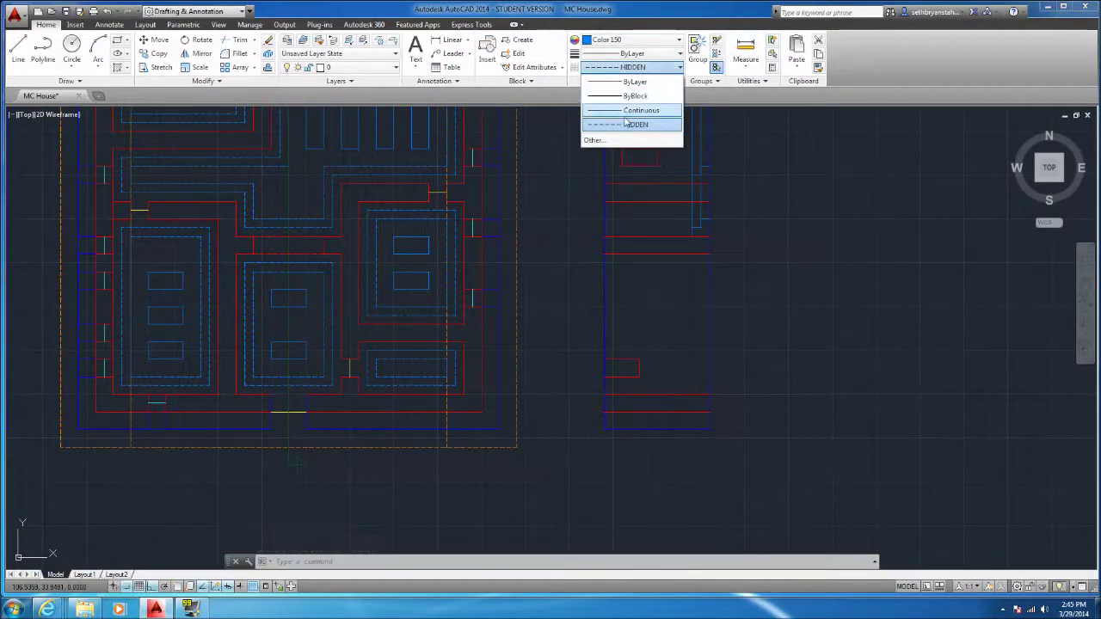
{"action": "left_click", "coordinate": [632, 112]}
{"action": "left_click", "coordinate": [18, 52]}
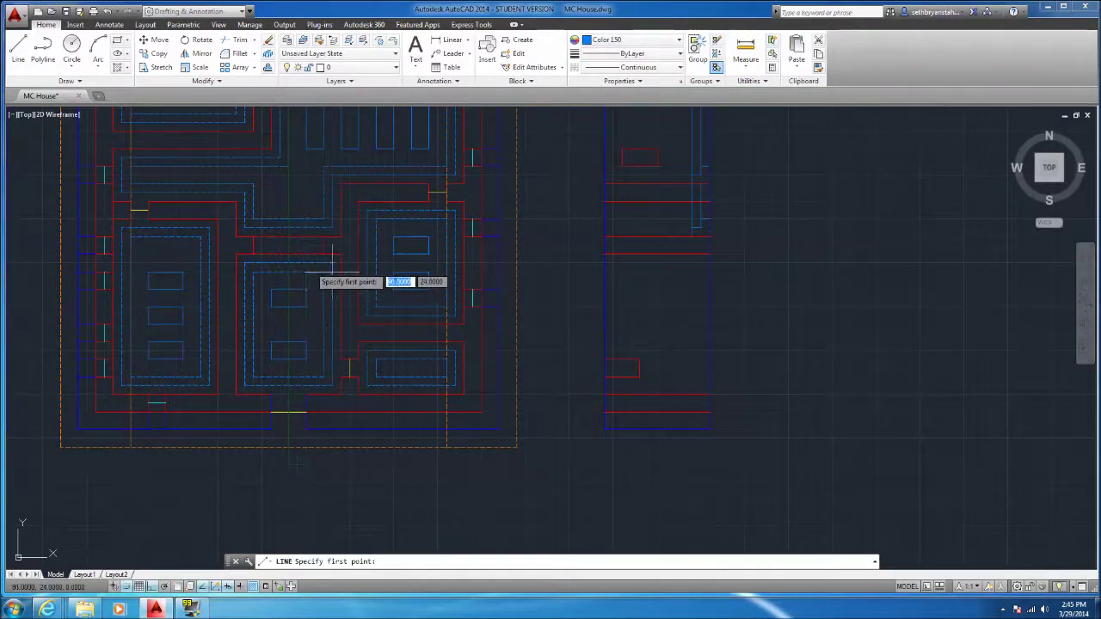
{"action": "scroll", "coordinate": [702, 264], "scroll_direction": "up", "scroll_amount": 1}
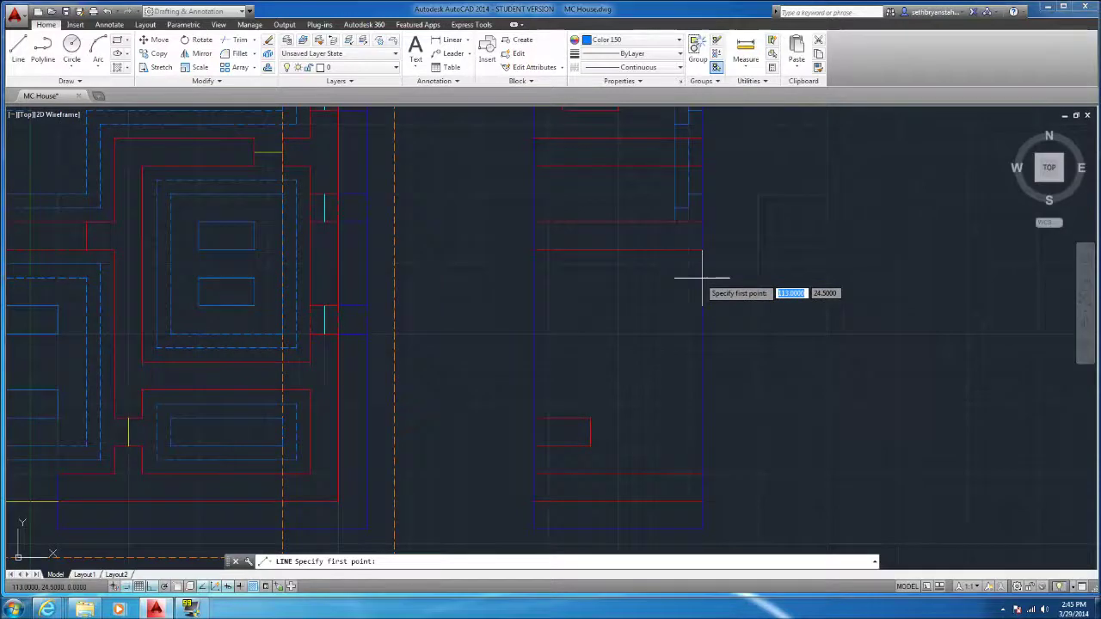
{"action": "left_click", "coordinate": [702, 277]}
{"action": "scroll", "coordinate": [684, 265], "scroll_direction": "up", "scroll_amount": 2}
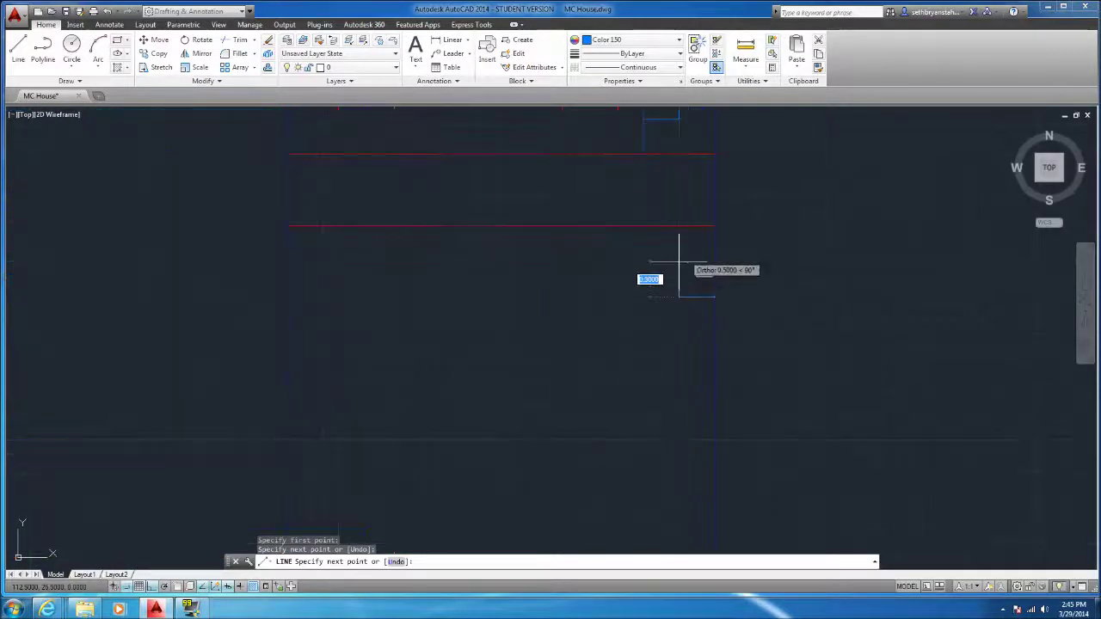
{"action": "left_click", "coordinate": [678, 262]}
{"action": "left_click", "coordinate": [646, 221]}
{"action": "scroll", "coordinate": [651, 209], "scroll_direction": "down", "scroll_amount": 2}
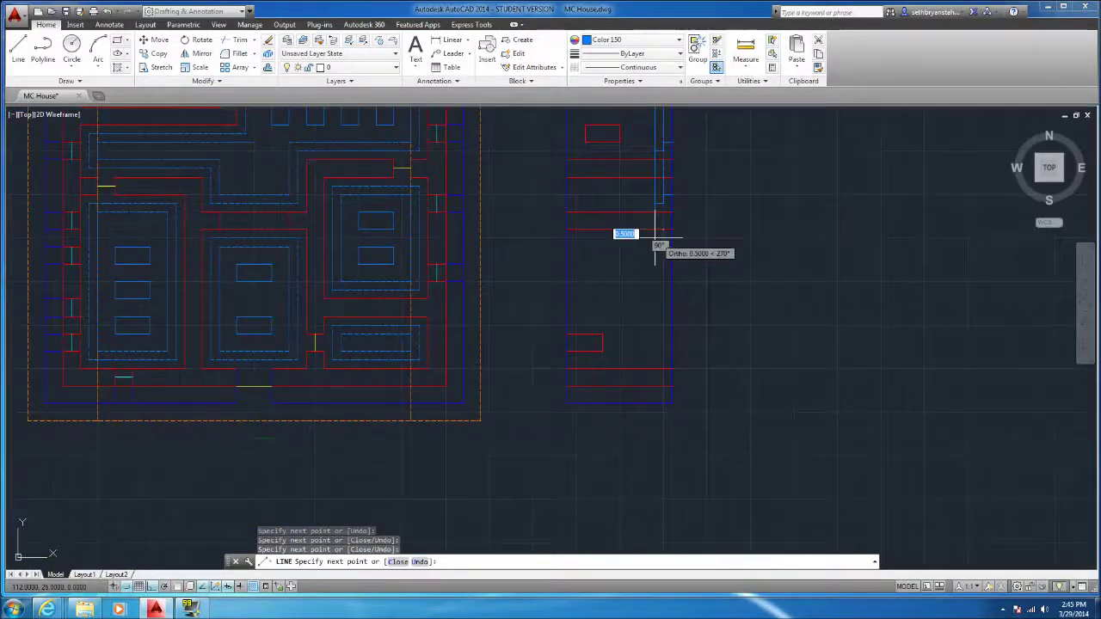
{"action": "key", "text": "Return"}
Draw a mirrored 0.5-unit stepped profile at the lower room's bottom end, from the section's right edge to the wall line
{"action": "scroll", "coordinate": [654, 331], "scroll_direction": "up", "scroll_amount": 2}
{"action": "key", "text": "Return"}
{"action": "left_click", "coordinate": [686, 352]}
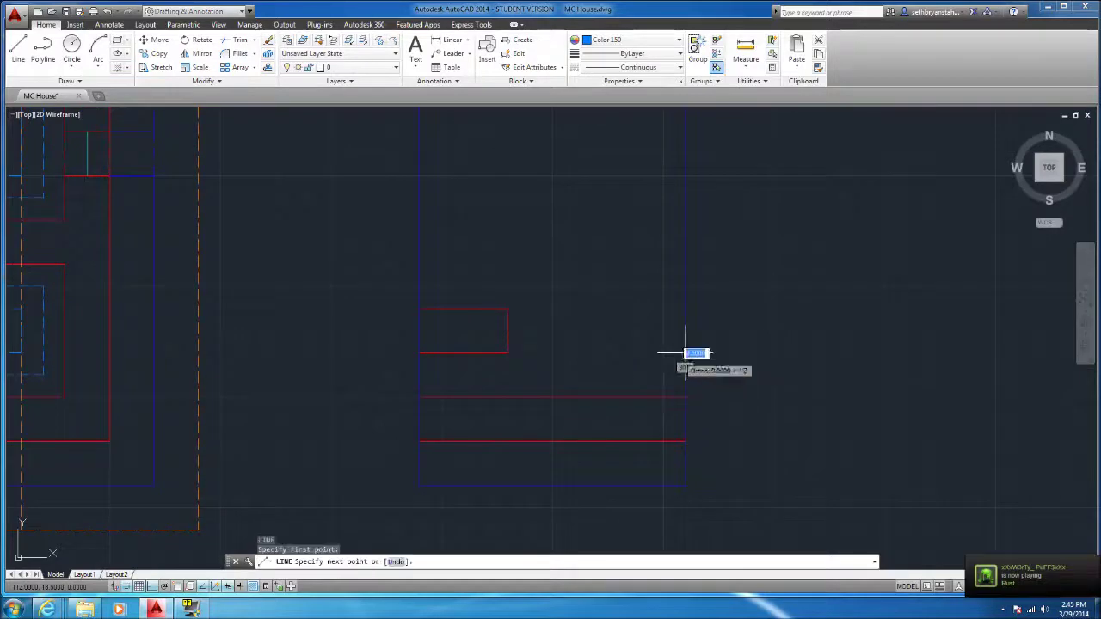
{"action": "left_click", "coordinate": [663, 352]}
{"action": "left_click", "coordinate": [641, 353]}
{"action": "key", "text": "Return"}
Draw a continuous vertical line joining the inner ends of the lower room's two stepped profiles
{"action": "key", "text": "Return"}
{"action": "left_click", "coordinate": [641, 375]}
{"action": "scroll", "coordinate": [644, 370], "scroll_direction": "down", "scroll_amount": 2}
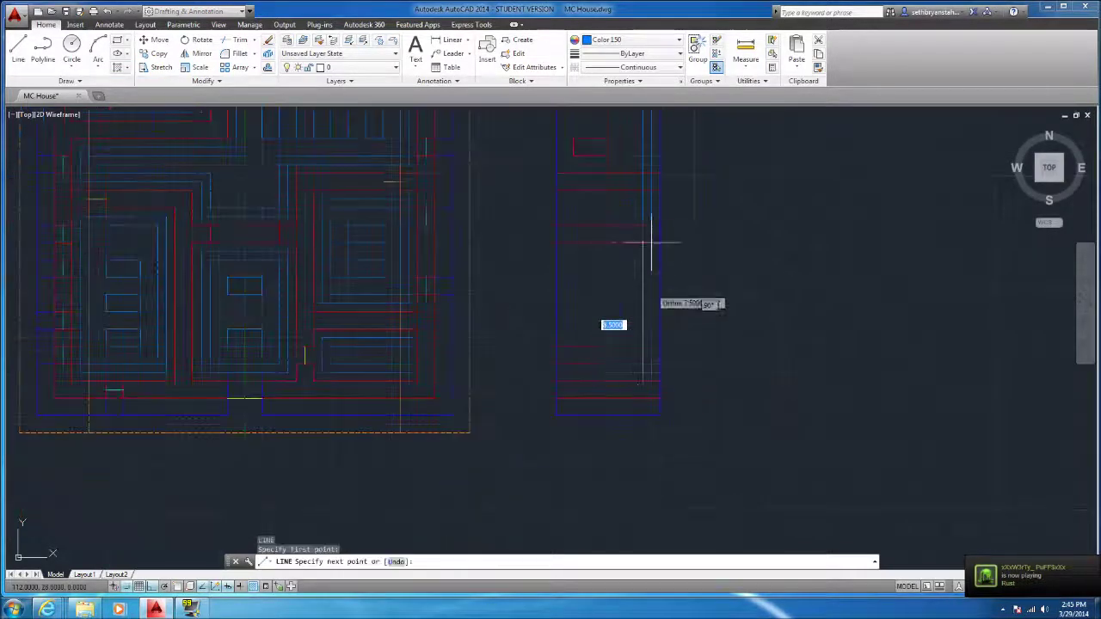
{"action": "left_click", "coordinate": [644, 246]}
{"action": "key", "text": "Return"}
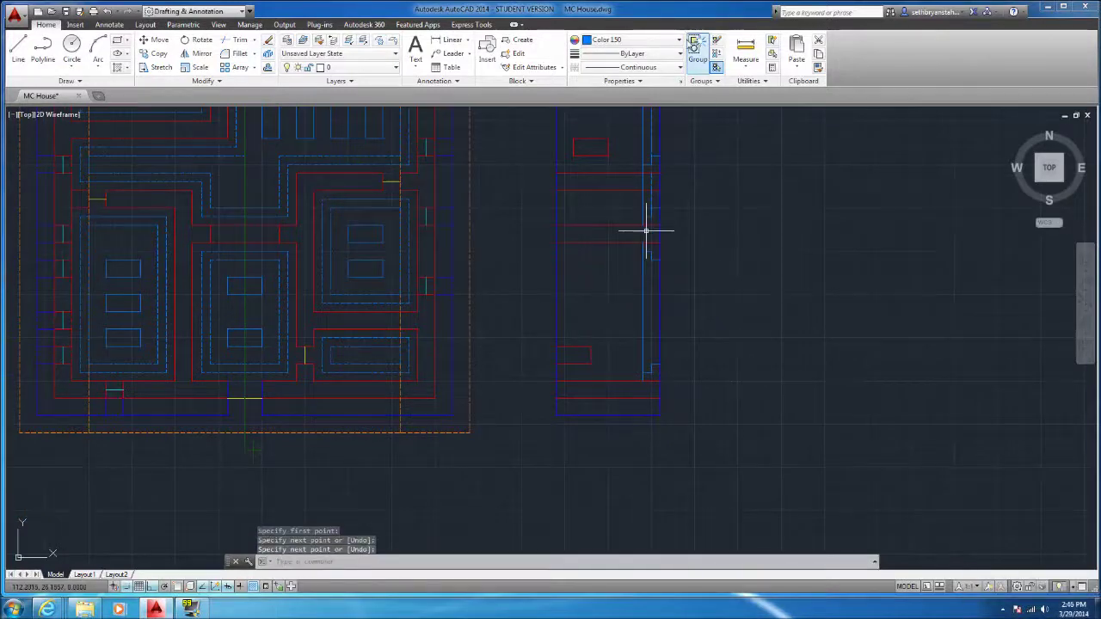
Set the linetype to HIDDEN and draw a 6-unit vertical line between the outer corners of the lower room's stepped profiles
{"action": "left_click", "coordinate": [632, 67]}
{"action": "left_click", "coordinate": [632, 124]}
{"action": "scroll", "coordinate": [651, 337], "scroll_direction": "up", "scroll_amount": 2}
{"action": "key", "text": "Return"}
{"action": "left_click", "coordinate": [659, 348]}
{"action": "scroll", "coordinate": [658, 310], "scroll_direction": "down", "scroll_amount": 2}
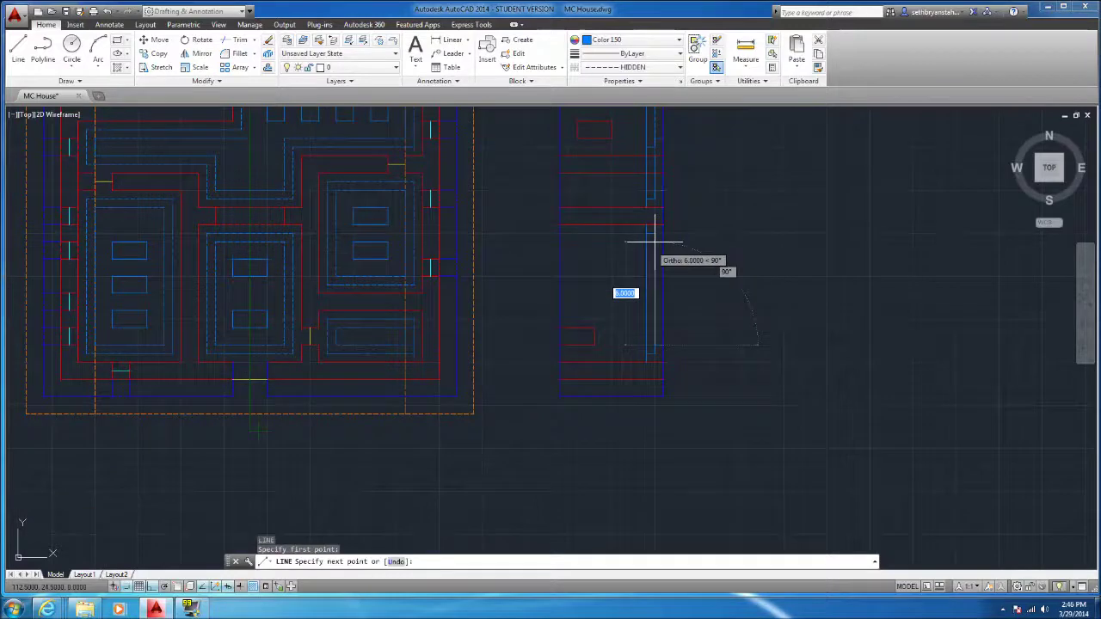
{"action": "scroll", "coordinate": [655, 243], "scroll_direction": "down", "scroll_amount": 4}
{"action": "key", "text": "Escape"}
Project the top and bottom edges of the upper room's rightmost tall rectangle horizontally from the plan to the section's right edge
{"action": "scroll", "coordinate": [633, 306], "scroll_direction": "up", "scroll_amount": 2}
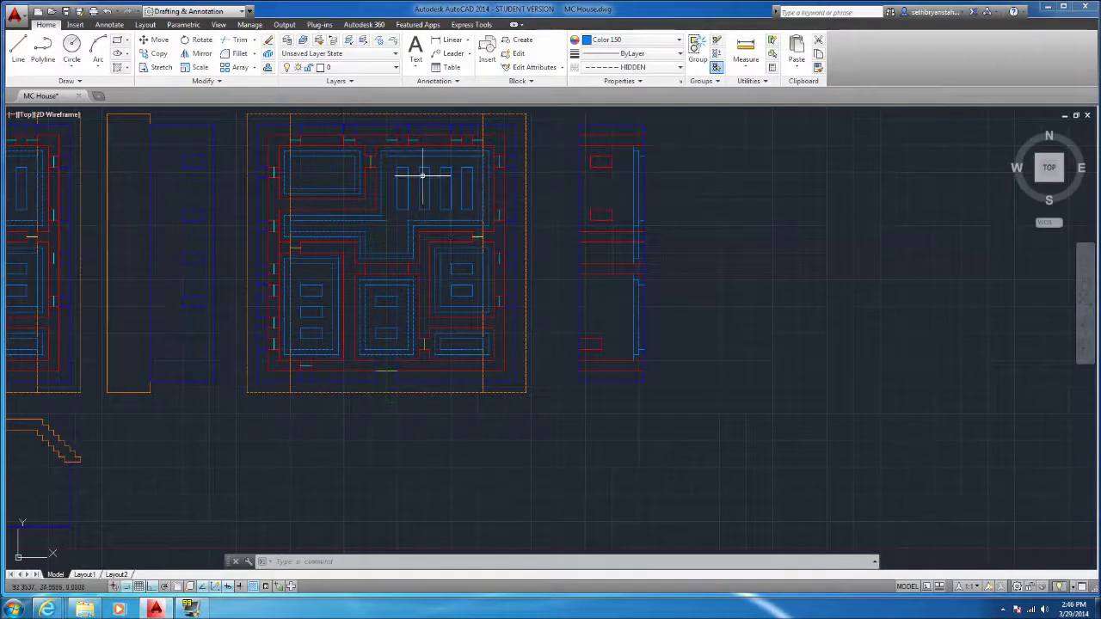
{"action": "scroll", "coordinate": [671, 173], "scroll_direction": "up", "scroll_amount": 5}
{"action": "scroll", "coordinate": [663, 172], "scroll_direction": "down", "scroll_amount": 3}
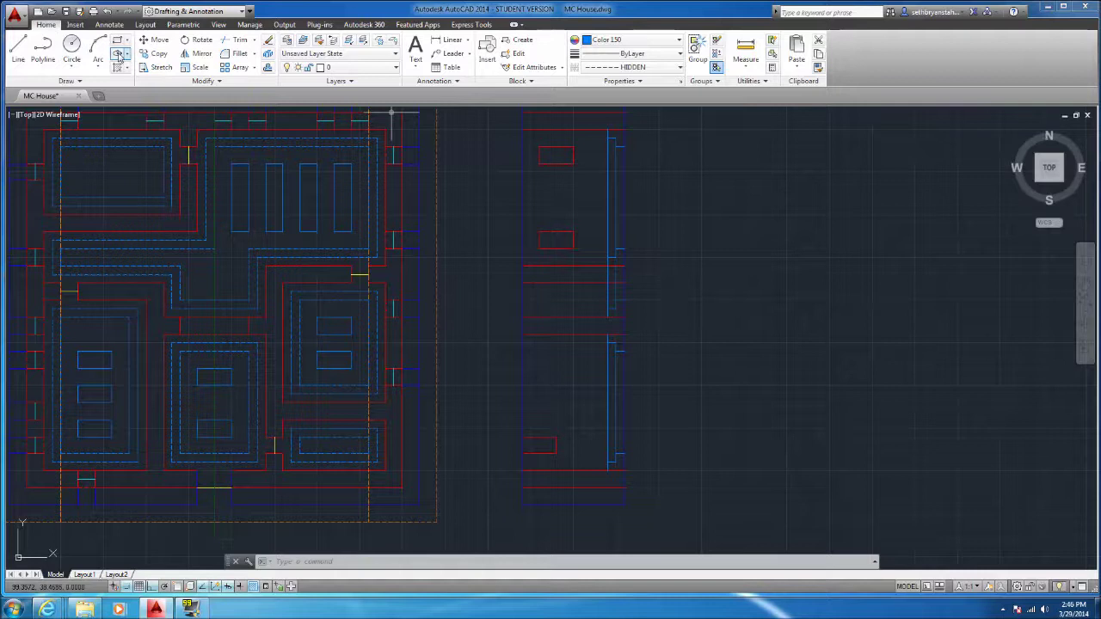
{"action": "left_click", "coordinate": [18, 49]}
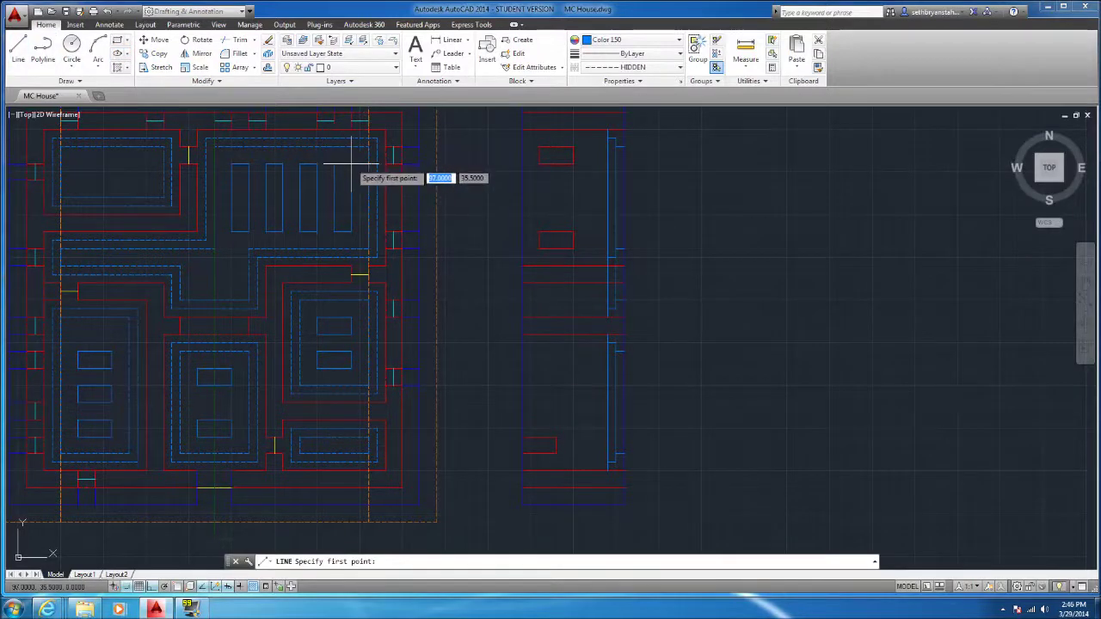
{"action": "left_click", "coordinate": [622, 164]}
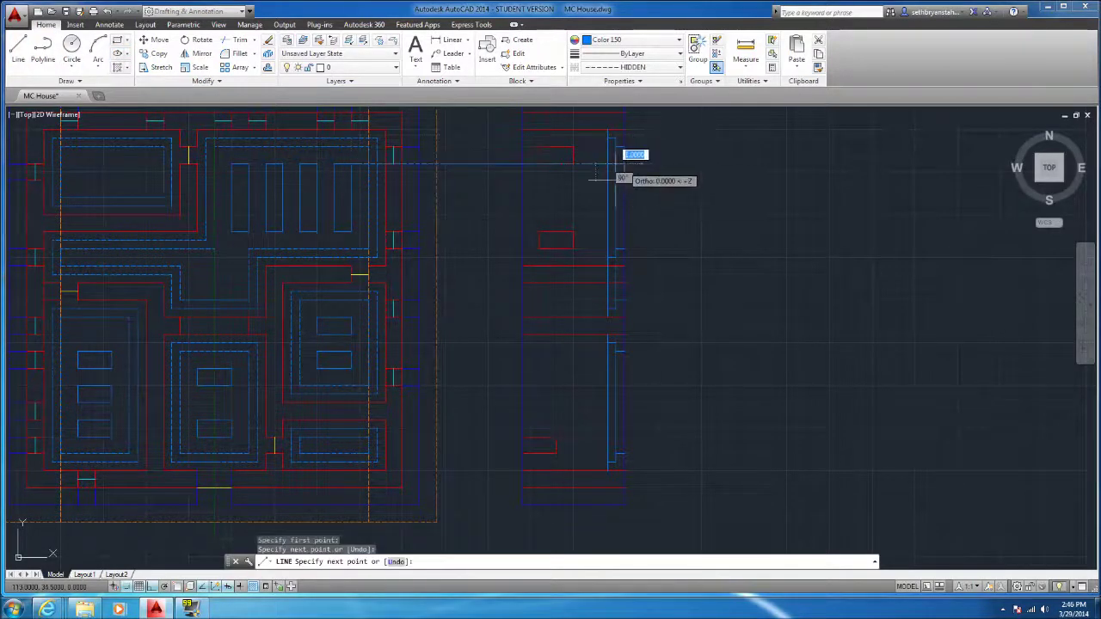
{"action": "key", "text": "Escape"}
{"action": "key", "text": "Return"}
{"action": "left_click", "coordinate": [352, 230]}
{"action": "left_click", "coordinate": [625, 230]}
{"action": "key", "text": "Escape"}
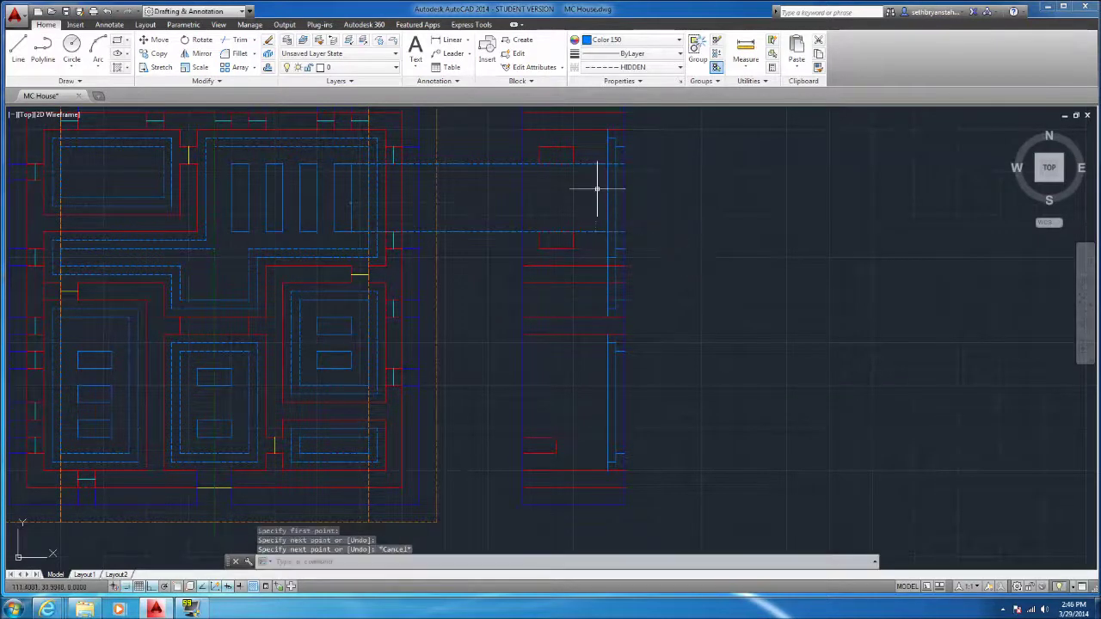
Trim both projection lines back to the upper room's inner vertical line, keeping only the parts toward the section's right edge
{"action": "left_click", "coordinate": [607, 218]}
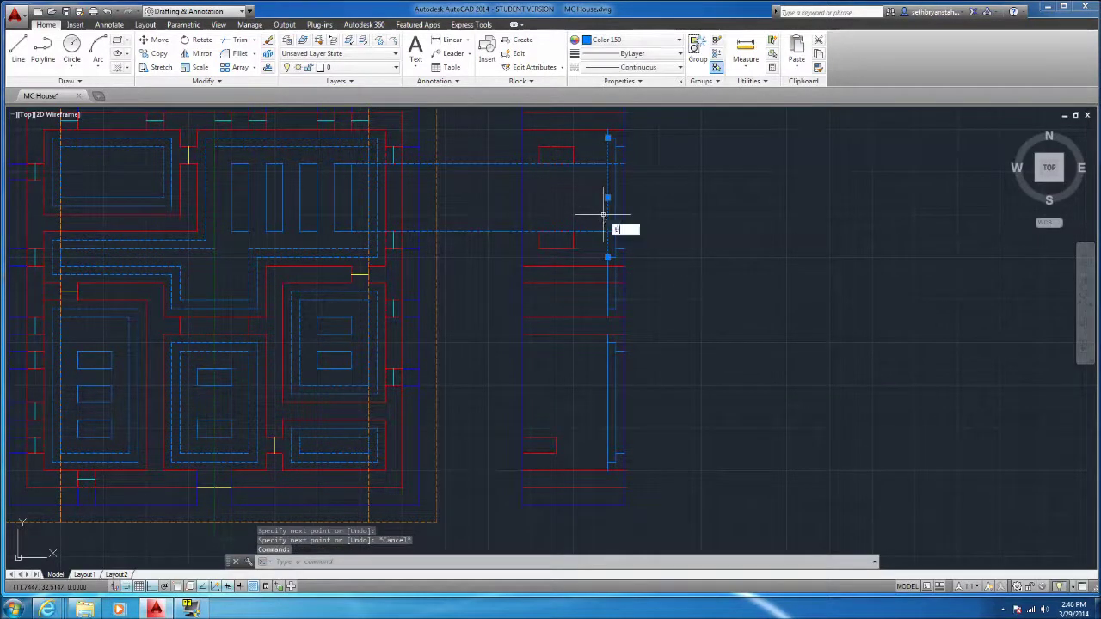
{"action": "key", "text": "Return"}
{"action": "left_click", "coordinate": [600, 241]}
{"action": "left_click", "coordinate": [589, 150]}
{"action": "key", "text": "Escape"}
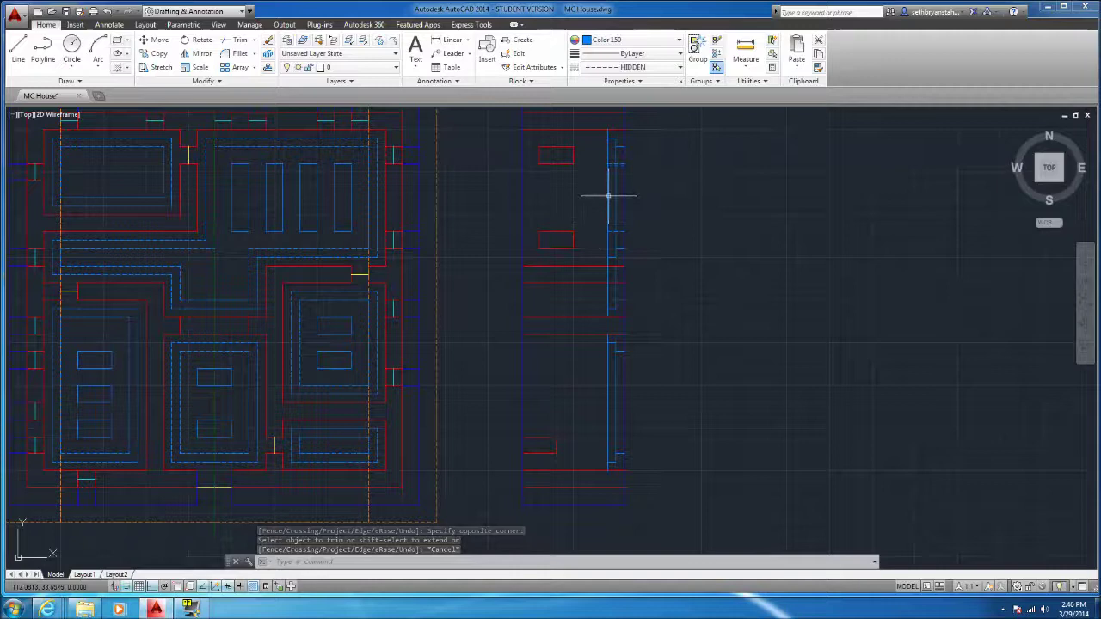
Draw a HIDDEN-linetype outline extending 1 unit beyond the section's outer edge between the upper room's two projection lines
{"action": "scroll", "coordinate": [614, 151], "scroll_direction": "up", "scroll_amount": 2}
{"action": "left_click", "coordinate": [620, 169]}
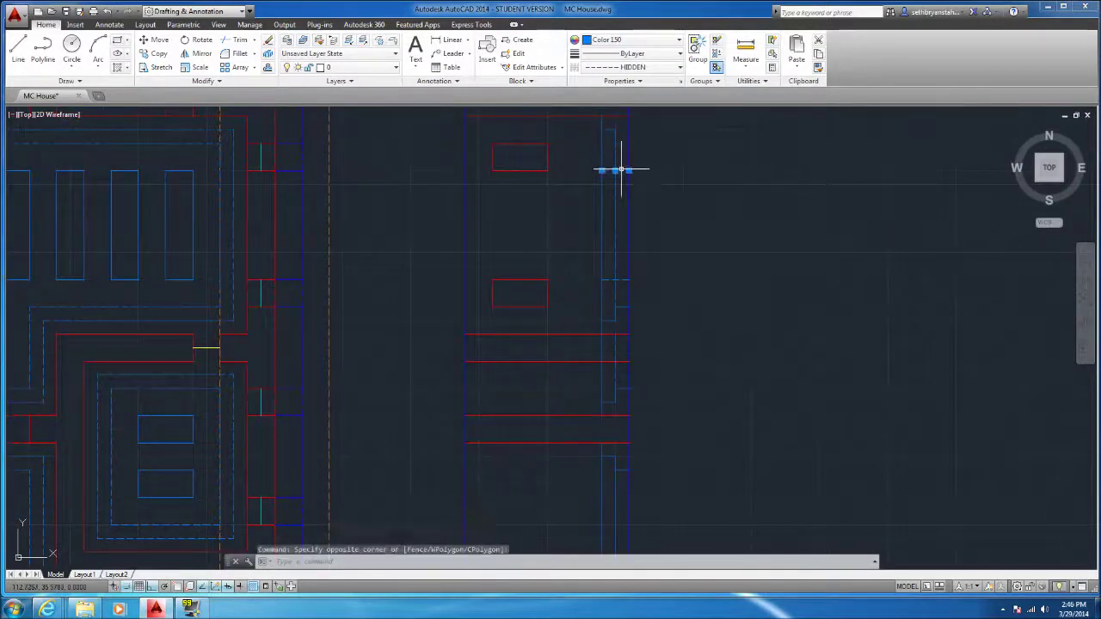
{"action": "key", "text": "Escape"}
{"action": "key", "text": "l"}
{"action": "key", "text": "Return"}
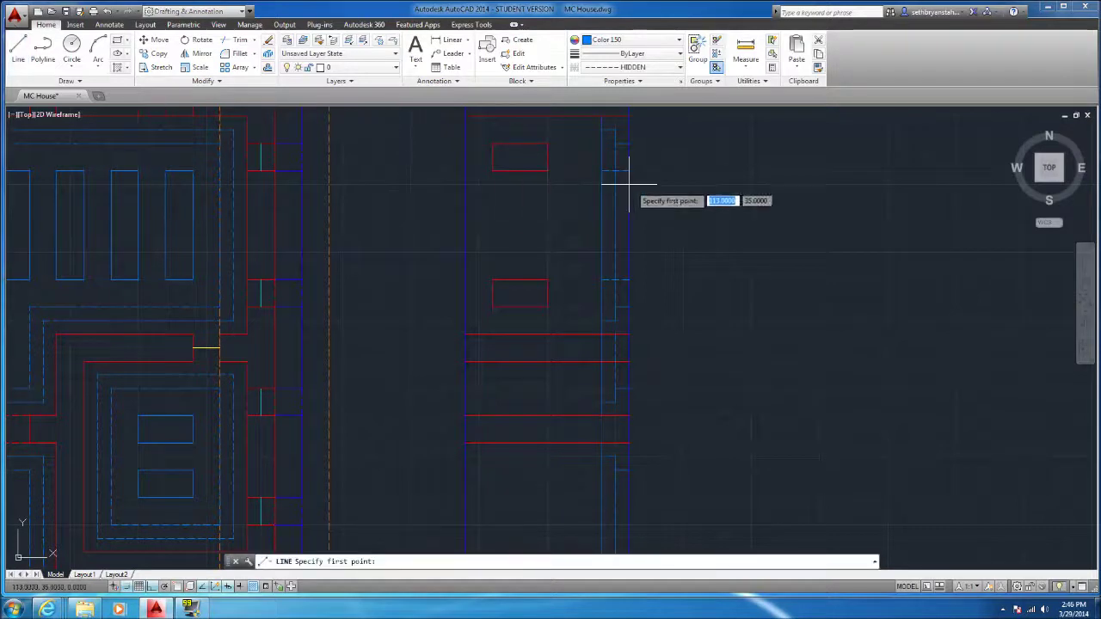
{"action": "left_click", "coordinate": [629, 170]}
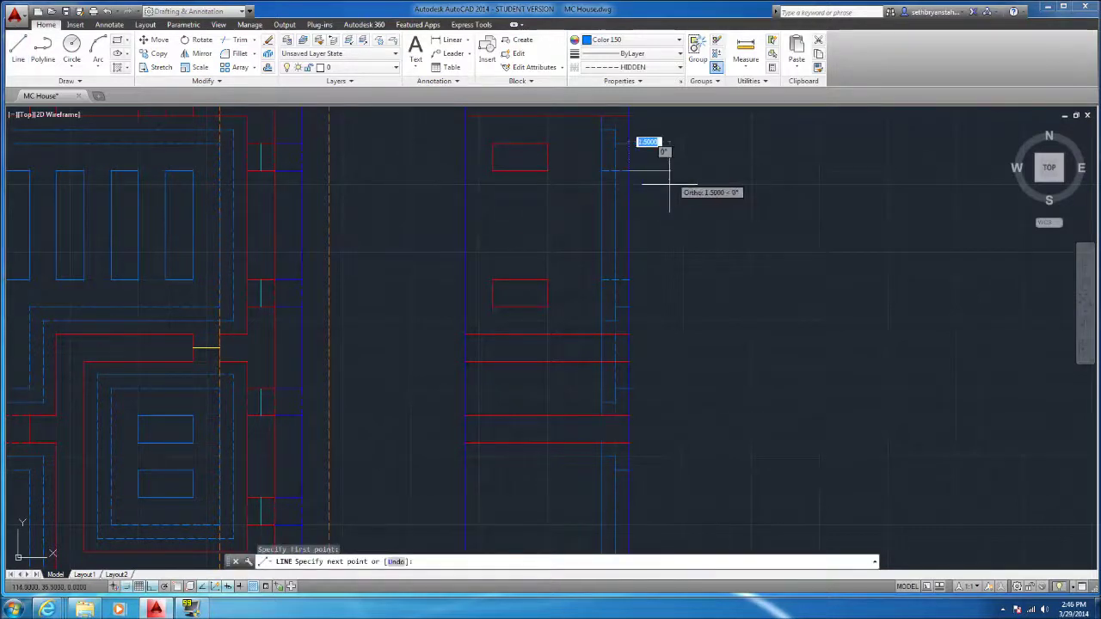
{"action": "left_click", "coordinate": [653, 67]}
{"action": "left_click", "coordinate": [637, 125]}
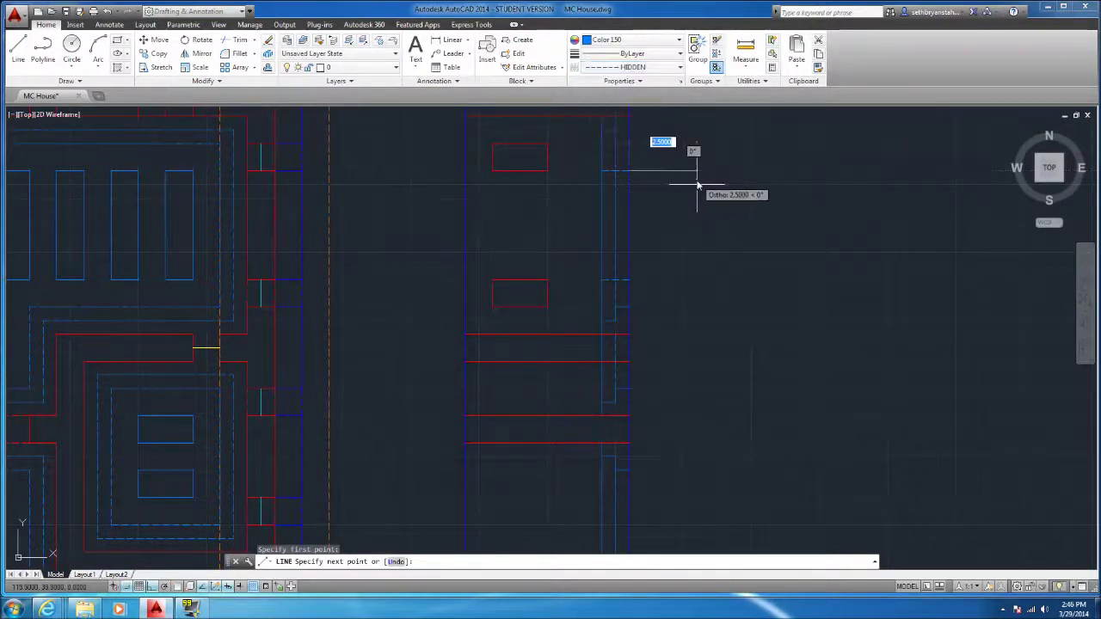
{"action": "left_click", "coordinate": [655, 171]}
{"action": "left_click", "coordinate": [655, 278]}
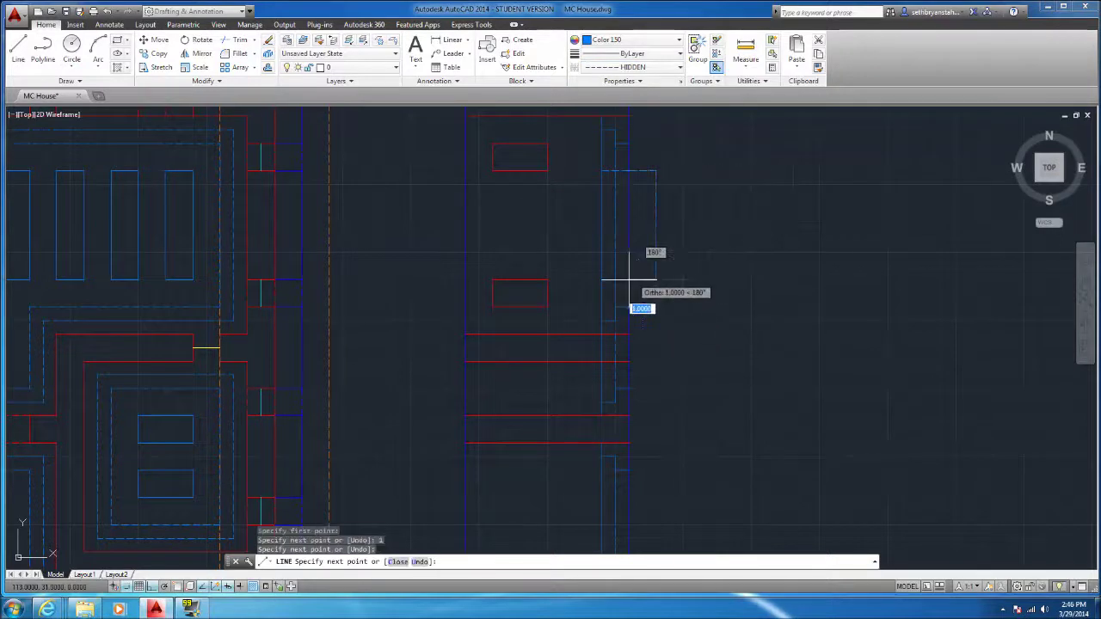
{"action": "key", "text": "Escape"}
Erase the lower projection line between the upper room's inner vertical line and the section's outer edge
{"action": "left_click", "coordinate": [615, 258]}
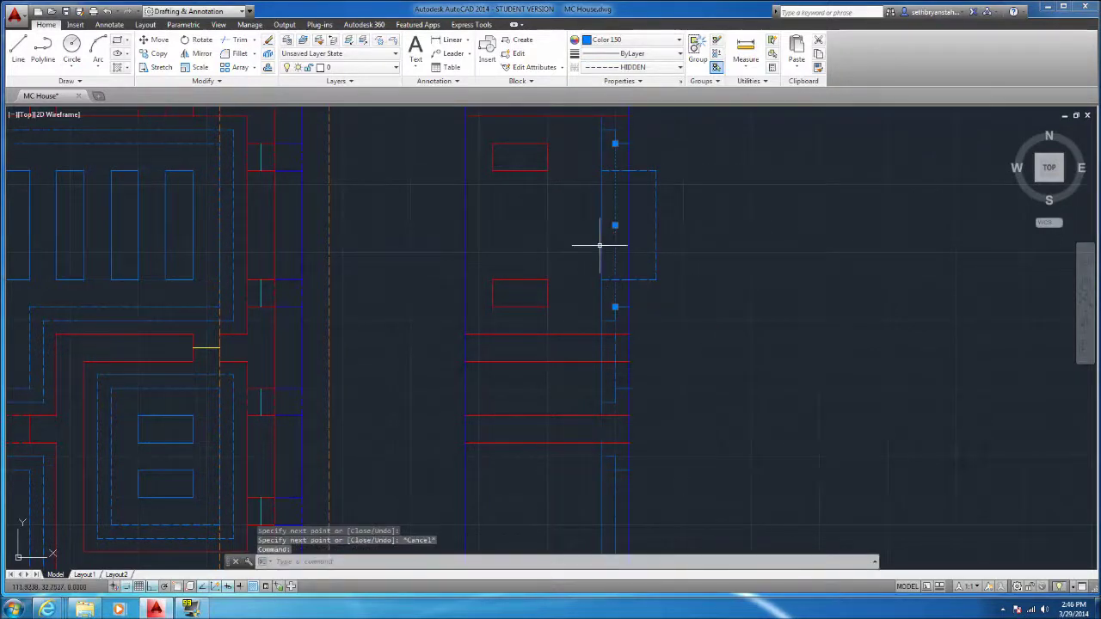
{"action": "key", "text": "Escape"}
{"action": "left_click", "coordinate": [612, 282]}
{"action": "key", "text": "Delete"}
{"action": "scroll", "coordinate": [581, 284], "scroll_direction": "down", "scroll_amount": 2}
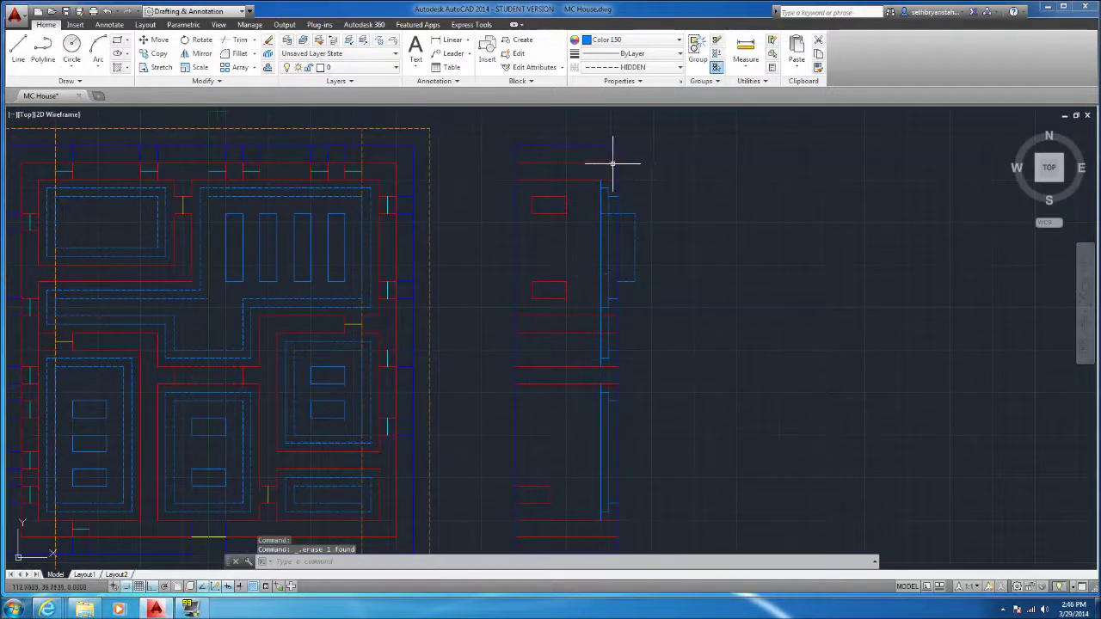
{"action": "scroll", "coordinate": [599, 259], "scroll_direction": "up", "scroll_amount": 2}
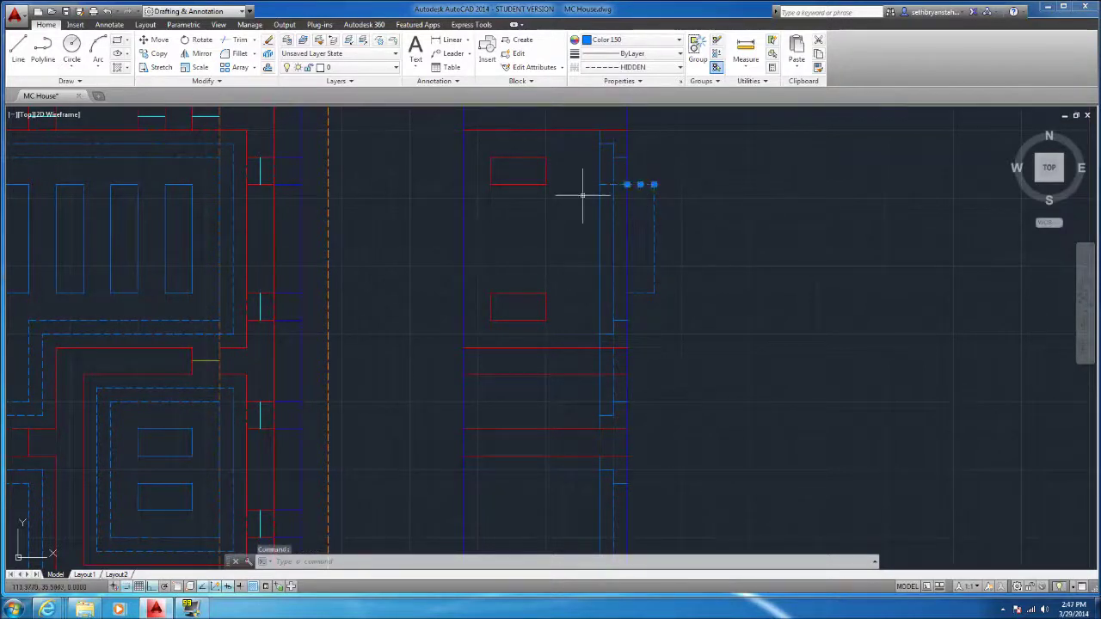
{"action": "left_click", "coordinate": [17, 50]}
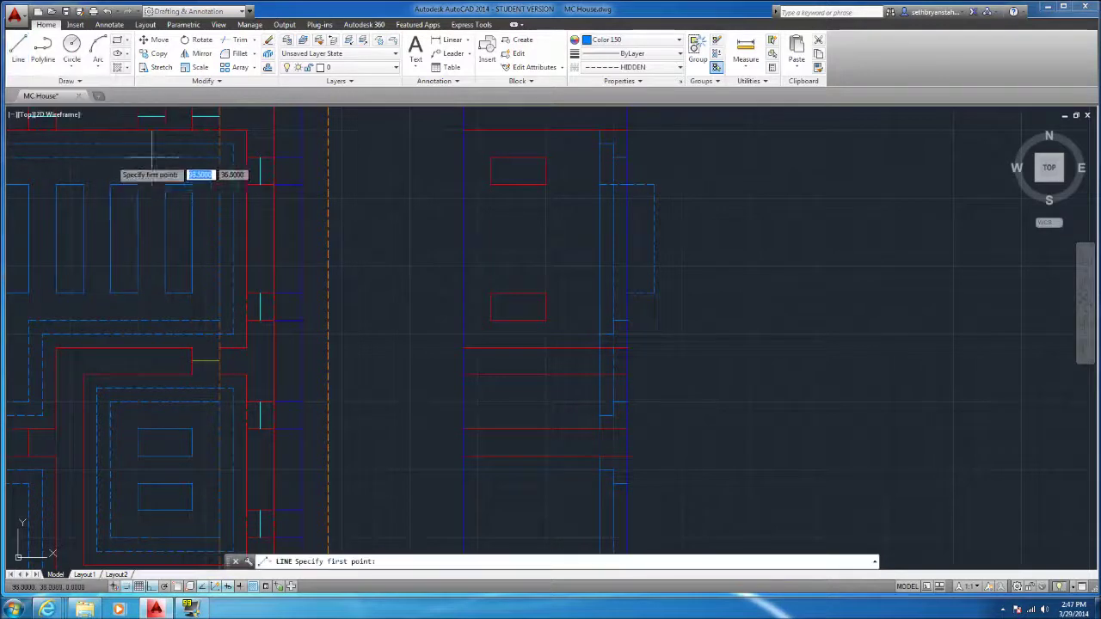
{"action": "left_click", "coordinate": [191, 184]}
{"action": "key", "text": "Escape"}
{"action": "key", "text": "space"}
{"action": "left_click", "coordinate": [165, 293]}
{"action": "key", "text": "Escape"}
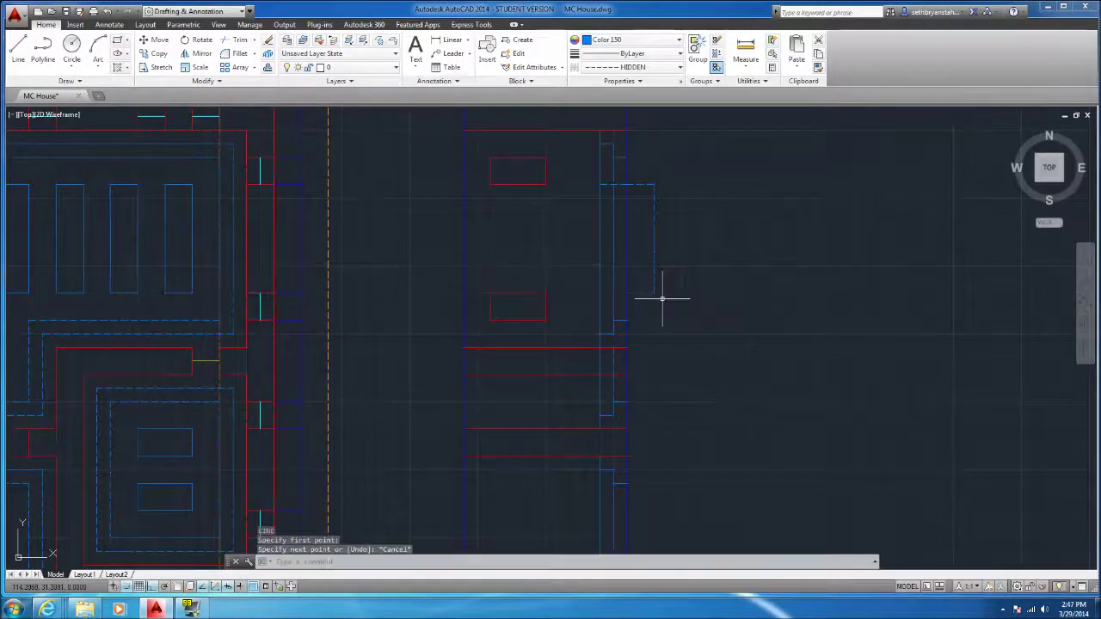
{"action": "scroll", "coordinate": [662, 299], "scroll_direction": "down", "scroll_amount": 4}
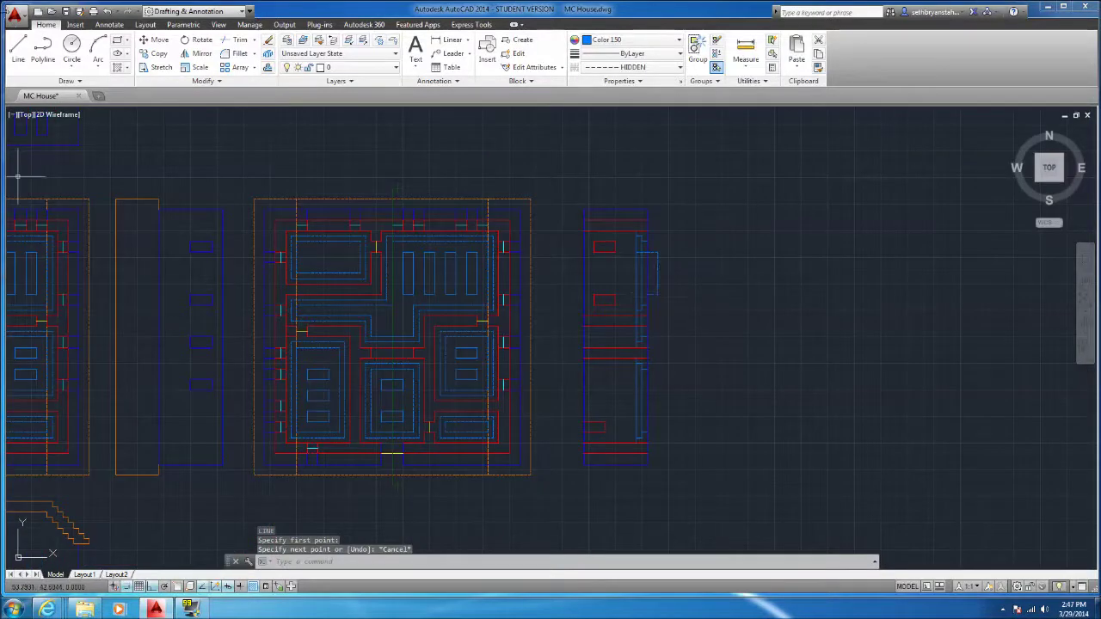
{"action": "key", "text": "space"}
{"action": "scroll", "coordinate": [561, 383], "scroll_direction": "up", "scroll_amount": 2}
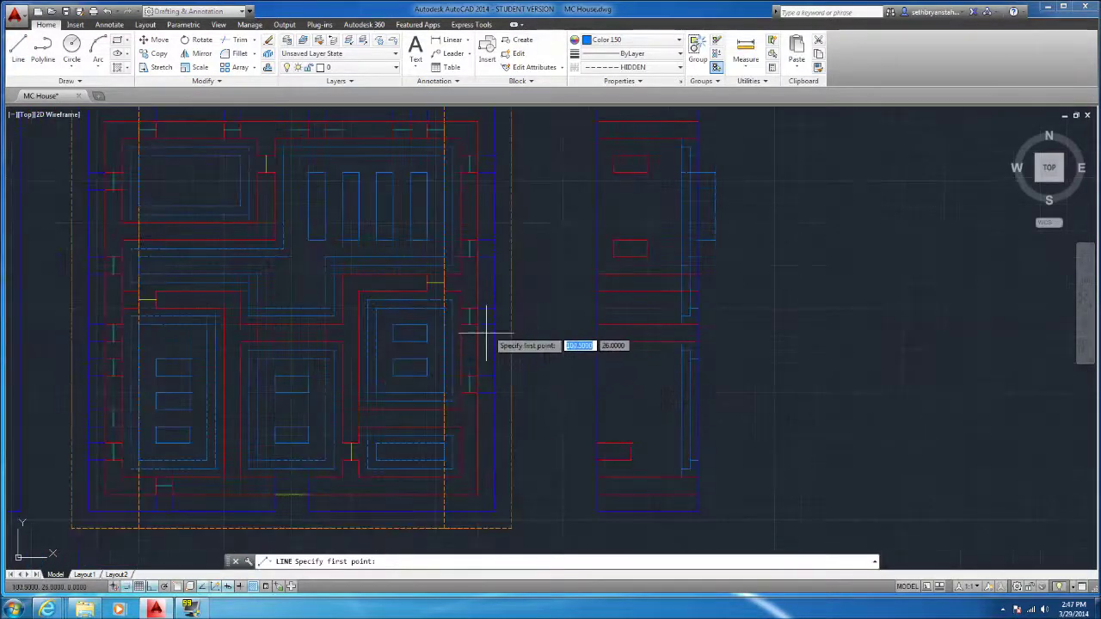
{"action": "scroll", "coordinate": [430, 447], "scroll_direction": "up", "scroll_amount": 2}
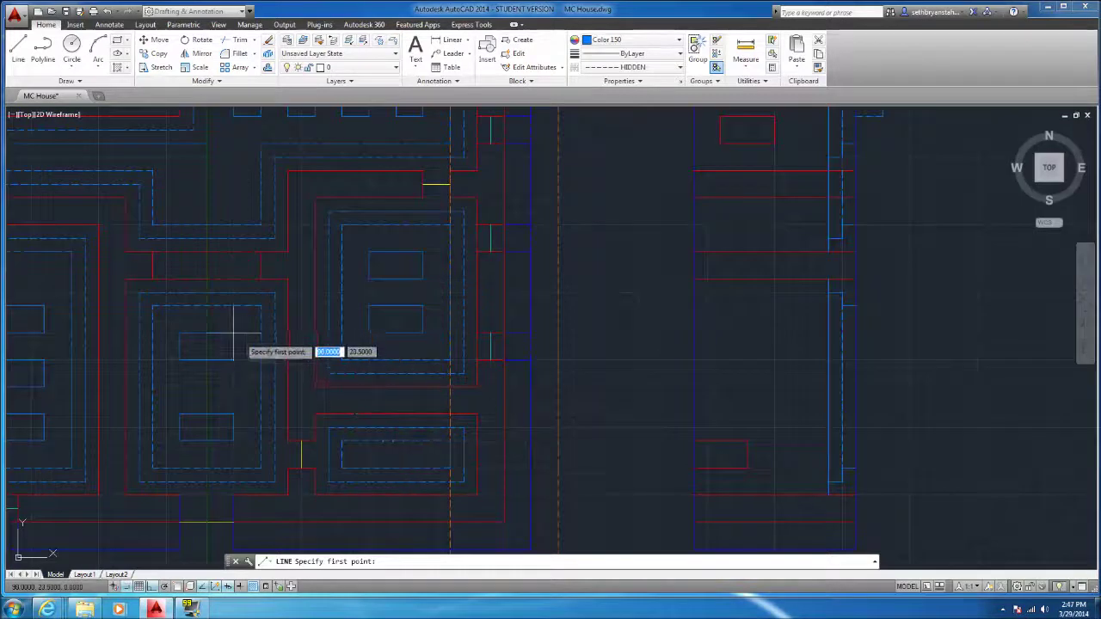
{"action": "left_click", "coordinate": [232, 333]}
{"action": "key", "text": "Escape"}
Draw a three-sided 1-unit square outside the lower room's outer edge, level with the plan's upper small rectangle in the bottom middle room
{"action": "key", "text": "space"}
{"action": "left_click", "coordinate": [856, 334]}
{"action": "type", "text": "1"}
{"action": "key", "text": "Return"}
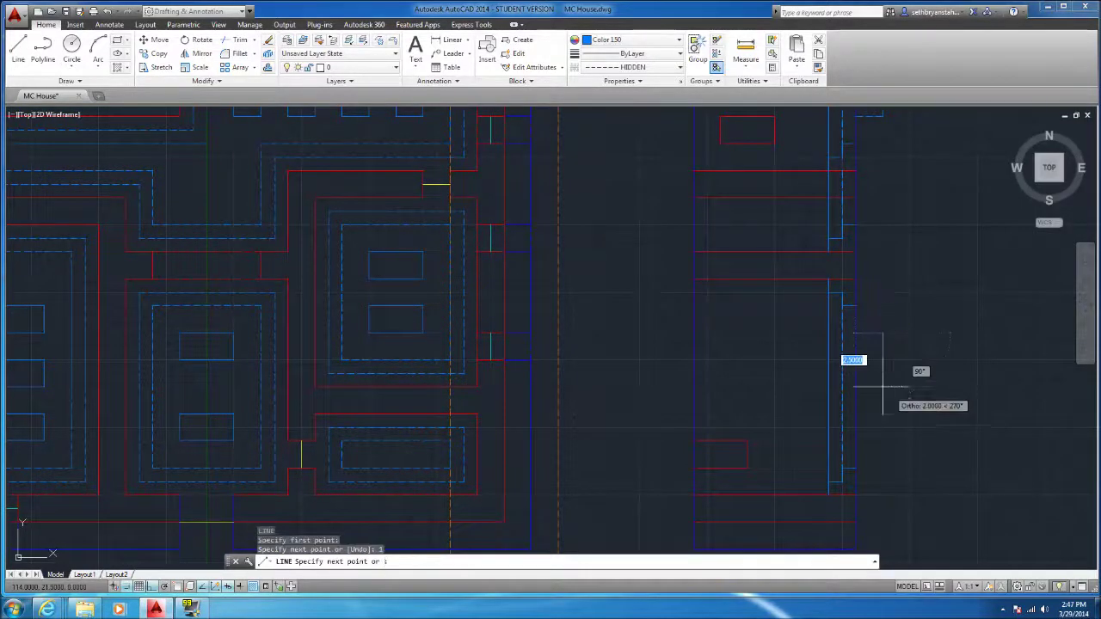
{"action": "type", "text": "1"}
{"action": "key", "text": "Return"}
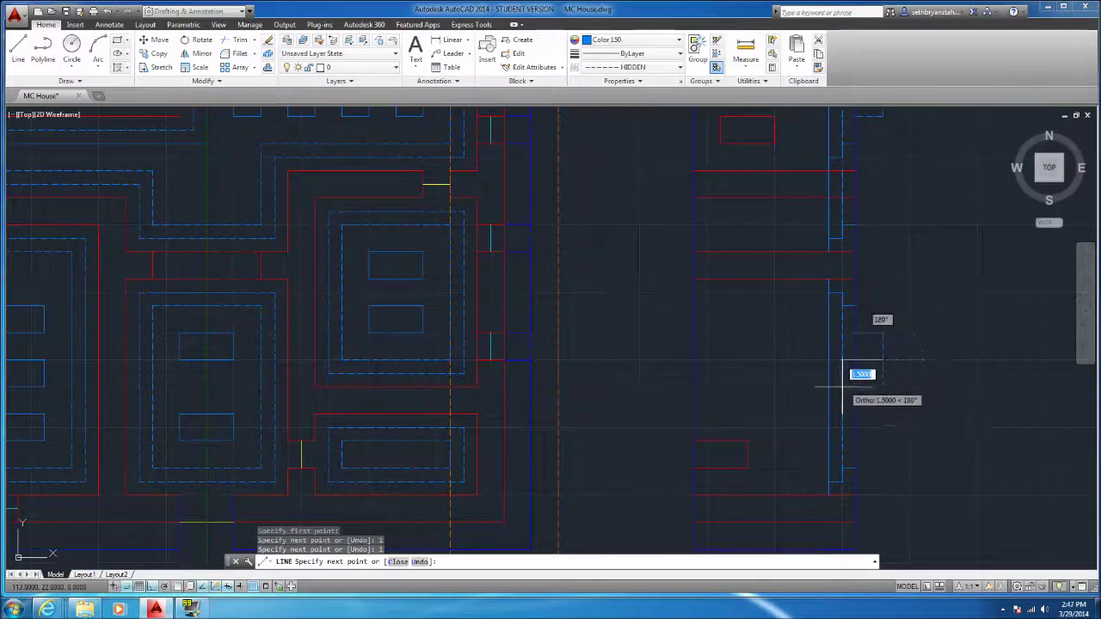
{"action": "type", "text": "1"}
{"action": "key", "text": "Return"}
{"action": "key", "text": "Return"}
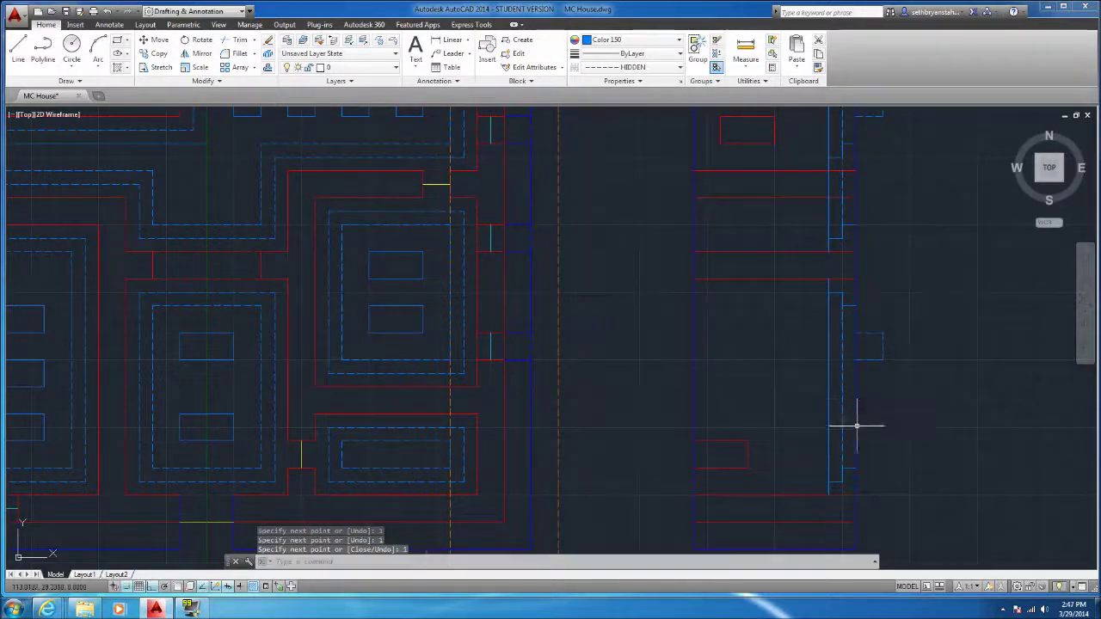
{"action": "key", "text": "Return"}
{"action": "left_click", "coordinate": [249, 441]}
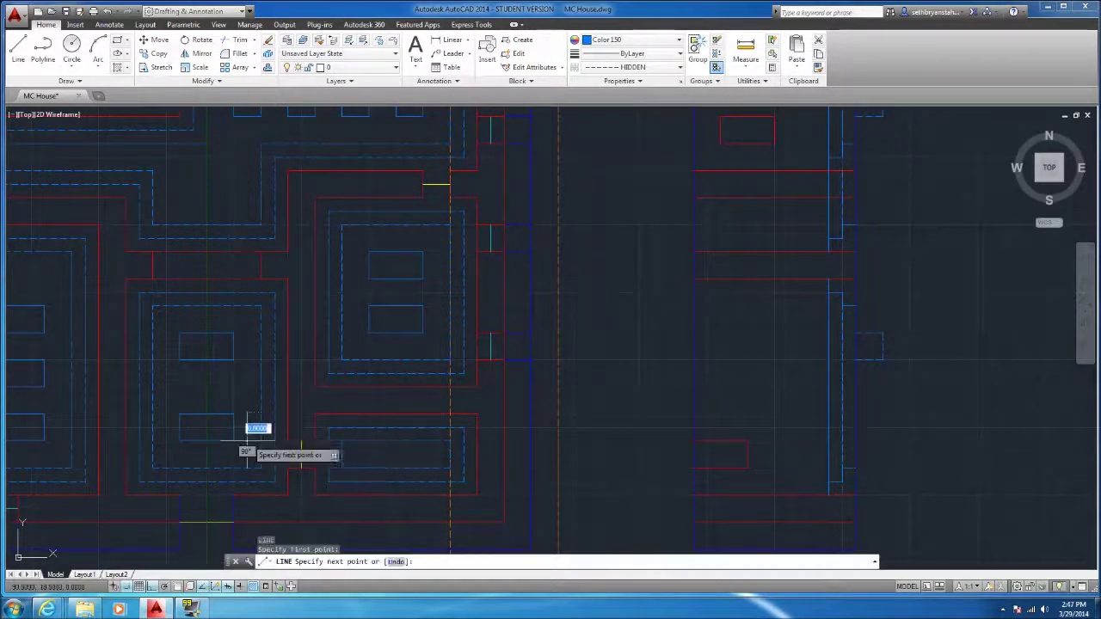
{"action": "key", "text": "Escape"}
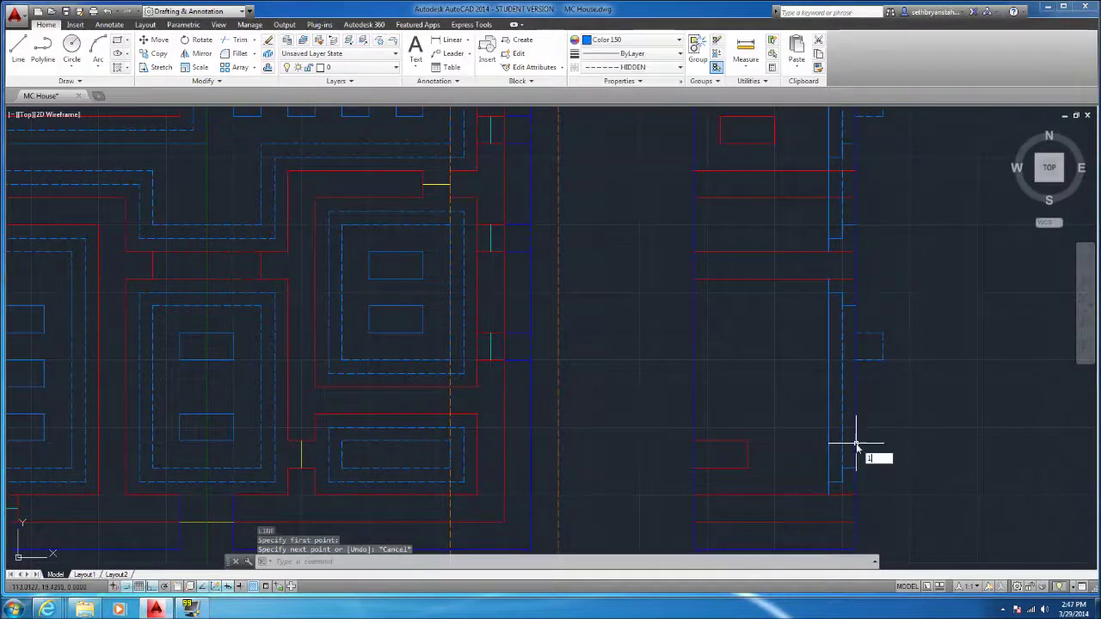
{"action": "type", "text": "1"}
{"action": "key", "text": "Return"}
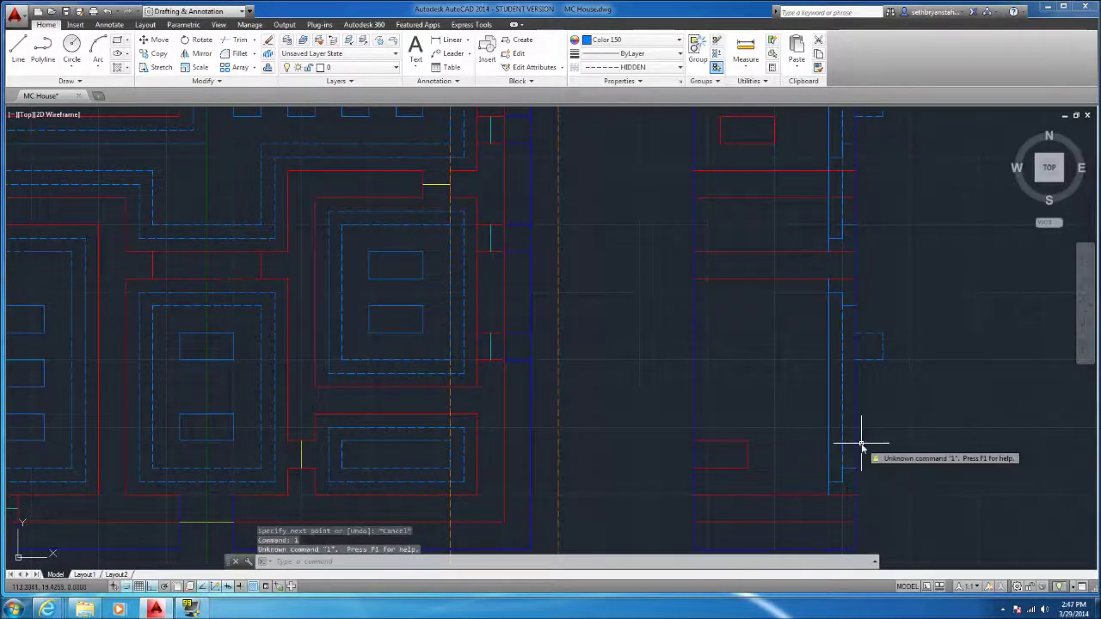
{"action": "key", "text": "Escape"}
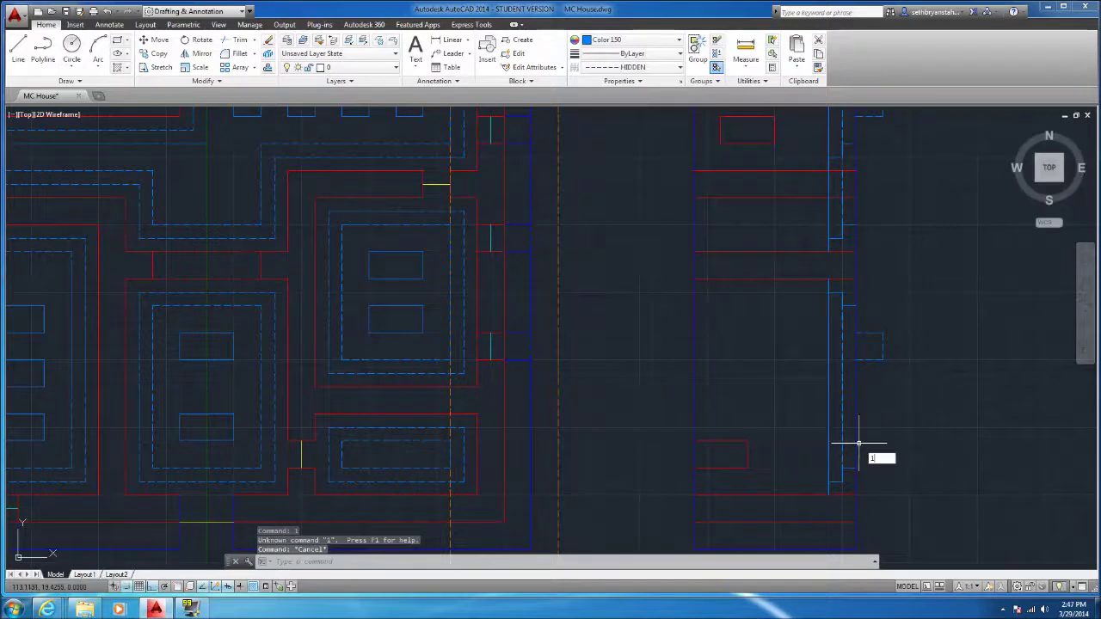
{"action": "type", "text": "1"}
{"action": "key", "text": "Return"}
{"action": "left_click", "coordinate": [18, 49]}
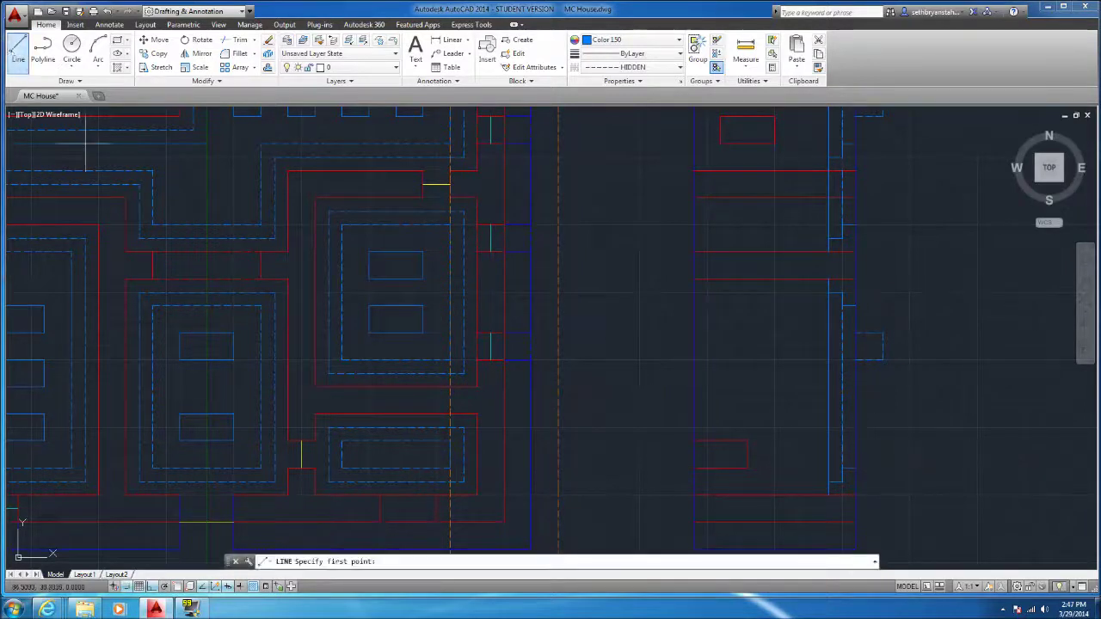
{"action": "left_click", "coordinate": [289, 481]}
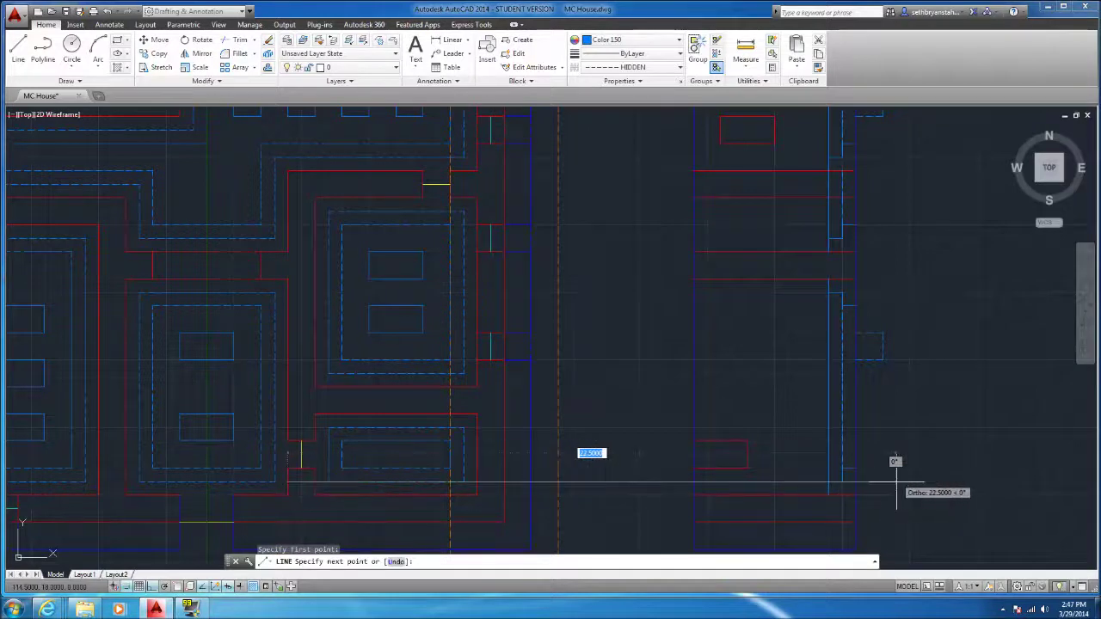
{"action": "key", "text": "Escape"}
{"action": "key", "text": "Return"}
{"action": "left_click", "coordinate": [233, 441]}
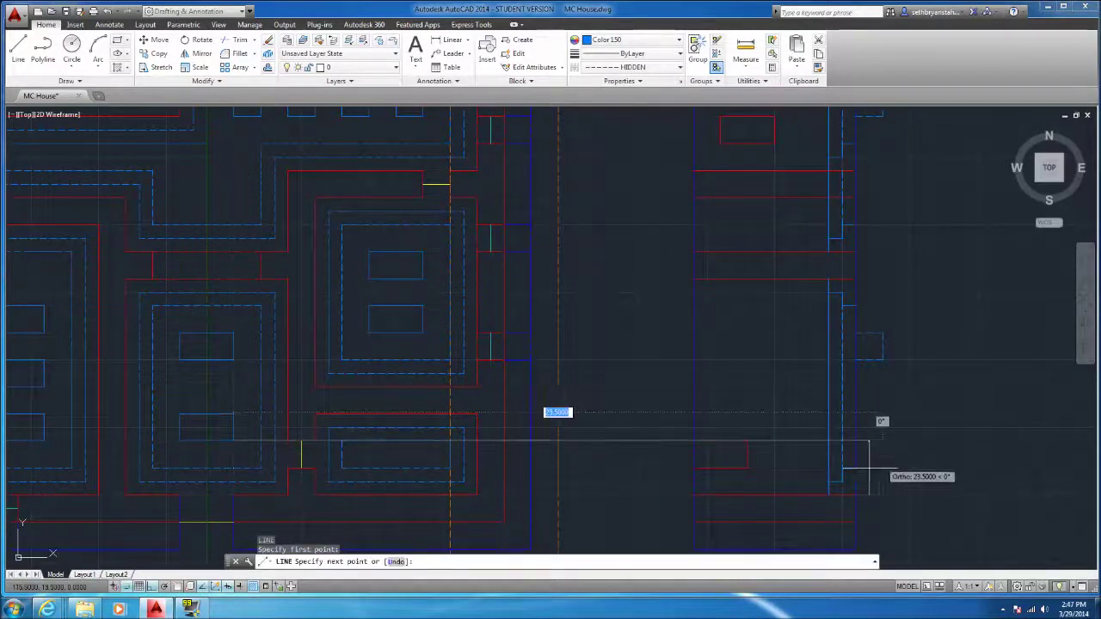
{"action": "key", "text": "Escape"}
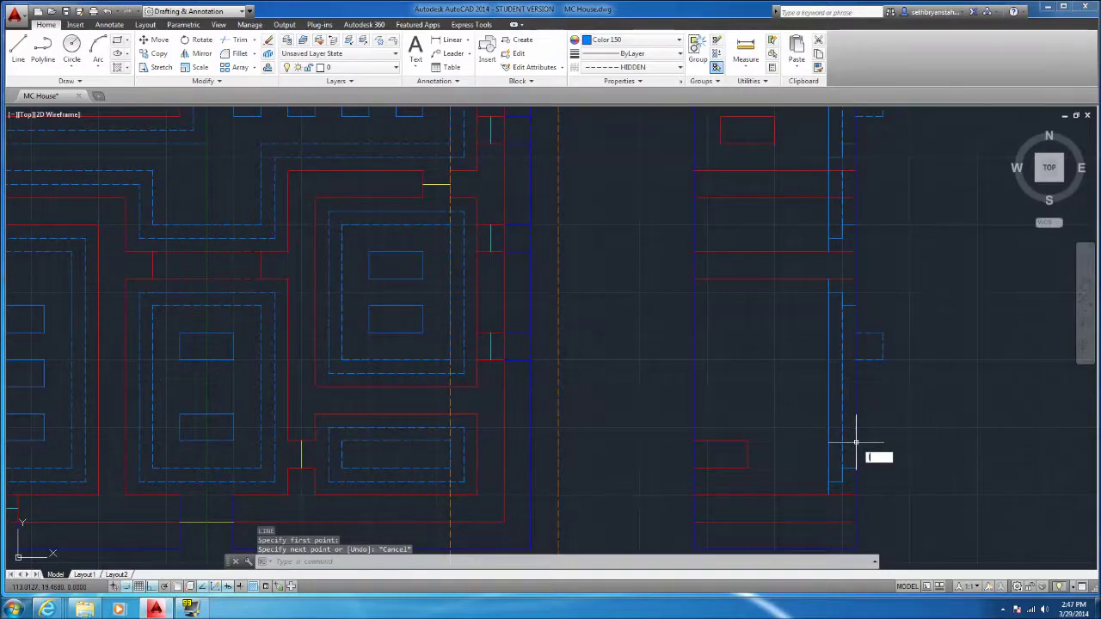
Draw a second three-sided 1-unit square outside the lower room's outer edge, level with the bottom middle room's lower small rectangle
{"action": "key", "text": "Return"}
{"action": "left_click", "coordinate": [881, 454]}
{"action": "key", "text": "Return"}
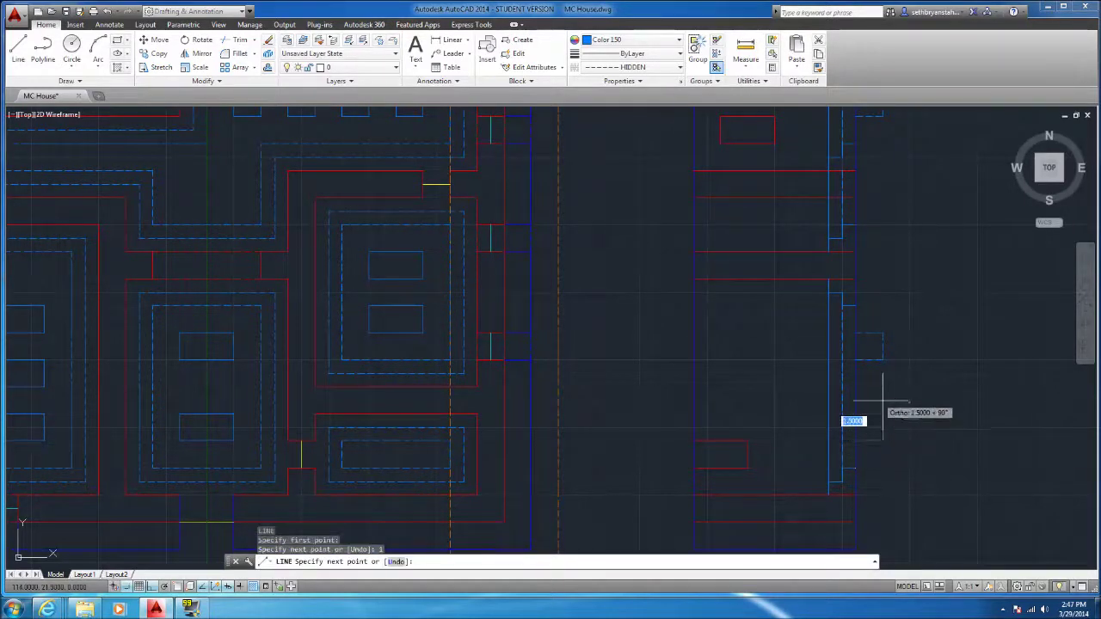
{"action": "type", "text": "1"}
{"action": "key", "text": "Return"}
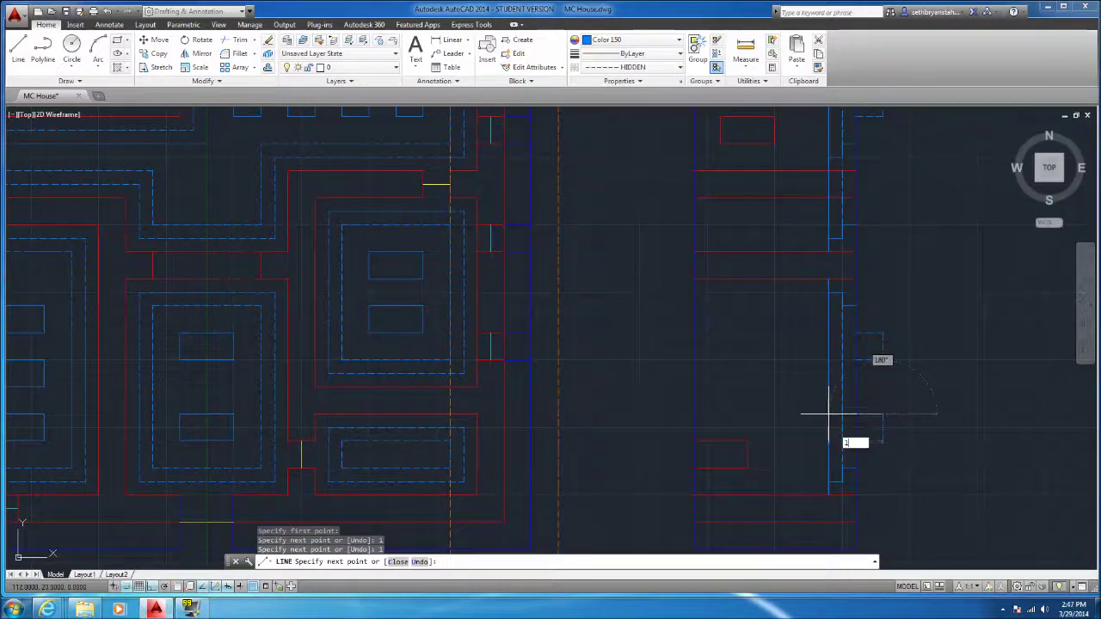
{"action": "type", "text": "1"}
{"action": "key", "text": "Return"}
{"action": "key", "text": "Escape"}
Rotate the entire section view 90° counterclockwise about its upper-left corner
{"action": "scroll", "coordinate": [761, 356], "scroll_direction": "down", "scroll_amount": 2}
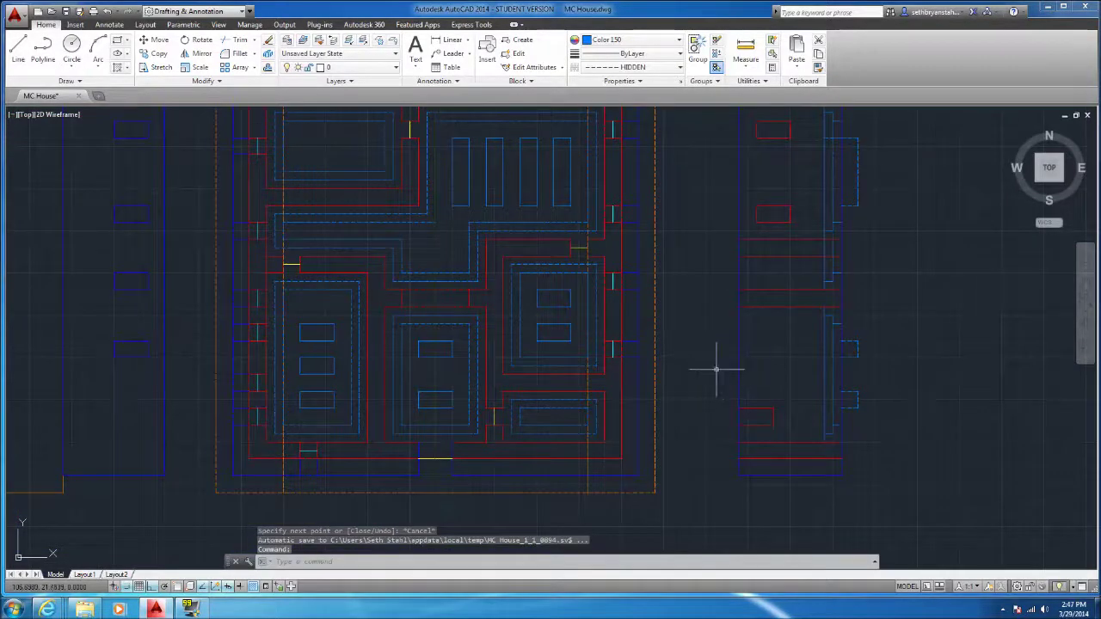
{"action": "scroll", "coordinate": [676, 377], "scroll_direction": "down", "scroll_amount": 2}
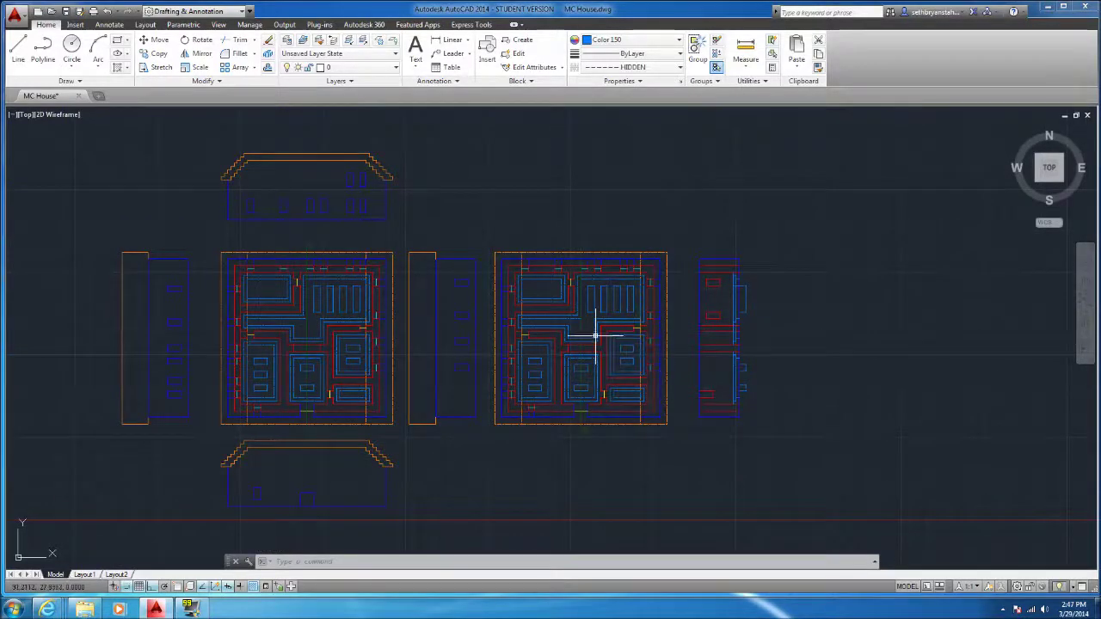
{"action": "key", "text": "Escape"}
{"action": "left_click", "coordinate": [779, 430]}
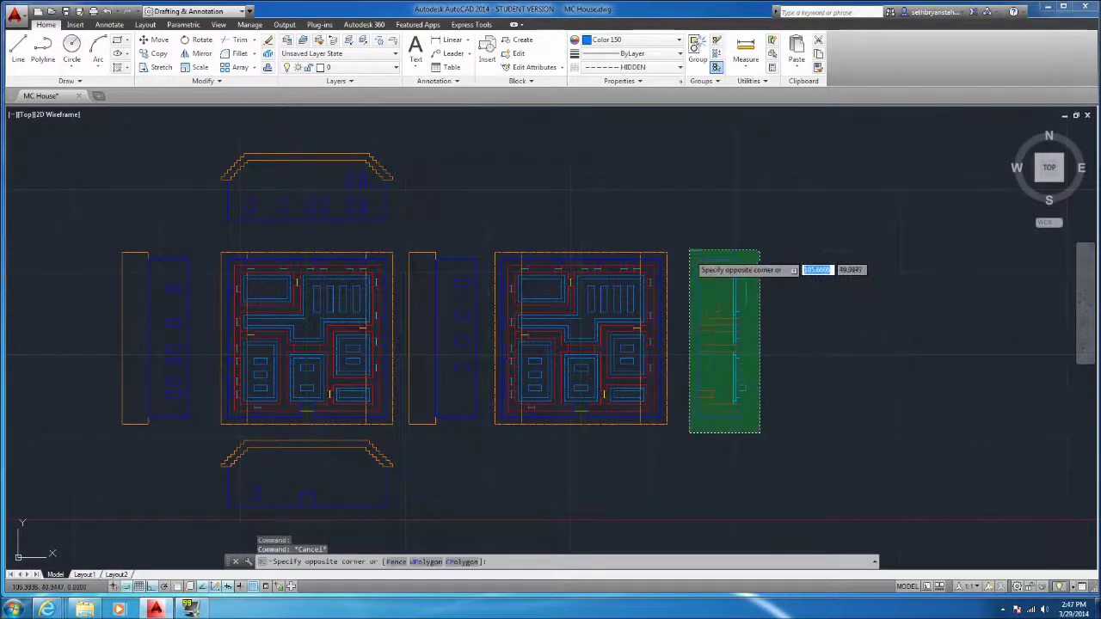
{"action": "left_click", "coordinate": [699, 262]}
{"action": "scroll", "coordinate": [674, 312], "scroll_direction": "up", "scroll_amount": 2}
{"action": "type", "text": "R"}
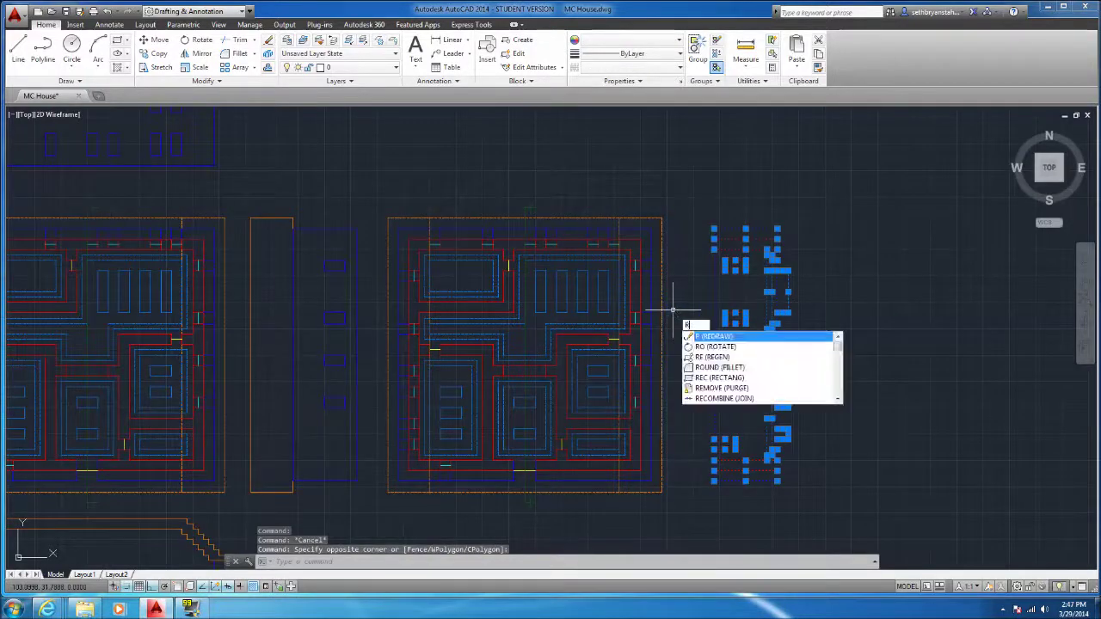
{"action": "type", "text": "O"}
{"action": "key", "text": "Return"}
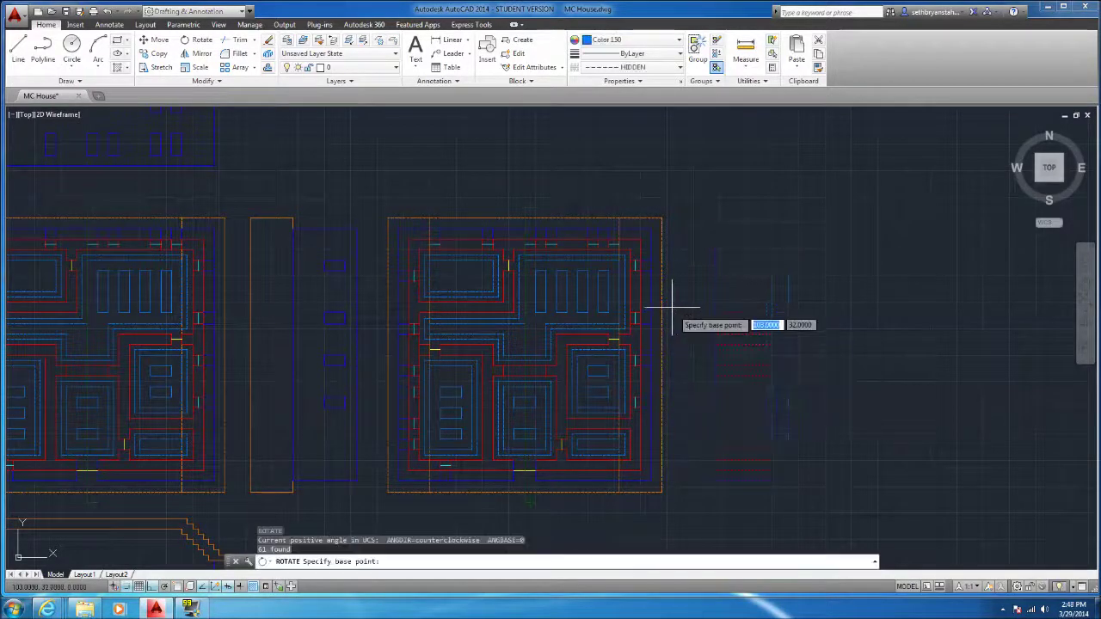
{"action": "scroll", "coordinate": [716, 218], "scroll_direction": "up", "scroll_amount": 5}
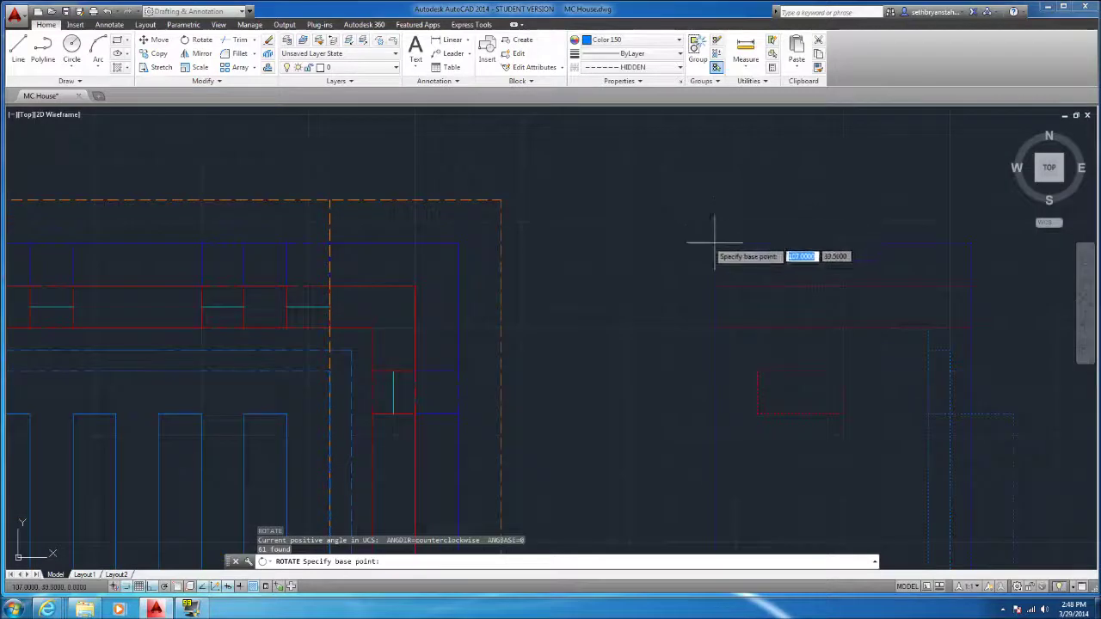
{"action": "scroll", "coordinate": [715, 232], "scroll_direction": "down", "scroll_amount": 4}
{"action": "left_click", "coordinate": [710, 241]}
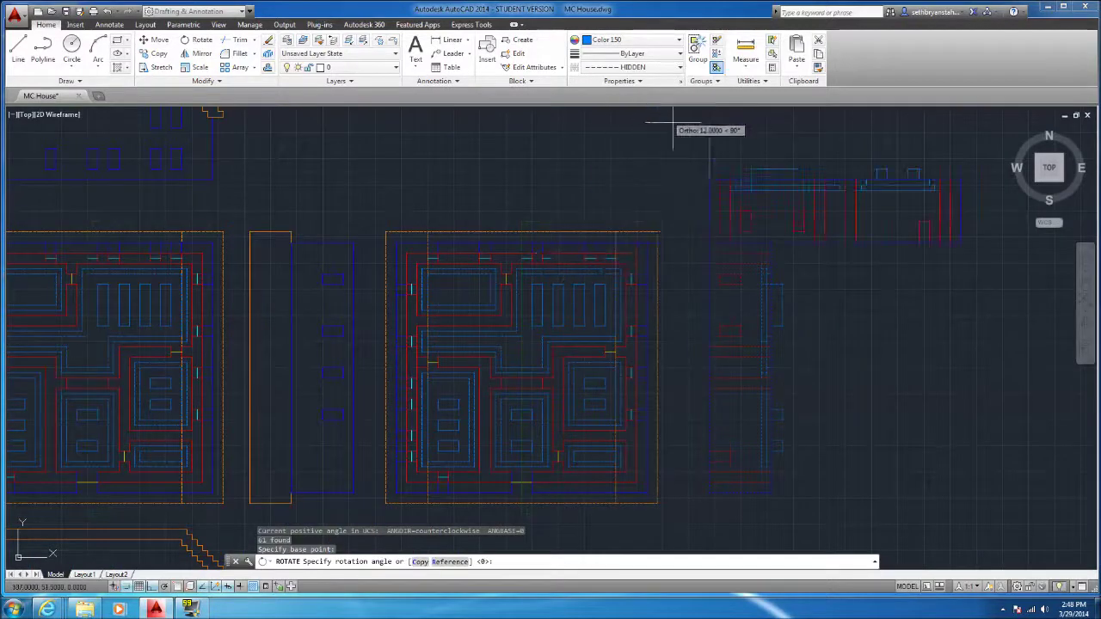
{"action": "key", "text": "Escape"}
Try to move the whole rotated section view from its lower-left corner onto the elevation above the original floor plan
{"action": "scroll", "coordinate": [679, 122], "scroll_direction": "down", "scroll_amount": 3}
{"action": "left_click", "coordinate": [831, 238]}
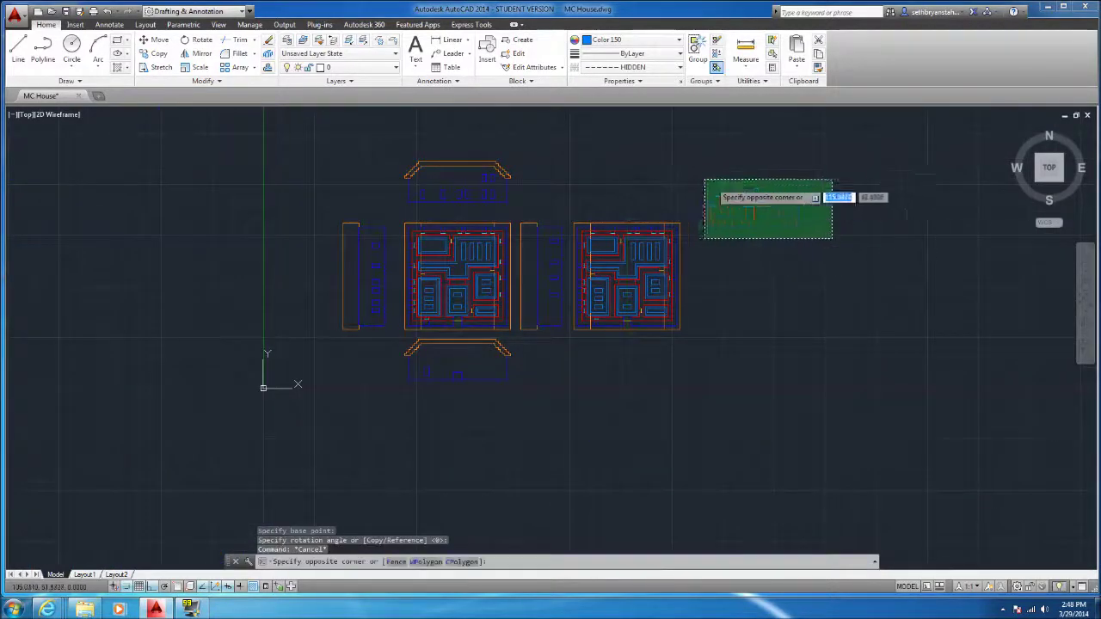
{"action": "left_click", "coordinate": [707, 180]}
{"action": "mouse_move", "coordinate": [712, 203]}
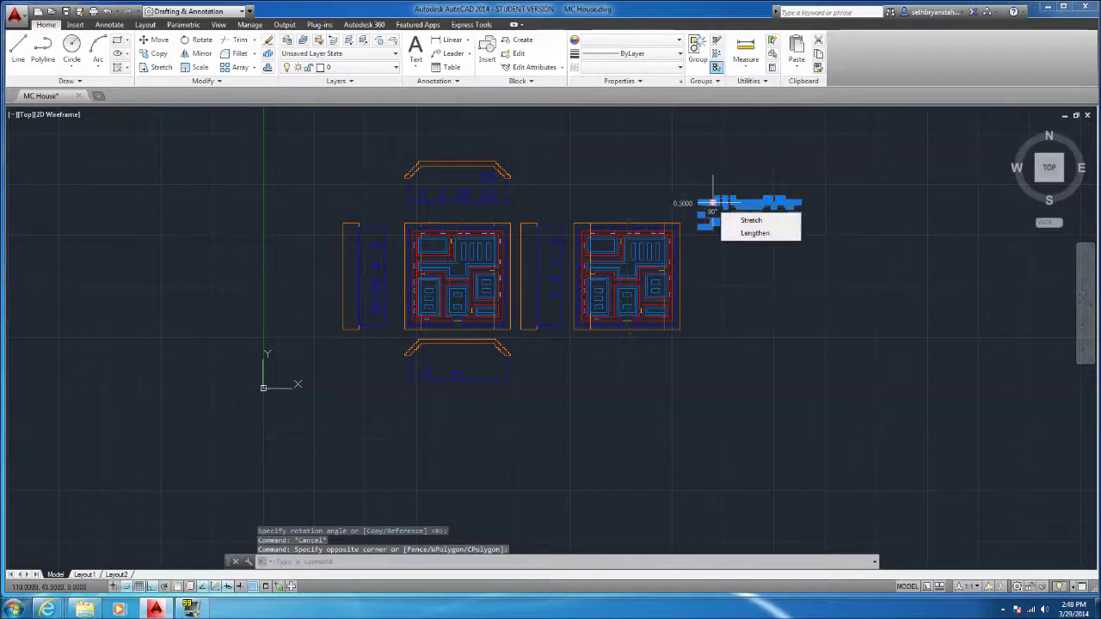
{"action": "scroll", "coordinate": [701, 206], "scroll_direction": "up", "scroll_amount": 4}
{"action": "key", "text": "Return"}
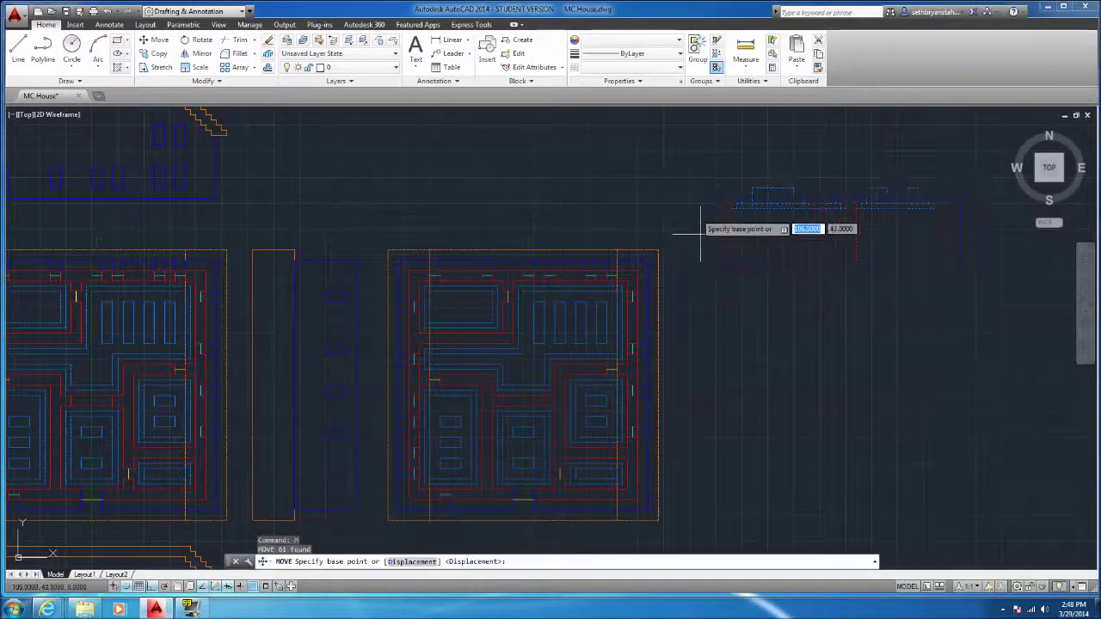
{"action": "left_click", "coordinate": [705, 262]}
{"action": "scroll", "coordinate": [703, 265], "scroll_direction": "down", "scroll_amount": 4}
{"action": "scroll", "coordinate": [430, 244], "scroll_direction": "up", "scroll_amount": 4}
{"action": "key", "text": "F8"}
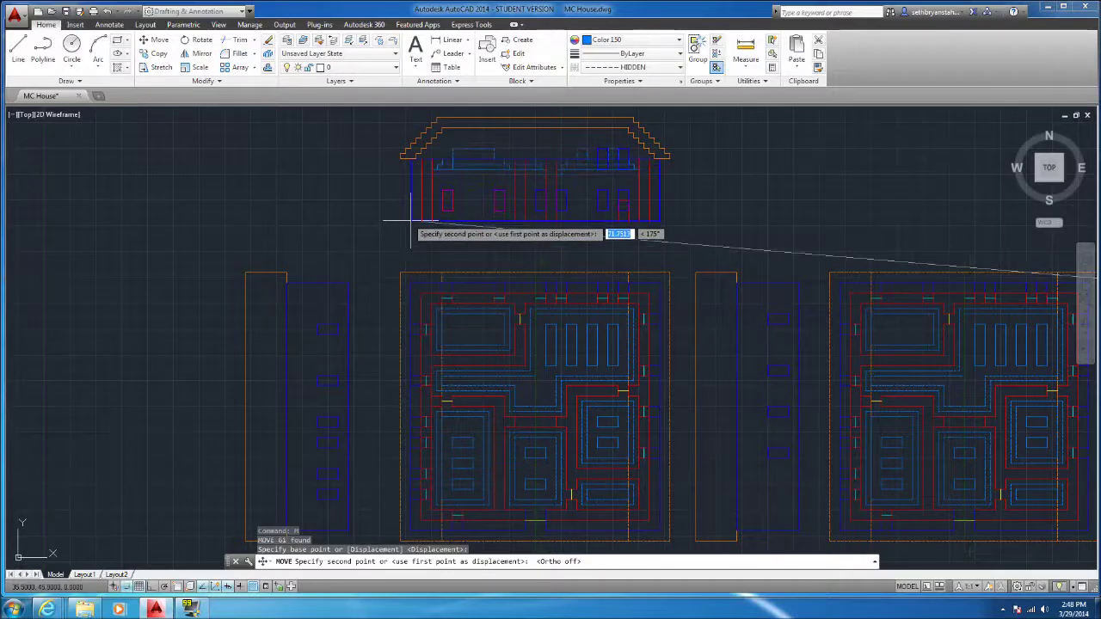
{"action": "scroll", "coordinate": [411, 222], "scroll_direction": "up", "scroll_amount": 2}
{"action": "scroll", "coordinate": [410, 222], "scroll_direction": "down", "scroll_amount": 3}
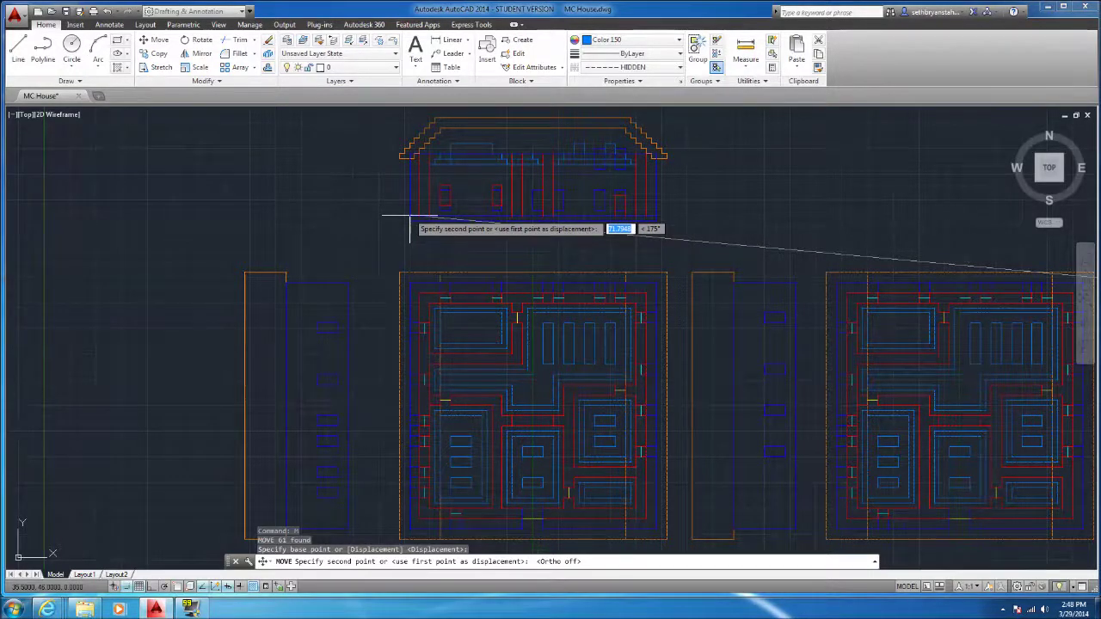
{"action": "key", "text": "Escape"}
Examine the arrangement of the two floor plans, the surrounding elevations and the rotated section view
{"action": "scroll", "coordinate": [405, 216], "scroll_direction": "down", "scroll_amount": 3}
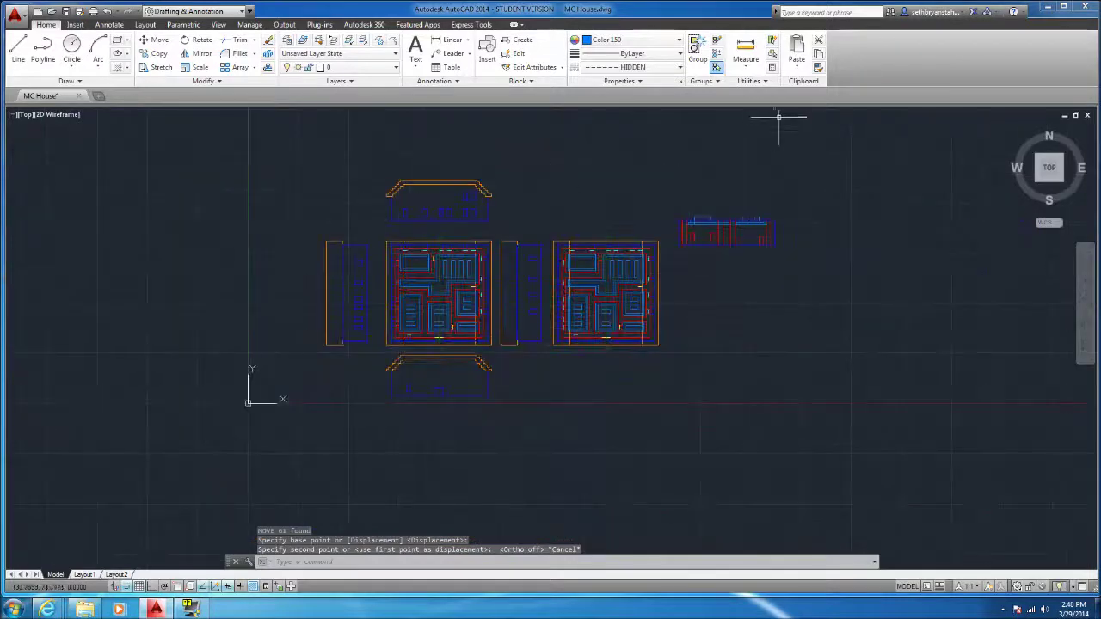
{"action": "scroll", "coordinate": [594, 209], "scroll_direction": "up", "scroll_amount": 4}
{"action": "scroll", "coordinate": [784, 194], "scroll_direction": "down", "scroll_amount": 2}
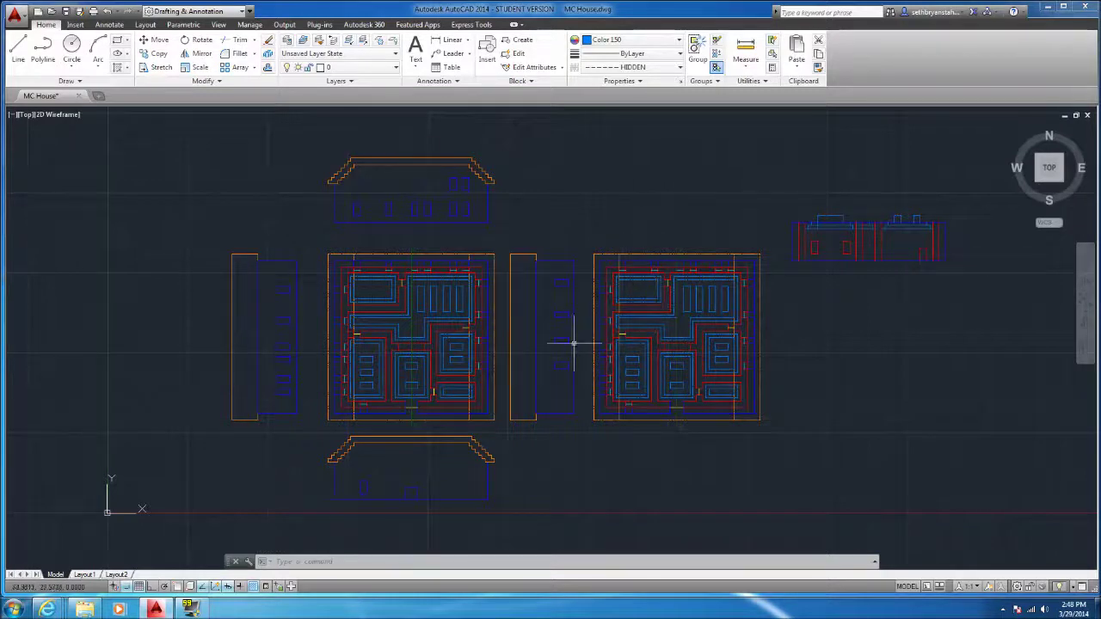
{"action": "right_click", "coordinate": [652, 337]}
{"action": "left_click", "coordinate": [664, 400]}
{"action": "scroll", "coordinate": [625, 360], "scroll_direction": "up", "scroll_amount": 2}
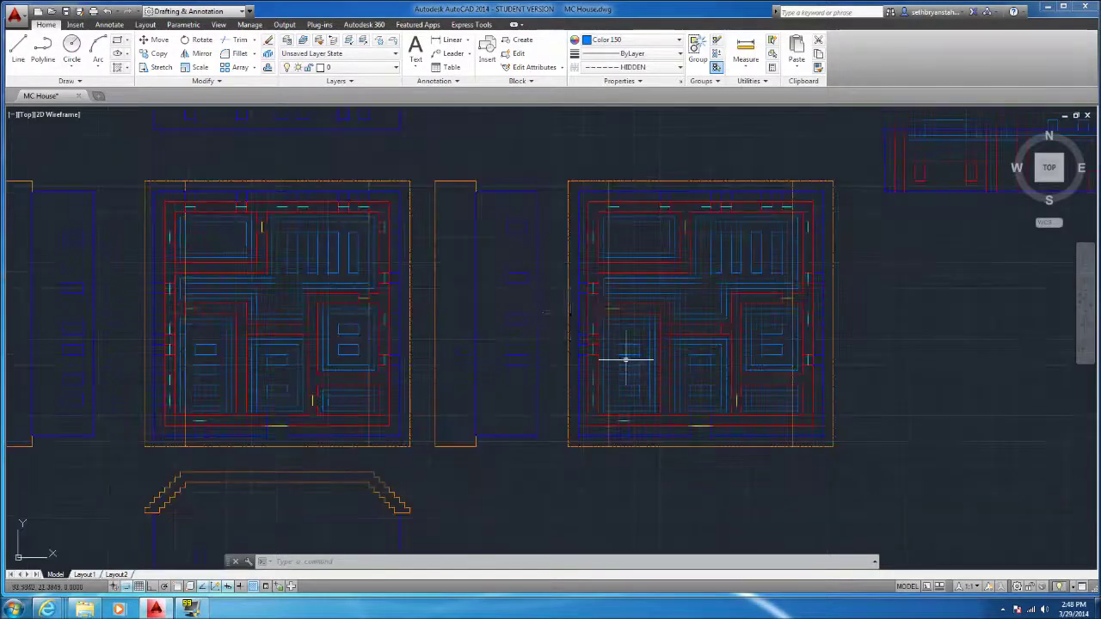
{"action": "scroll", "coordinate": [710, 354], "scroll_direction": "up", "scroll_amount": 2}
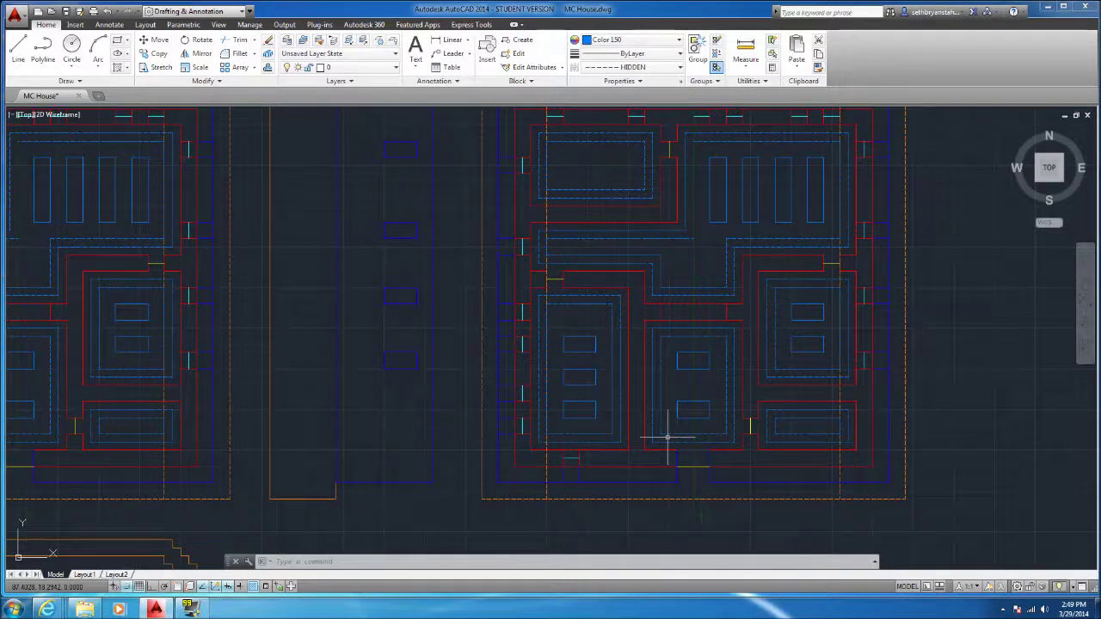
{"action": "scroll", "coordinate": [667, 438], "scroll_direction": "down", "scroll_amount": 3}
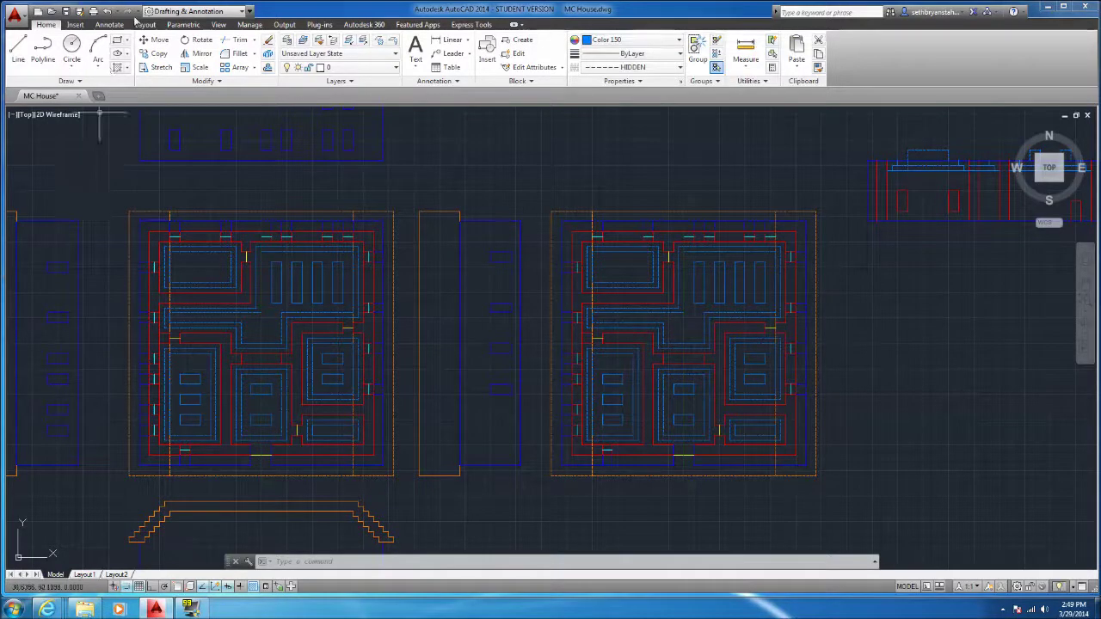
{"action": "scroll", "coordinate": [182, 167], "scroll_direction": "down", "scroll_amount": 5}
{"action": "scroll", "coordinate": [233, 246], "scroll_direction": "up", "scroll_amount": 5}
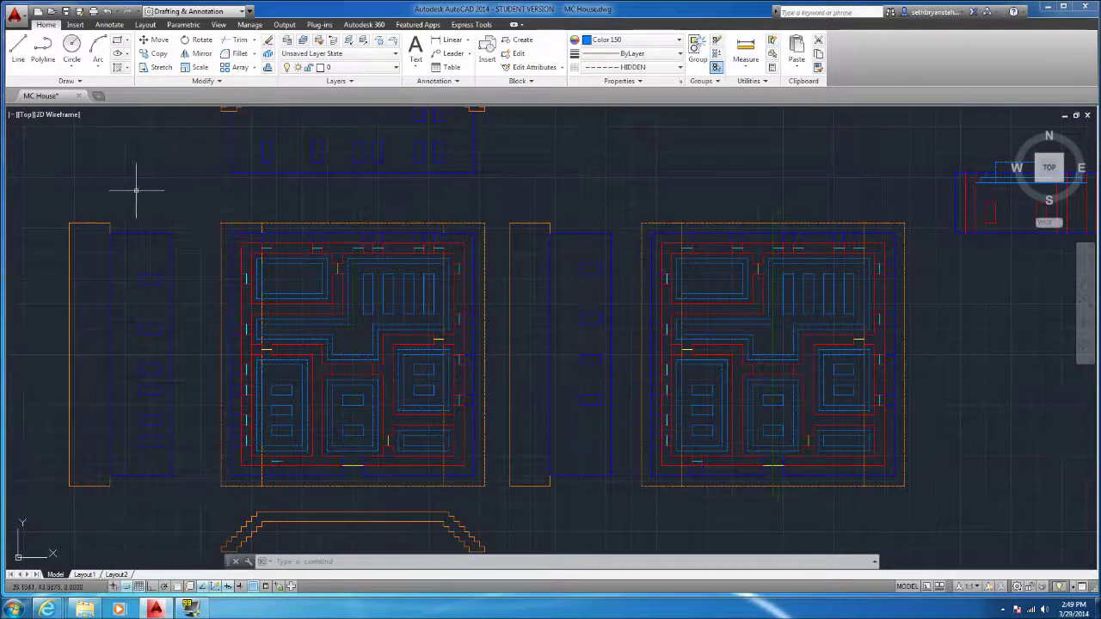
Add a linear dimension for the original floor plan's overall width between its upper outer corners, placed above the roof outline
{"action": "left_click", "coordinate": [109, 25]}
{"action": "left_click", "coordinate": [215, 49]}
{"action": "scroll", "coordinate": [234, 207], "scroll_direction": "up", "scroll_amount": 4}
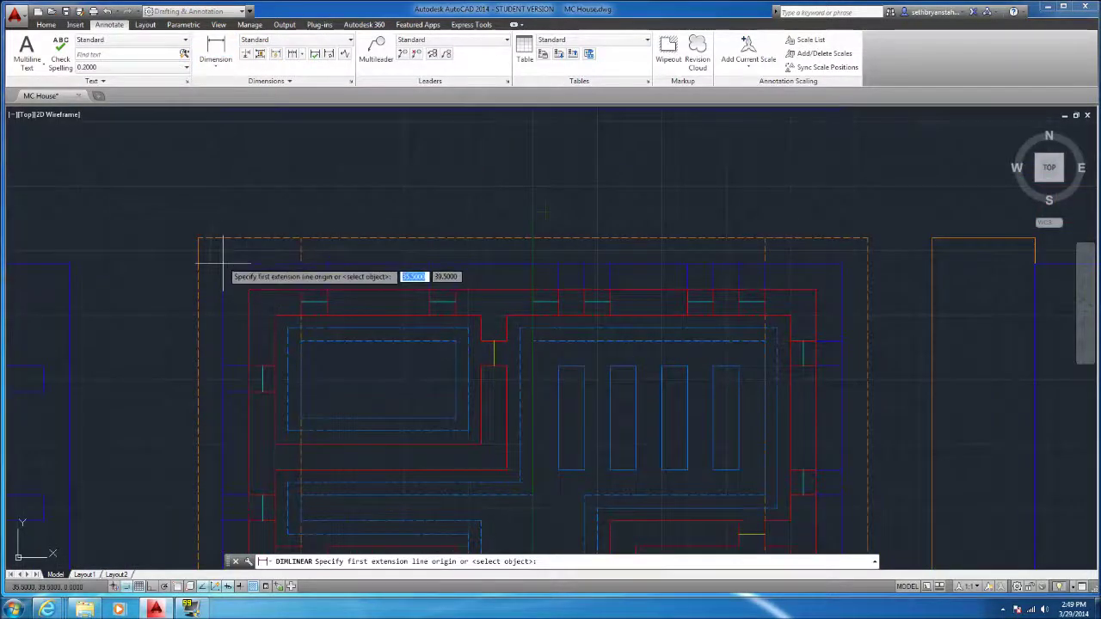
{"action": "left_click", "coordinate": [223, 264]}
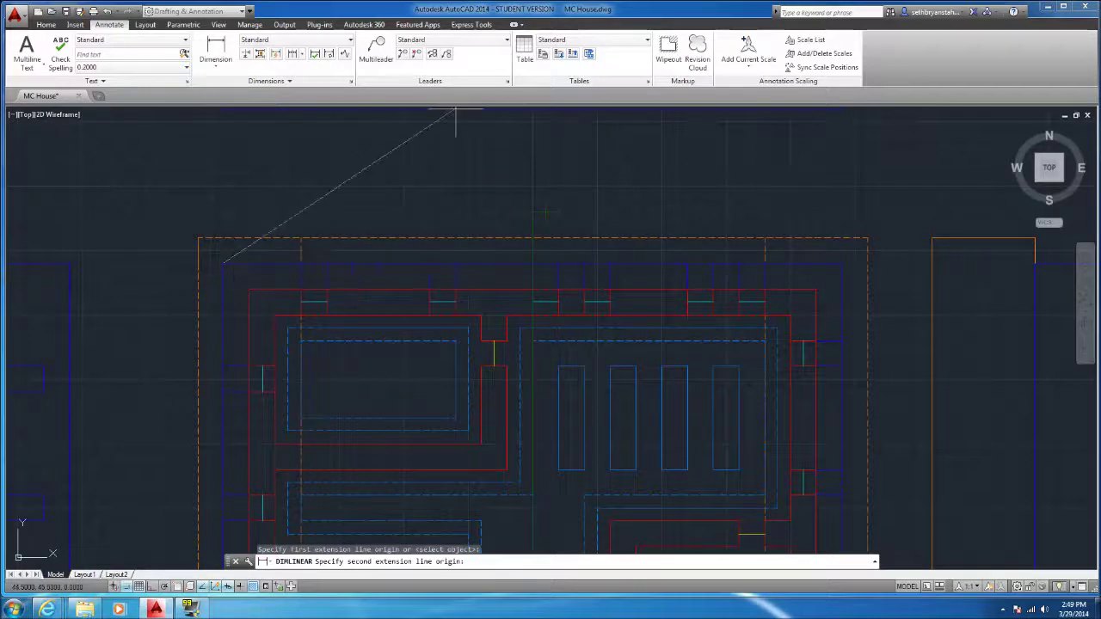
{"action": "left_click", "coordinate": [842, 263]}
{"action": "left_click", "coordinate": [746, 146]}
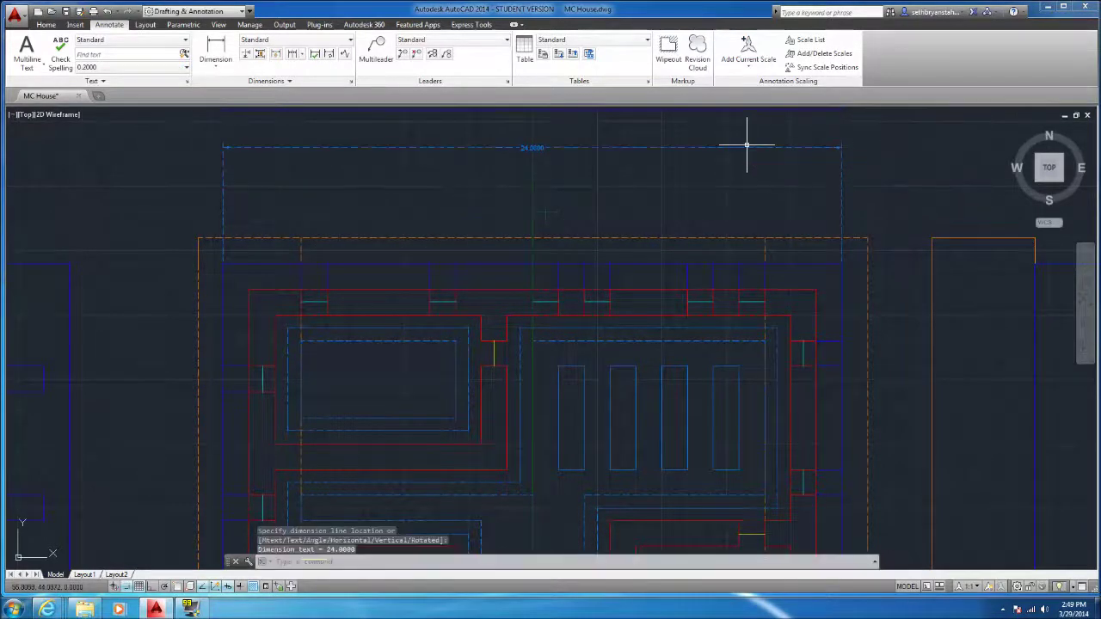
{"action": "key", "text": "Escape"}
Change the overall width dimension's color to Magenta and its linetype to Continuous
{"action": "left_click", "coordinate": [515, 148]}
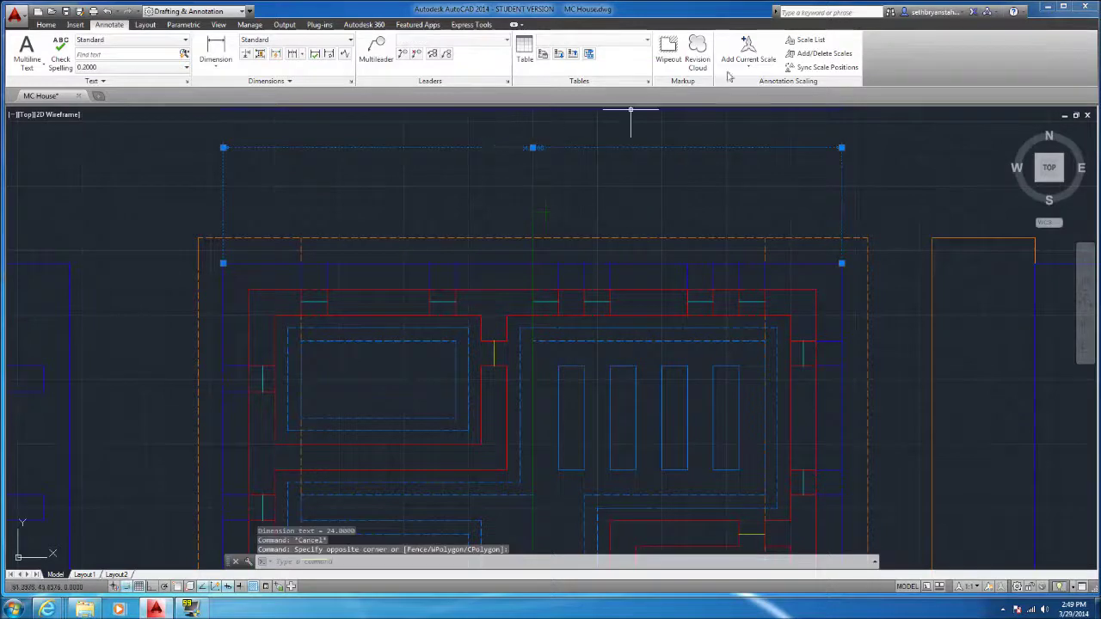
{"action": "left_click", "coordinate": [46, 24]}
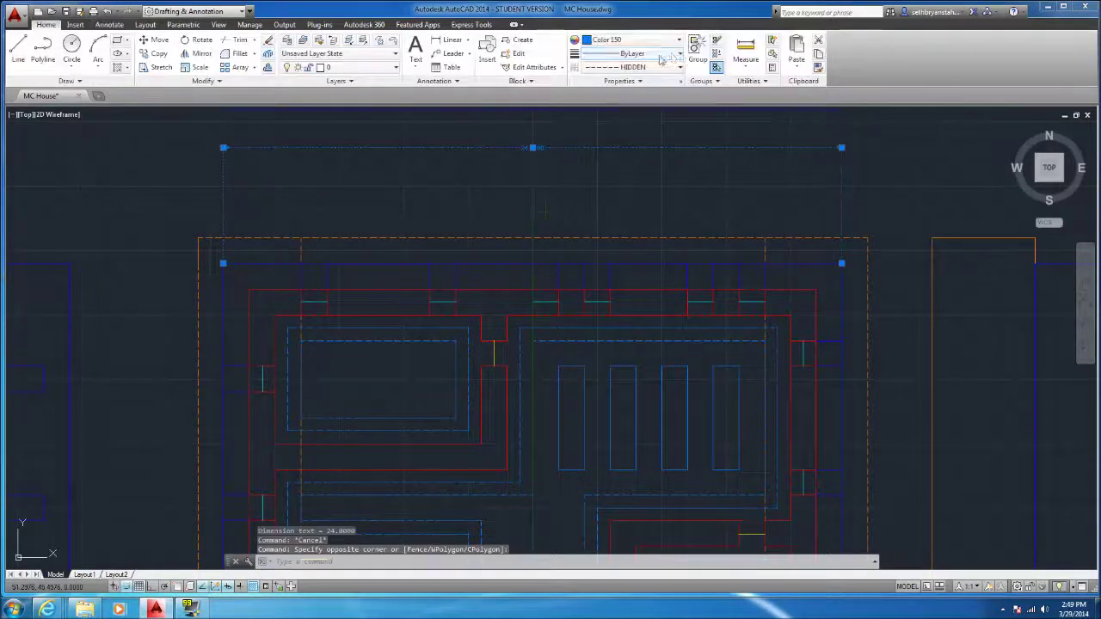
{"action": "left_click", "coordinate": [628, 40]}
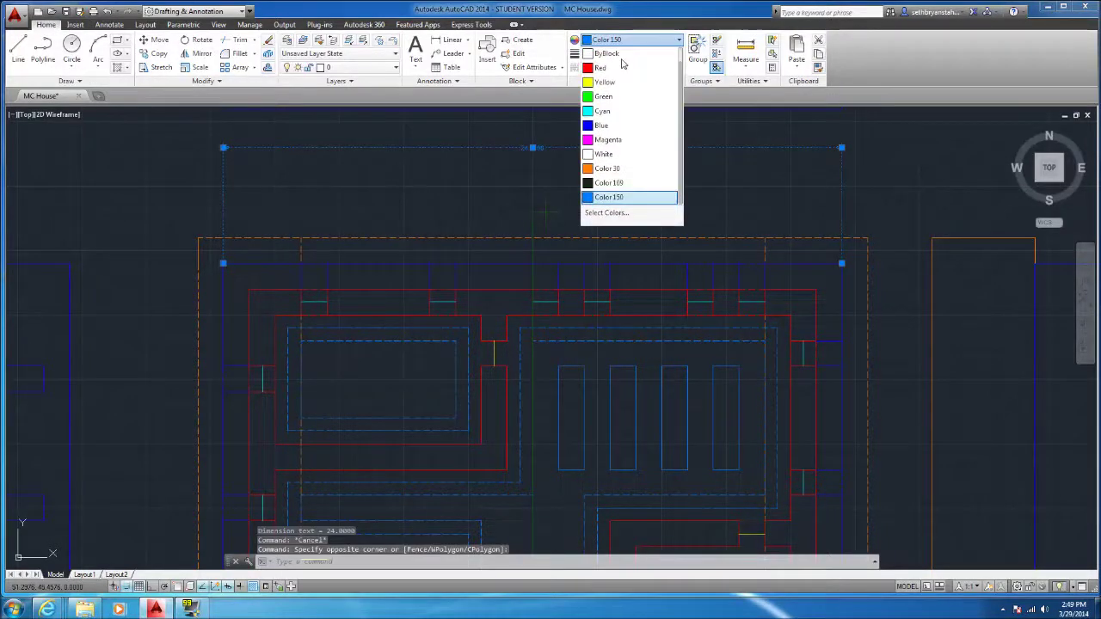
{"action": "left_click", "coordinate": [613, 140]}
{"action": "left_click", "coordinate": [636, 67]}
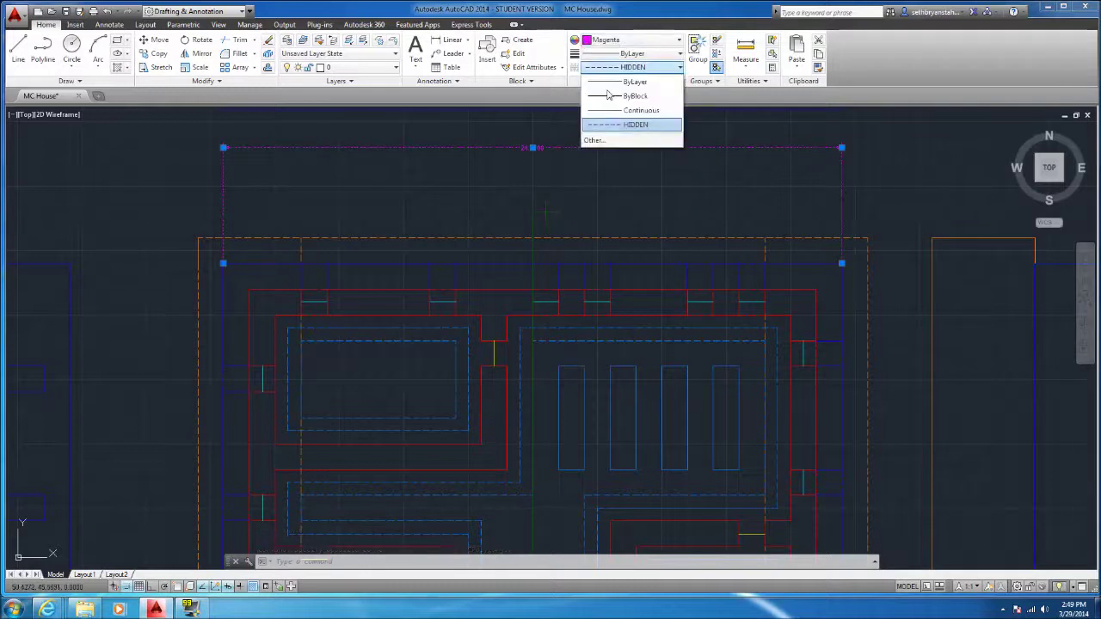
{"action": "left_click", "coordinate": [615, 114]}
{"action": "left_click", "coordinate": [543, 118]}
{"action": "key", "text": "Escape"}
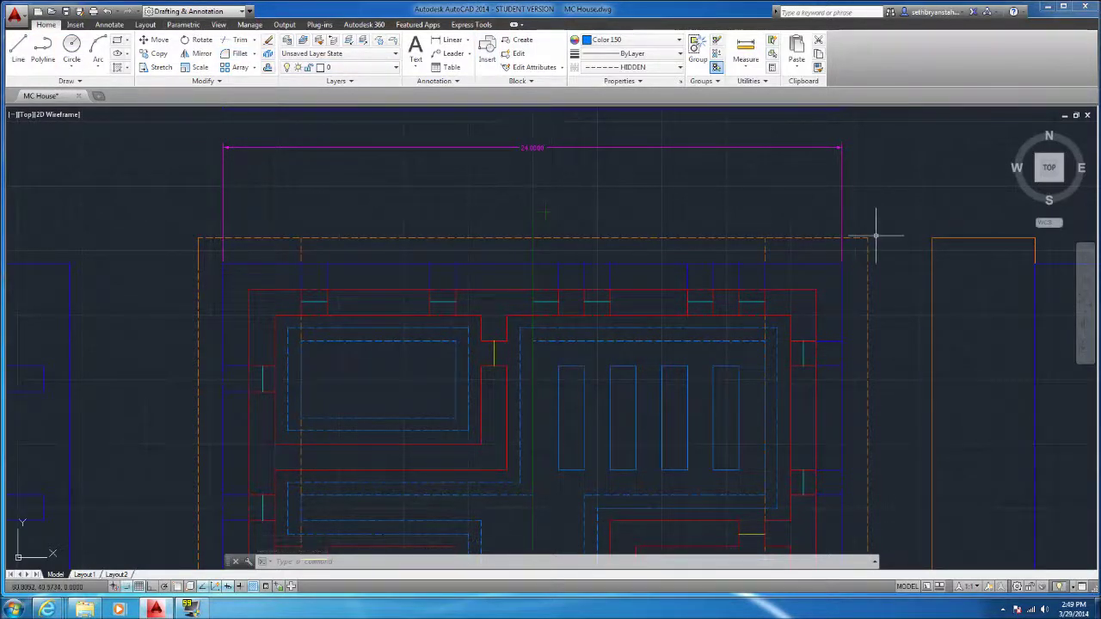
{"action": "left_click", "coordinate": [109, 24]}
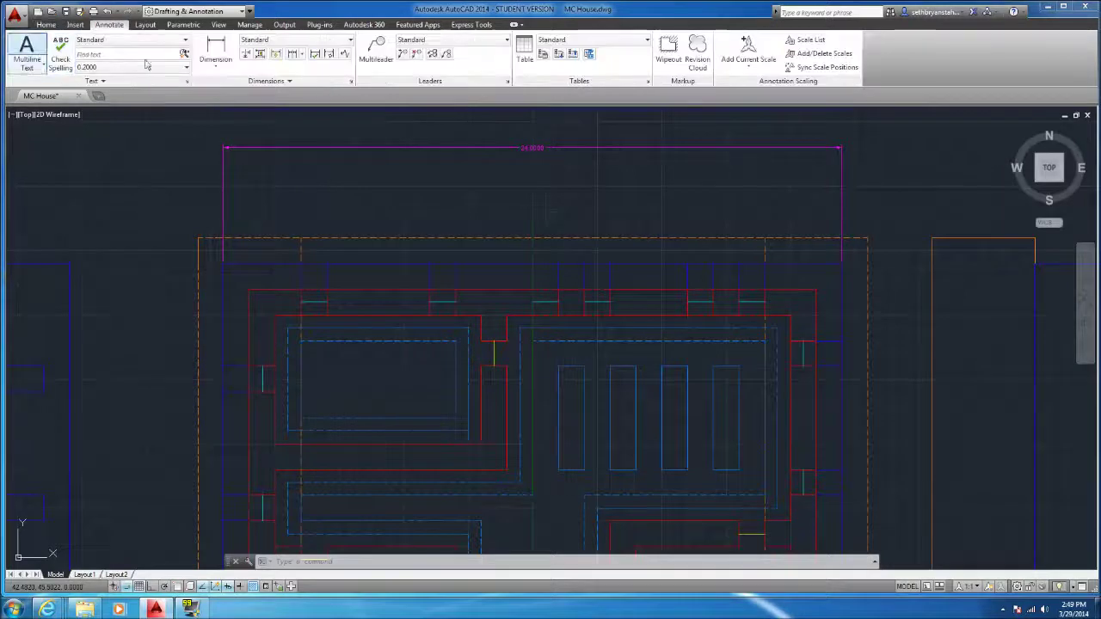
{"action": "left_click", "coordinate": [216, 47]}
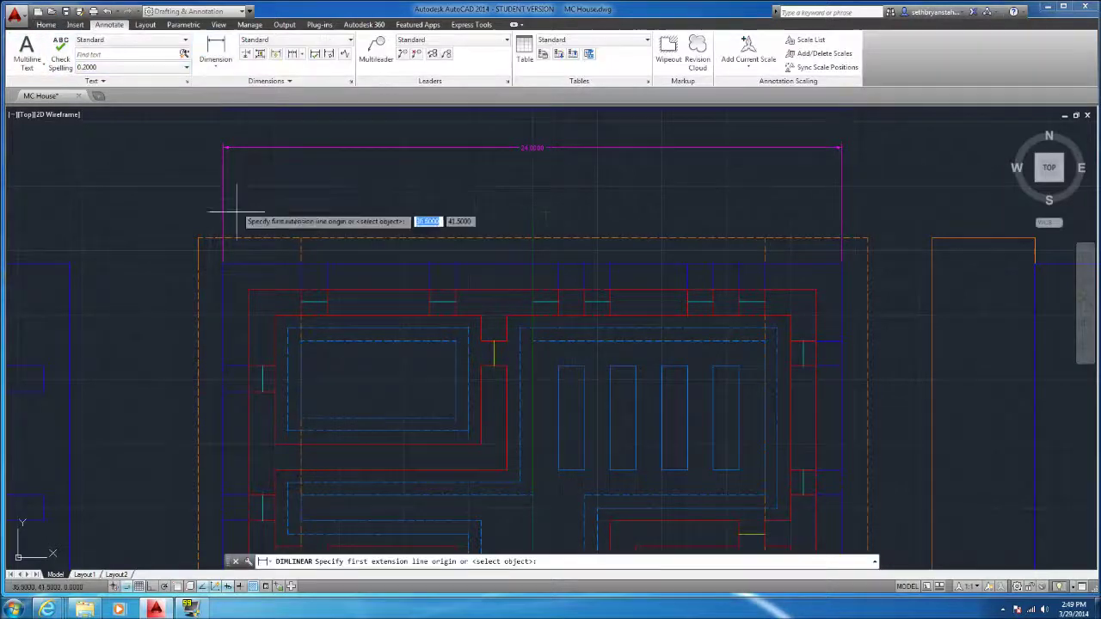
{"action": "left_click", "coordinate": [223, 262]}
{"action": "left_click", "coordinate": [301, 262]}
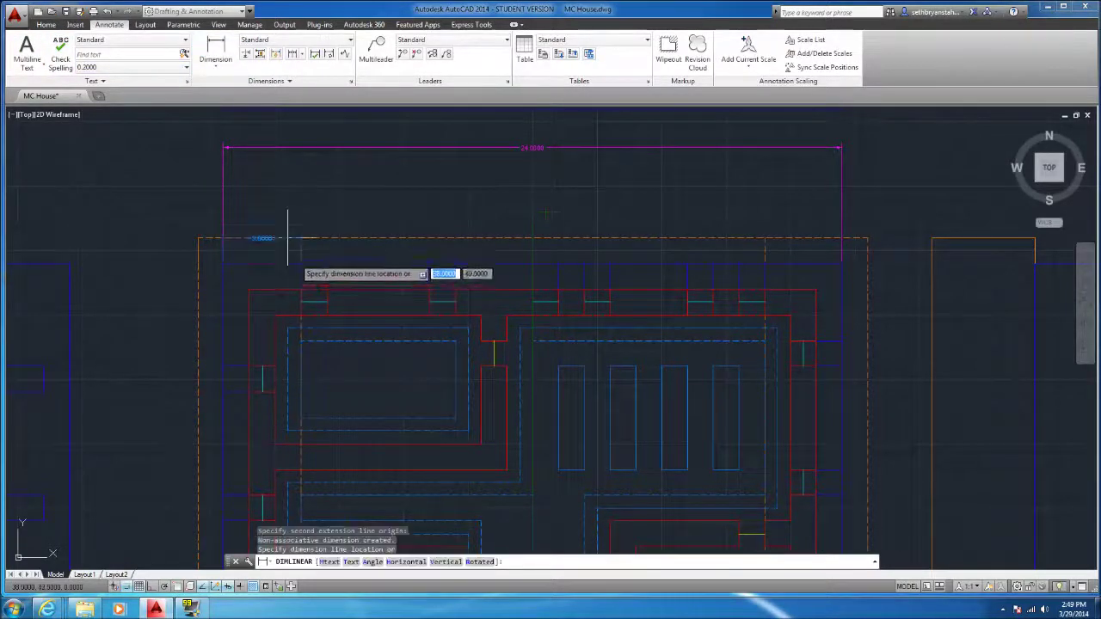
{"action": "key", "text": "Escape"}
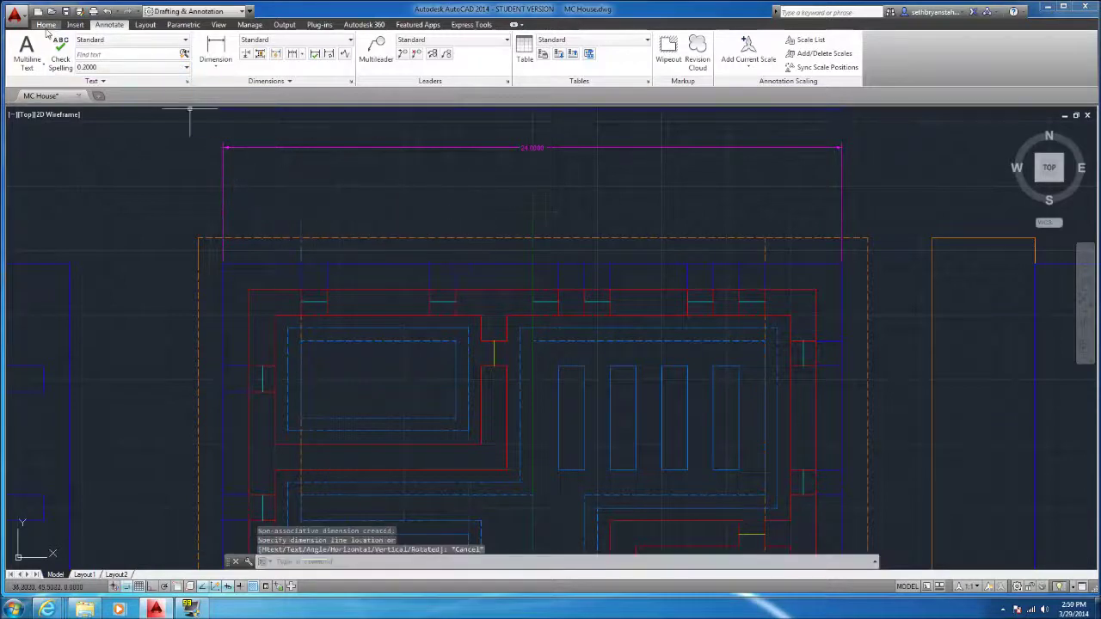
Set the current color to Magenta and the current linetype to Continuous for new objects
{"action": "left_click", "coordinate": [46, 24]}
{"action": "left_click", "coordinate": [632, 39]}
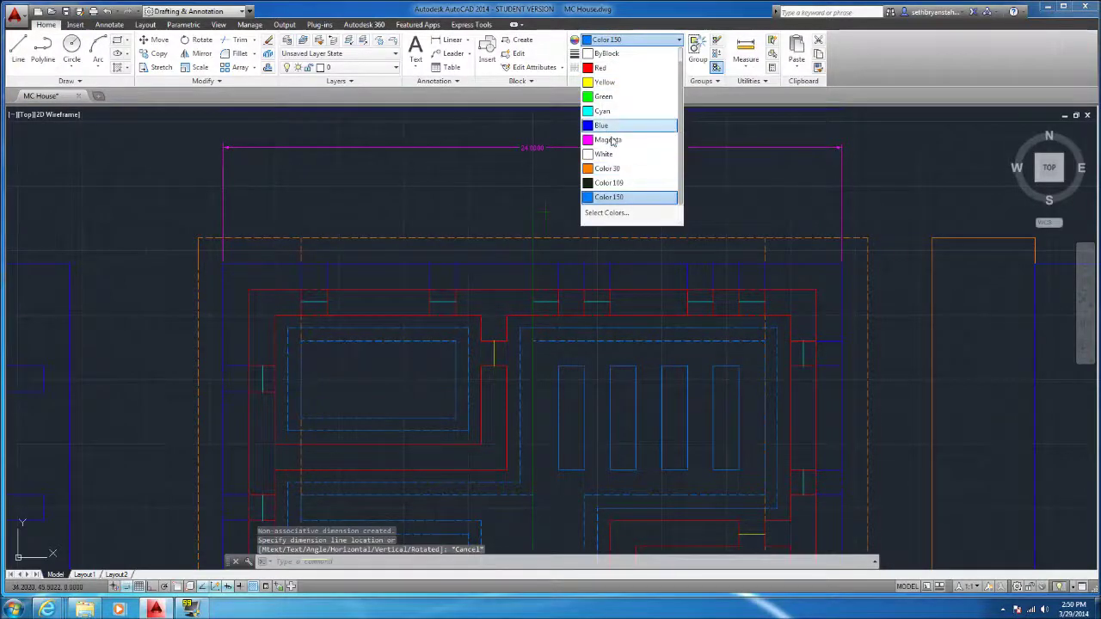
{"action": "left_click", "coordinate": [607, 140]}
{"action": "left_click", "coordinate": [606, 67]}
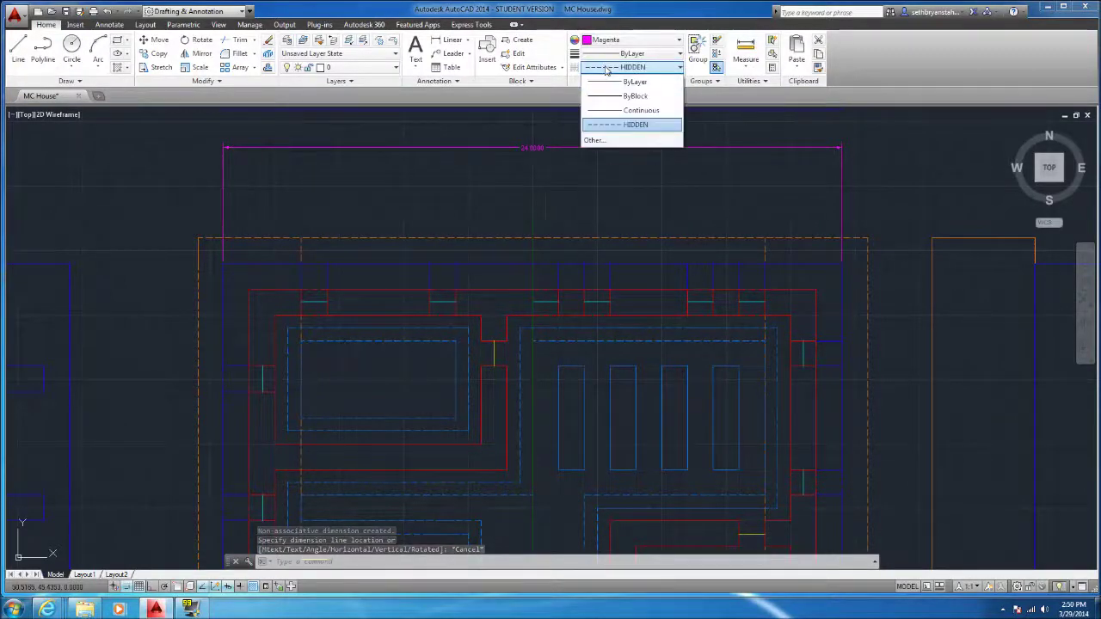
{"action": "left_click", "coordinate": [621, 111]}
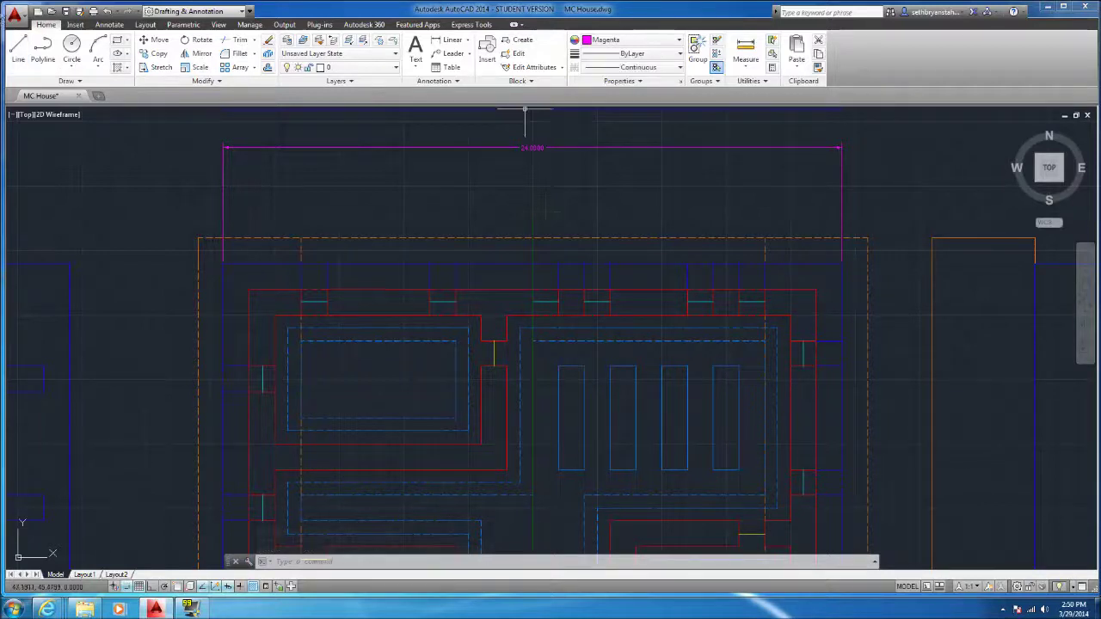
Dimension the distance from the plan's upper-left outer corner to the first upper window opening, placed just below the overall dimension
{"action": "left_click", "coordinate": [109, 24]}
{"action": "left_click", "coordinate": [215, 50]}
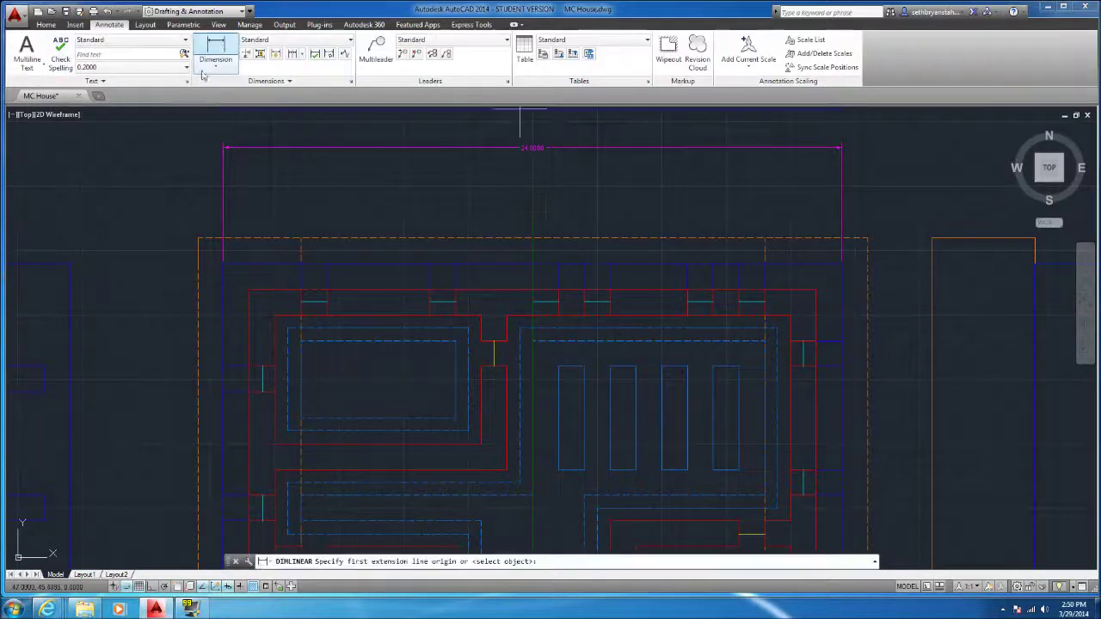
{"action": "left_click", "coordinate": [223, 261]}
{"action": "scroll", "coordinate": [229, 246], "scroll_direction": "up", "scroll_amount": 2}
{"action": "left_click", "coordinate": [332, 286]}
{"action": "scroll", "coordinate": [332, 290], "scroll_direction": "down", "scroll_amount": 2}
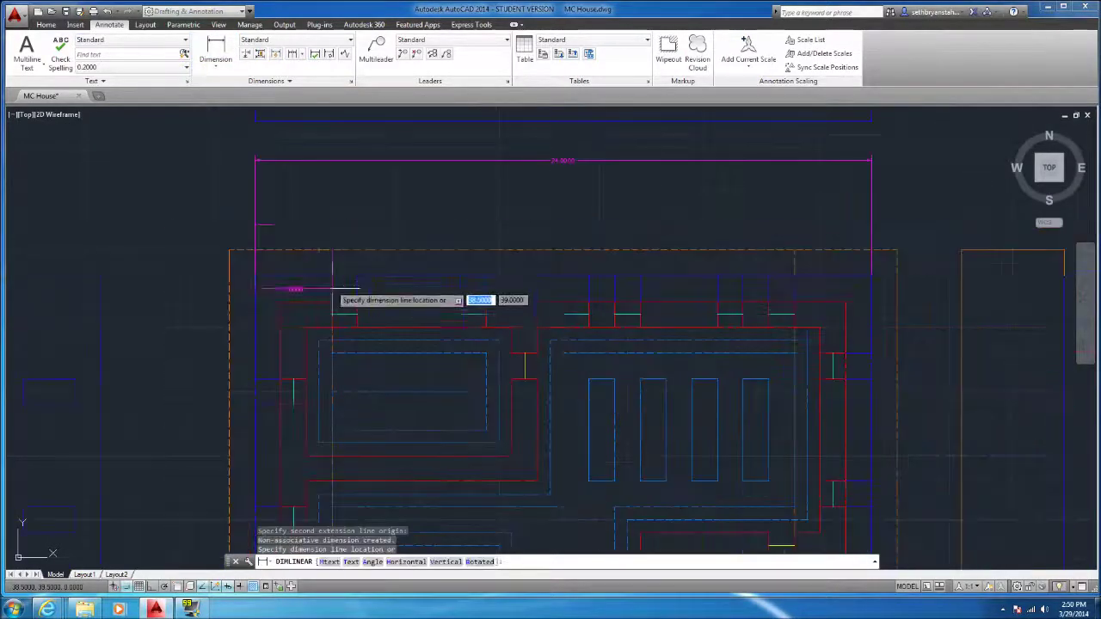
{"action": "left_click", "coordinate": [292, 174]}
{"action": "scroll", "coordinate": [319, 205], "scroll_direction": "up", "scroll_amount": 2}
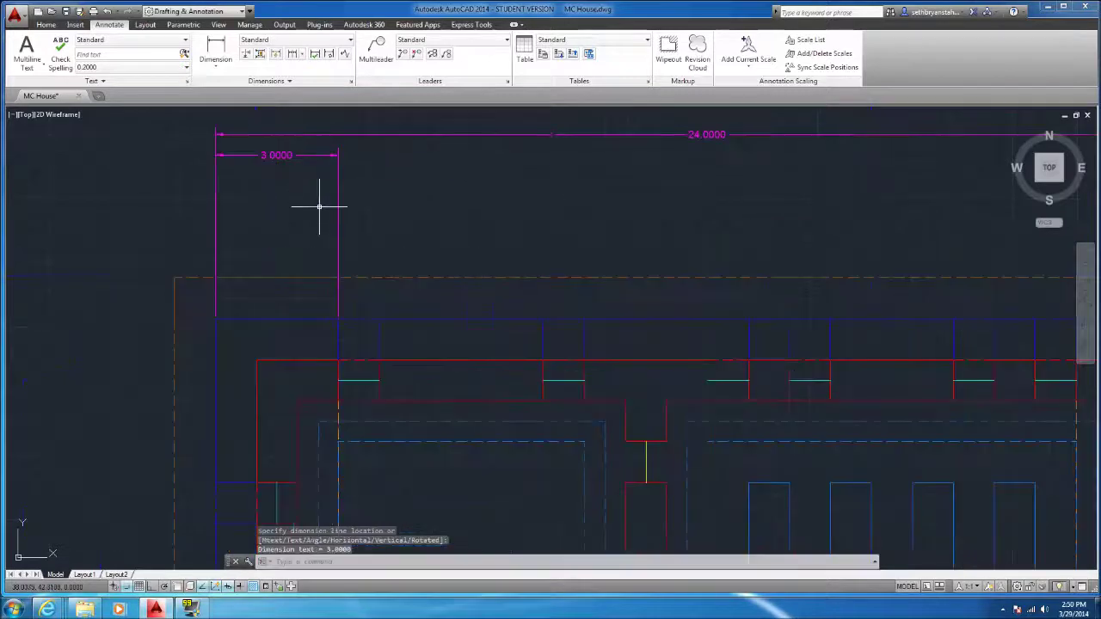
Dimension the width of the first upper window opening, placed one row below the corner-to-window dimension
{"action": "key", "text": "Return"}
{"action": "left_click", "coordinate": [331, 316]}
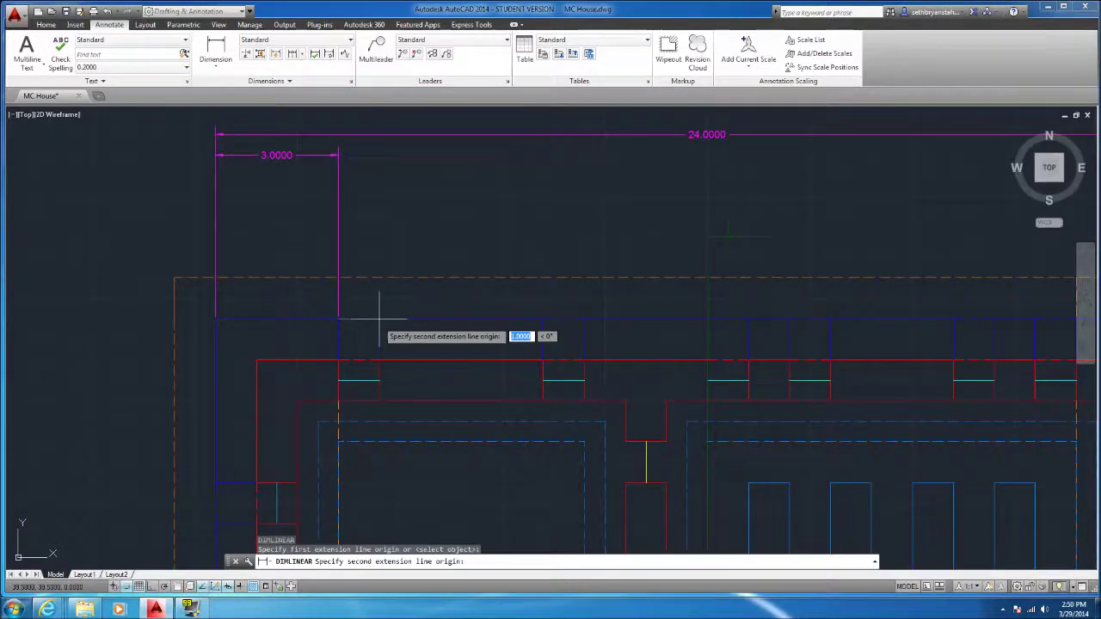
{"action": "left_click", "coordinate": [378, 318]}
{"action": "left_click", "coordinate": [365, 176]}
{"action": "key", "text": "Return"}
{"action": "left_click", "coordinate": [378, 319]}
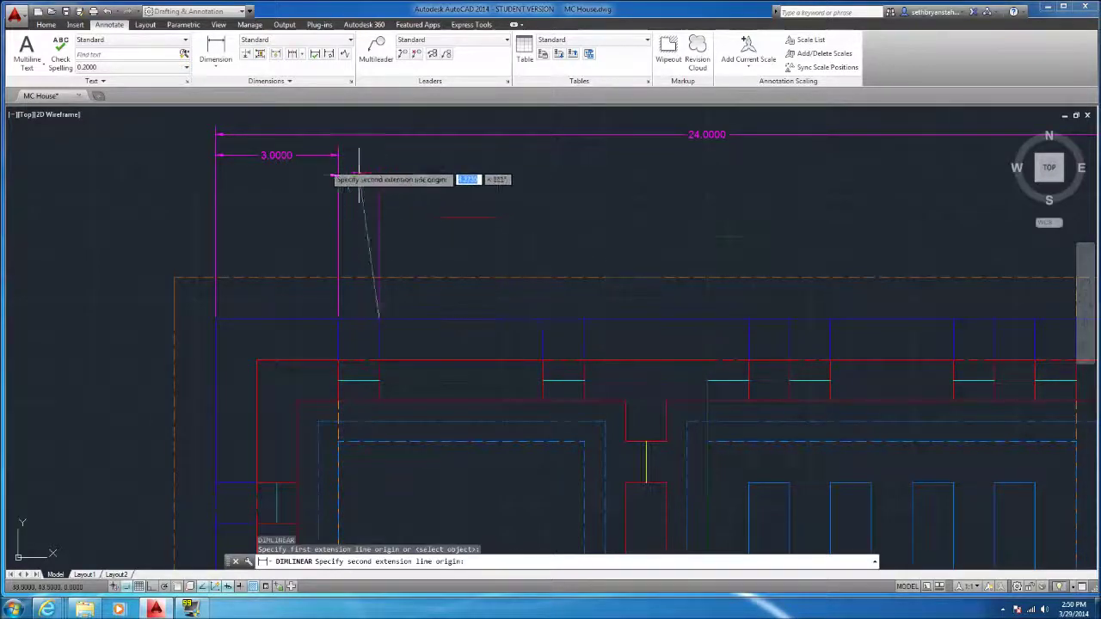
{"action": "key", "text": "Escape"}
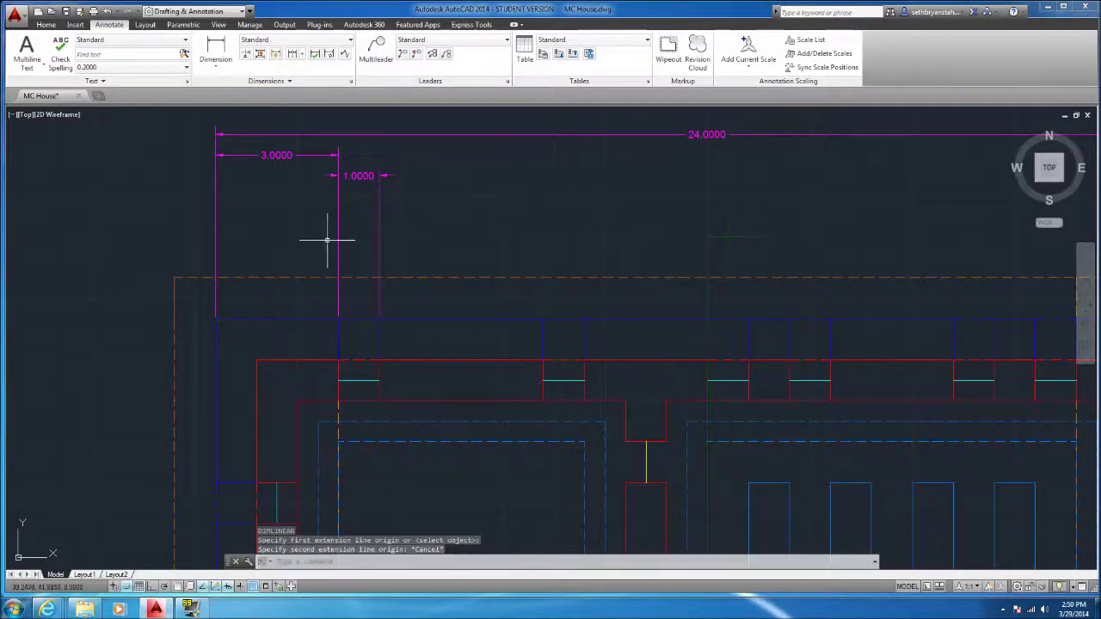
{"action": "key", "text": "Return"}
{"action": "left_click", "coordinate": [338, 318]}
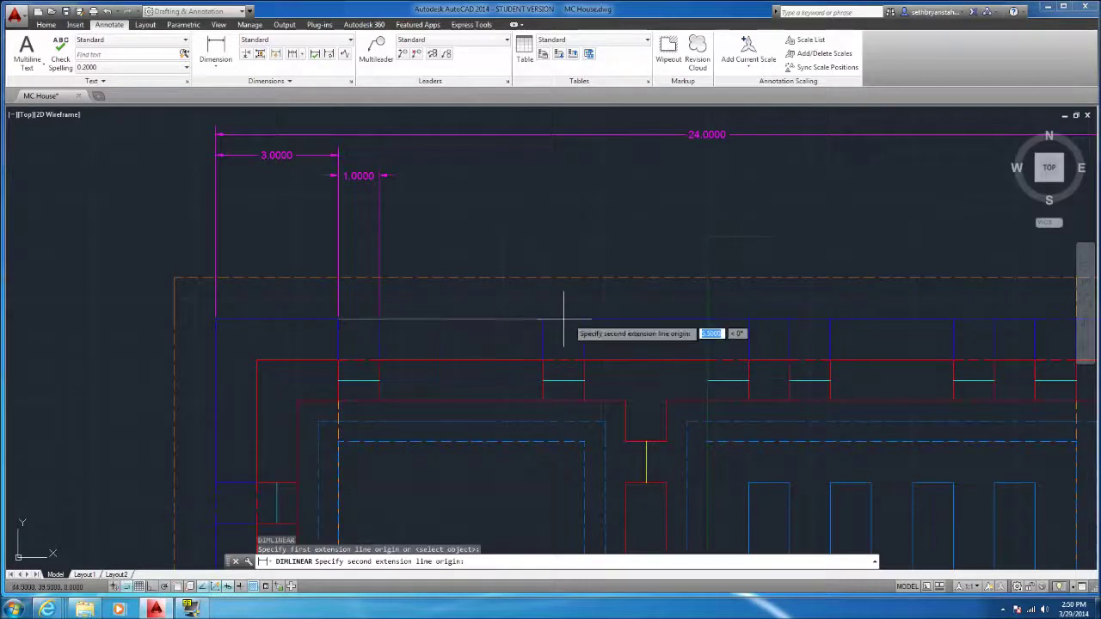
{"action": "key", "text": "Escape"}
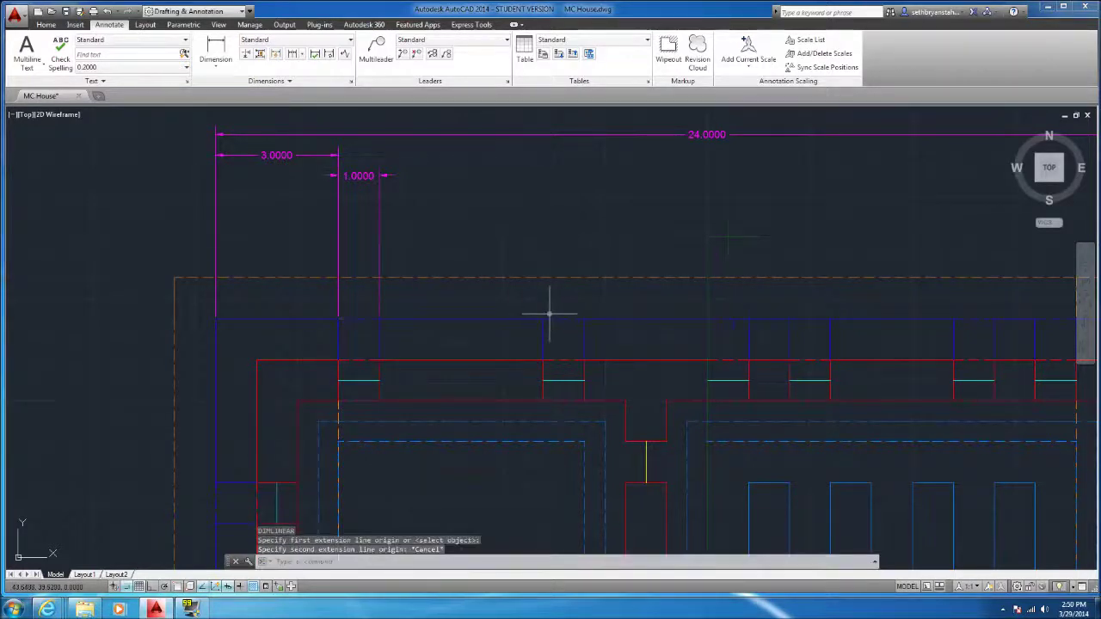
Erase the width dimension of the first upper window opening
{"action": "left_click", "coordinate": [376, 179]}
{"action": "key", "text": "Delete"}
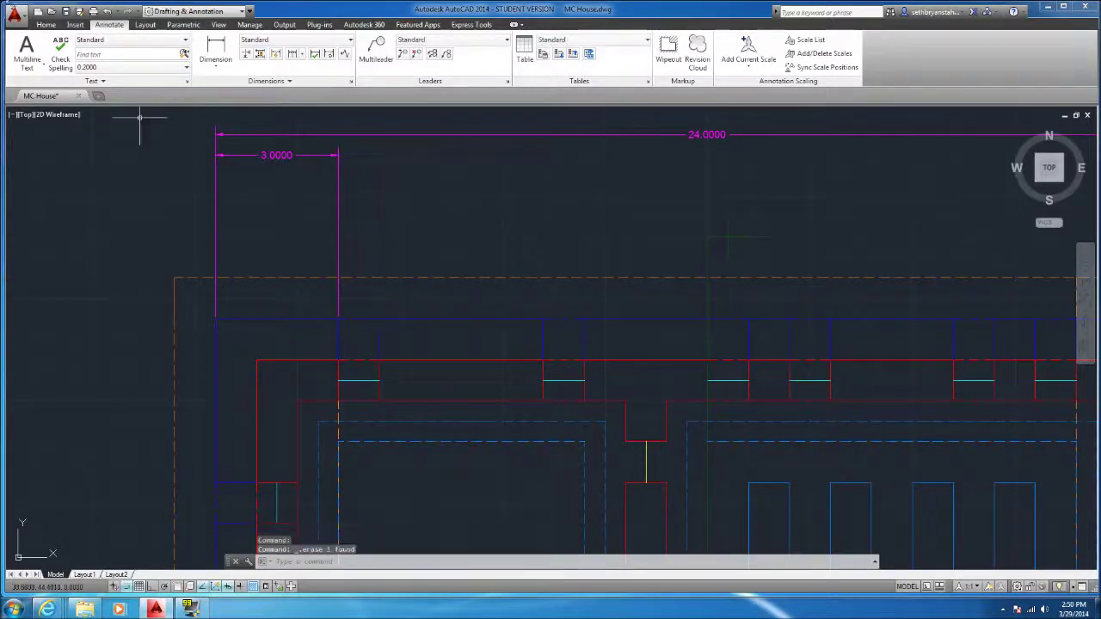
Dimension the distance between the first and second upper window openings, aligned with the corner-to-window dimension
{"action": "left_click", "coordinate": [215, 49]}
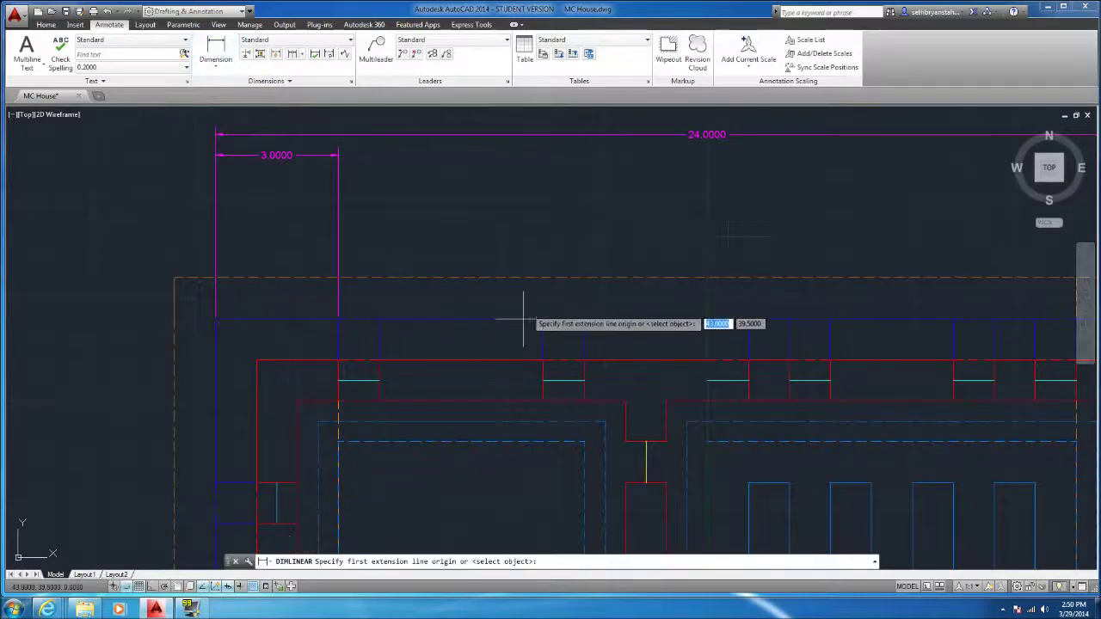
{"action": "left_click", "coordinate": [542, 318]}
{"action": "left_click", "coordinate": [379, 318]}
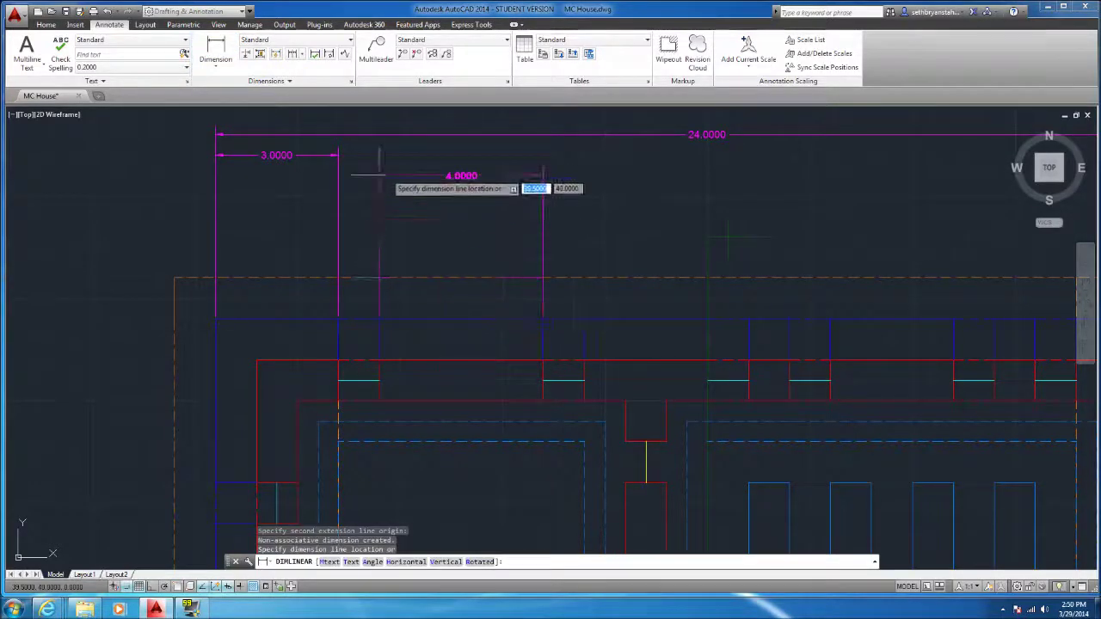
{"action": "left_click", "coordinate": [379, 155]}
{"action": "key", "text": "Return"}
{"action": "left_click", "coordinate": [584, 319]}
{"action": "left_click", "coordinate": [748, 318]}
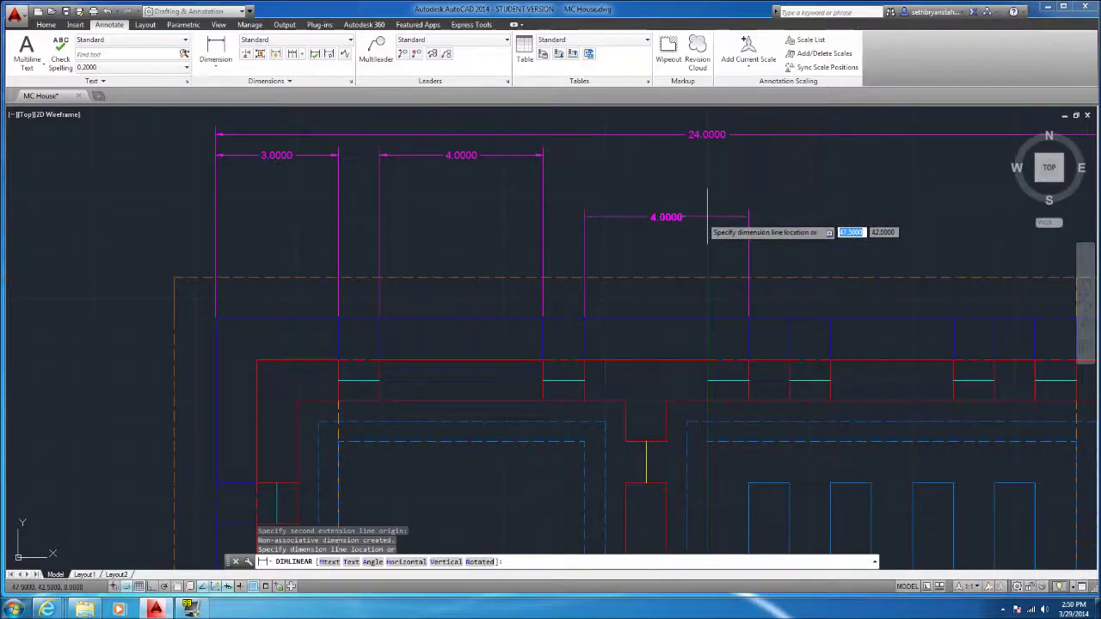
{"action": "key", "text": "Escape"}
Dimension the wall segments between the second and third and between the third and fourth upper window openings, in the same row
{"action": "key", "text": "Return"}
{"action": "left_click", "coordinate": [585, 318]}
{"action": "left_click", "coordinate": [706, 318]}
{"action": "left_click", "coordinate": [641, 155]}
{"action": "key", "text": "Return"}
{"action": "left_click", "coordinate": [748, 318]}
{"action": "left_click", "coordinate": [790, 319]}
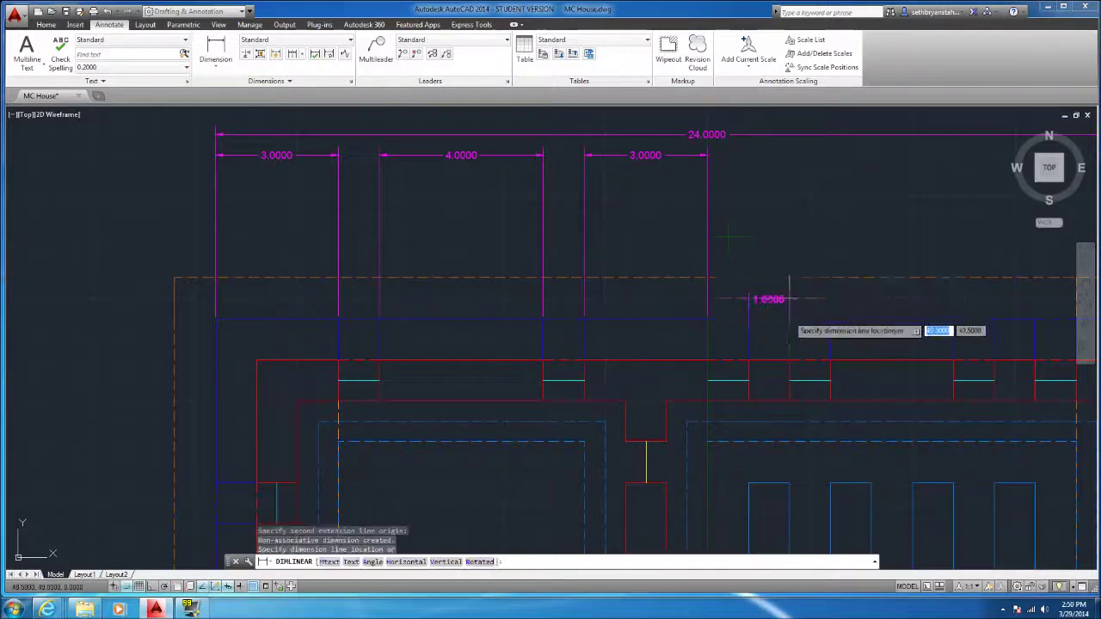
{"action": "left_click", "coordinate": [779, 155]}
Dimension the wall segments between the fourth and fifth and between the fifth and sixth upper window openings, in the same row
{"action": "key", "text": "Return"}
{"action": "left_click", "coordinate": [830, 319]}
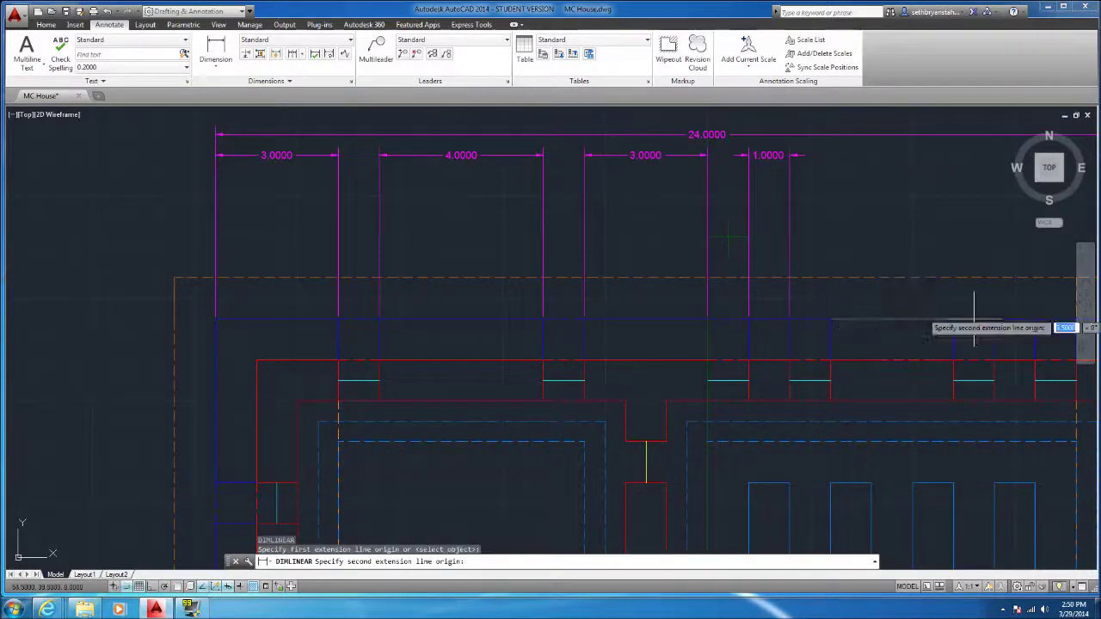
{"action": "left_click", "coordinate": [953, 318]}
{"action": "left_click", "coordinate": [918, 154]}
{"action": "scroll", "coordinate": [821, 297], "scroll_direction": "down", "scroll_amount": 3}
{"action": "scroll", "coordinate": [920, 306], "scroll_direction": "up", "scroll_amount": 3}
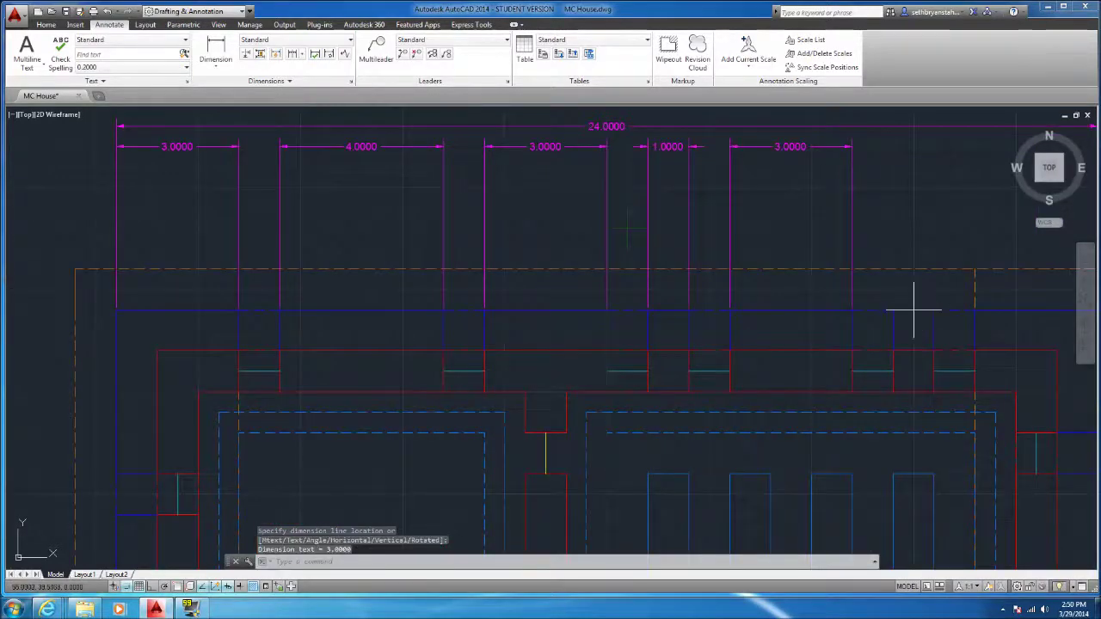
{"action": "key", "text": "Return"}
{"action": "left_click", "coordinate": [894, 315]}
{"action": "left_click", "coordinate": [934, 317]}
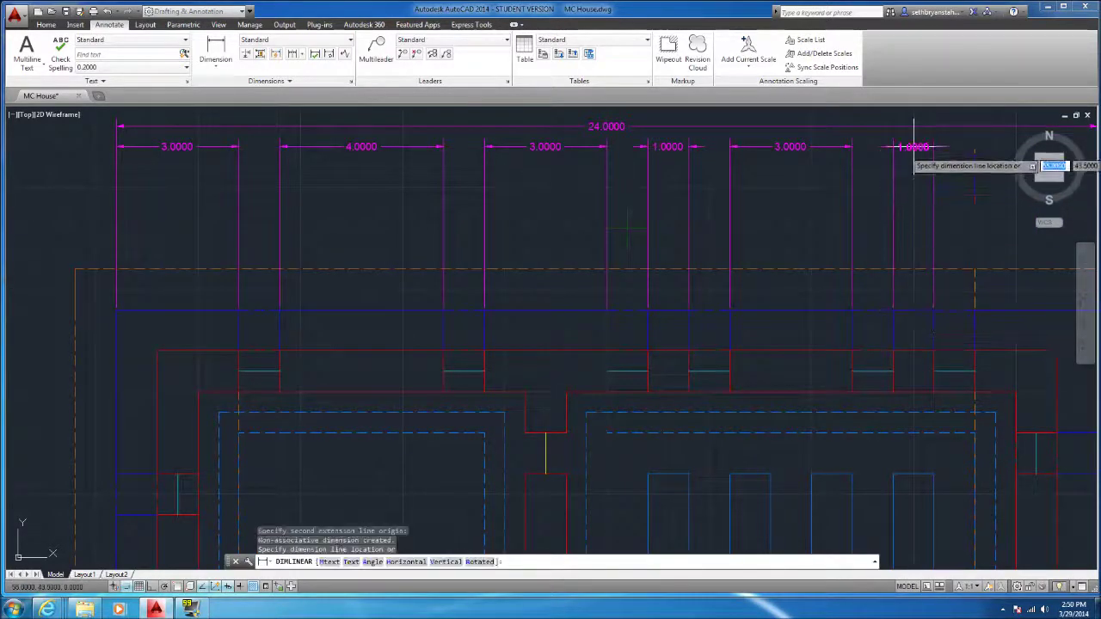
{"action": "left_click", "coordinate": [914, 147]}
Dimension the distance from the sixth upper window opening to the plan's upper-right outer corner, in the same row
{"action": "scroll", "coordinate": [781, 298], "scroll_direction": "down", "scroll_amount": 3}
{"action": "scroll", "coordinate": [908, 295], "scroll_direction": "up", "scroll_amount": 3}
{"action": "key", "text": "Return"}
{"action": "left_click", "coordinate": [901, 301]}
{"action": "left_click", "coordinate": [1024, 302]}
{"action": "left_click", "coordinate": [921, 145]}
Dimension the width of the first upper window opening, placed one row below the wall-segment dimensions
{"action": "scroll", "coordinate": [791, 278], "scroll_direction": "down", "scroll_amount": 2}
{"action": "scroll", "coordinate": [785, 252], "scroll_direction": "up", "scroll_amount": 2}
{"action": "scroll", "coordinate": [594, 284], "scroll_direction": "down", "scroll_amount": 2}
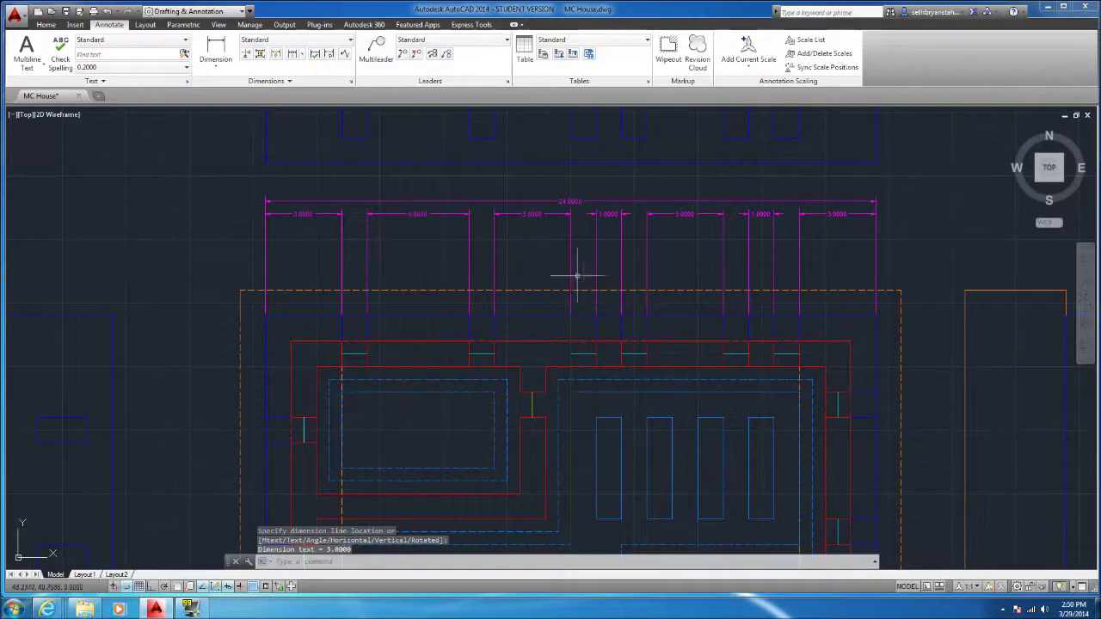
{"action": "scroll", "coordinate": [335, 283], "scroll_direction": "up", "scroll_amount": 2}
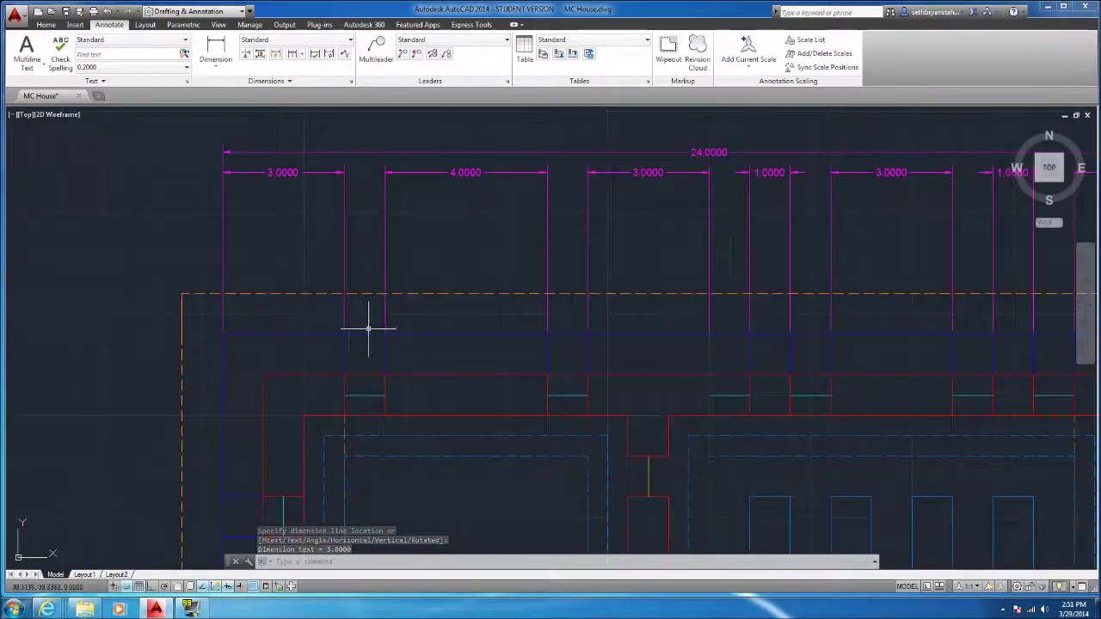
{"action": "key", "text": "Return"}
{"action": "left_click", "coordinate": [344, 295]}
{"action": "left_click", "coordinate": [384, 295]}
{"action": "left_click", "coordinate": [384, 191]}
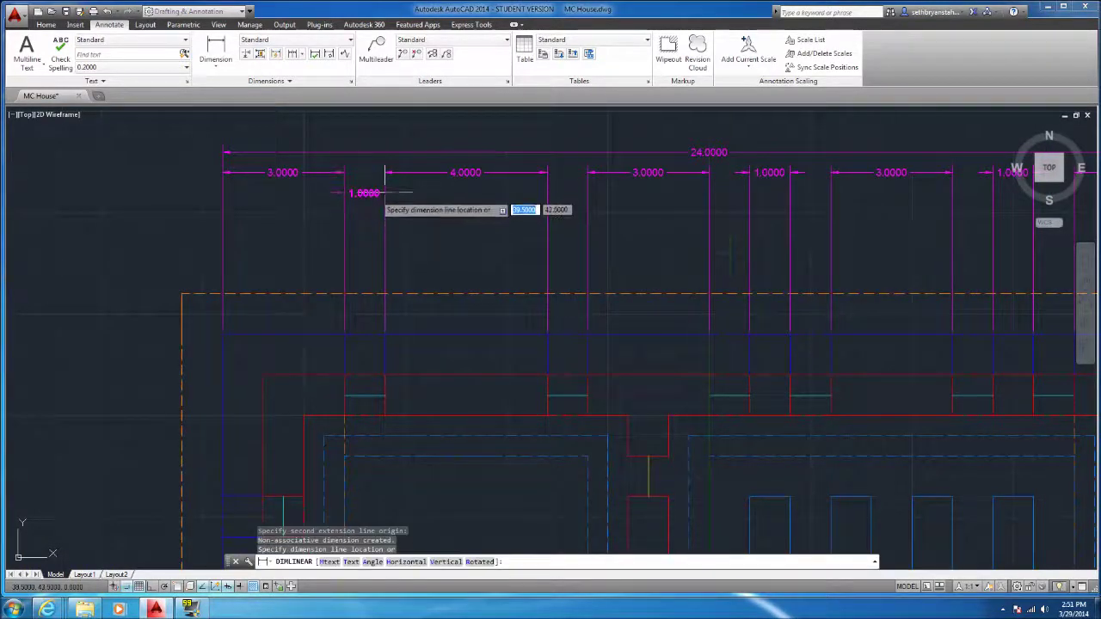
Dimension the widths of the second and third upper window openings, aligned with the first window's width dimension
{"action": "key", "text": "Return"}
{"action": "left_click", "coordinate": [547, 335]}
{"action": "left_click", "coordinate": [588, 336]}
{"action": "left_click", "coordinate": [594, 195]}
{"action": "key", "text": "Return"}
{"action": "left_click", "coordinate": [709, 336]}
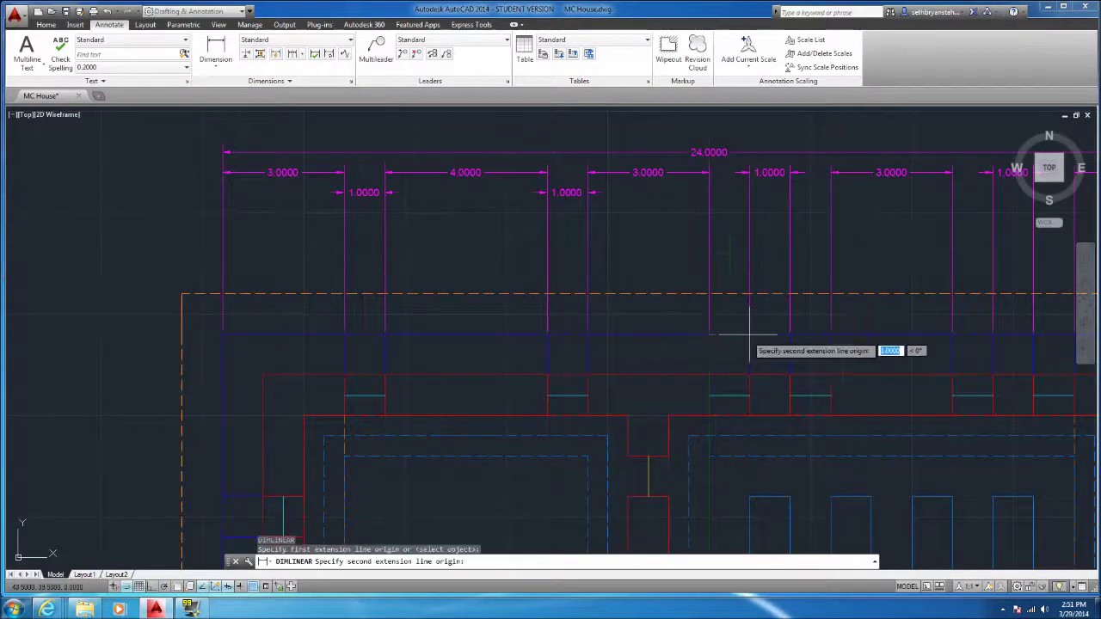
{"action": "left_click", "coordinate": [749, 335]}
{"action": "left_click", "coordinate": [740, 193]}
{"action": "key", "text": "Return"}
{"action": "left_click", "coordinate": [749, 335]}
{"action": "left_click", "coordinate": [789, 335]}
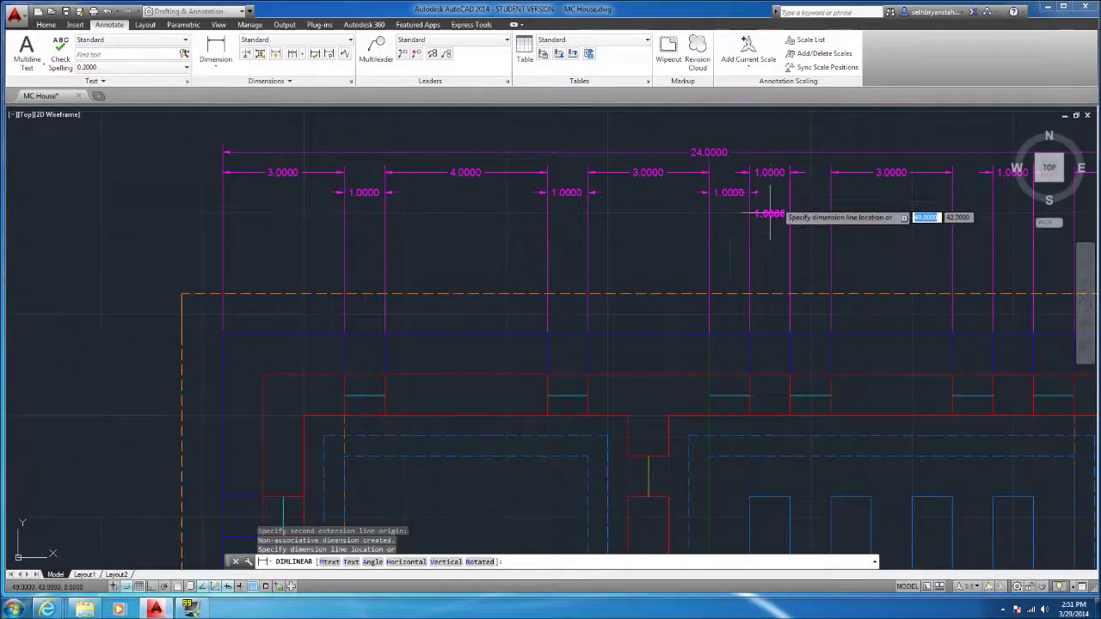
{"action": "key", "text": "Escape"}
Dimension the widths of the fourth and fifth upper window openings, in the row of window-width dimensions
{"action": "key", "text": "Return"}
{"action": "left_click", "coordinate": [790, 322]}
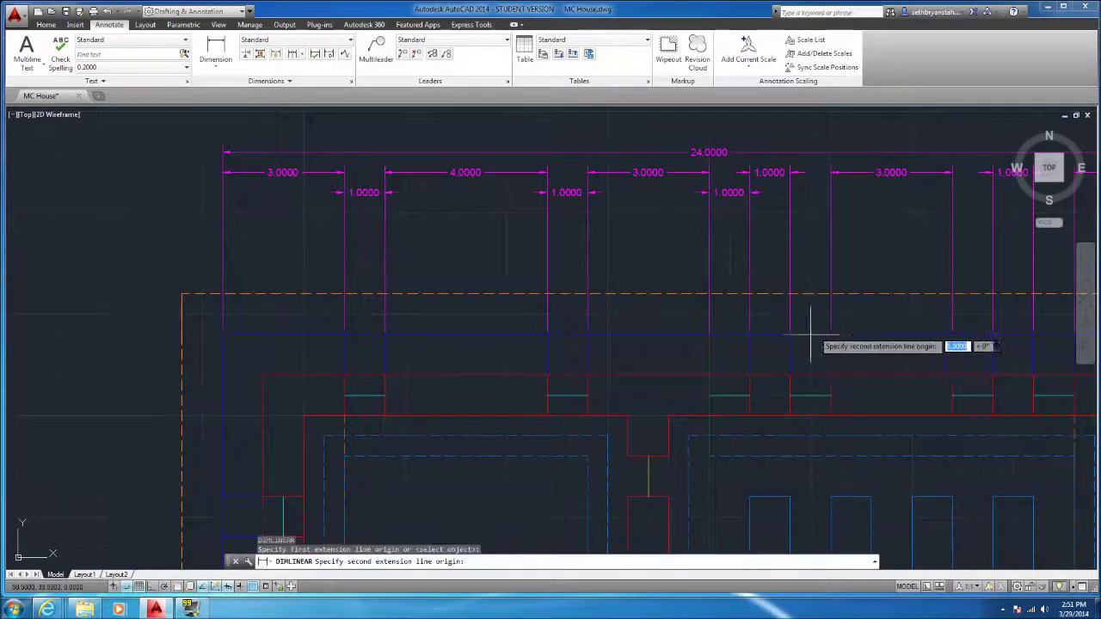
{"action": "left_click", "coordinate": [830, 318]}
{"action": "left_click", "coordinate": [817, 194]}
{"action": "key", "text": "Return"}
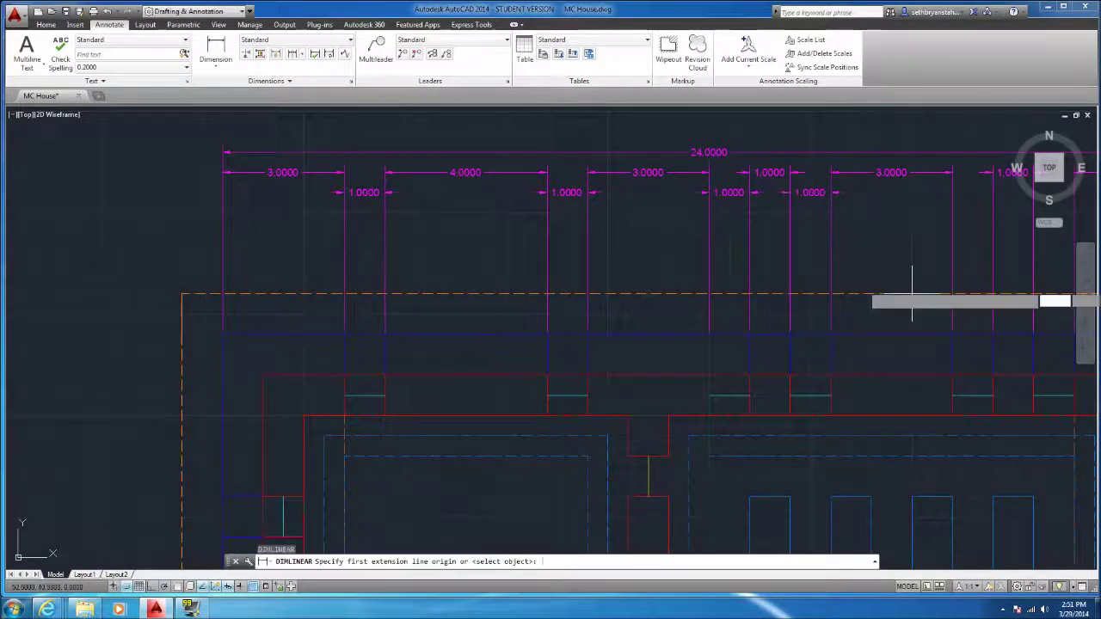
{"action": "left_click", "coordinate": [952, 334]}
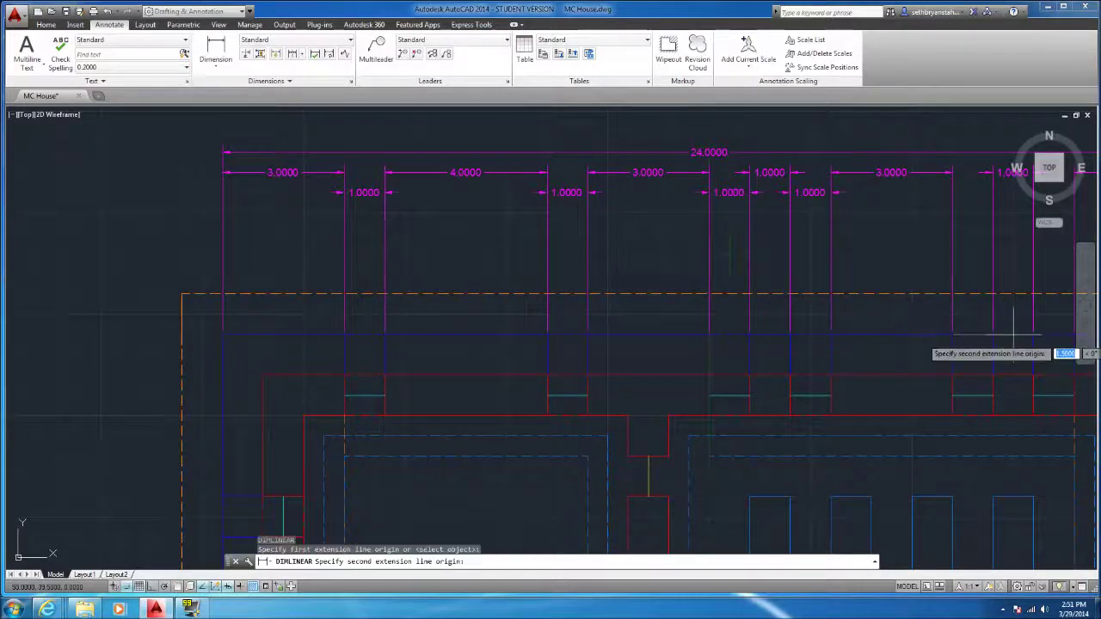
{"action": "left_click", "coordinate": [992, 335]}
{"action": "left_click", "coordinate": [971, 192]}
{"action": "key", "text": "Return"}
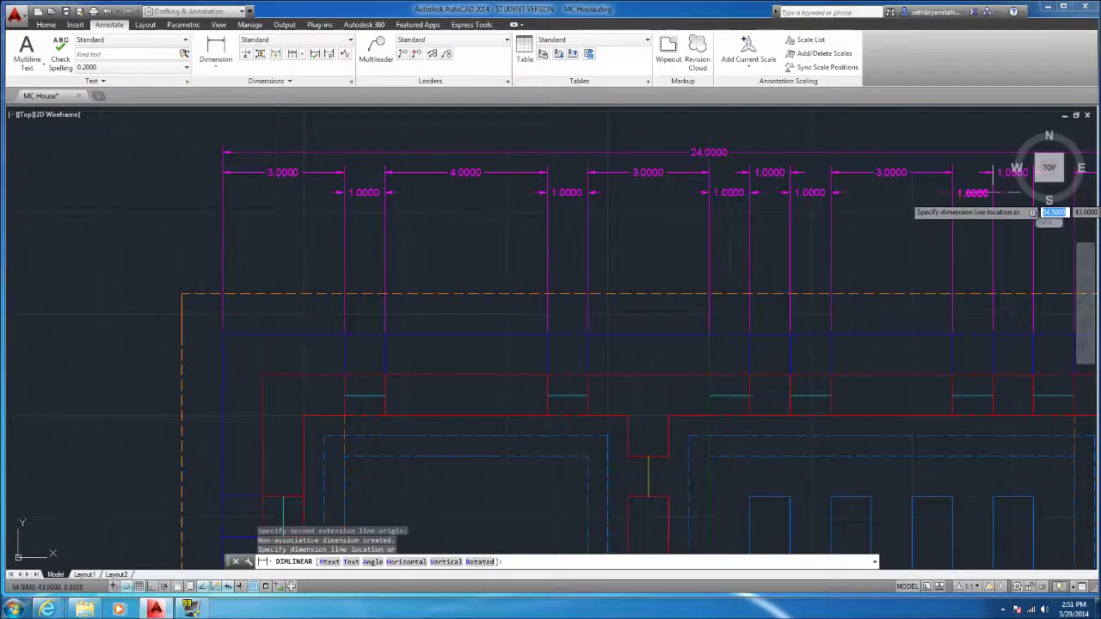
{"action": "scroll", "coordinate": [951, 307], "scroll_direction": "down", "scroll_amount": 3}
{"action": "scroll", "coordinate": [934, 307], "scroll_direction": "up", "scroll_amount": 3}
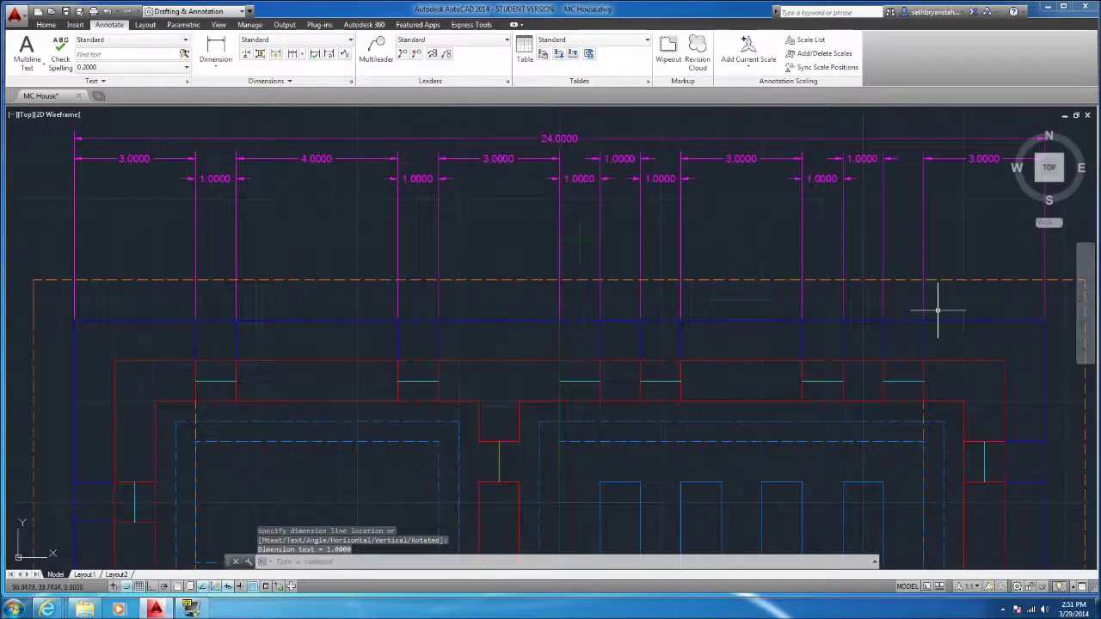
{"action": "left_click", "coordinate": [883, 320]}
{"action": "left_click", "coordinate": [869, 225]}
{"action": "key", "text": "Escape"}
{"action": "key", "text": "Return"}
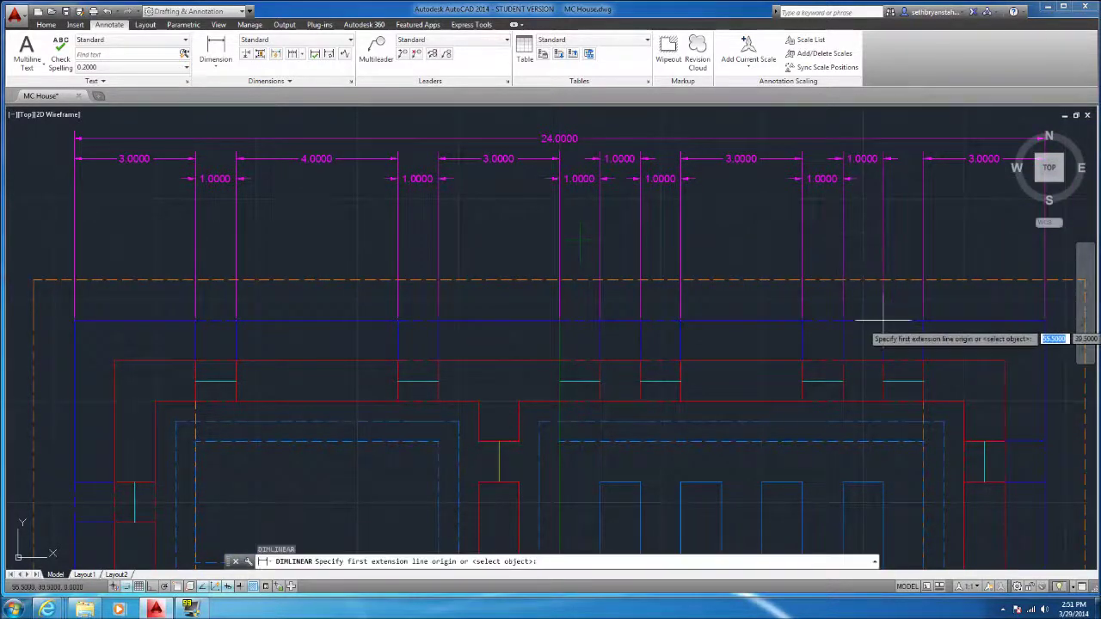
{"action": "key", "text": "Return"}
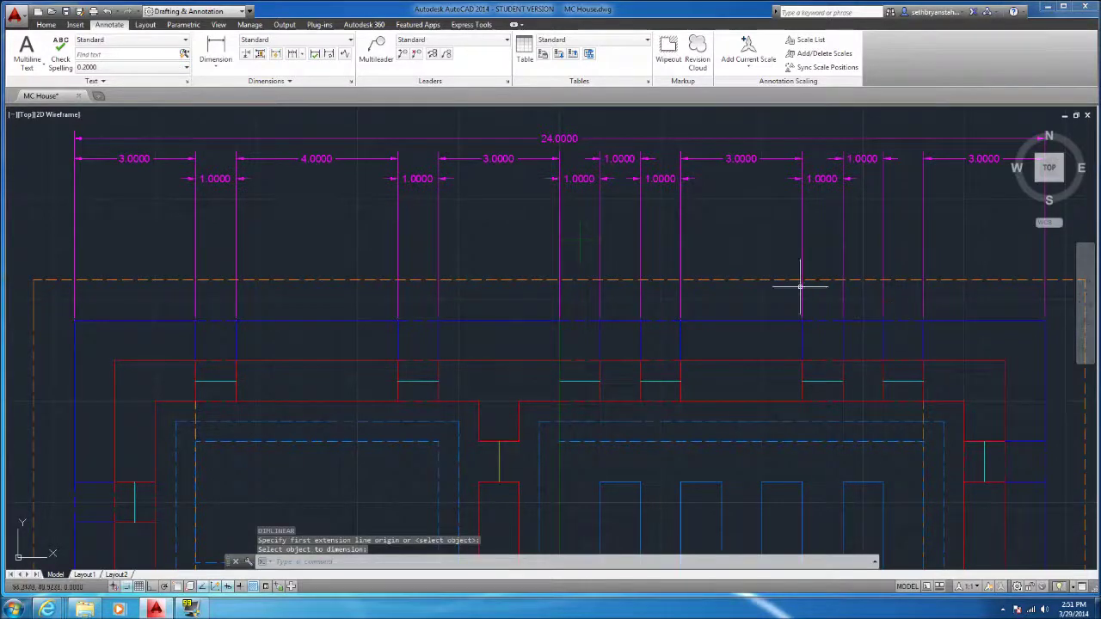
Dimension the width of the sixth upper window opening, in the row of window-width dimensions
{"action": "left_click", "coordinate": [222, 52]}
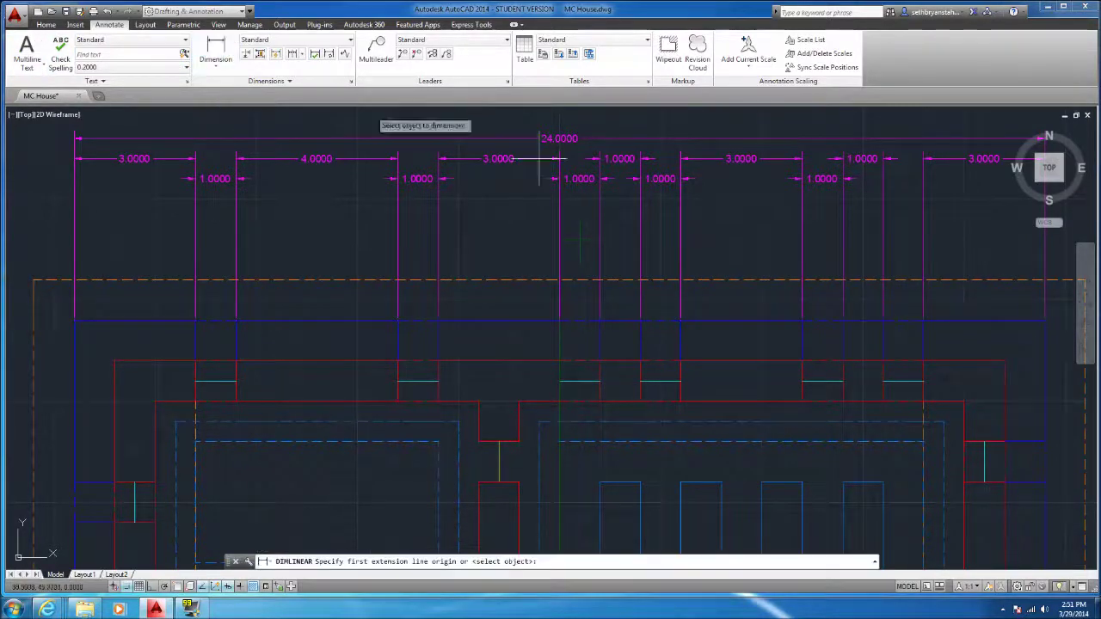
{"action": "left_click", "coordinate": [882, 320]}
{"action": "left_click", "coordinate": [923, 320]}
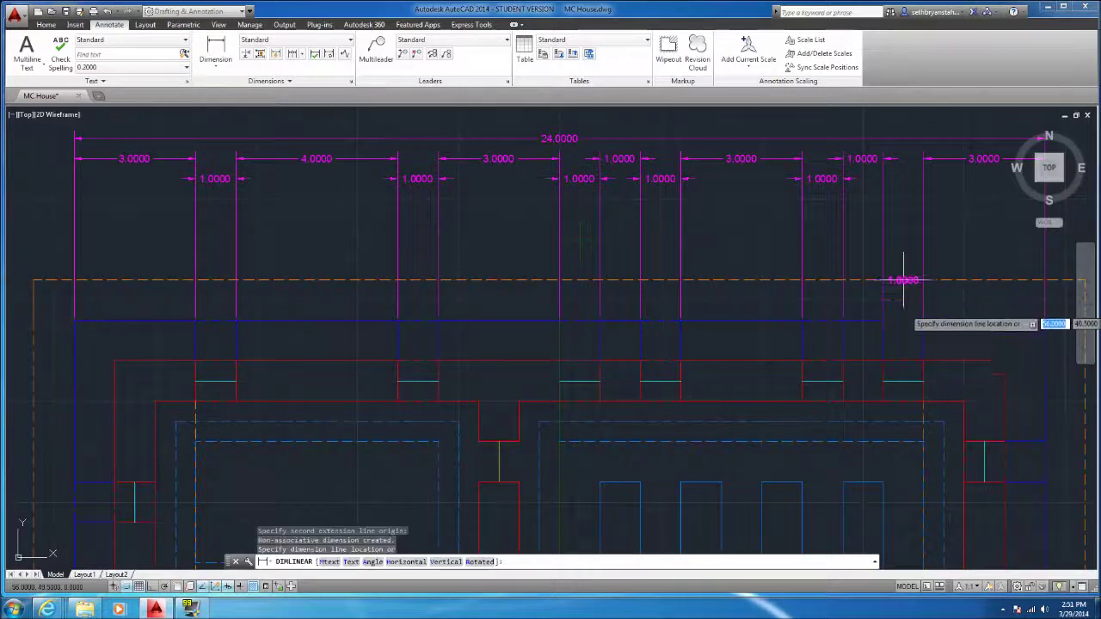
{"action": "left_click", "coordinate": [903, 178]}
{"action": "key", "text": "Escape"}
{"action": "scroll", "coordinate": [404, 268], "scroll_direction": "down", "scroll_amount": 3}
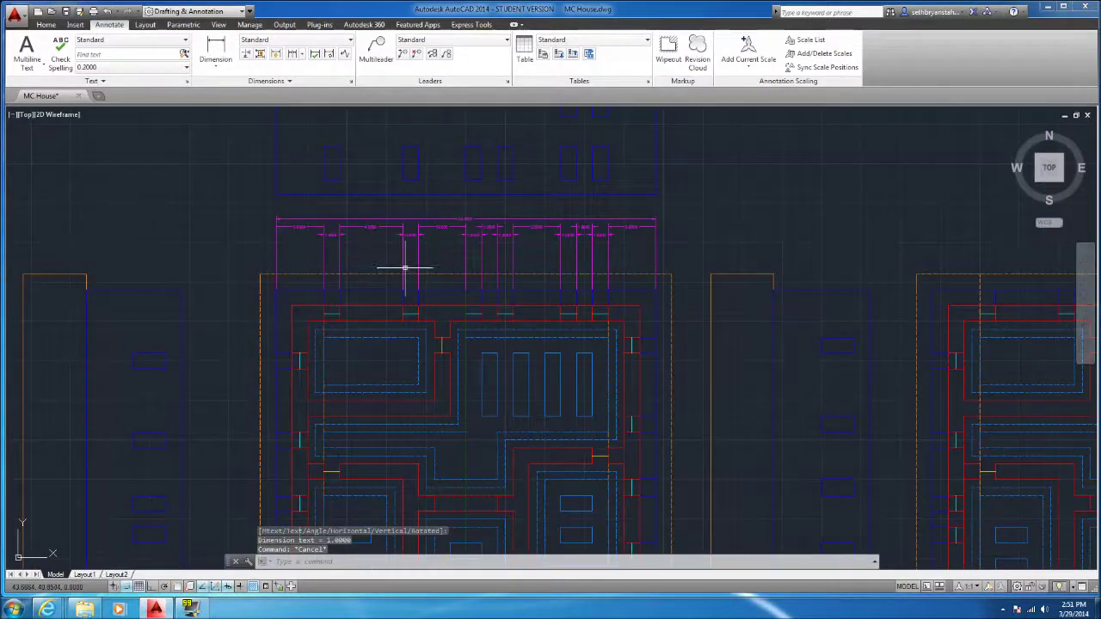
{"action": "scroll", "coordinate": [430, 239], "scroll_direction": "down", "scroll_amount": 5}
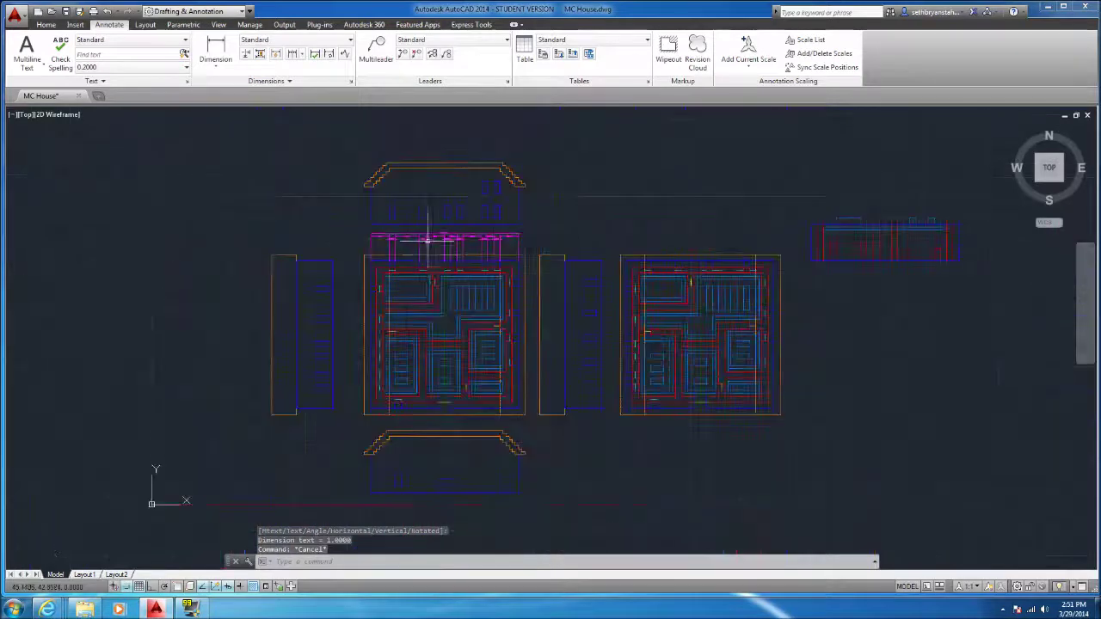
{"action": "scroll", "coordinate": [434, 301], "scroll_direction": "up", "scroll_amount": 2}
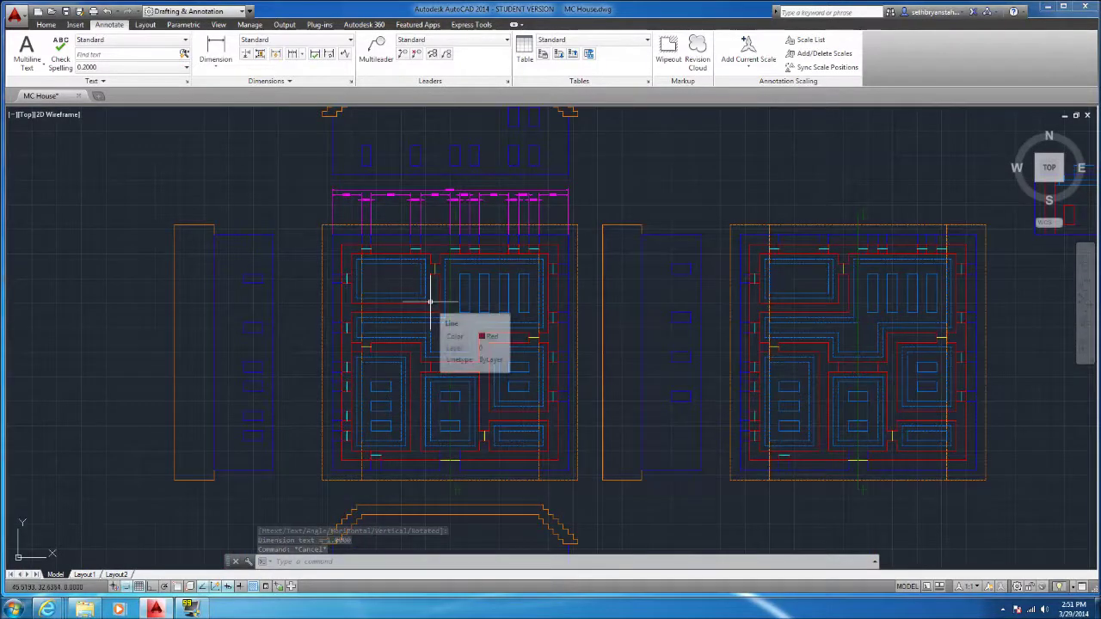
{"action": "scroll", "coordinate": [411, 202], "scroll_direction": "up", "scroll_amount": 5}
{"action": "key", "text": "Escape"}
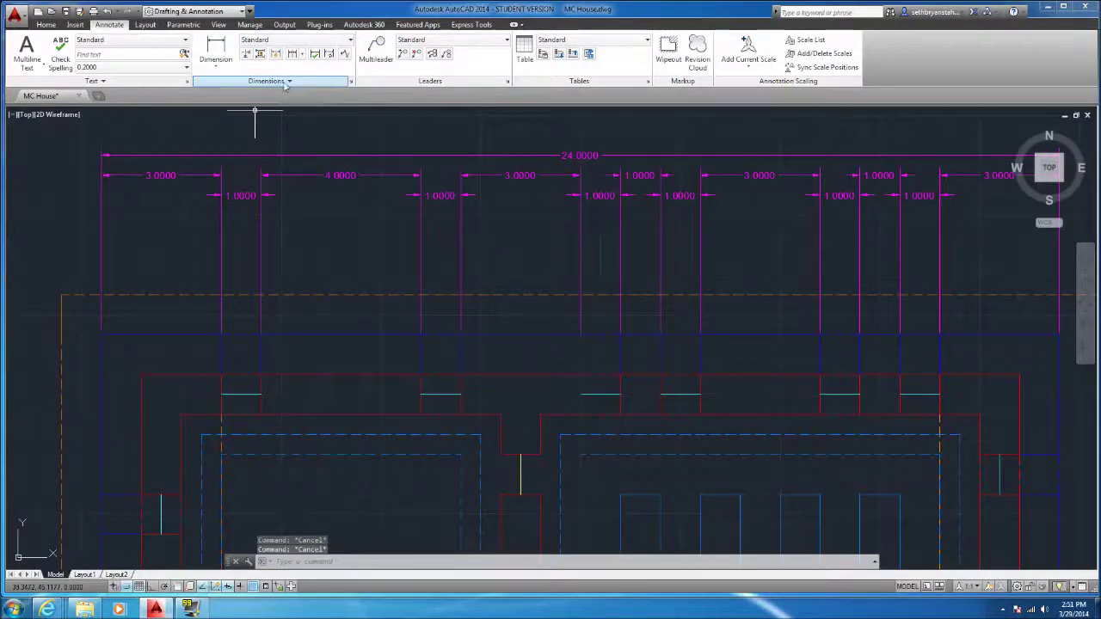
Modify the Standard dimension style to use a text height of 0.25
{"action": "left_click", "coordinate": [352, 81]}
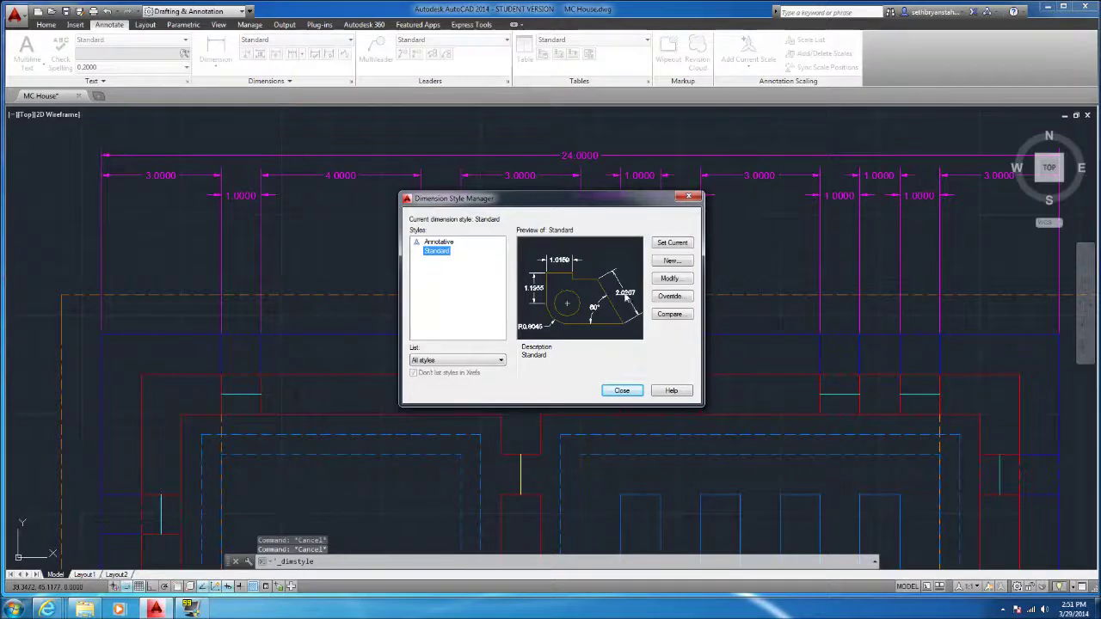
{"action": "left_click", "coordinate": [670, 281]}
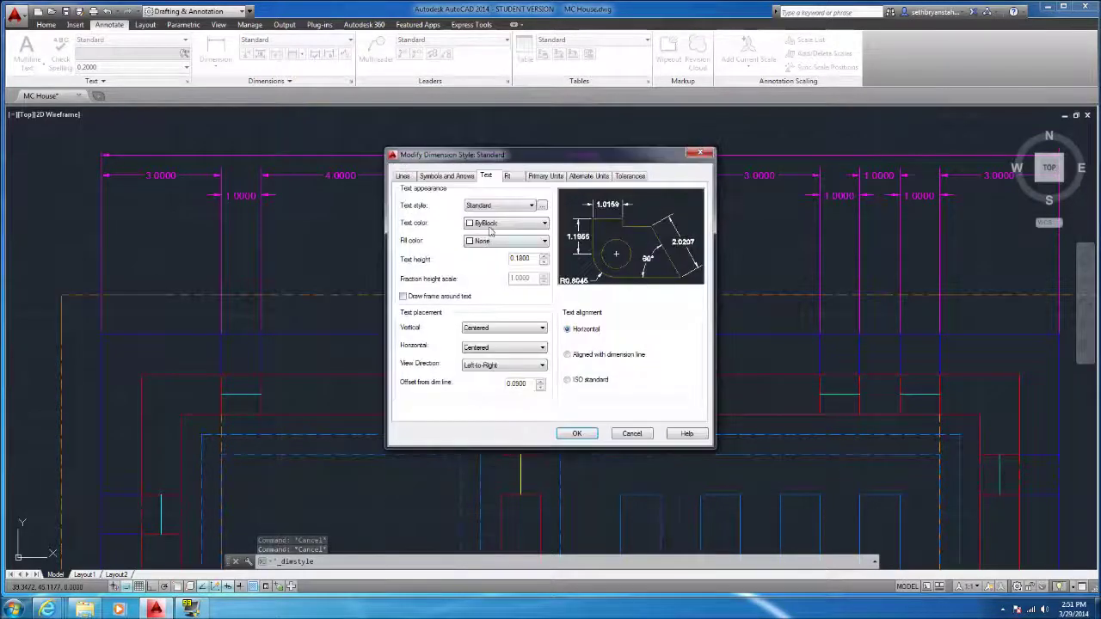
{"action": "key", "text": "Tab"}
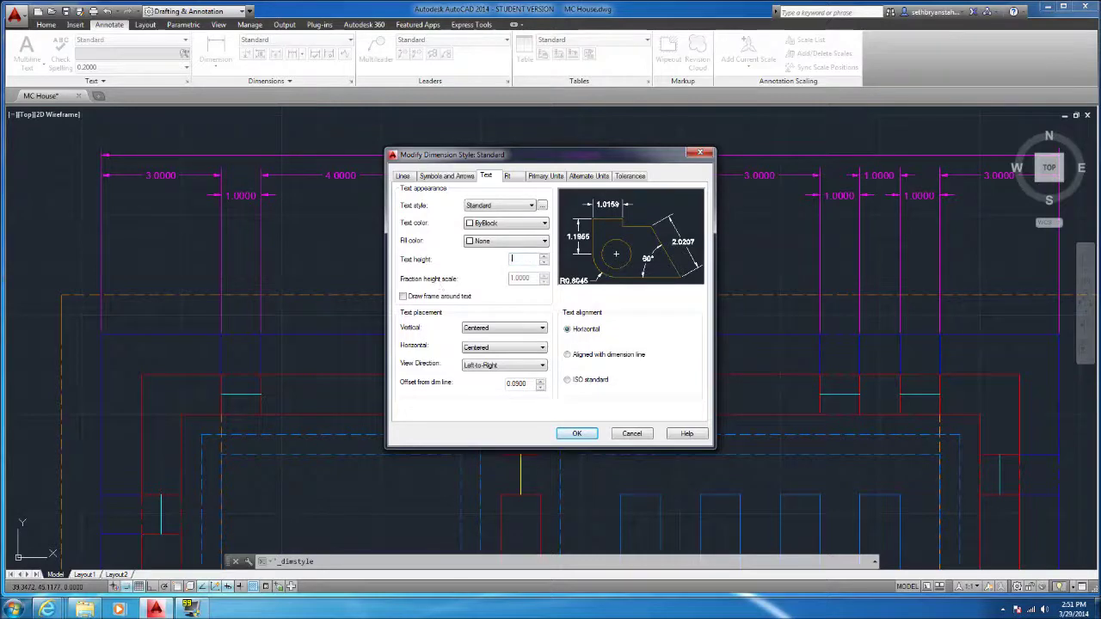
{"action": "type", "text": "25"}
{"action": "left_click", "coordinate": [577, 435]}
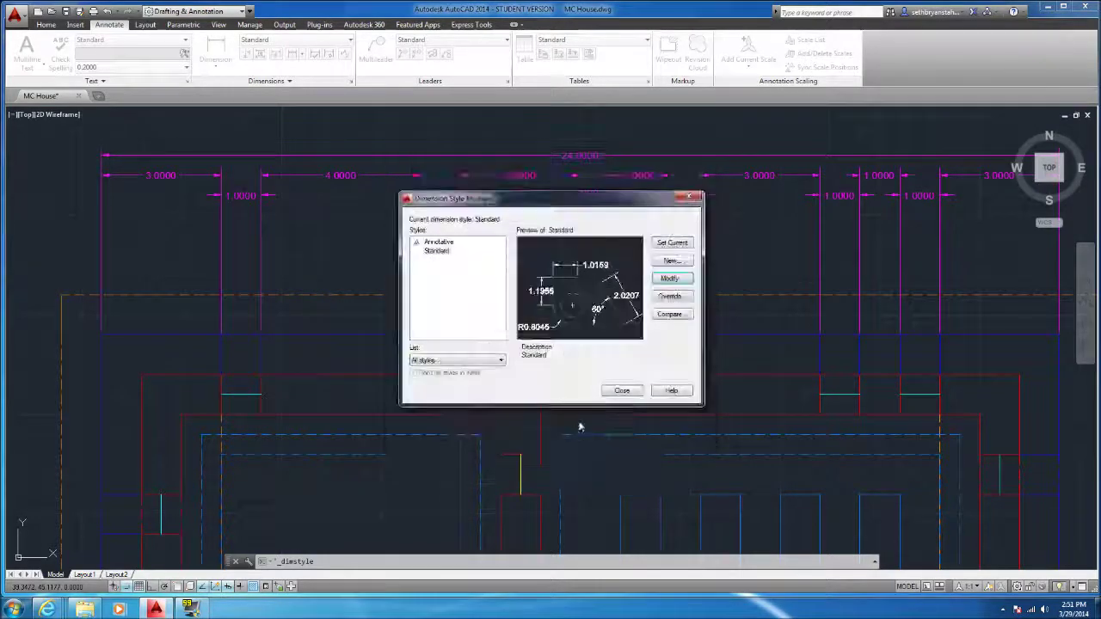
{"action": "left_click", "coordinate": [624, 386]}
Dimension the plan's overall left side from the lower-left to the upper-left outer corner, placed outside the dashed roof outline
{"action": "scroll", "coordinate": [632, 269], "scroll_direction": "down", "scroll_amount": 4}
{"action": "scroll", "coordinate": [632, 269], "scroll_direction": "down", "scroll_amount": 2}
{"action": "scroll", "coordinate": [633, 336], "scroll_direction": "up", "scroll_amount": 2}
{"action": "scroll", "coordinate": [597, 435], "scroll_direction": "down", "scroll_amount": 2}
{"action": "scroll", "coordinate": [589, 469], "scroll_direction": "up", "scroll_amount": 2}
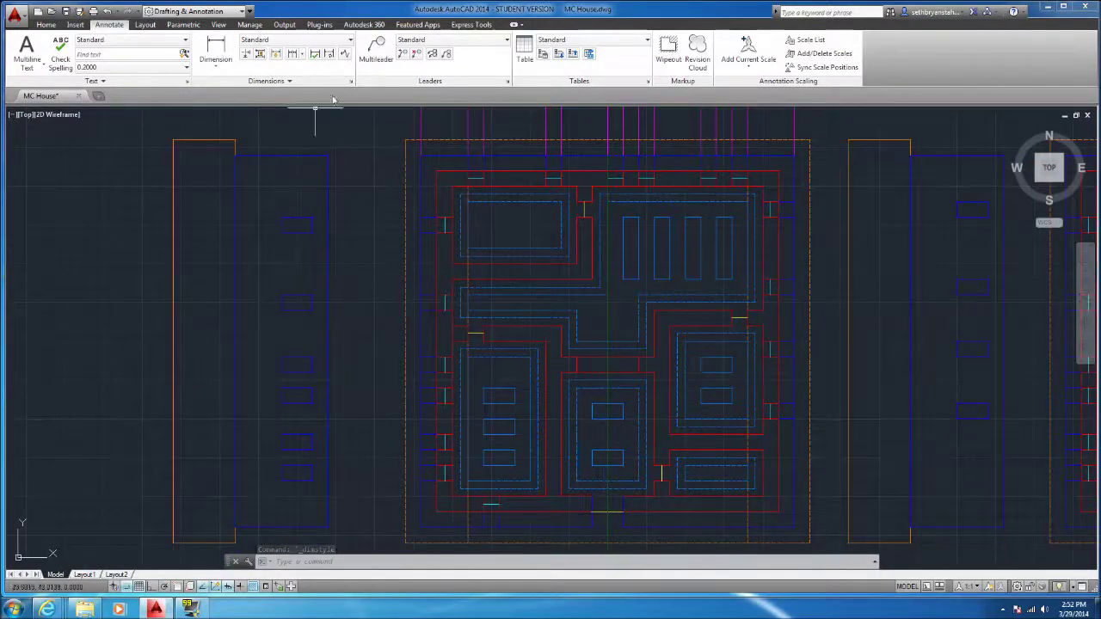
{"action": "left_click", "coordinate": [216, 50]}
{"action": "scroll", "coordinate": [405, 467], "scroll_direction": "down", "scroll_amount": 2}
{"action": "scroll", "coordinate": [405, 430], "scroll_direction": "up", "scroll_amount": 3}
{"action": "left_click", "coordinate": [402, 426]}
{"action": "scroll", "coordinate": [387, 211], "scroll_direction": "down", "scroll_amount": 3}
{"action": "scroll", "coordinate": [387, 210], "scroll_direction": "up", "scroll_amount": 5}
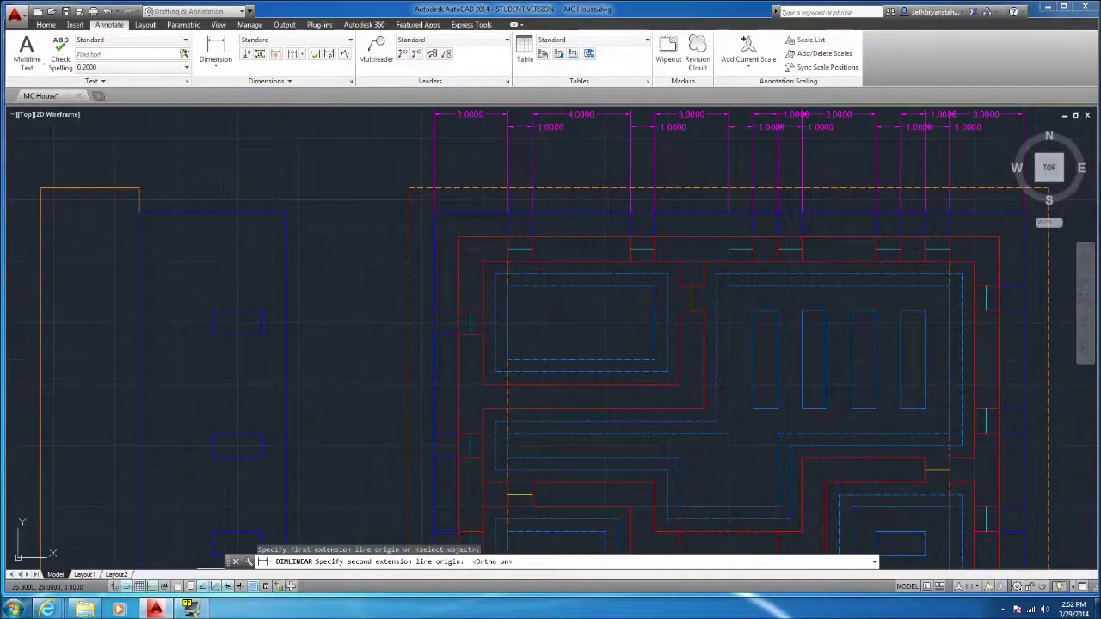
{"action": "left_click", "coordinate": [436, 200]}
{"action": "scroll", "coordinate": [331, 289], "scroll_direction": "down", "scroll_amount": 2}
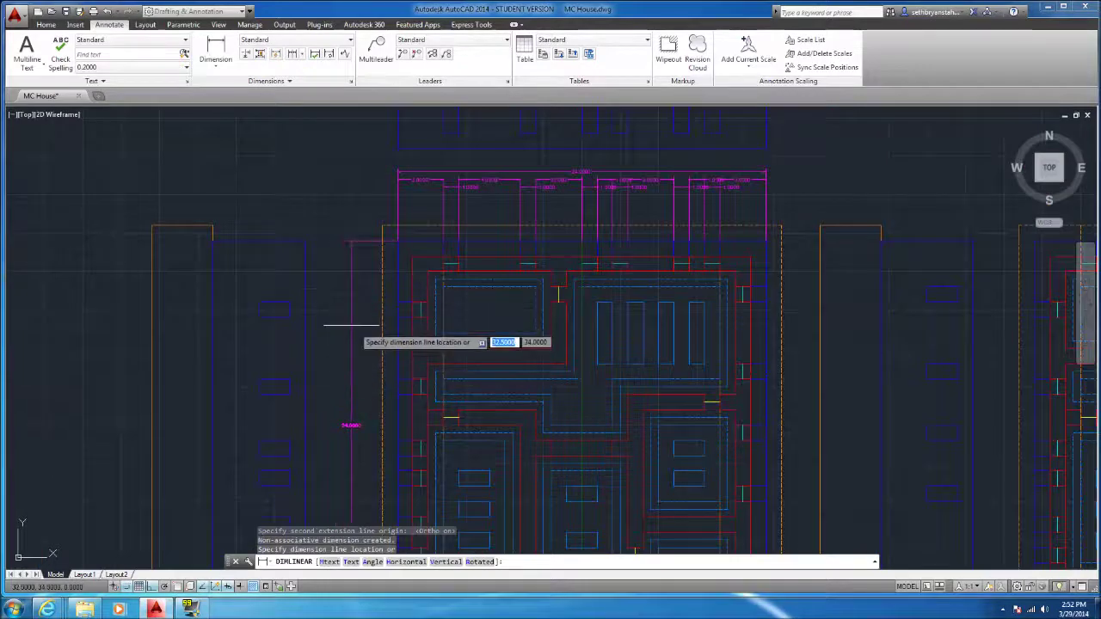
{"action": "left_click", "coordinate": [344, 332]}
Dimension the distance from the plan's lower-left outer corner to the lowest left-wall window opening, placed just inside the overall vertical dimension
{"action": "scroll", "coordinate": [342, 331], "scroll_direction": "down", "scroll_amount": 2}
{"action": "scroll", "coordinate": [379, 447], "scroll_direction": "up", "scroll_amount": 4}
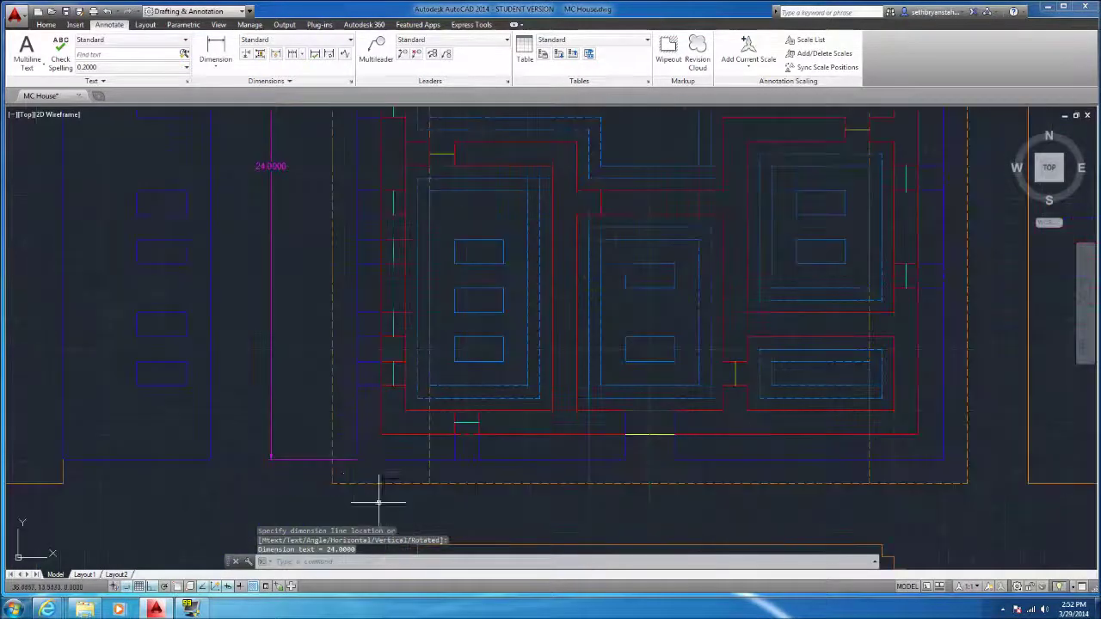
{"action": "key", "text": "Return"}
{"action": "left_click", "coordinate": [368, 458]}
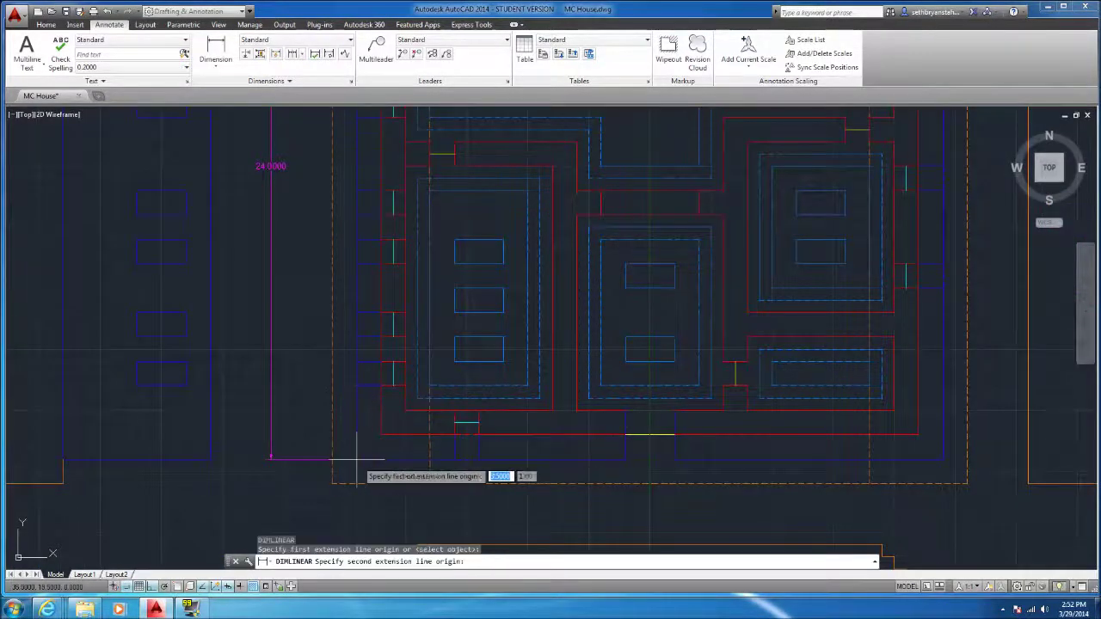
{"action": "left_click", "coordinate": [368, 389]}
{"action": "left_click", "coordinate": [283, 397]}
Dimension the lowest left-wall window opening in a column nearer the wall, and the gap to the second opening in line with the corner dimension
{"action": "key", "text": "Return"}
{"action": "left_click", "coordinate": [356, 391]}
{"action": "left_click", "coordinate": [356, 361]}
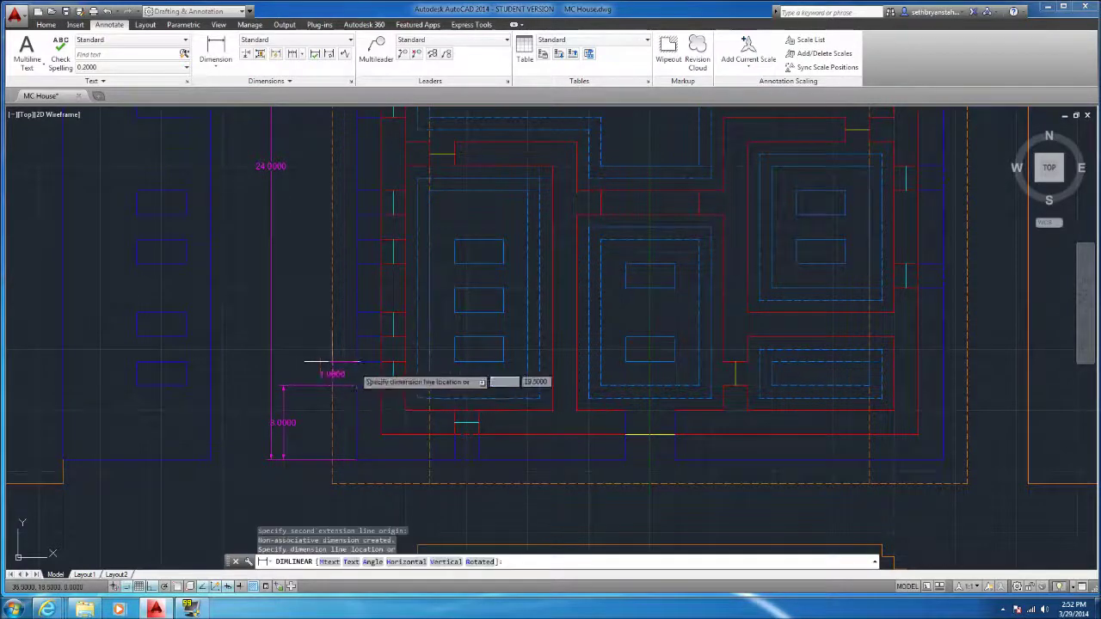
{"action": "left_click", "coordinate": [295, 374]}
{"action": "key", "text": "Return"}
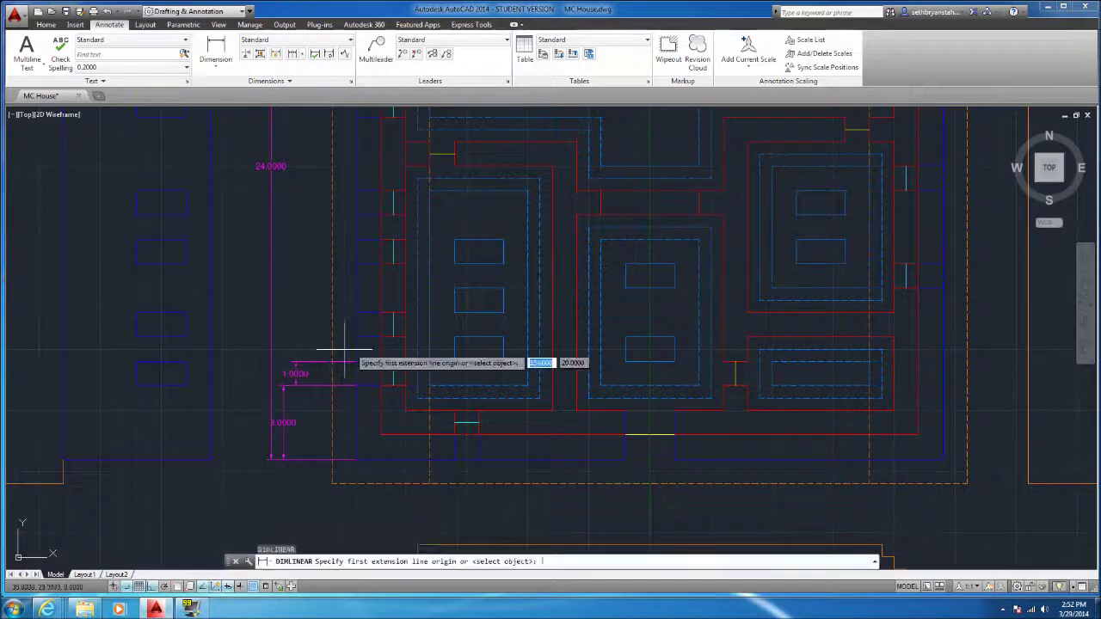
{"action": "left_click", "coordinate": [356, 361]}
{"action": "left_click", "coordinate": [356, 339]}
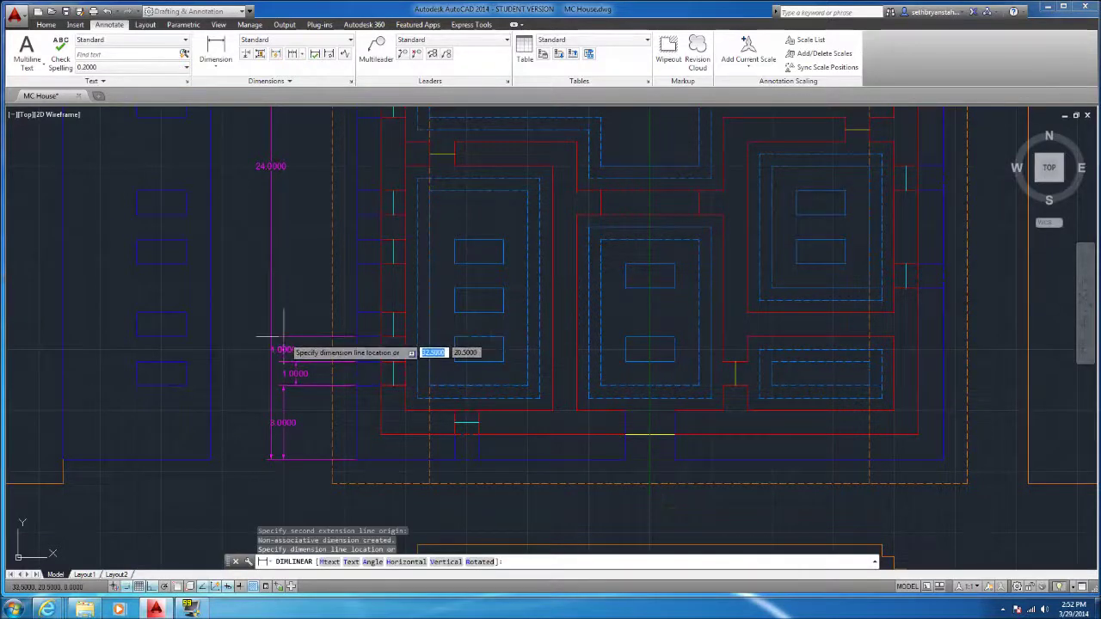
{"action": "left_click", "coordinate": [283, 350]}
Dimension the second left-wall window opening and the gap up to the third opening, keeping the staggered opening and gap columns
{"action": "key", "text": "Return"}
{"action": "left_click", "coordinate": [356, 338]}
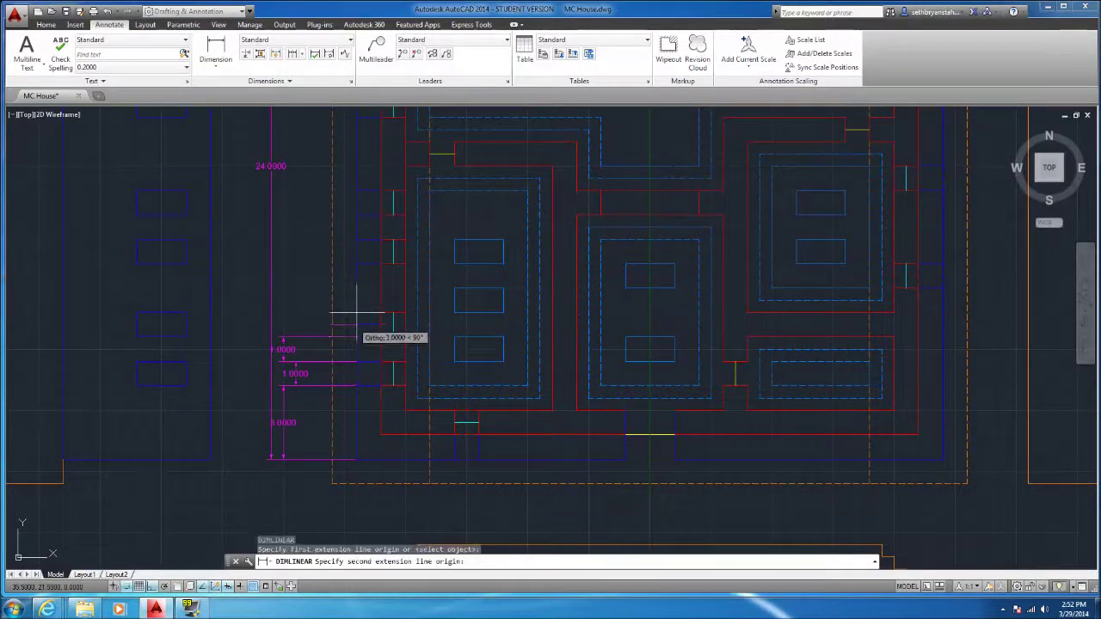
{"action": "left_click", "coordinate": [356, 313]}
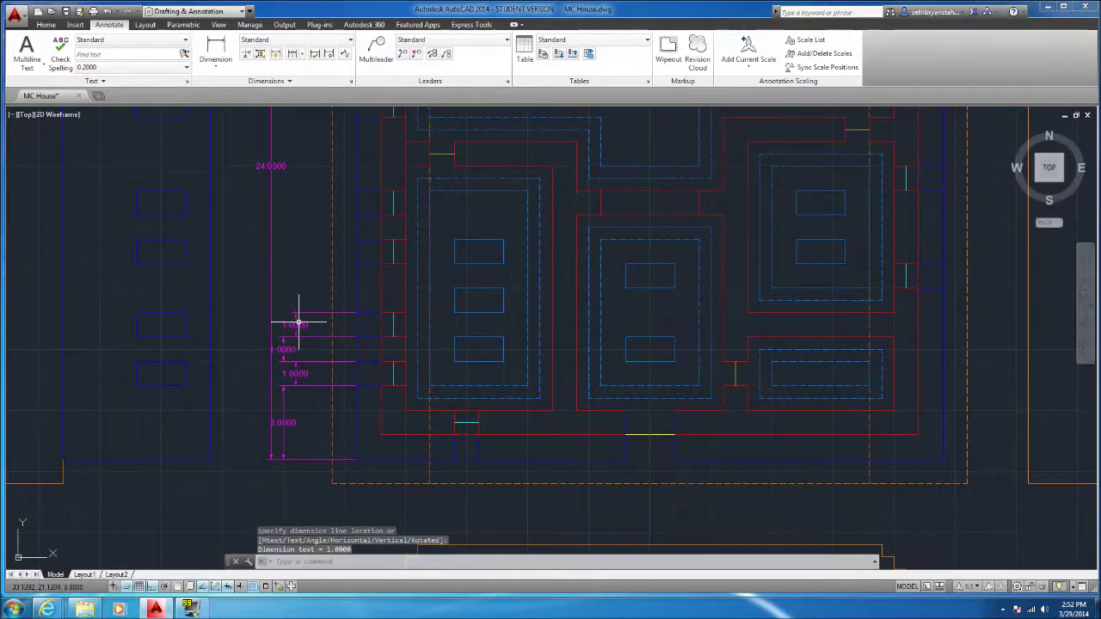
{"action": "key", "text": "Return"}
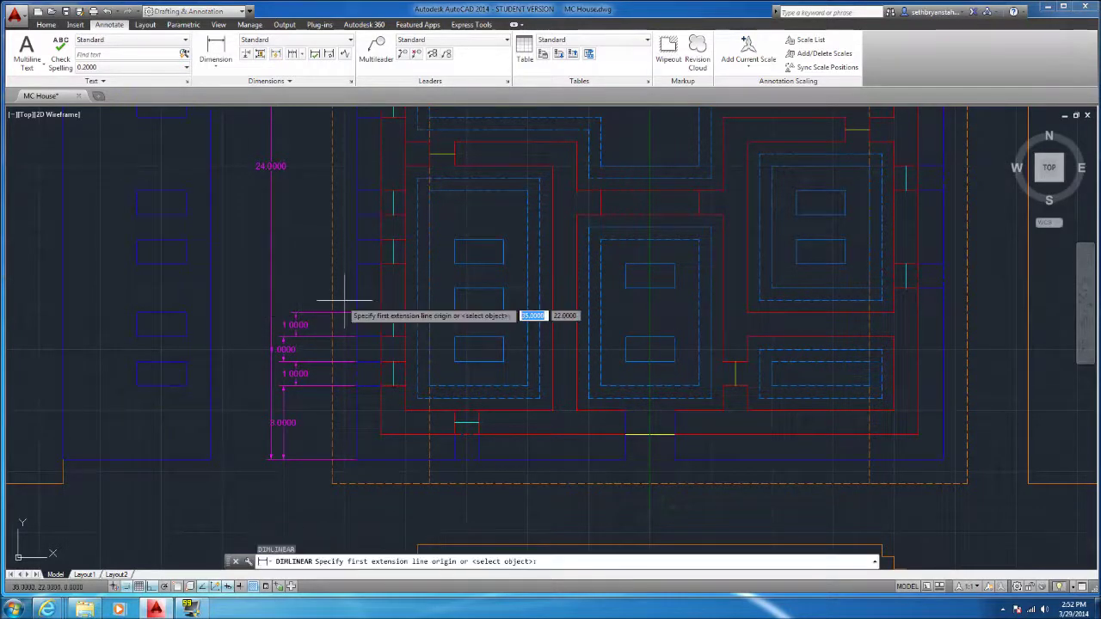
{"action": "key", "text": "Return"}
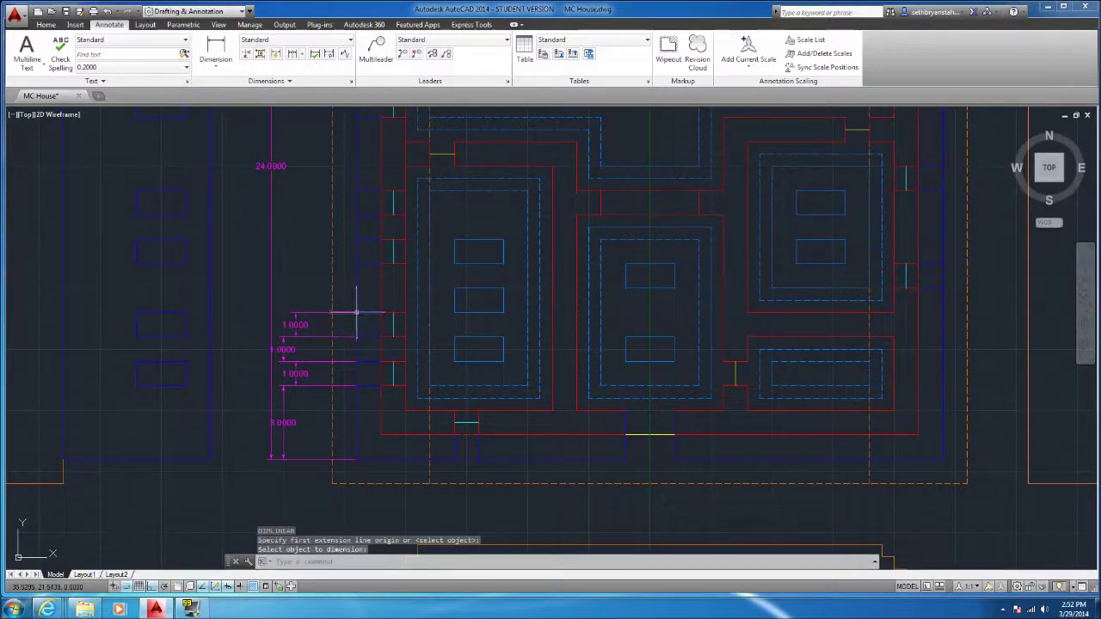
{"action": "left_click", "coordinate": [216, 48]}
{"action": "left_click", "coordinate": [348, 313]}
{"action": "left_click", "coordinate": [353, 265]}
{"action": "left_click", "coordinate": [284, 277]}
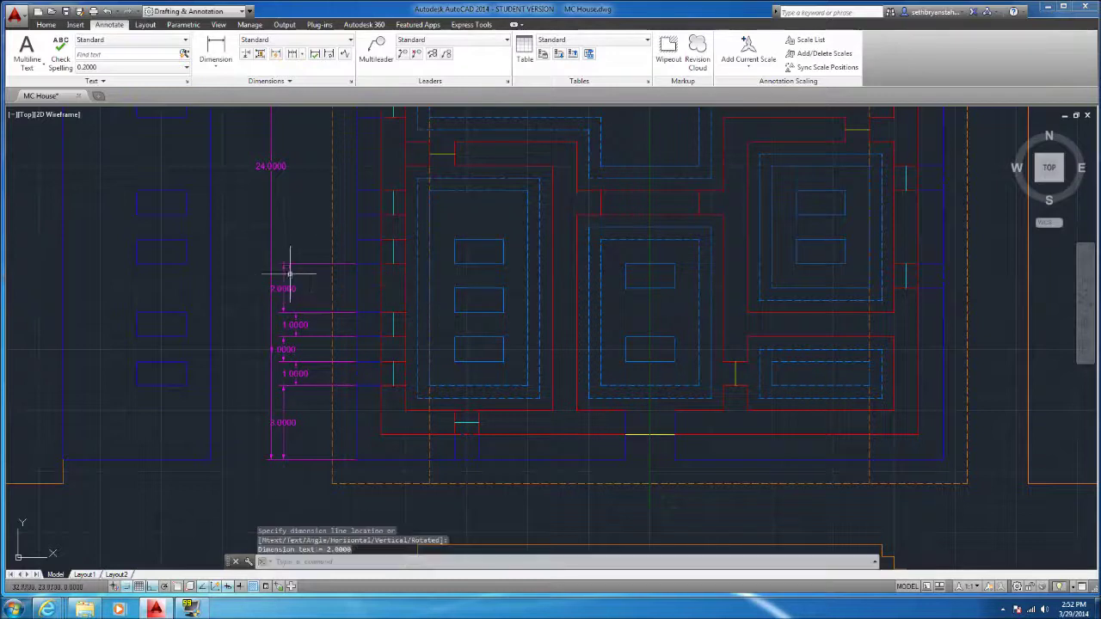
Dimension the third left-wall window opening and the gap up to the fourth opening, aligned with the existing staggered columns
{"action": "key", "text": "Return"}
{"action": "left_click", "coordinate": [353, 265]}
{"action": "left_click", "coordinate": [361, 241]}
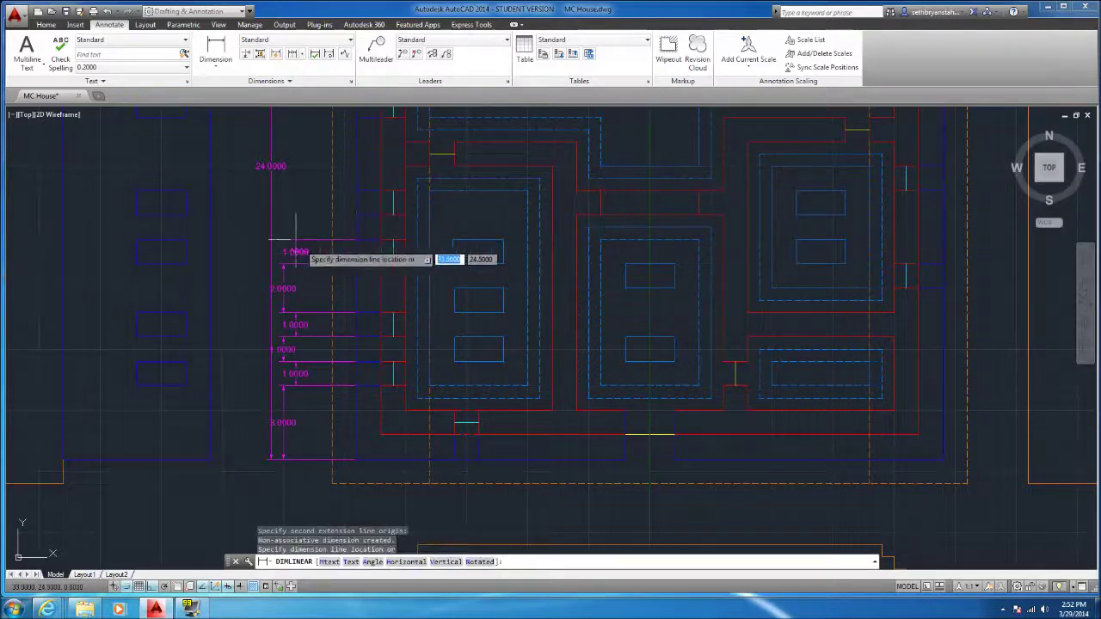
{"action": "left_click", "coordinate": [295, 251]}
{"action": "key", "text": "Return"}
{"action": "left_click", "coordinate": [360, 241]}
{"action": "left_click", "coordinate": [356, 217]}
{"action": "left_click", "coordinate": [284, 220]}
Dimension the fourth left-wall window opening and the gap up to the fifth opening, each in its matching column
{"action": "key", "text": "Return"}
{"action": "left_click", "coordinate": [359, 215]}
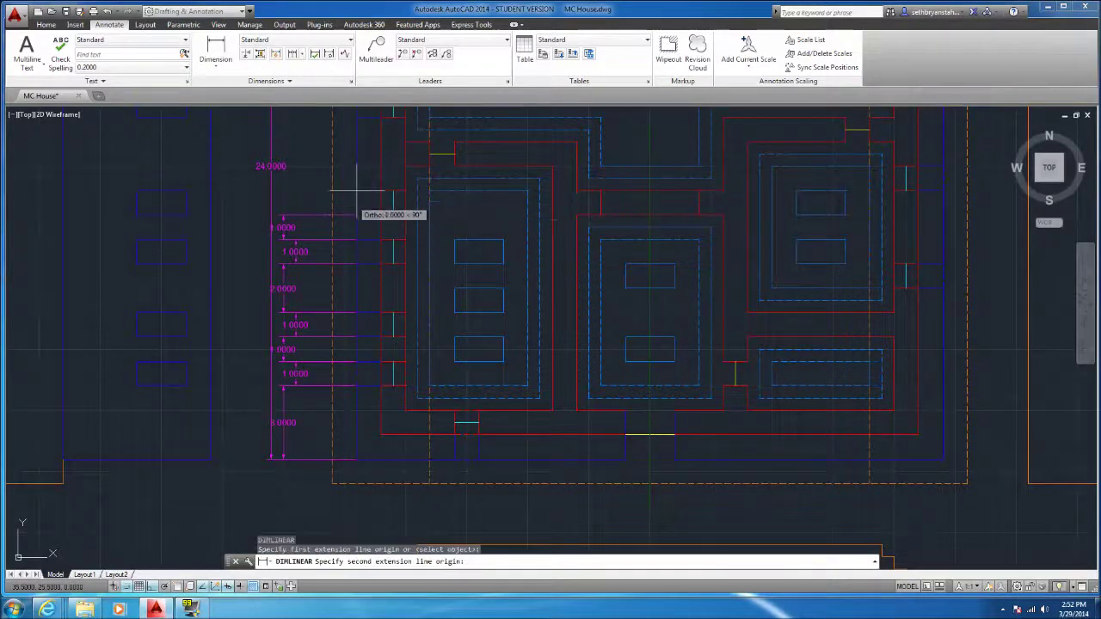
{"action": "left_click", "coordinate": [357, 191]}
{"action": "left_click", "coordinate": [295, 213]}
{"action": "middle_click_drag", "start_coordinate": [322, 135], "coordinate": [315, 186]}
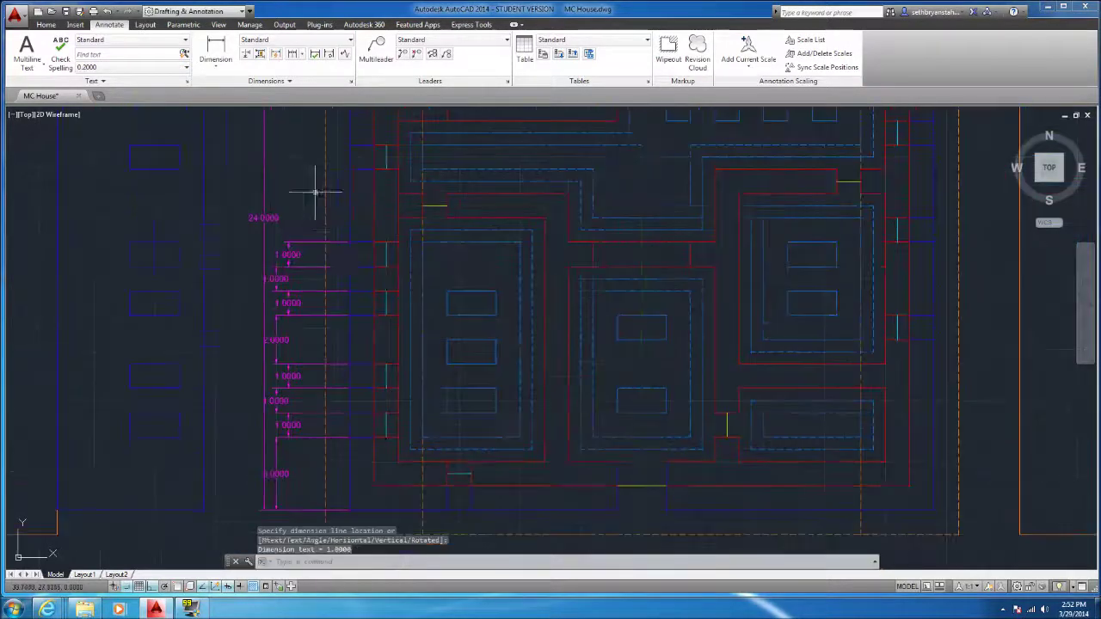
{"action": "key", "text": "Return"}
{"action": "left_click", "coordinate": [353, 218]}
{"action": "left_click", "coordinate": [352, 195]}
{"action": "left_click", "coordinate": [275, 206]}
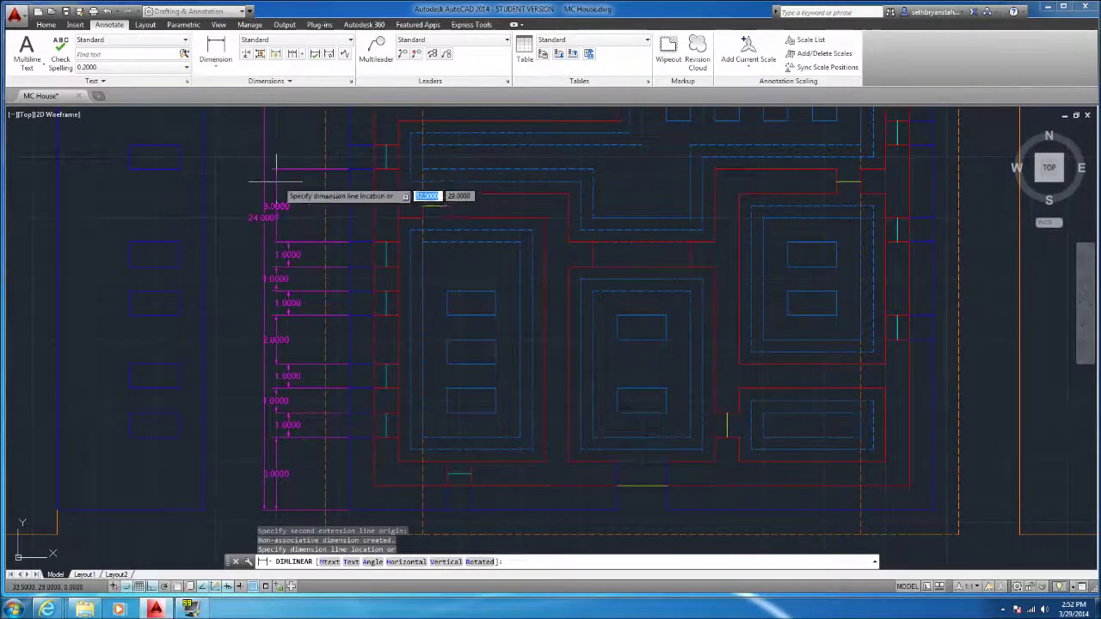
Dimension the fifth left-wall window opening, counted from the bottom, in the column of opening dimensions
{"action": "key", "text": "Return"}
{"action": "scroll", "coordinate": [310, 197], "scroll_direction": "down", "scroll_amount": 2}
{"action": "scroll", "coordinate": [313, 166], "scroll_direction": "up", "scroll_amount": 2}
{"action": "left_click", "coordinate": [338, 214]}
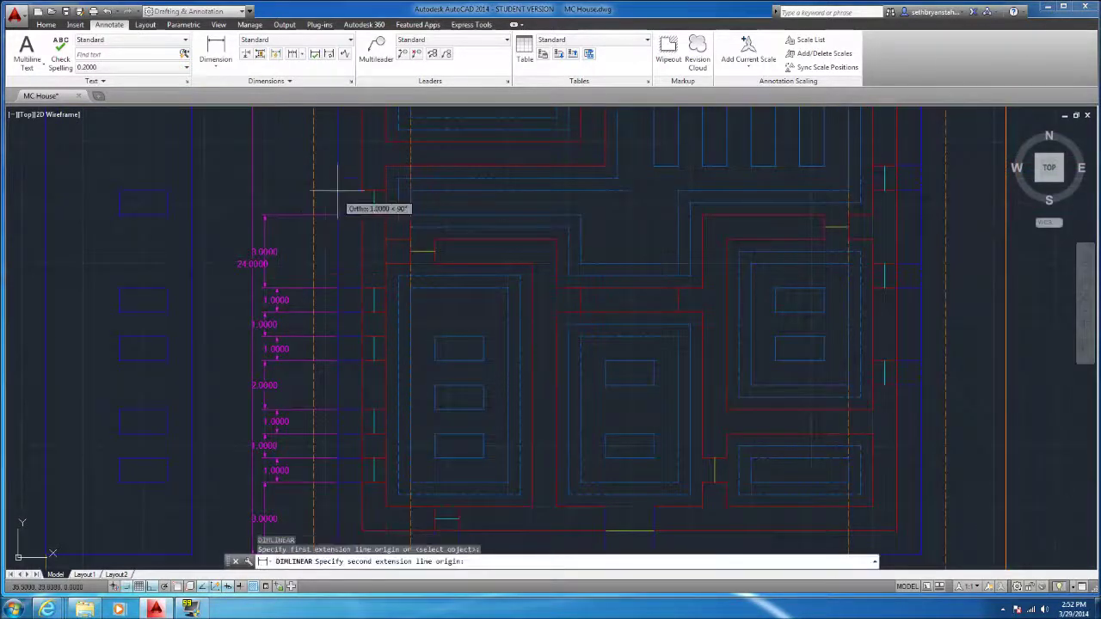
{"action": "left_click", "coordinate": [336, 191]}
{"action": "left_click", "coordinate": [278, 193]}
Try to dimension the gap between the fifth and sixth left-wall window openings nearer the wall, and undo it
{"action": "scroll", "coordinate": [270, 209], "scroll_direction": "down", "scroll_amount": 2}
{"action": "scroll", "coordinate": [332, 258], "scroll_direction": "up", "scroll_amount": 2}
{"action": "key", "text": "Return"}
{"action": "left_click", "coordinate": [334, 256]}
{"action": "left_click", "coordinate": [333, 159]}
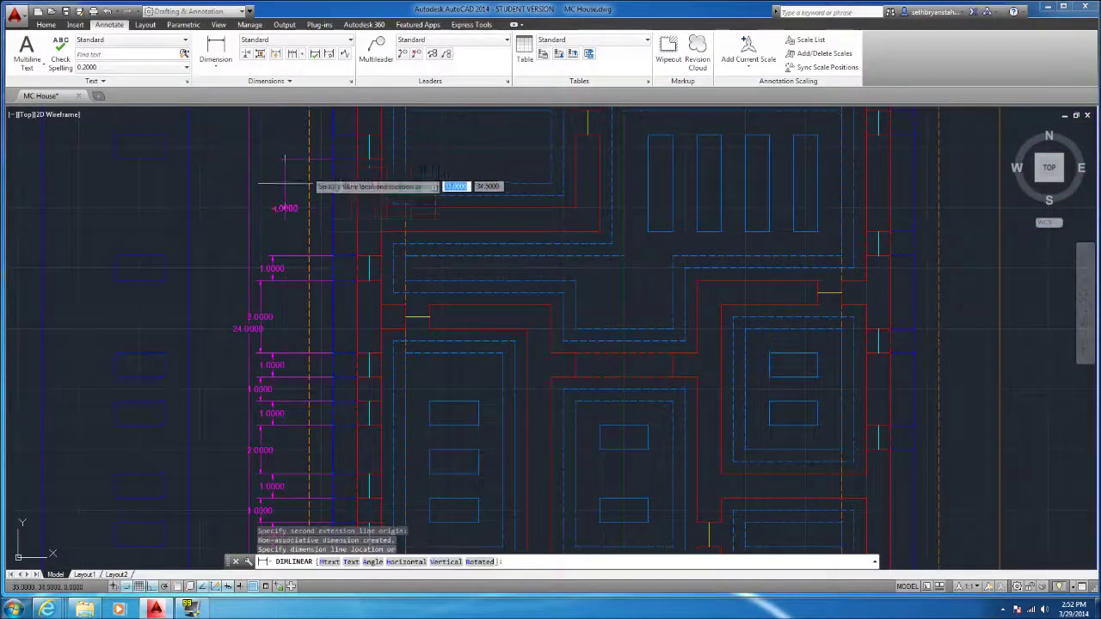
{"action": "key", "text": "Escape"}
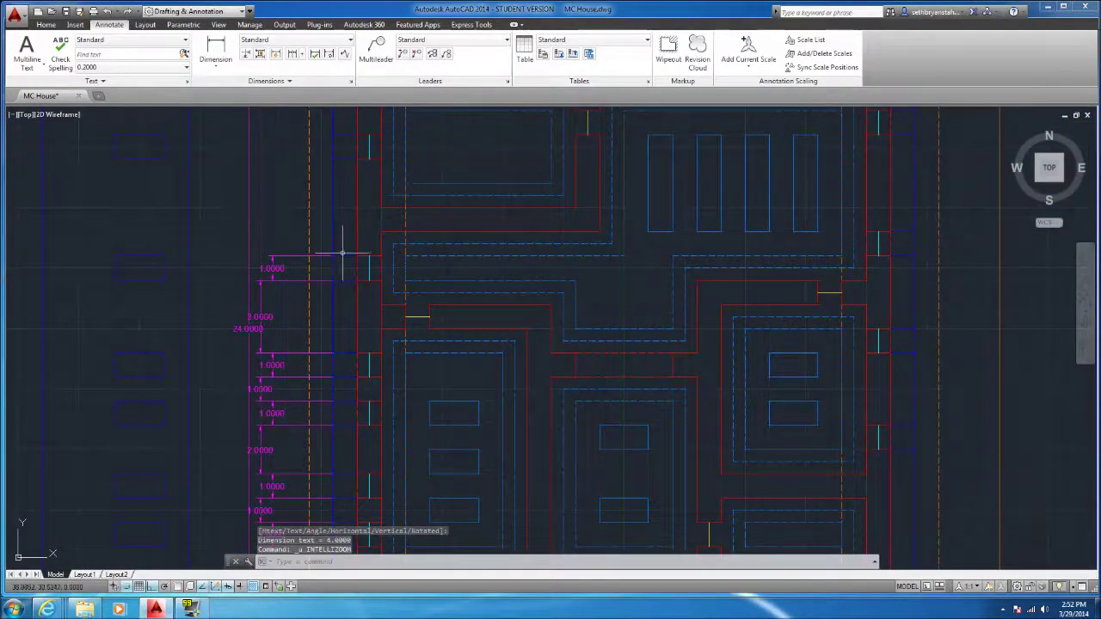
{"action": "key", "text": "ctrl+z"}
Dimension the gap between the fifth and sixth left-wall window openings, in line with the other gap dimensions
{"action": "scroll", "coordinate": [333, 250], "scroll_direction": "down", "scroll_amount": 2}
{"action": "scroll", "coordinate": [315, 177], "scroll_direction": "up", "scroll_amount": 2}
{"action": "left_click", "coordinate": [216, 51]}
{"action": "left_click", "coordinate": [315, 251]}
{"action": "left_click", "coordinate": [332, 160]}
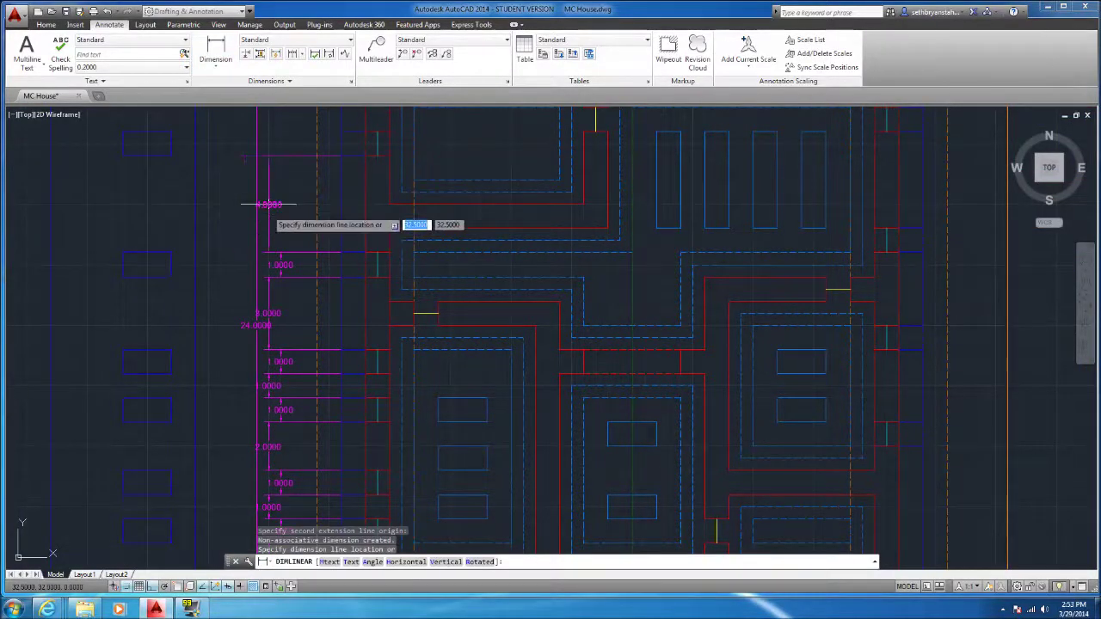
{"action": "left_click", "coordinate": [264, 208]}
Dimension the sixth, uppermost left-wall window opening in the column of opening dimensions
{"action": "scroll", "coordinate": [288, 172], "scroll_direction": "down", "scroll_amount": 2}
{"action": "scroll", "coordinate": [312, 201], "scroll_direction": "up", "scroll_amount": 2}
{"action": "key", "text": "Return"}
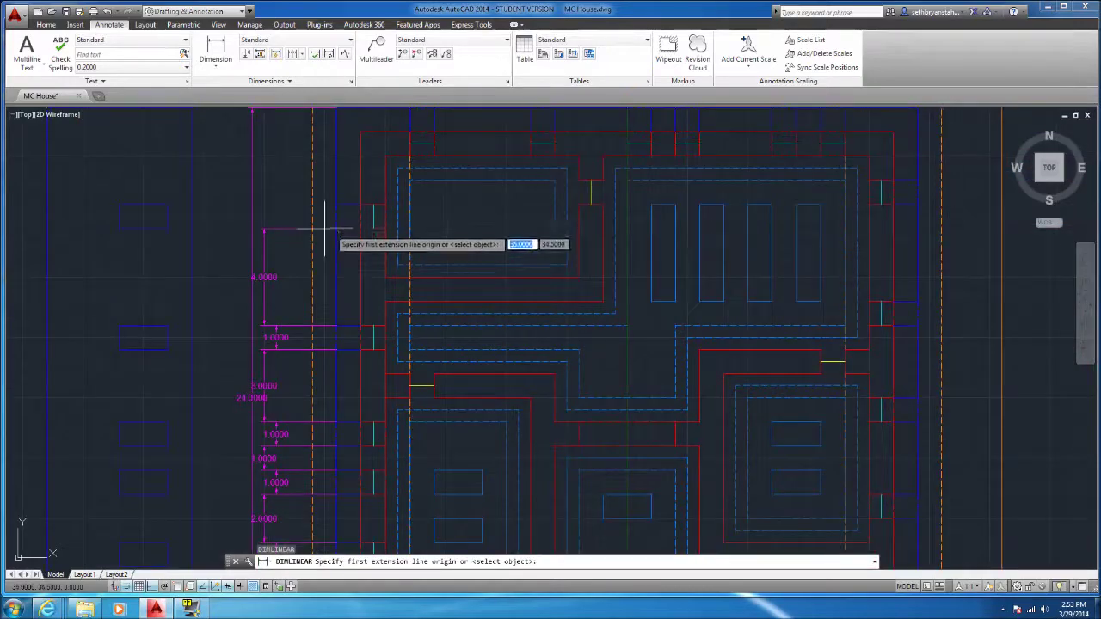
{"action": "left_click", "coordinate": [327, 229]}
{"action": "left_click", "coordinate": [335, 208]}
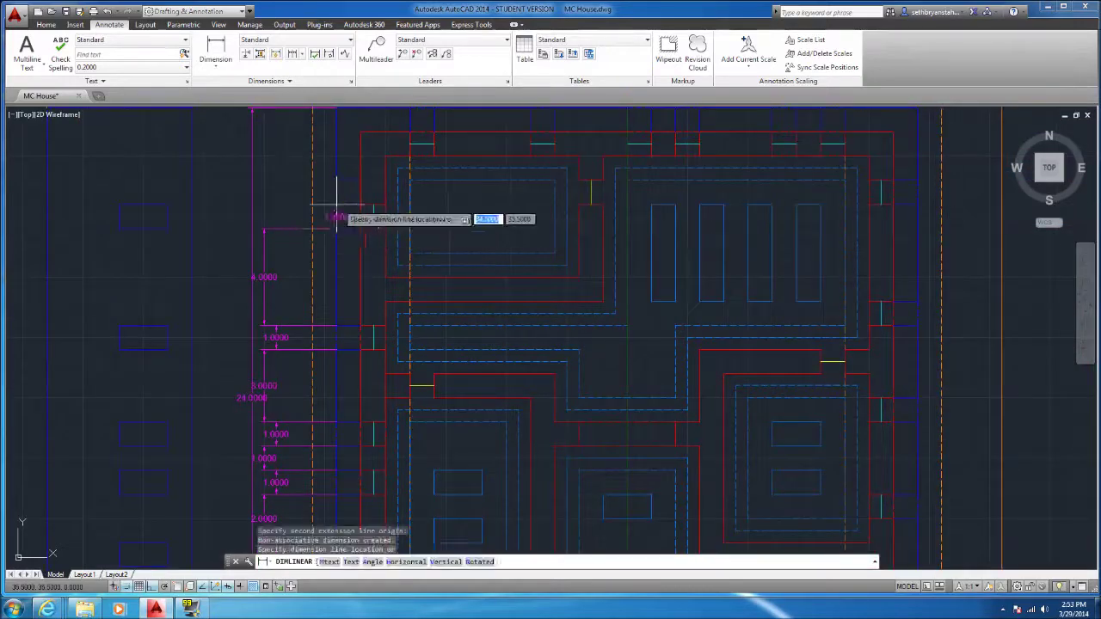
{"action": "left_click", "coordinate": [278, 210]}
Dimension the distance from the top of the uppermost left-wall window opening to the plan's upper-left outer corner, in the gap column
{"action": "scroll", "coordinate": [278, 190], "scroll_direction": "down", "scroll_amount": 2}
{"action": "scroll", "coordinate": [336, 263], "scroll_direction": "up", "scroll_amount": 3}
{"action": "key", "text": "Return"}
{"action": "left_click", "coordinate": [375, 325]}
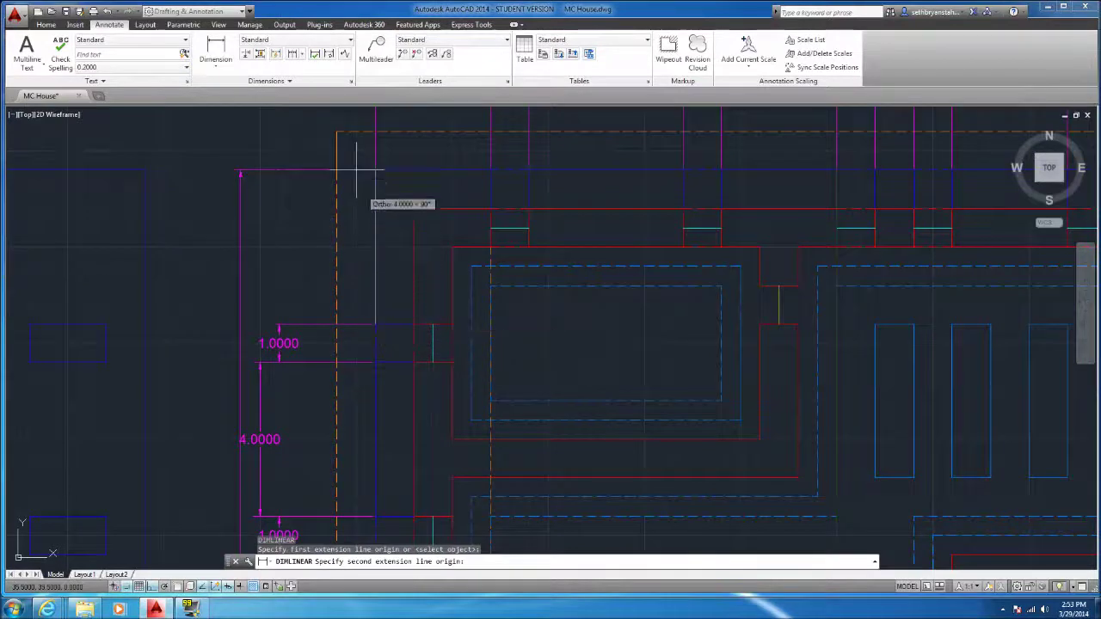
{"action": "left_click", "coordinate": [356, 169]}
{"action": "left_click", "coordinate": [244, 226]}
{"action": "scroll", "coordinate": [258, 241], "scroll_direction": "down", "scroll_amount": 3}
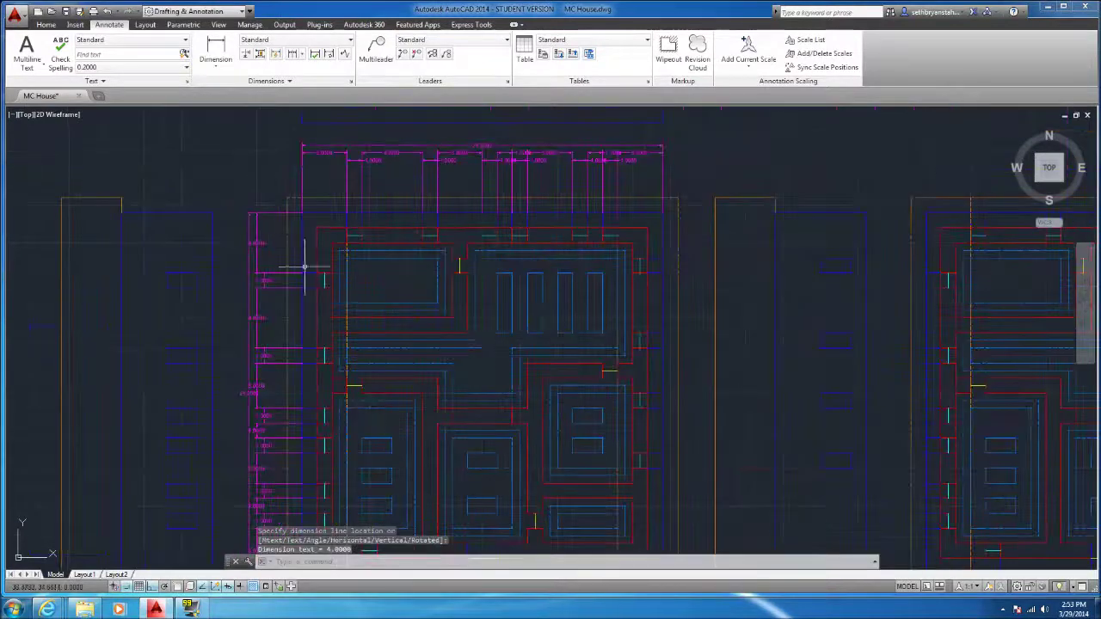
{"action": "scroll", "coordinate": [269, 251], "scroll_direction": "down", "scroll_amount": 2}
{"action": "key", "text": "Escape"}
{"action": "scroll", "coordinate": [361, 352], "scroll_direction": "down", "scroll_amount": 2}
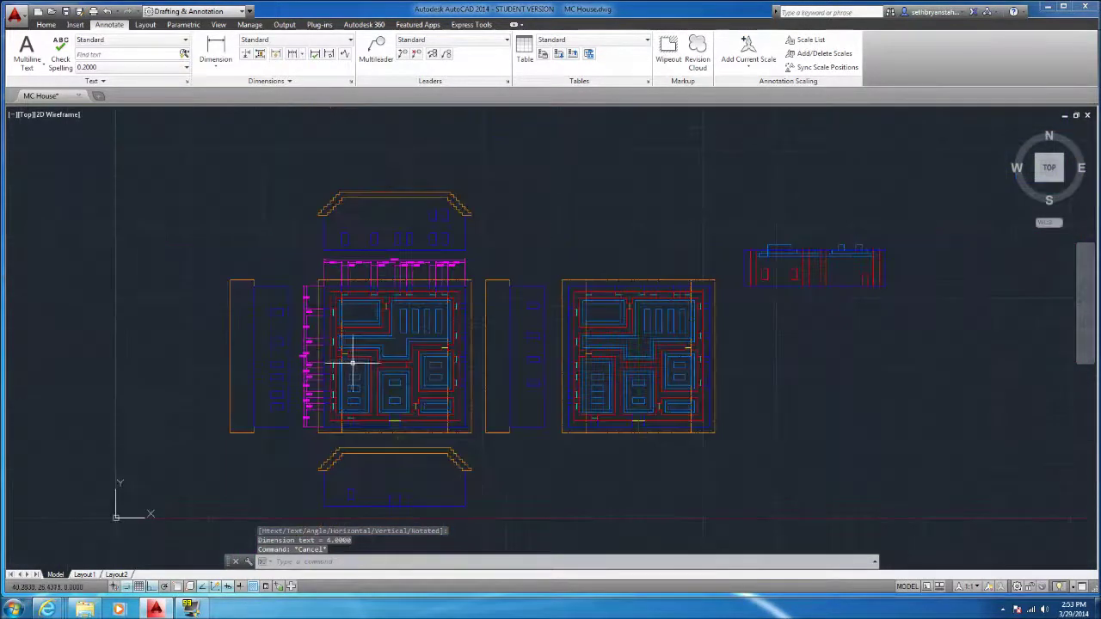